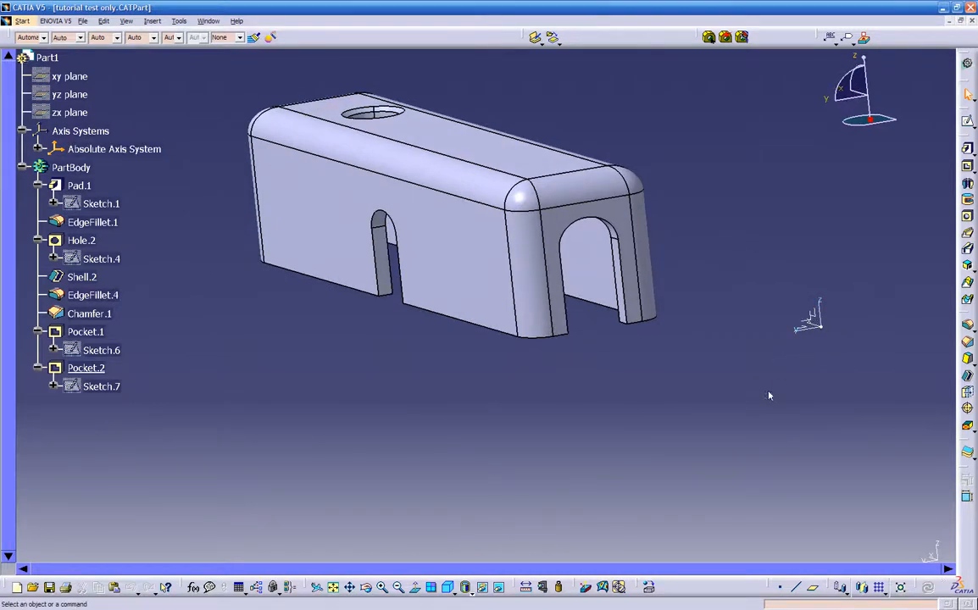
- Undock the Reference Elements toolbar and dock it back with the other toolbars
drag(770, 586, 741, 494)
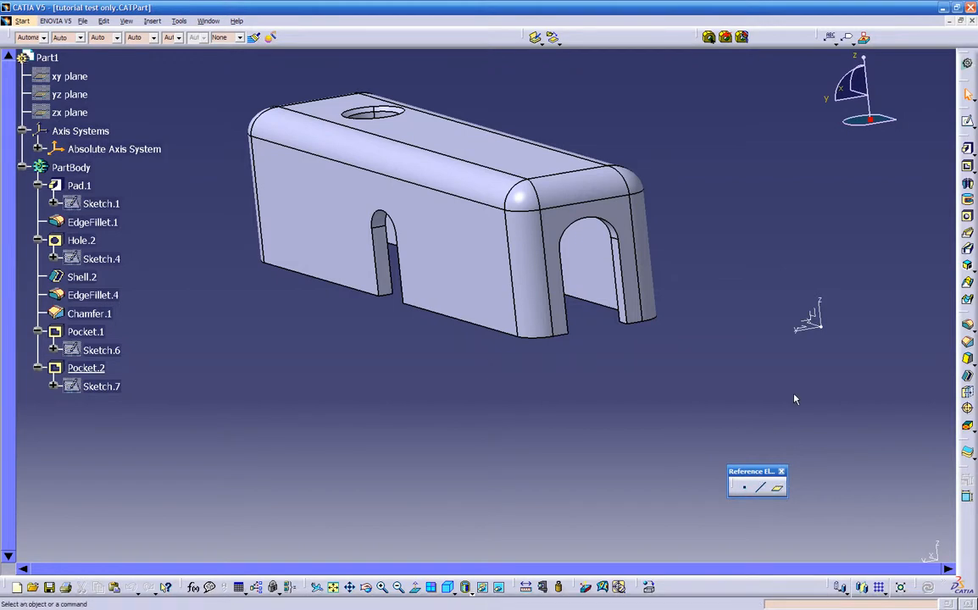
drag(749, 488, 733, 576)
- Create a reference plane through three points, using the three vertices of the rounded corner at the cover's end
mouse_move(727, 339)
middle_down()
mouse_move(663, 354)
mouse_move(738, 348)
middle_up()
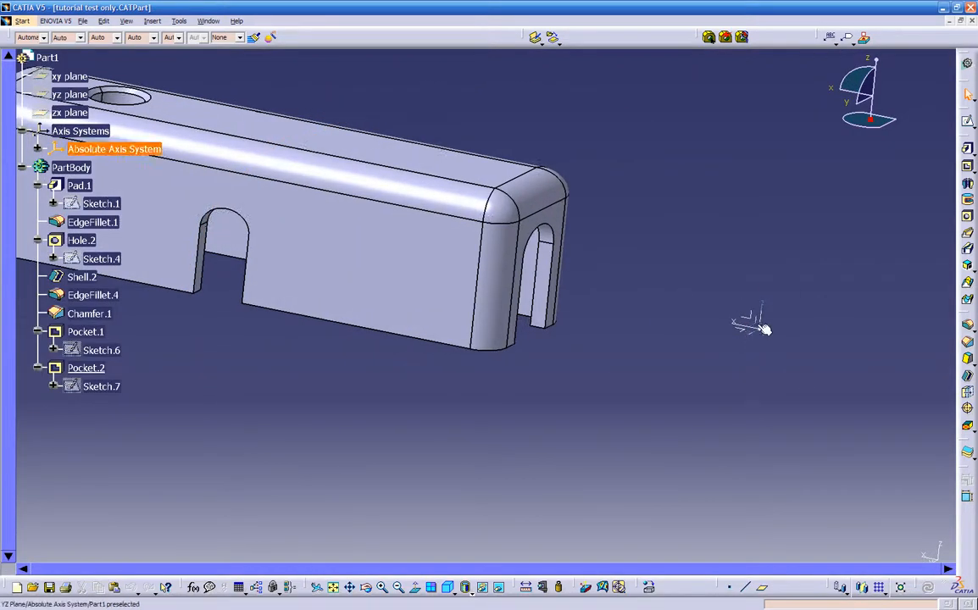
middle_drag(578, 360, 700, 473)
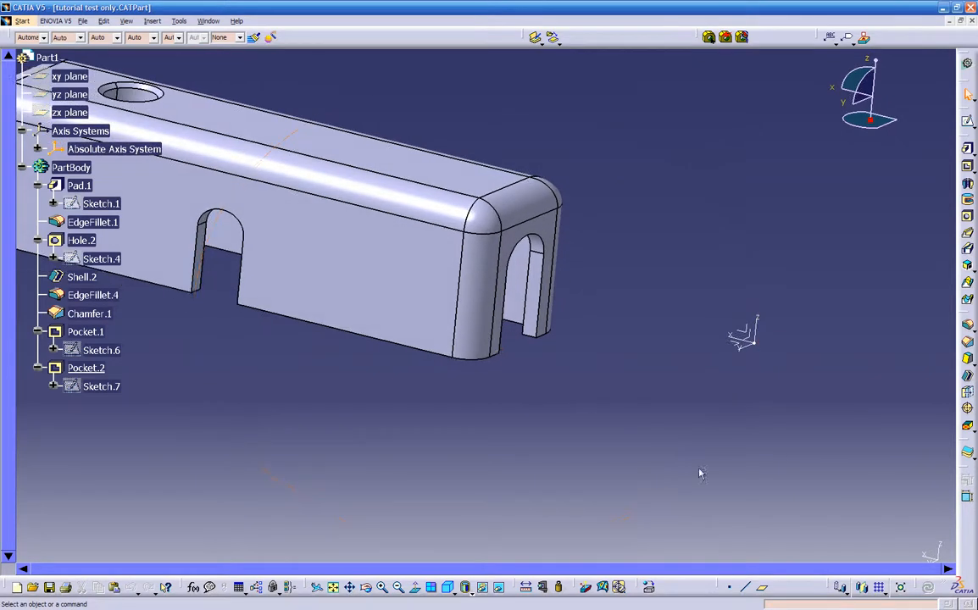
click(764, 591)
drag(836, 467, 836, 396)
click(905, 416)
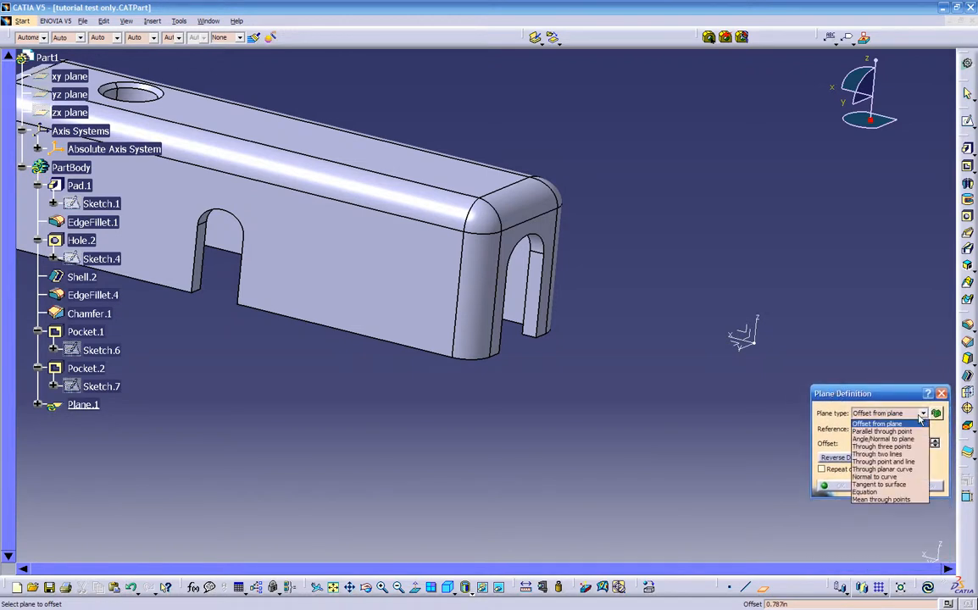
click(882, 446)
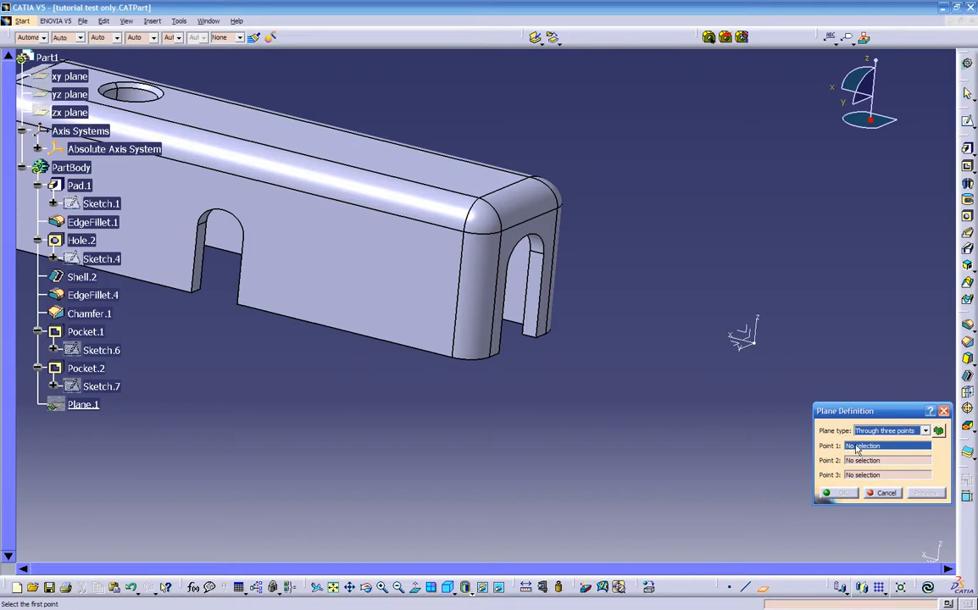
click(465, 233)
middle_drag(518, 272, 562, 269)
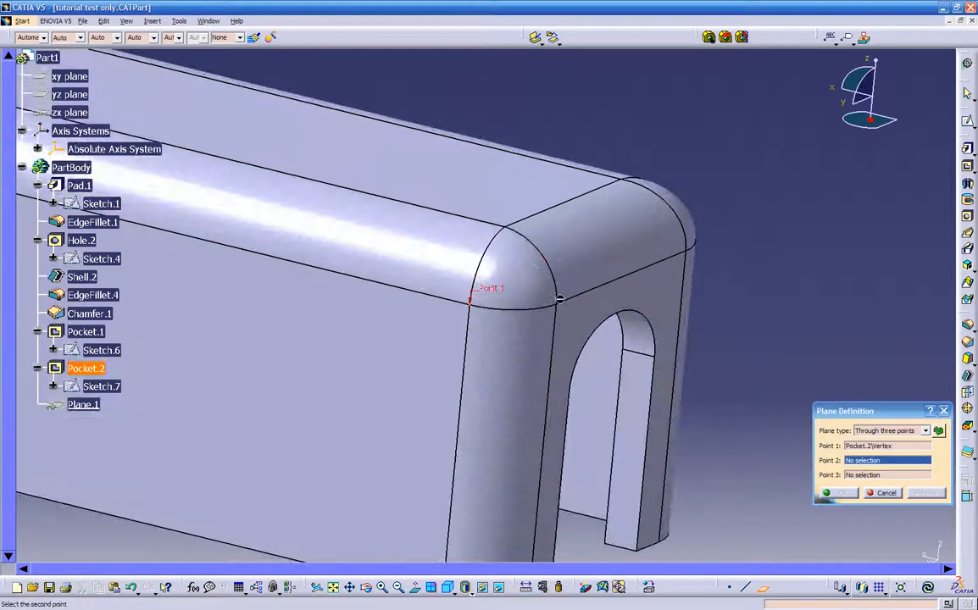
click(557, 302)
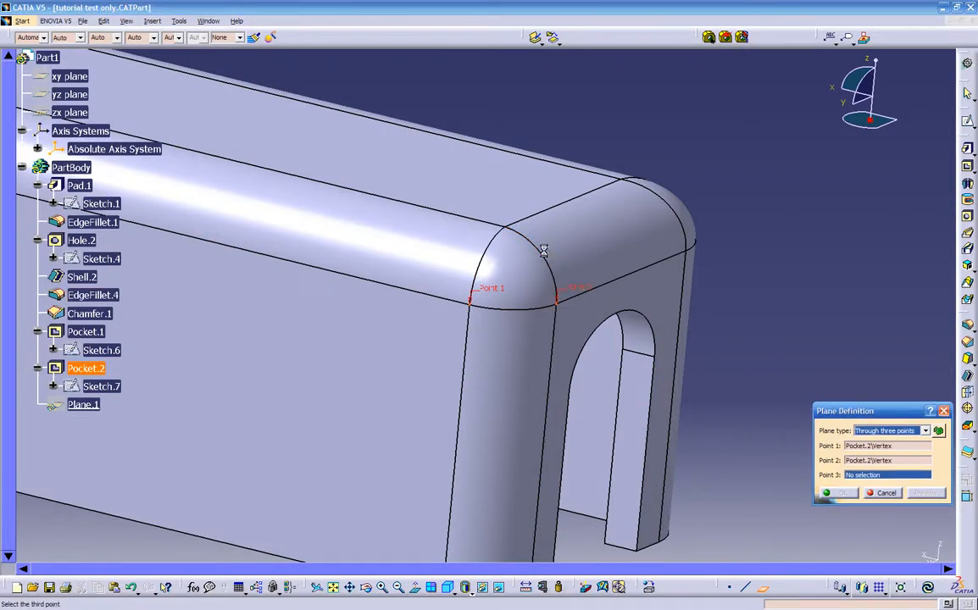
click(505, 228)
middle_drag(508, 341, 520, 389)
click(841, 493)
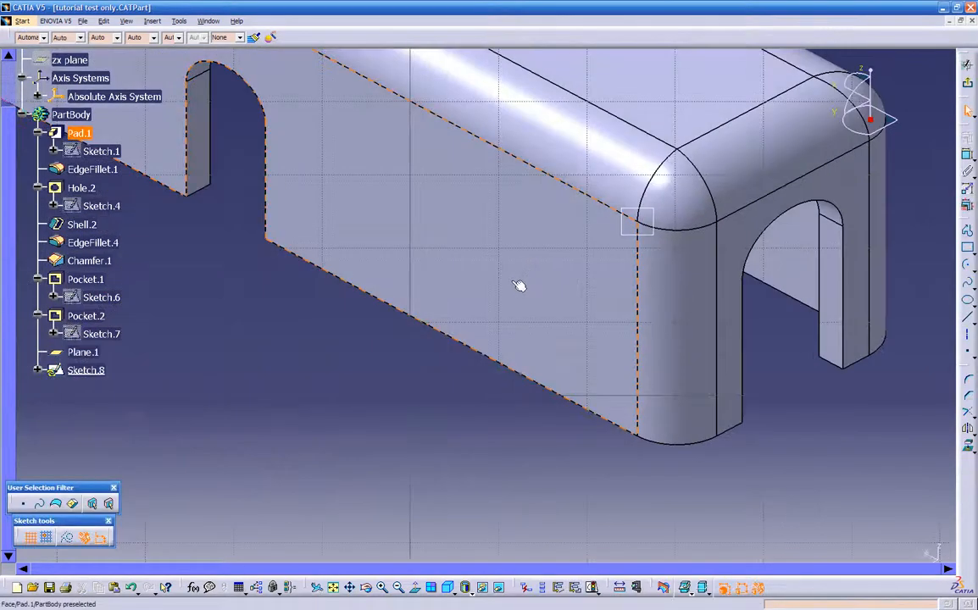
- Sketch a circle on the new plane over the long top fillet beside the rounded corner, and exit the sketch
middle_drag(547, 269, 370, 385)
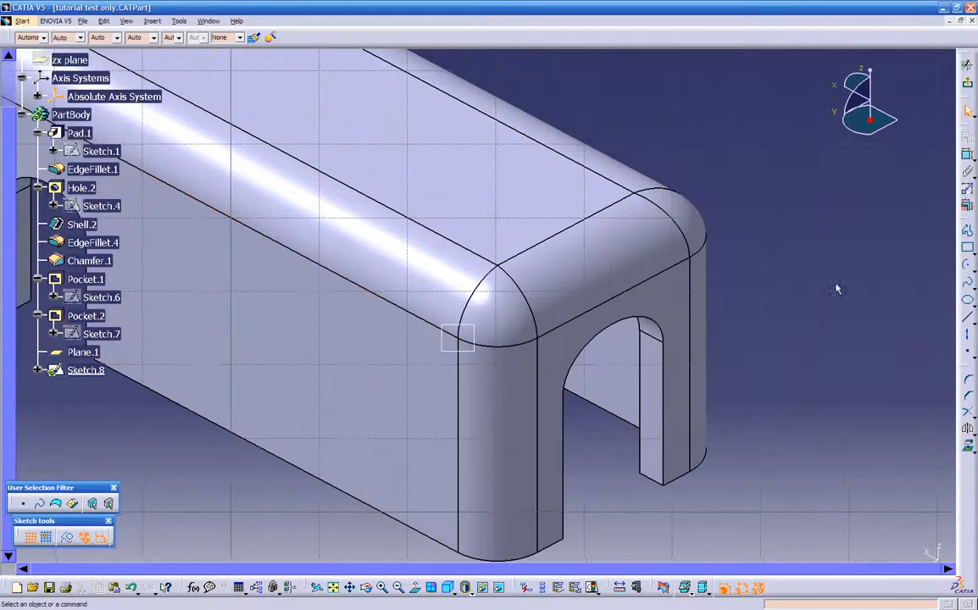
click(966, 282)
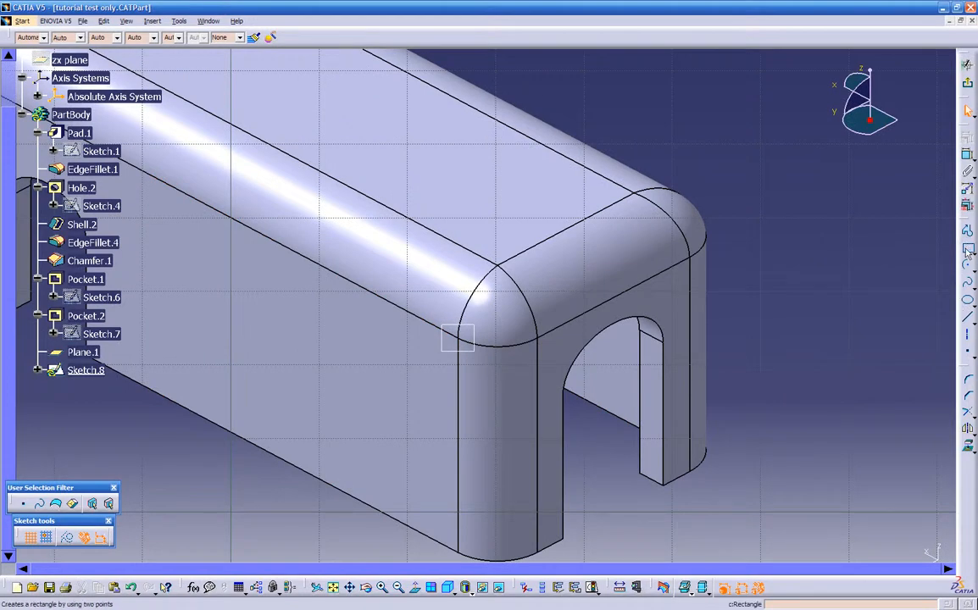
click(971, 269)
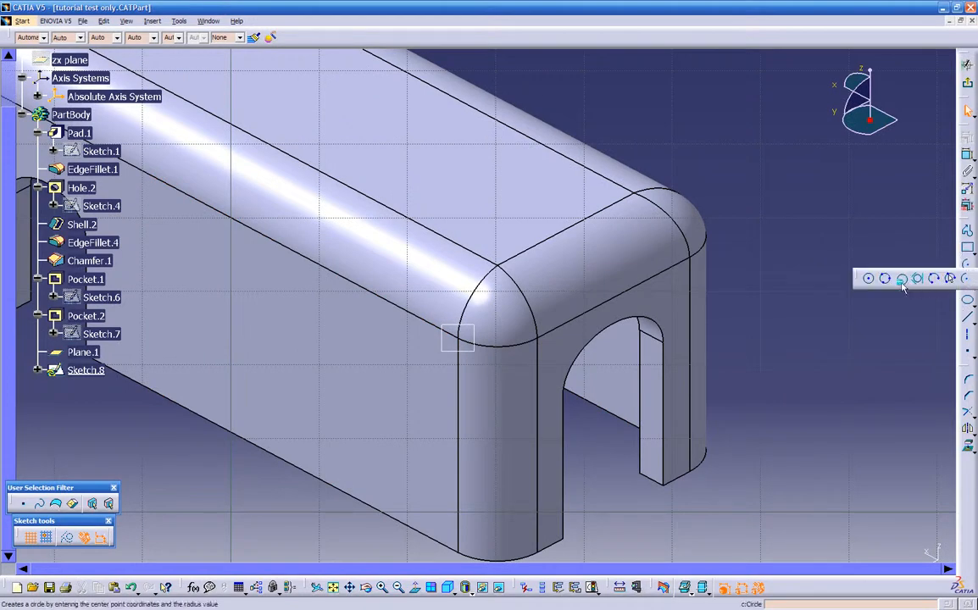
click(430, 272)
click(458, 306)
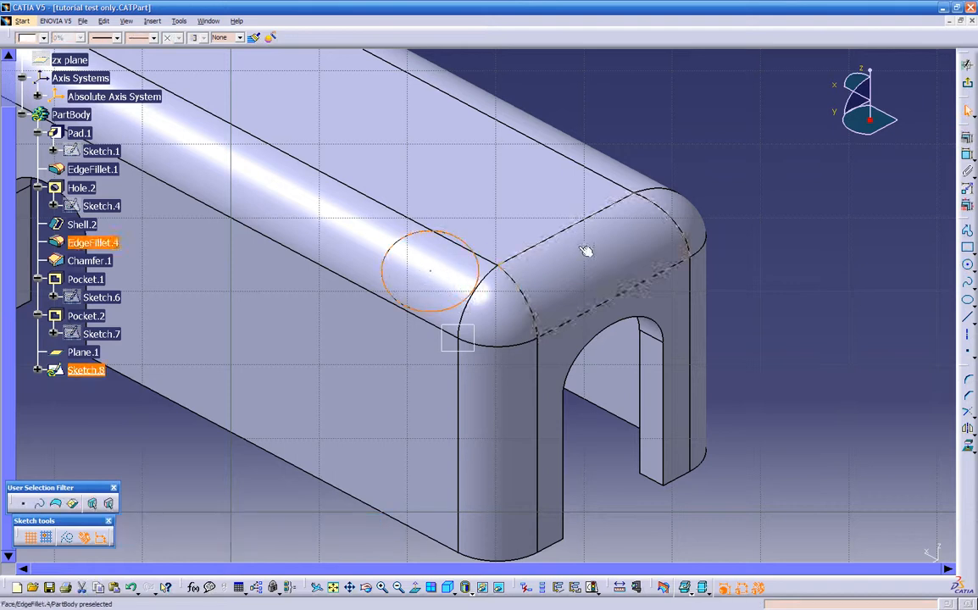
click(967, 83)
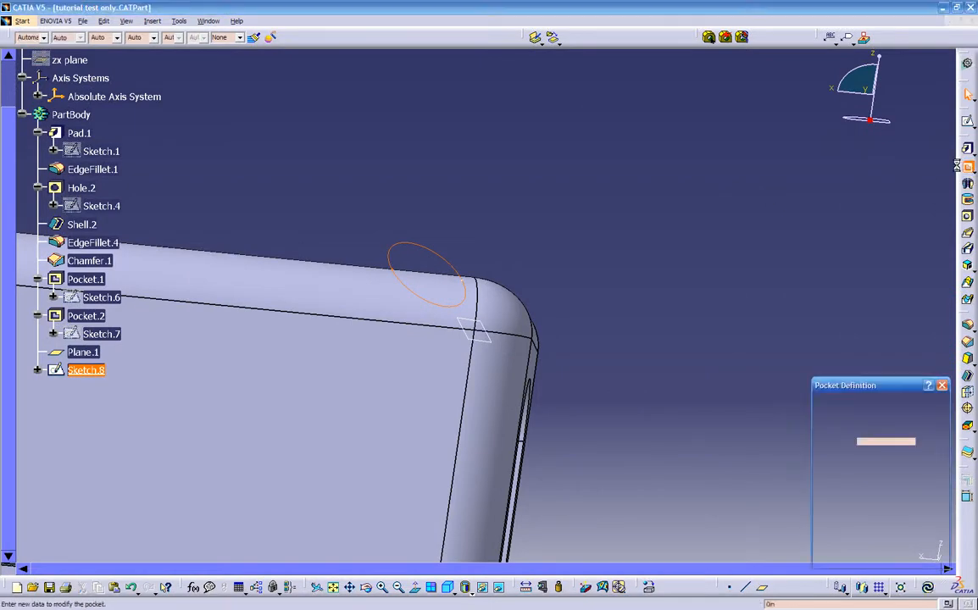
- Cut a pocket from the corner circle sketch with the first limit set to Up to next
click(968, 168)
middle_drag(508, 277, 493, 147)
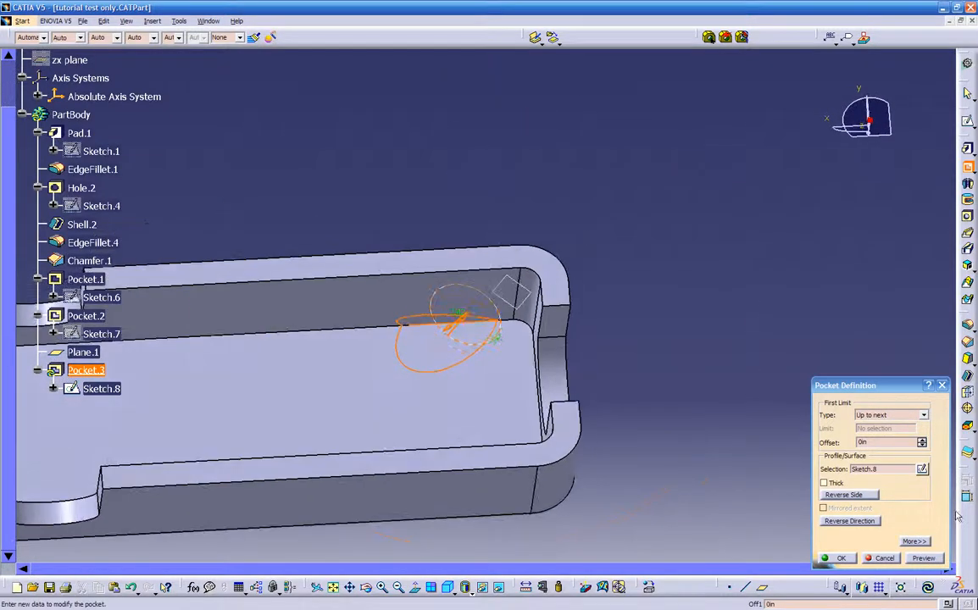
click(889, 415)
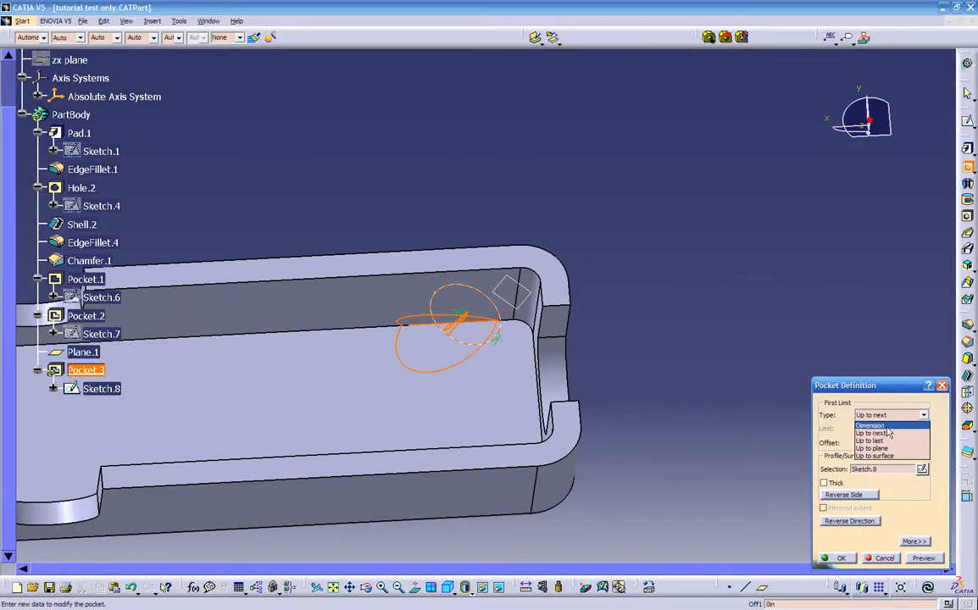
click(888, 428)
middle_drag(358, 449, 528, 350)
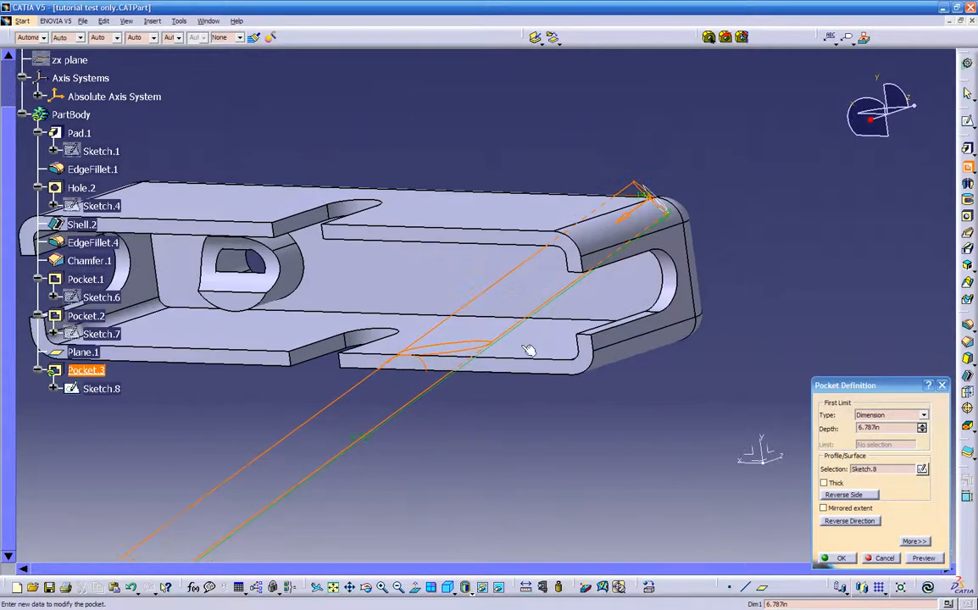
click(899, 415)
click(871, 433)
middle_drag(509, 271, 679, 273)
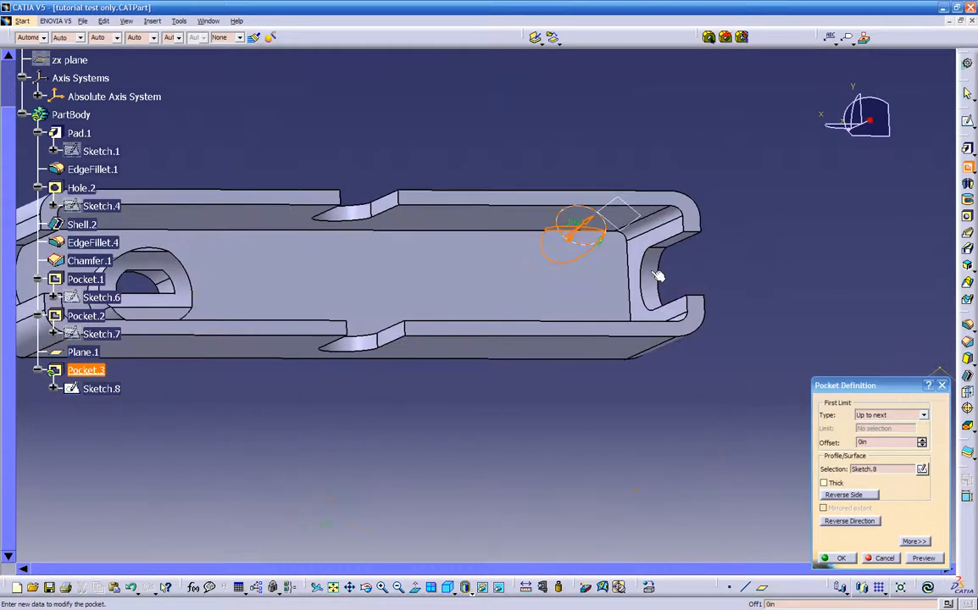
middle_drag(564, 243, 500, 377)
click(842, 559)
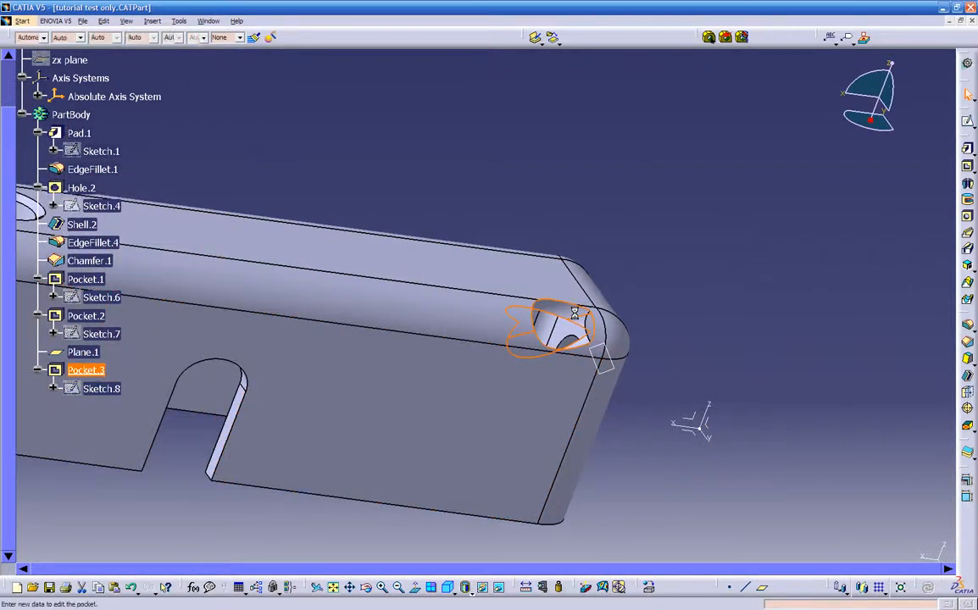
- Edit the corner pocket so that its second limit is also Up to next, and preview and apply it
middle_drag(574, 360, 586, 333)
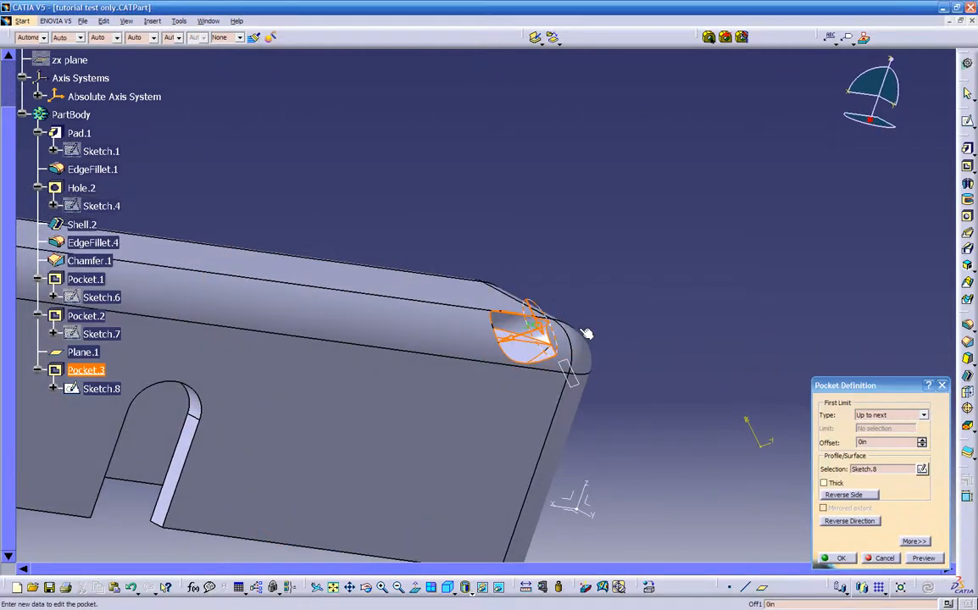
click(915, 542)
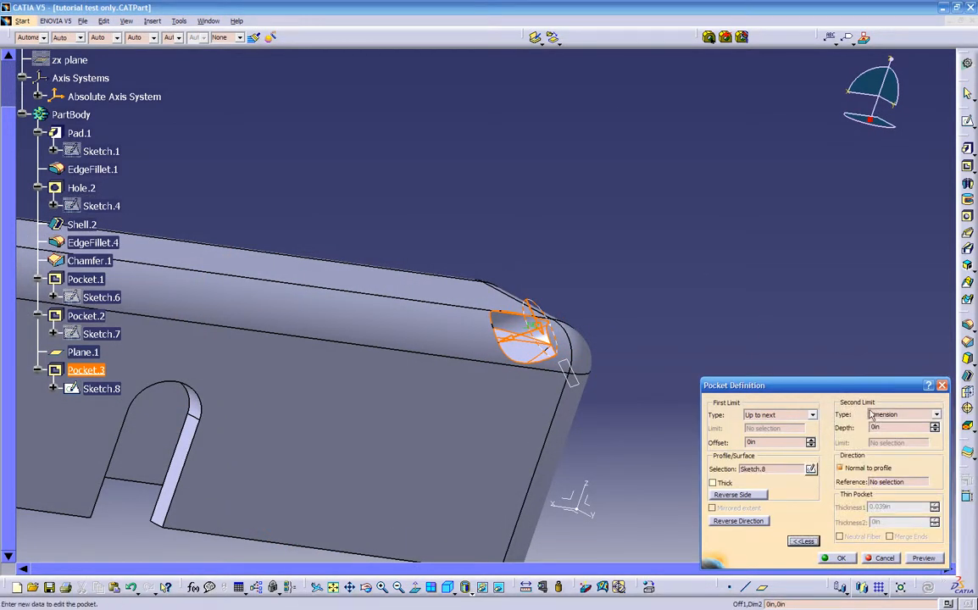
click(810, 416)
click(759, 433)
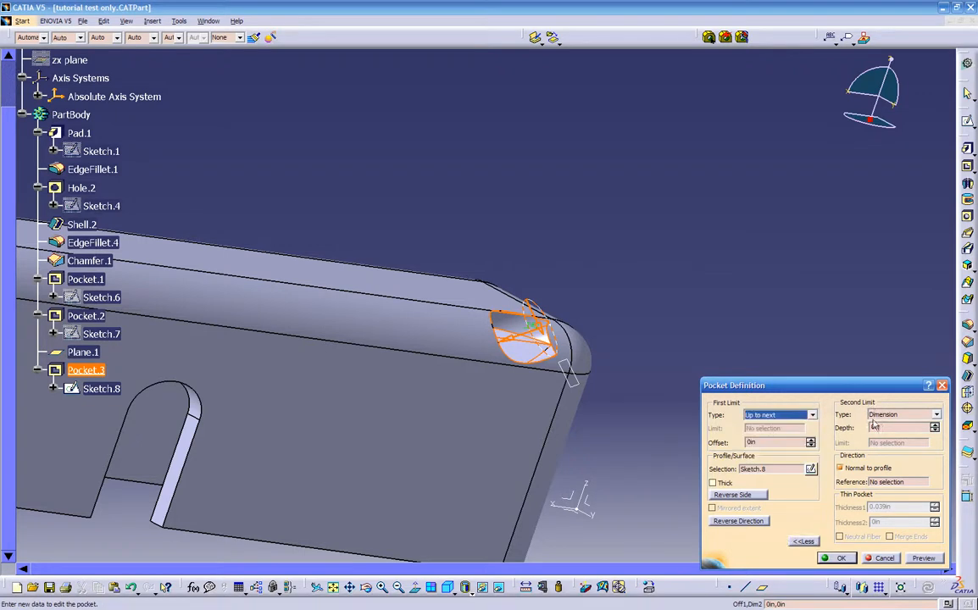
click(937, 415)
click(886, 431)
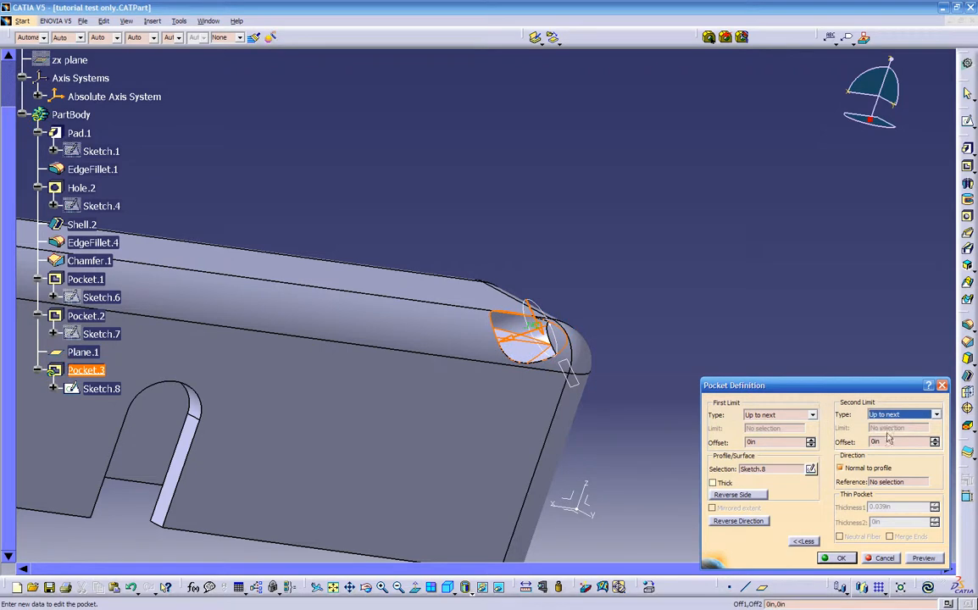
click(919, 559)
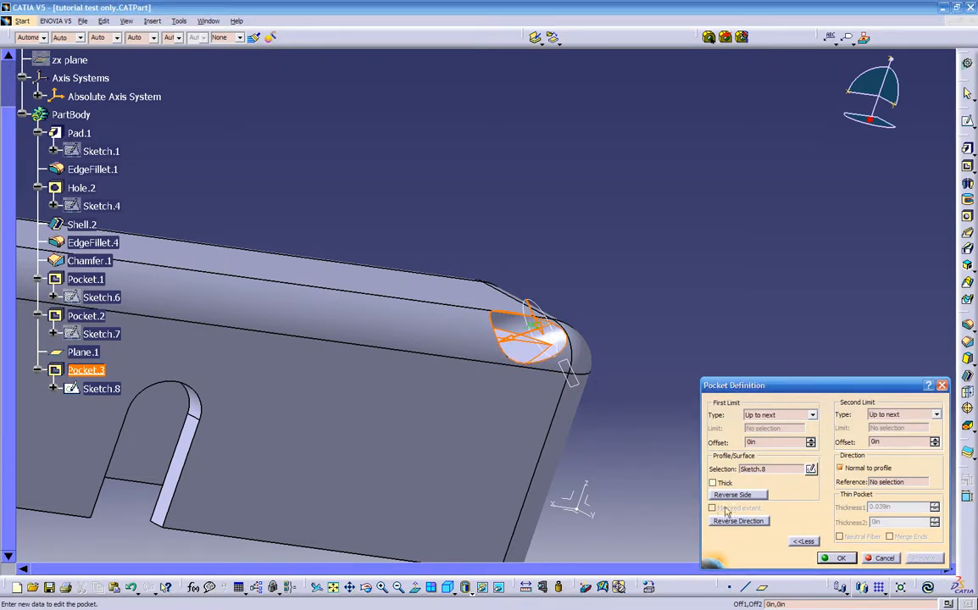
middle_drag(575, 339, 500, 426)
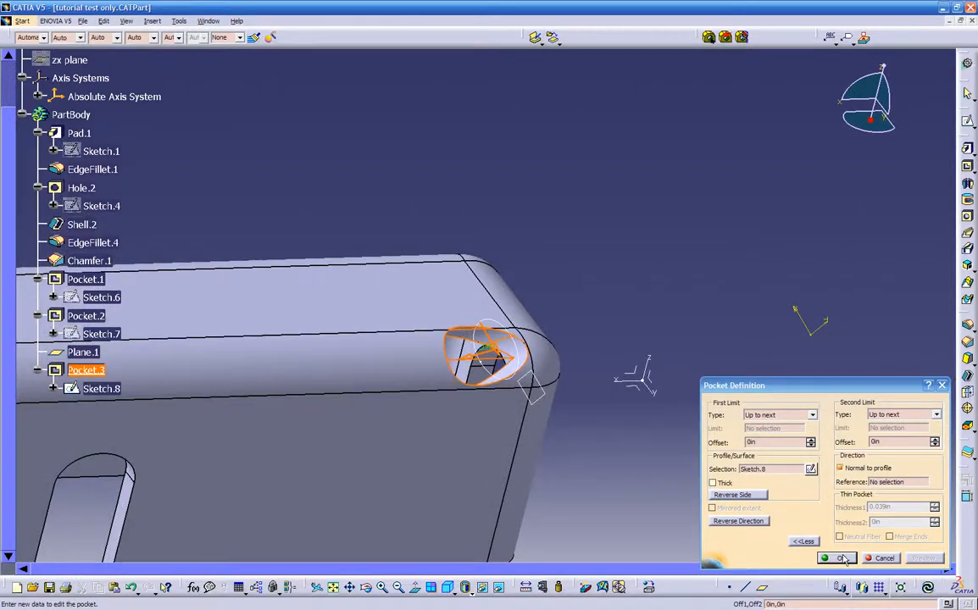
click(839, 557)
- Start a plane offset from the cover's flat long side face, and pull it outward to about -1.22 in
middle_drag(655, 444, 386, 374)
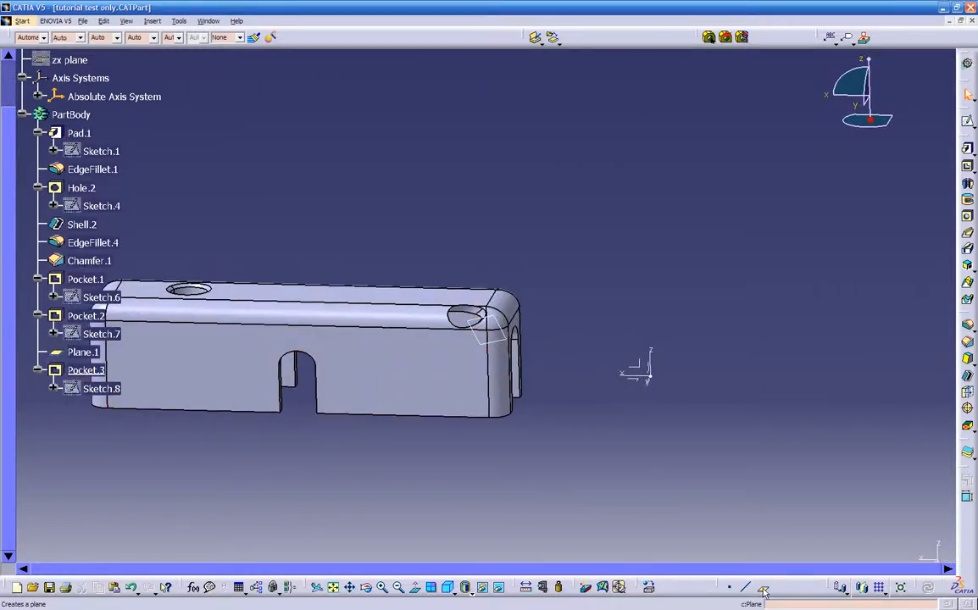
middle_drag(543, 423, 574, 250)
middle_drag(525, 348, 564, 245)
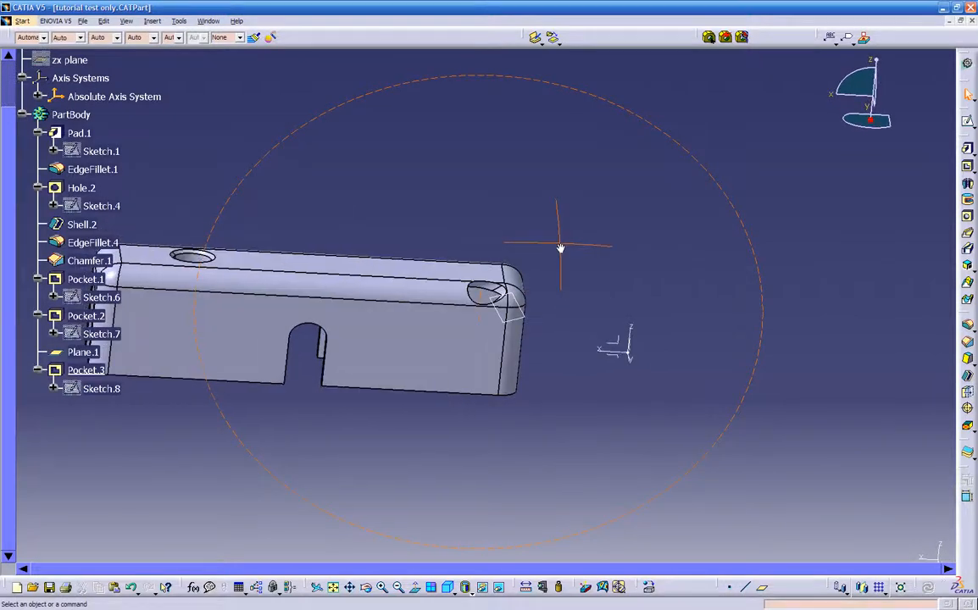
click(764, 589)
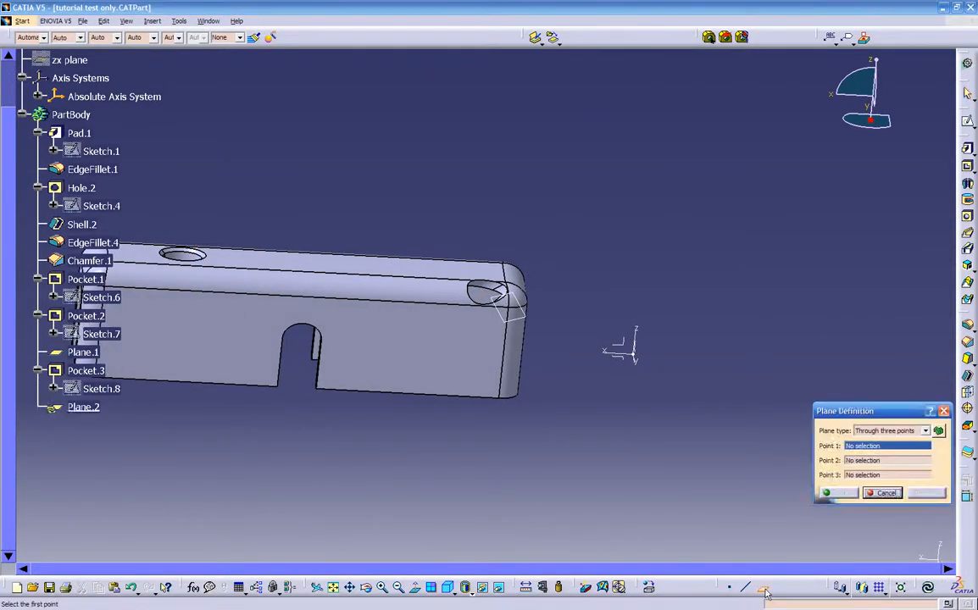
middle_drag(543, 434, 579, 398)
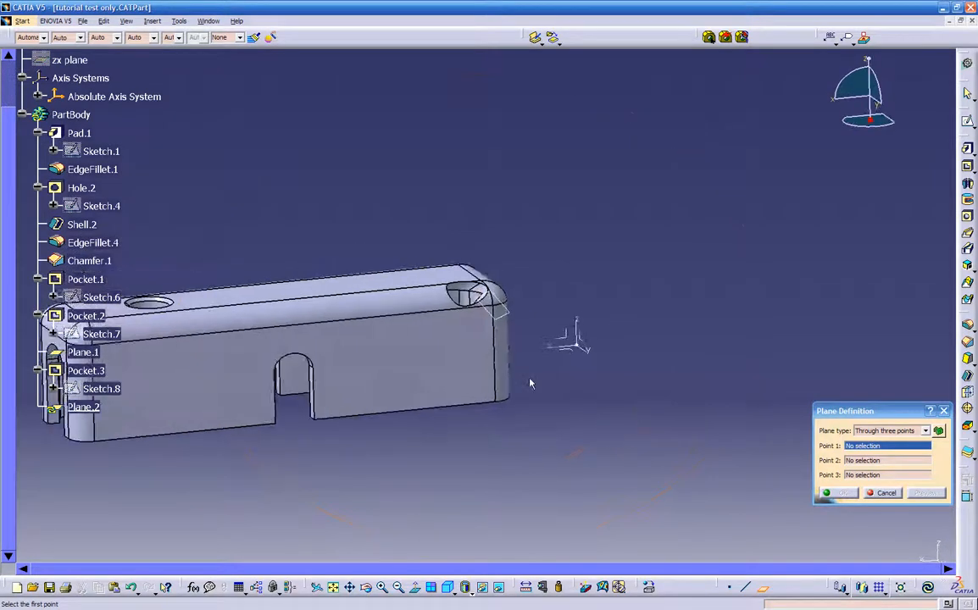
click(435, 353)
middle_drag(429, 498, 604, 209)
middle_drag(449, 472, 545, 386)
drag(564, 385, 733, 281)
middle_drag(537, 281, 592, 424)
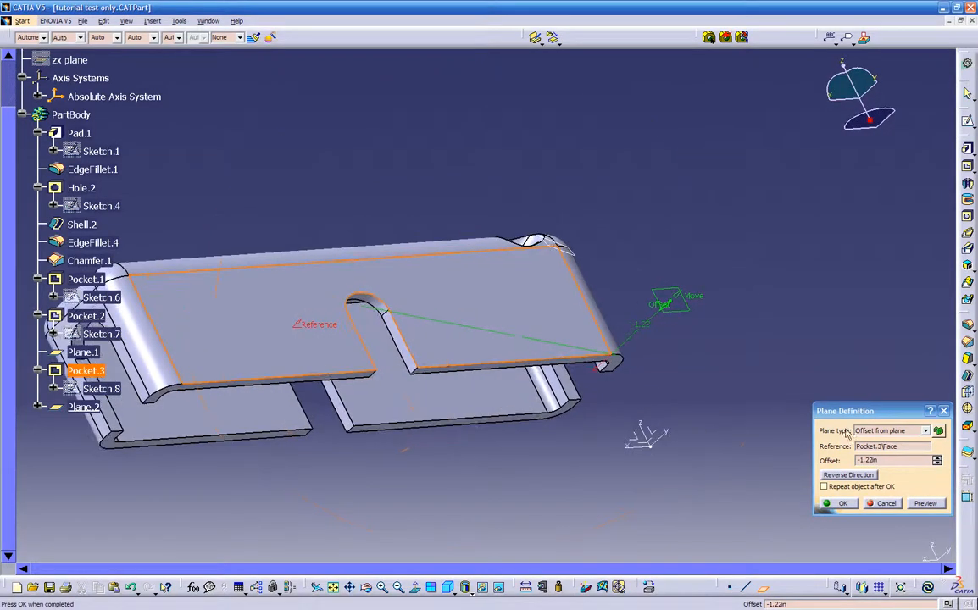
- Set the plane's offset from the side face to -2 in and create it
drag(899, 459, 809, 473)
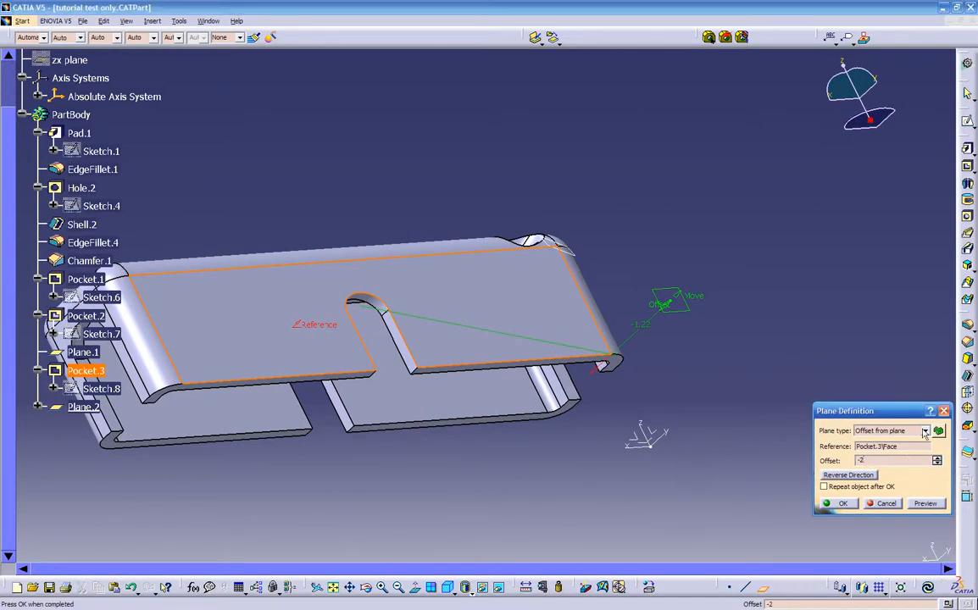
scroll(514, 437, up, 1)
middle_drag(513, 436, 666, 278)
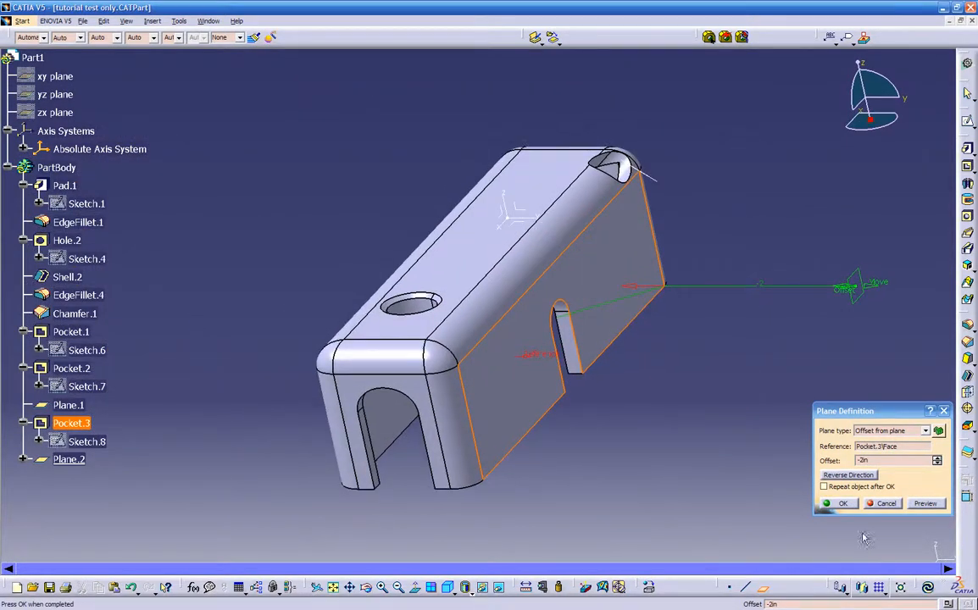
click(842, 504)
- Create a reference plane normal to the bottom edge of the long side face, beside the slot, through the edge's default middle point
middle_drag(711, 430, 623, 460)
click(762, 590)
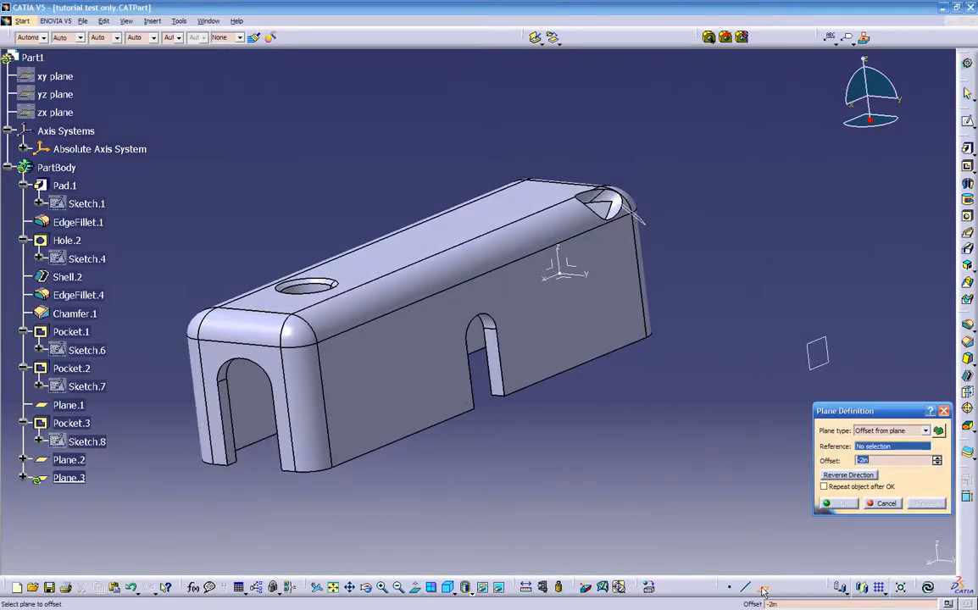
click(871, 432)
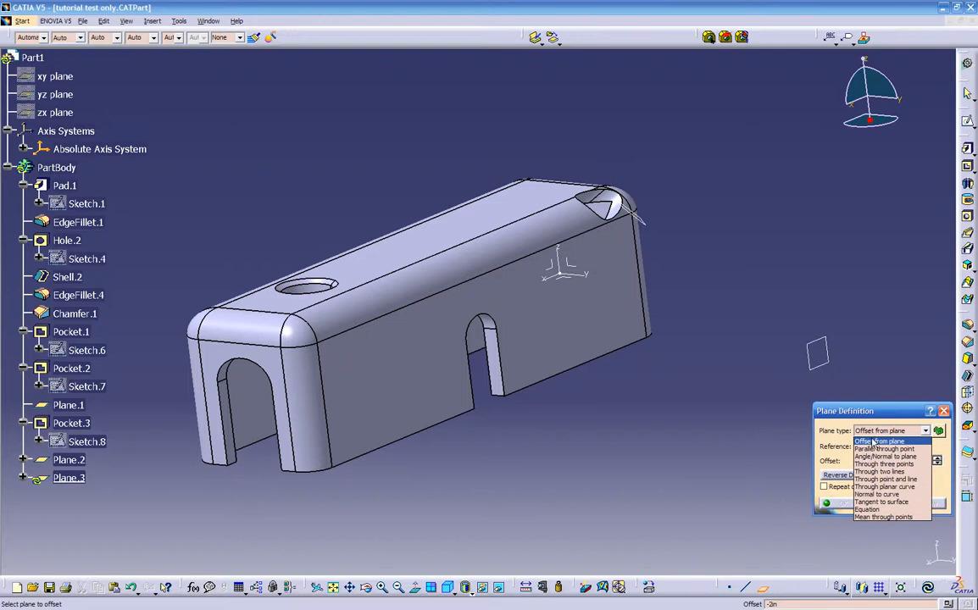
click(872, 495)
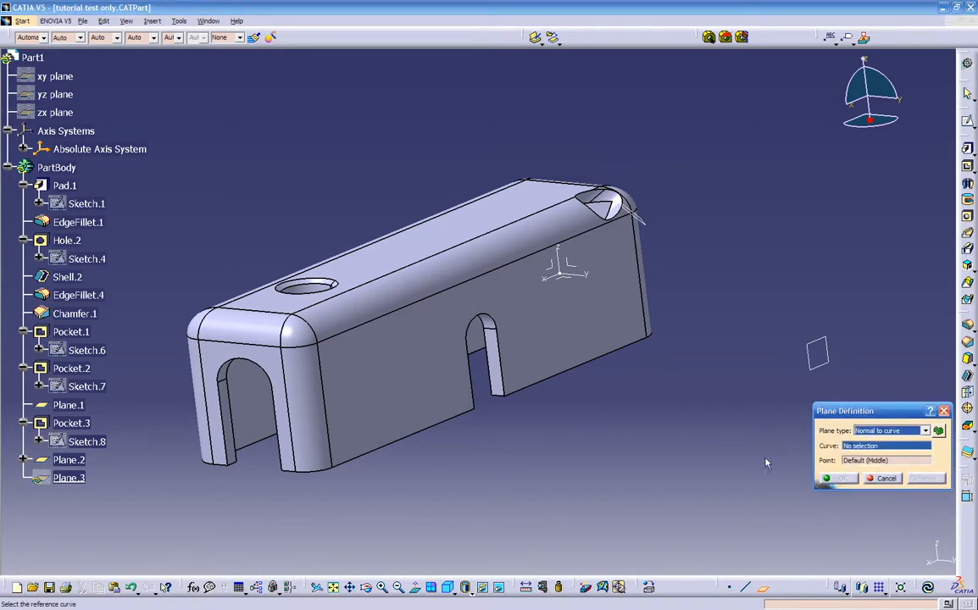
middle_drag(627, 470, 578, 459)
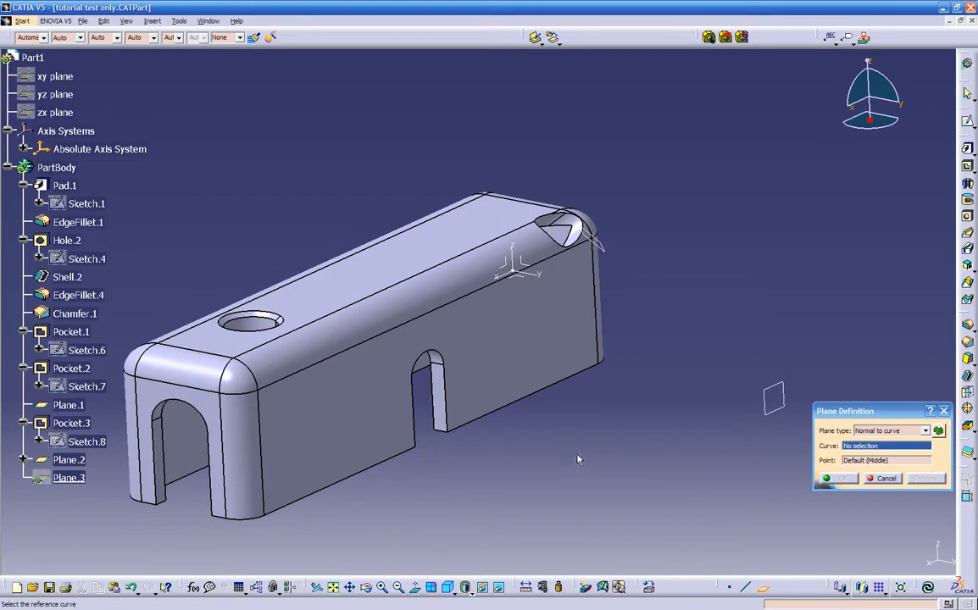
click(531, 404)
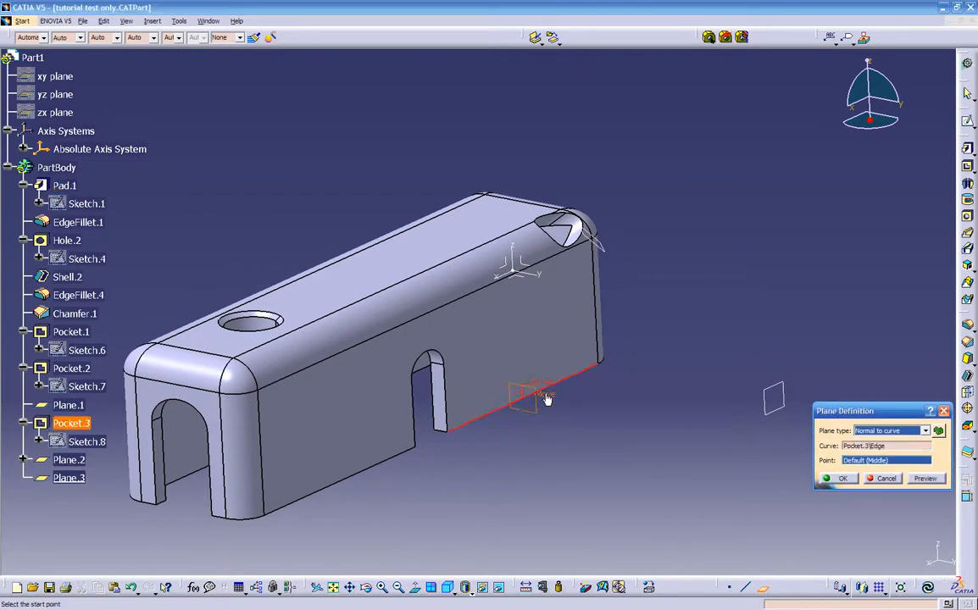
middle_drag(556, 435, 304, 351)
middle_drag(395, 404, 591, 461)
click(843, 479)
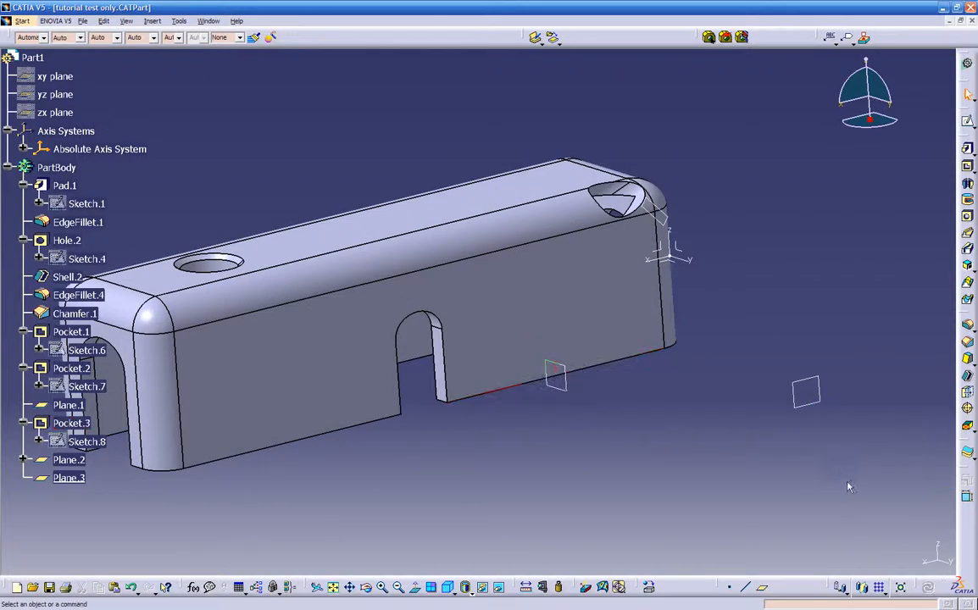
- Open a sketch on the plane normal to the bottom edge and cut the part by the sketch plane to examine the wall's cross-section
middle_drag(774, 467, 574, 388)
click(559, 361)
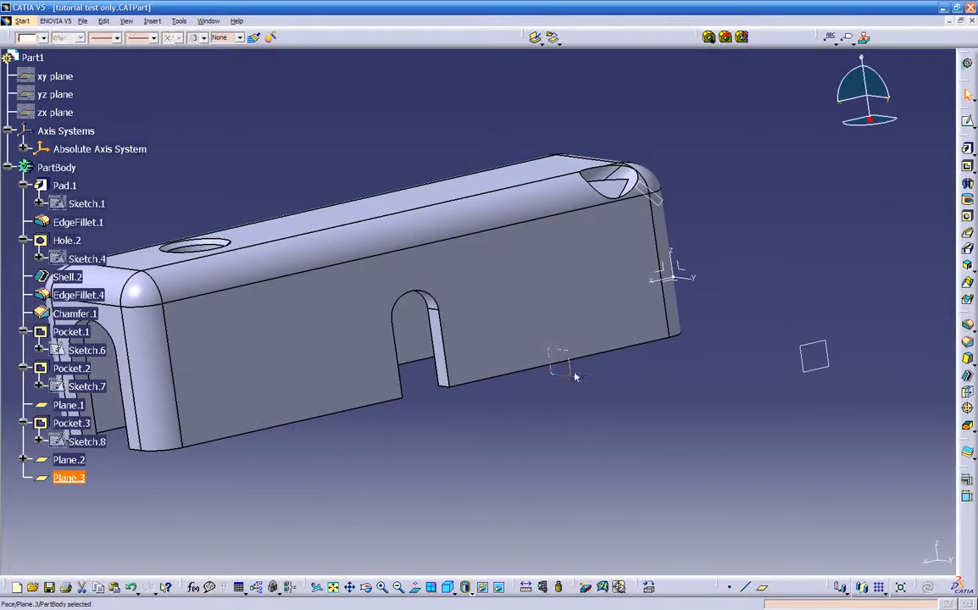
click(969, 123)
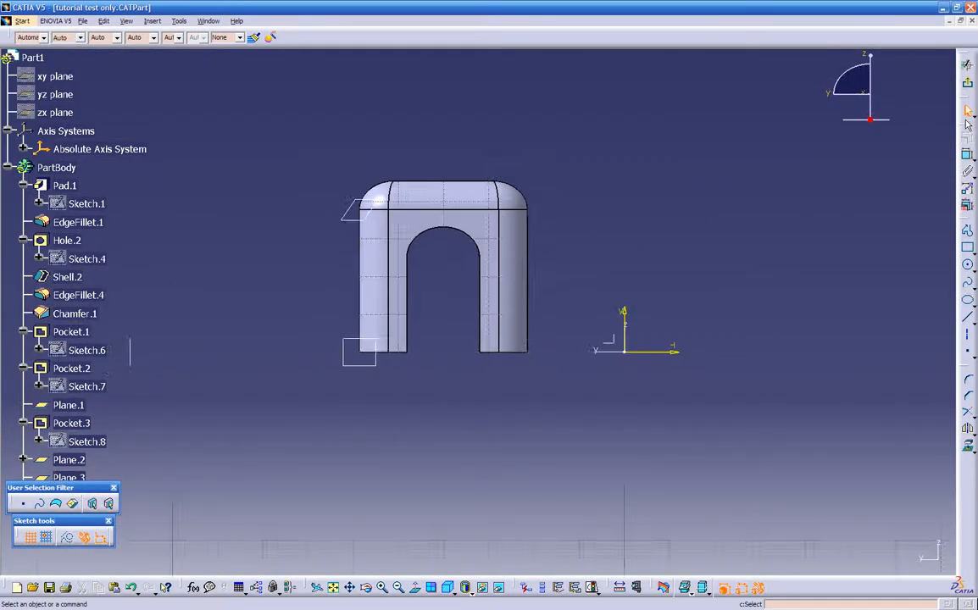
middle_drag(596, 333, 656, 266)
middle_drag(354, 386, 488, 392)
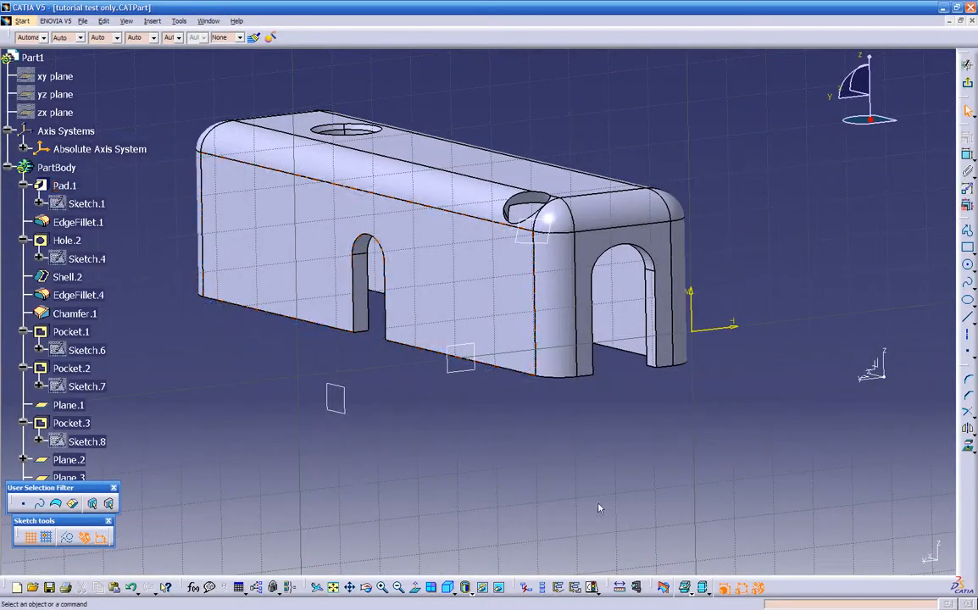
click(664, 588)
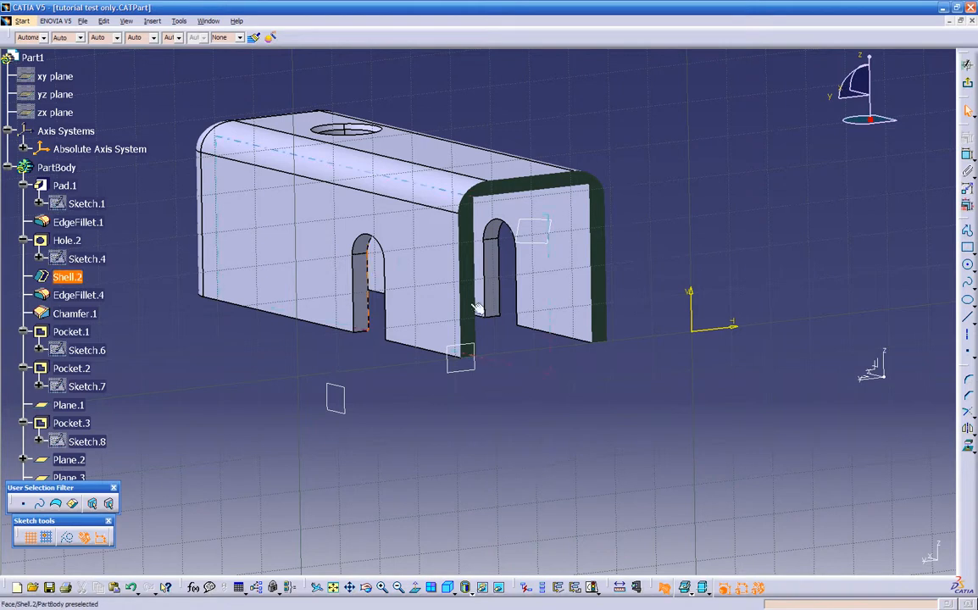
middle_drag(509, 270, 610, 398)
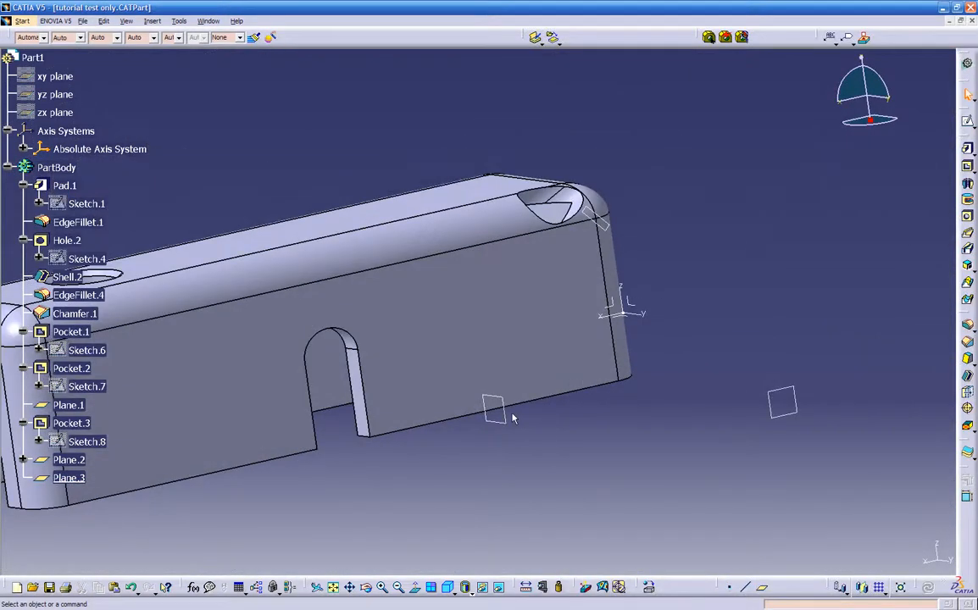
- Sketch a narrow upright rectangle on the normal plane with the part sectioned, inside the side wall's thickness and extending below its bottom edge
click(512, 421)
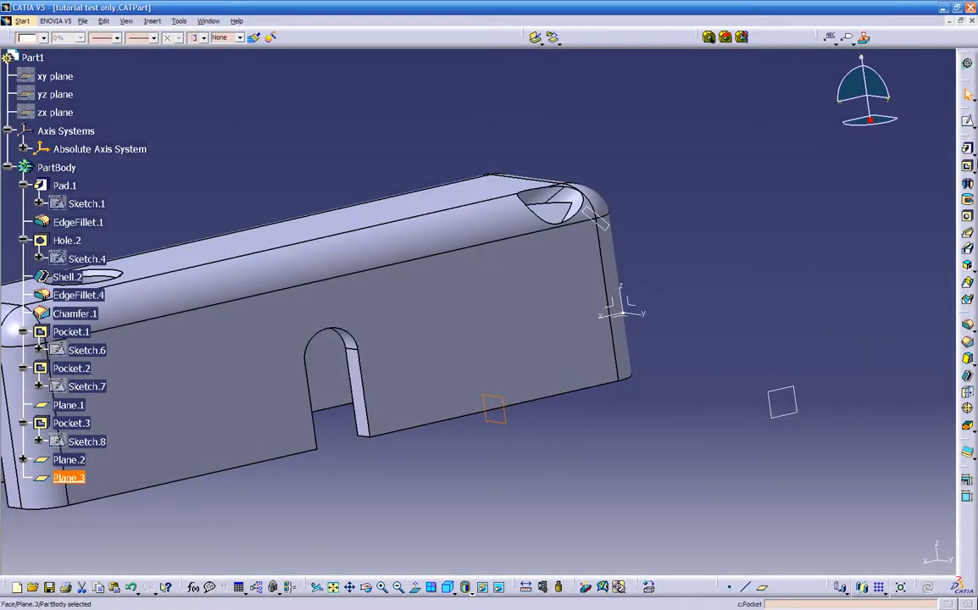
click(967, 121)
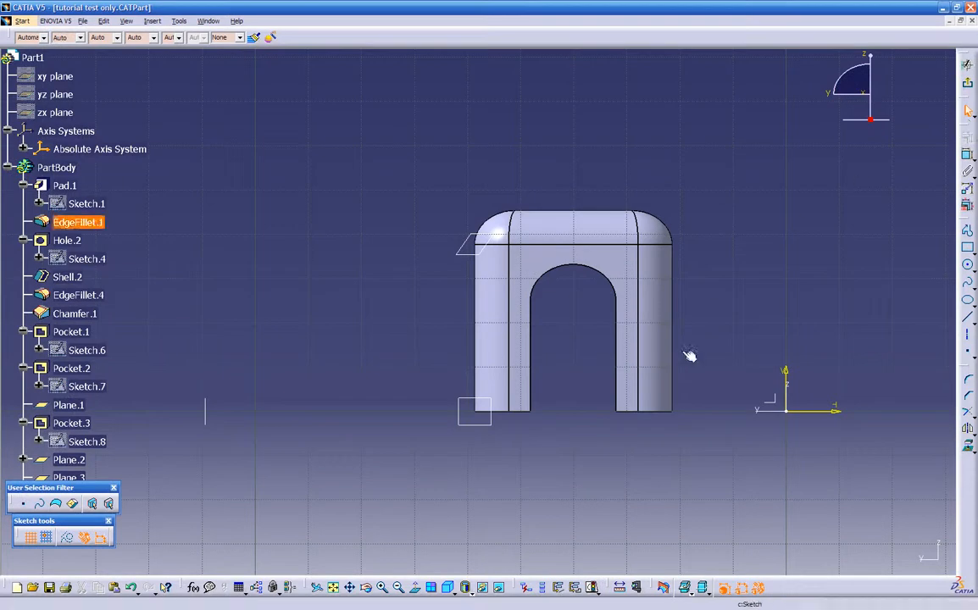
click(665, 587)
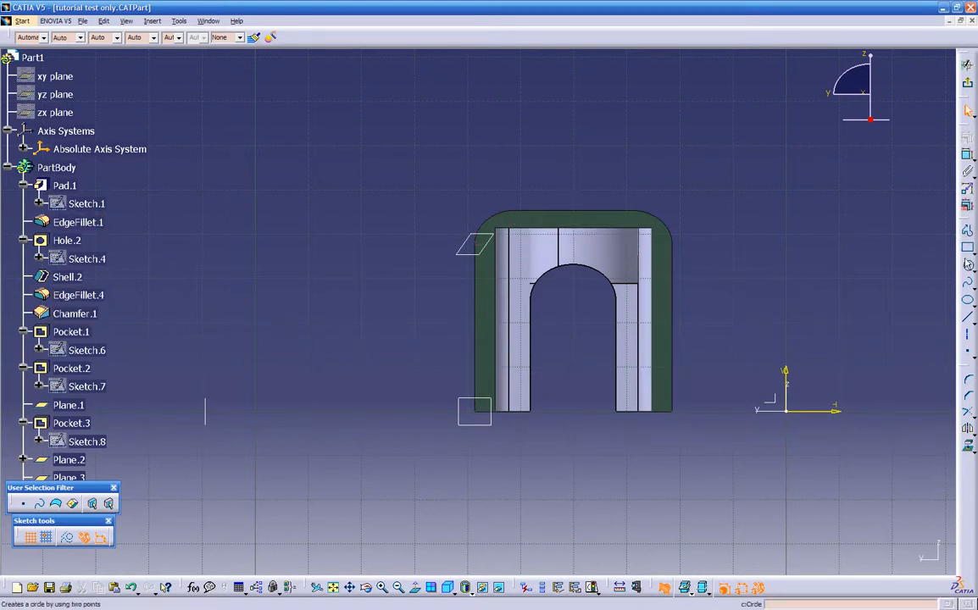
click(967, 247)
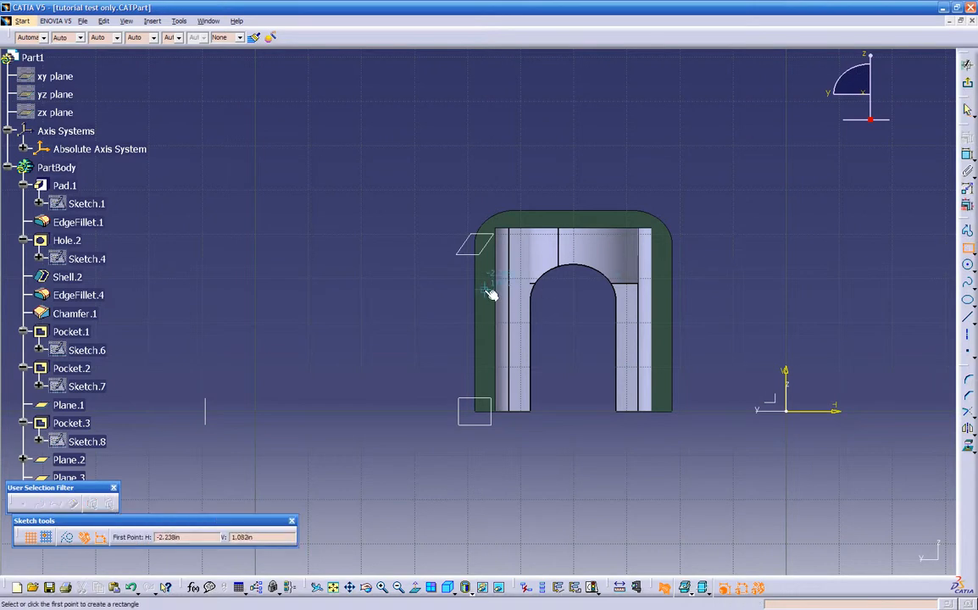
click(486, 282)
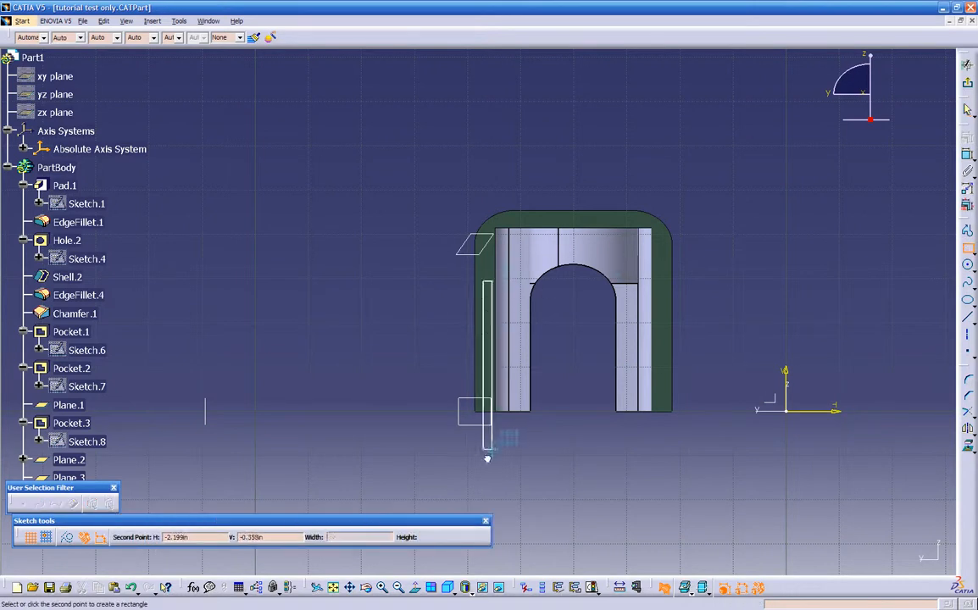
click(488, 453)
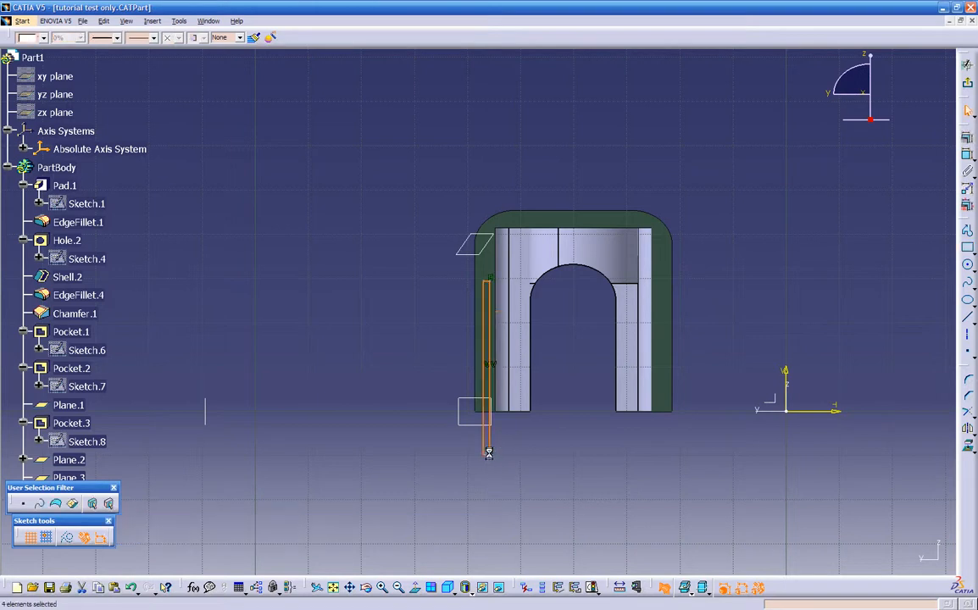
- Move the rectangle down until its upper end sits just inside the wall's bottom edge, and exit the sketch
ctrl+middle_drag(489, 449, 531, 369)
drag(502, 247, 489, 485)
mouse_move(522, 452)
ctrl+middle_down()
mouse_move(519, 496)
mouse_move(535, 404)
mouse_move(567, 401)
ctrl+middle_up()
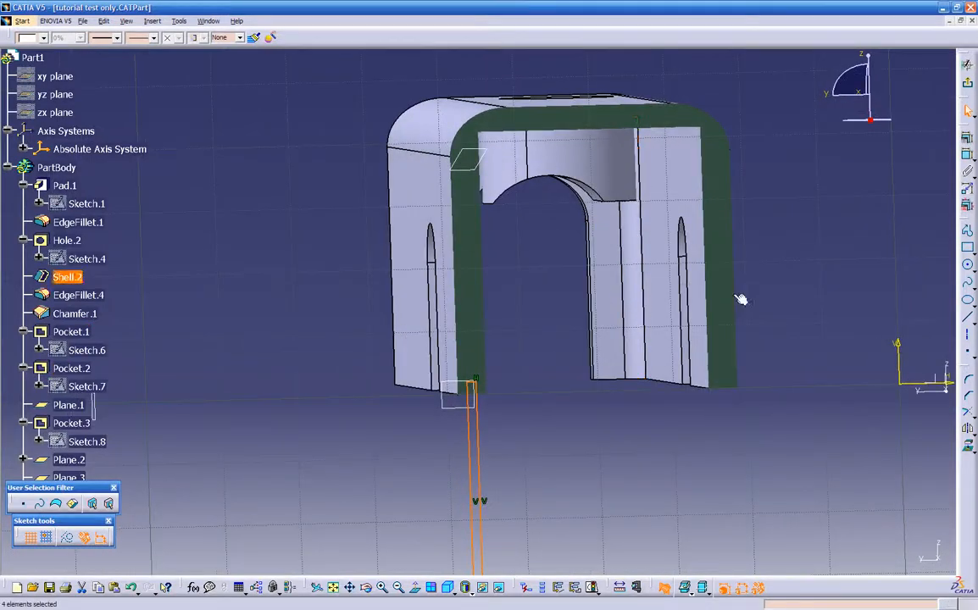
click(967, 89)
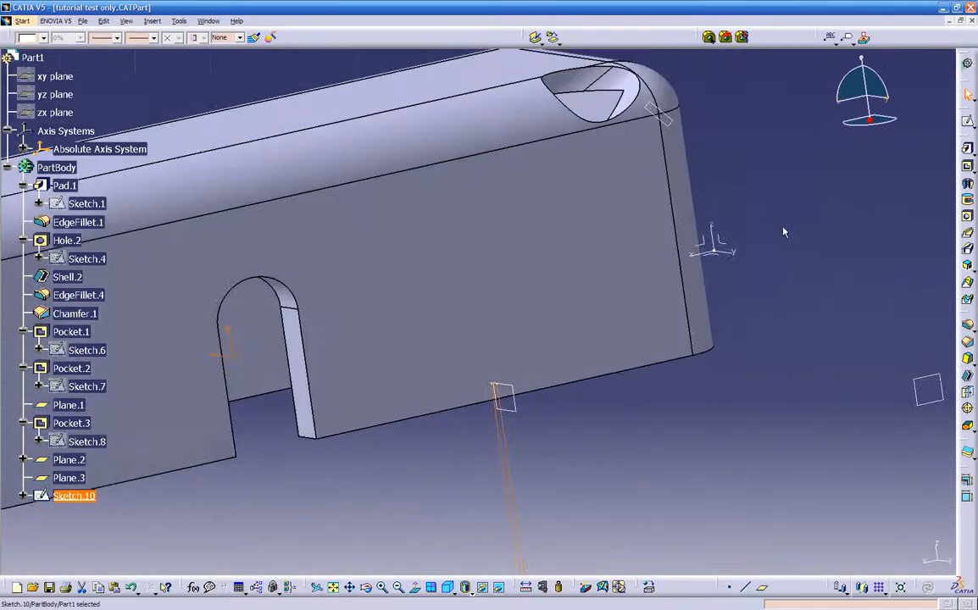
- Start a pocket from the narrow rectangle sketch with both limits set to Dimension and a second limit depth of 5 in
mouse_move(540, 398)
ctrl+middle_down()
mouse_move(591, 378)
mouse_move(648, 423)
mouse_move(595, 458)
ctrl+middle_up()
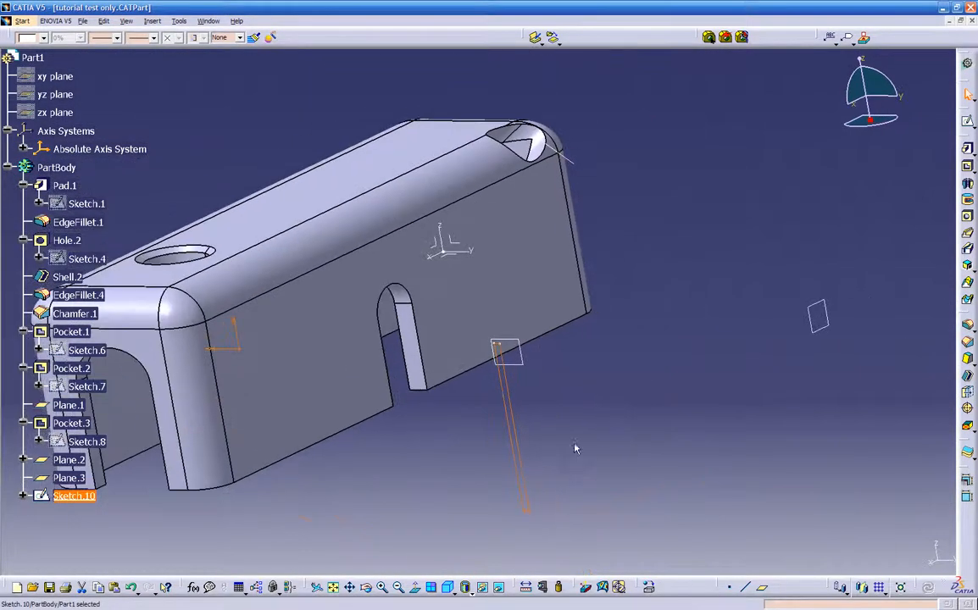
ctrl+middle_drag(464, 416, 441, 349)
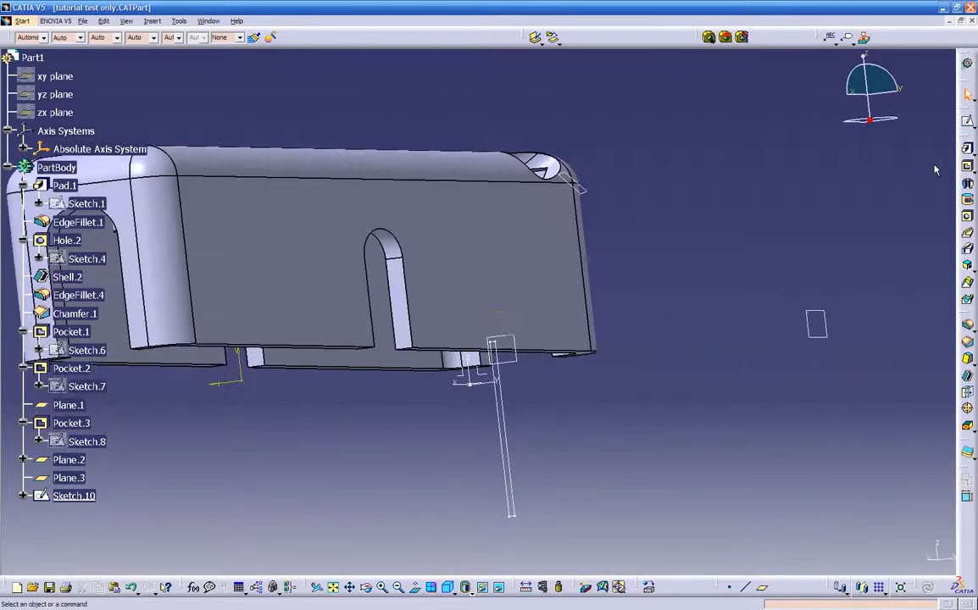
click(967, 167)
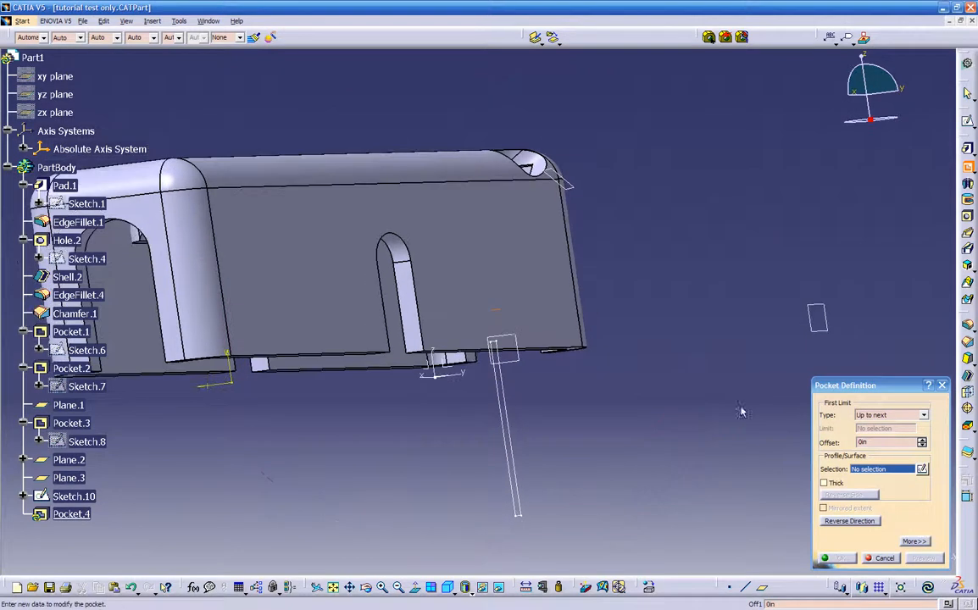
click(881, 416)
click(868, 426)
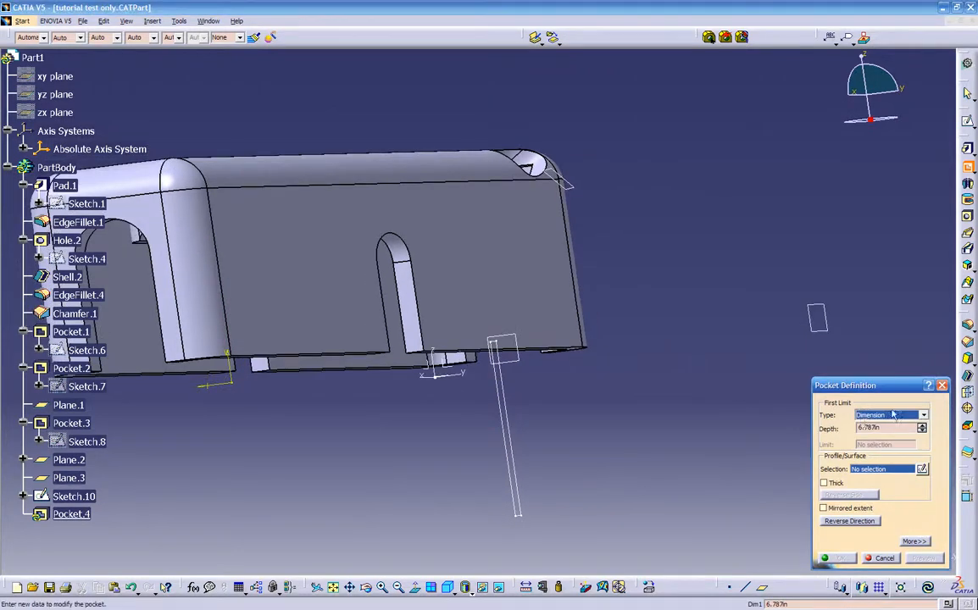
click(914, 541)
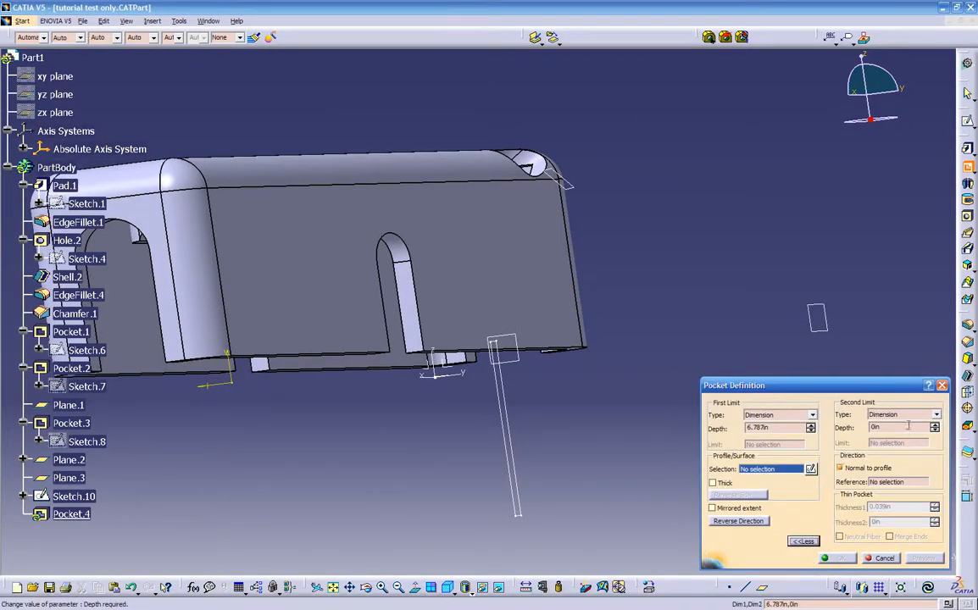
click(876, 427)
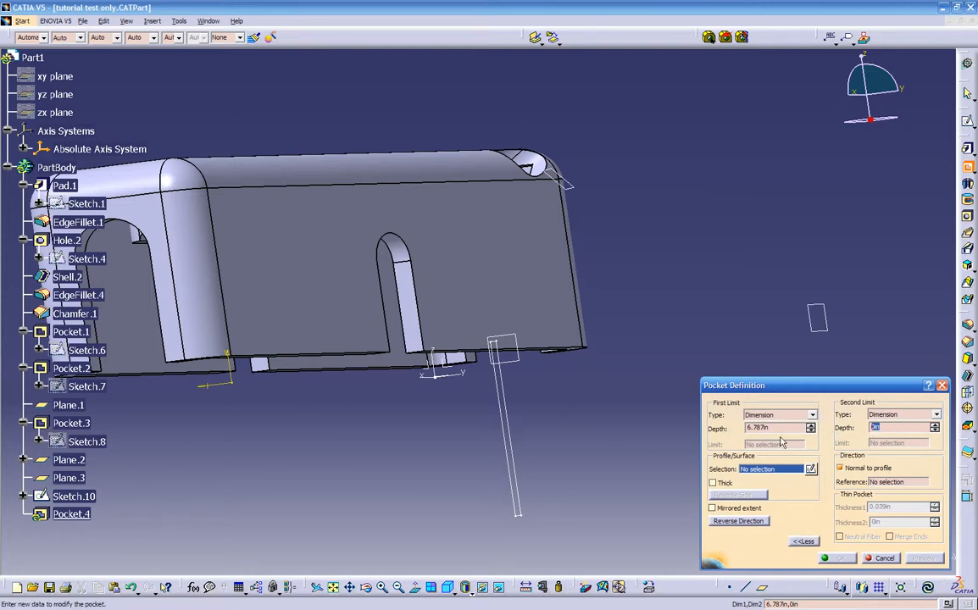
middle_drag(390, 412, 395, 439)
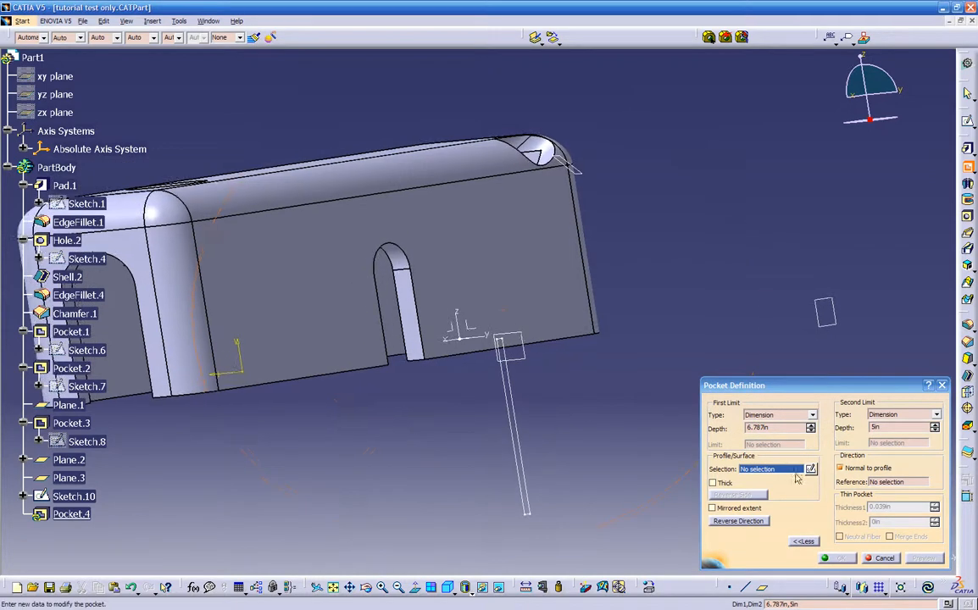
click(502, 390)
middle_drag(500, 399, 494, 440)
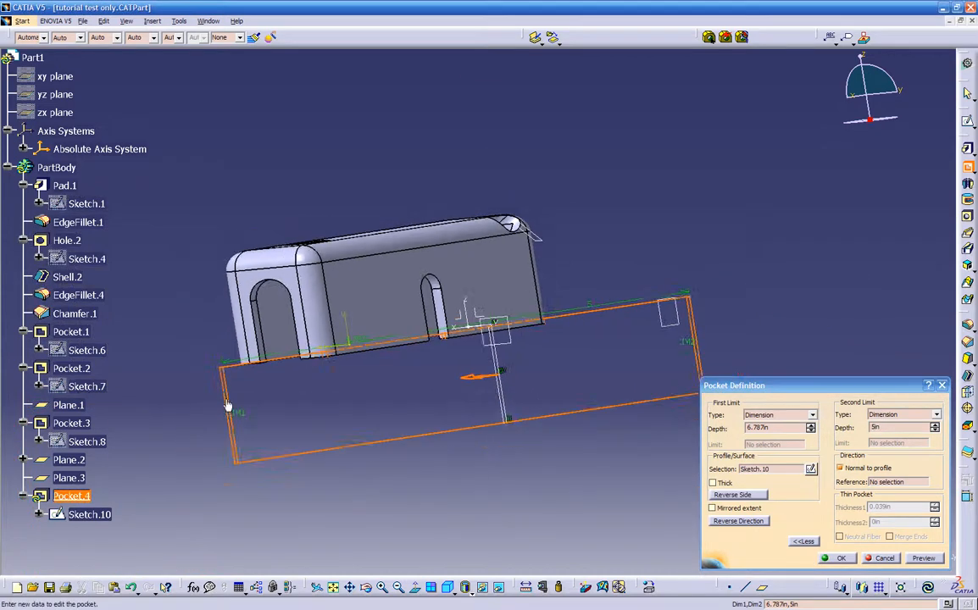
- Pull the pocket's first limit back to about 1.79 in and set its depth to 1.2 in
drag(237, 412, 320, 411)
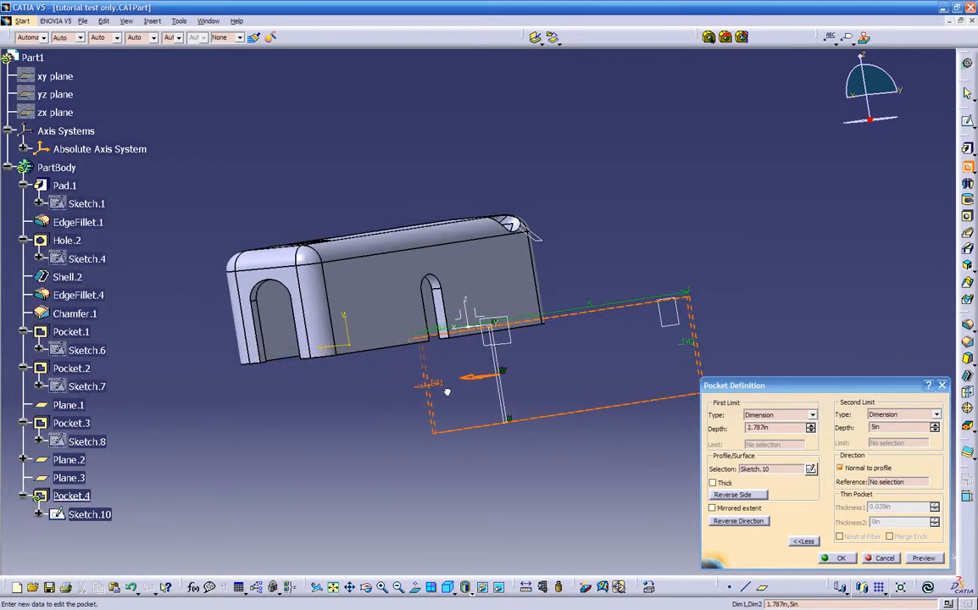
middle_drag(455, 388, 398, 340)
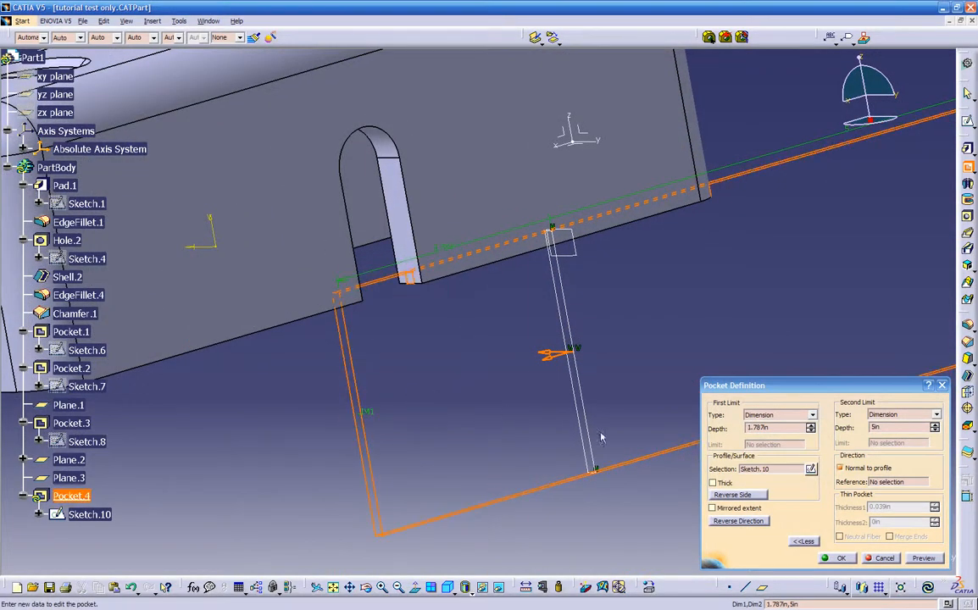
double_click(785, 427)
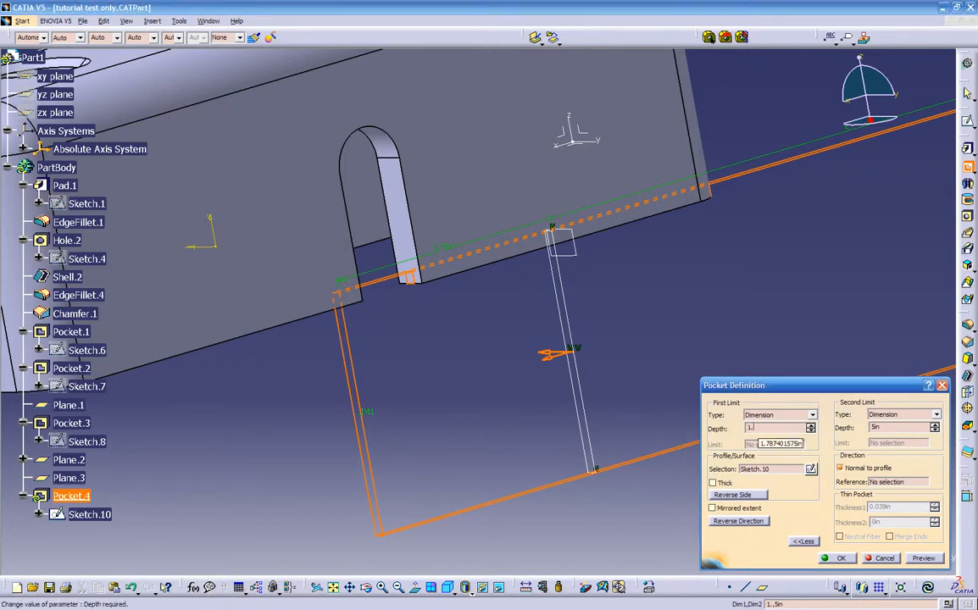
key(Tab)
middle_drag(508, 388, 355, 409)
- Set the pocket's first and second limits to Up to next, and preview and create the groove along the wall's bottom edge
click(778, 414)
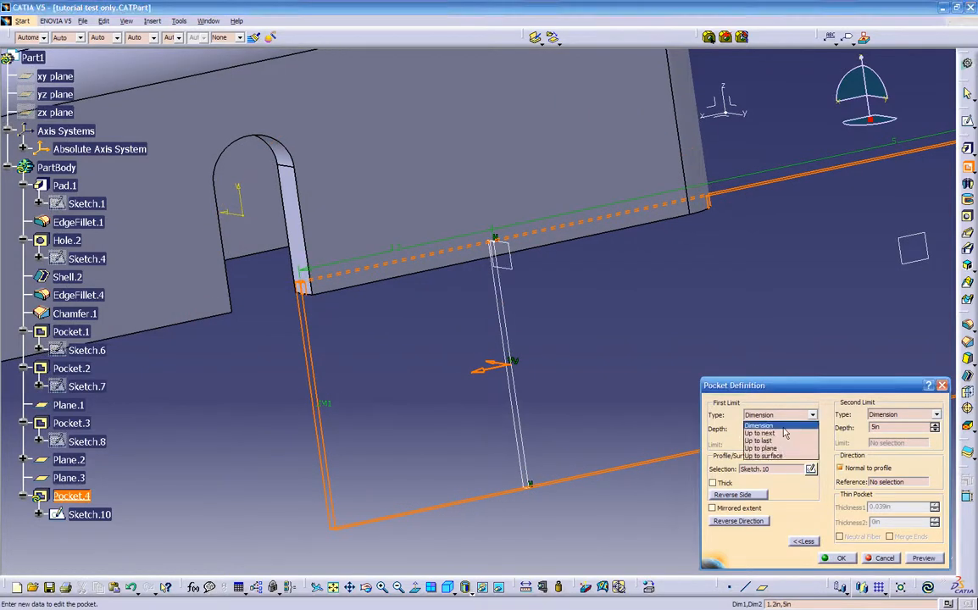
click(775, 433)
middle_drag(436, 356, 677, 332)
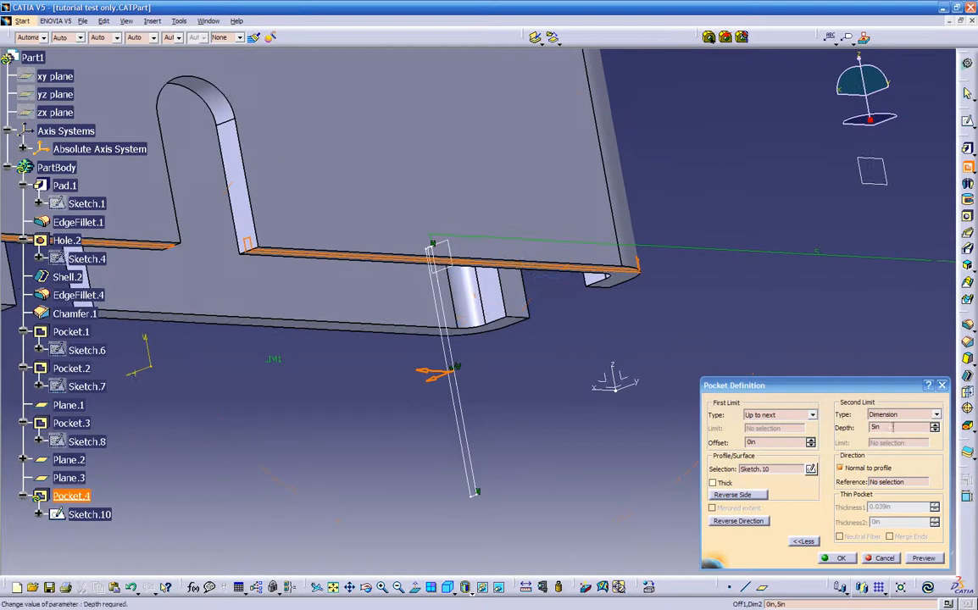
click(900, 414)
click(890, 431)
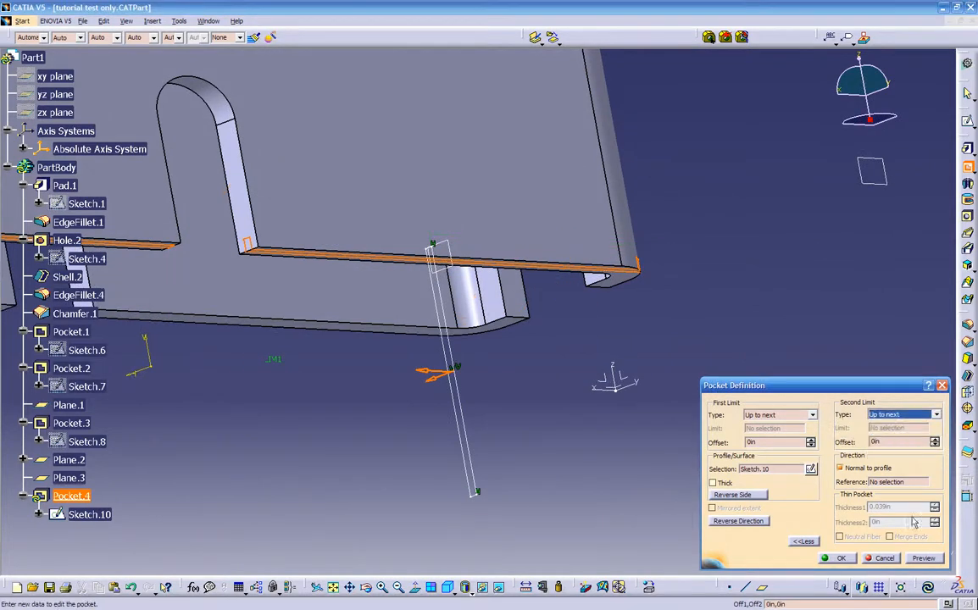
click(919, 560)
click(839, 558)
- Start a new plane of type Equation and pass it through the bottom corner vertex of the side wall's arched cutout
middle_drag(515, 465, 652, 476)
click(764, 589)
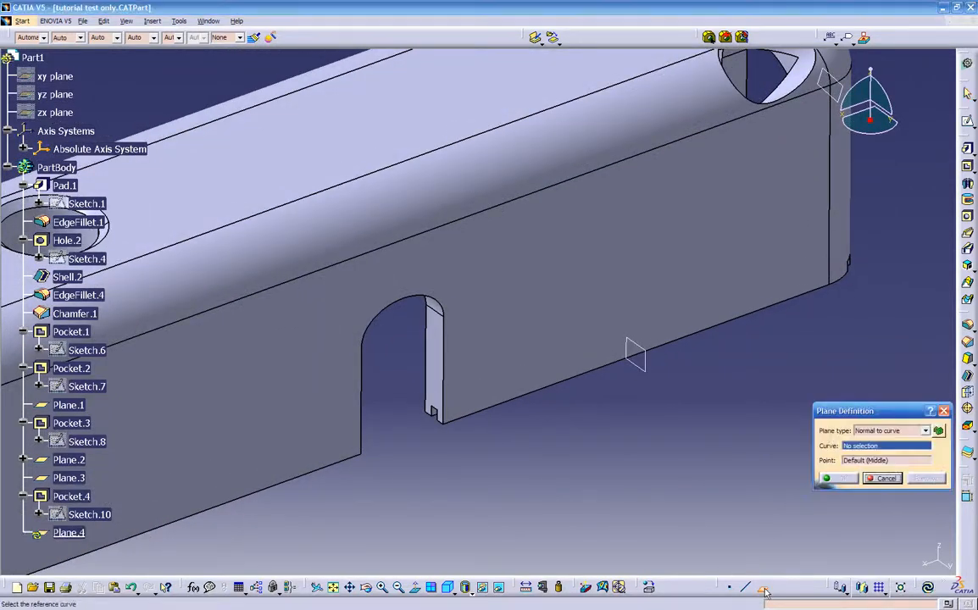
ctrl+middle_drag(662, 436, 686, 479)
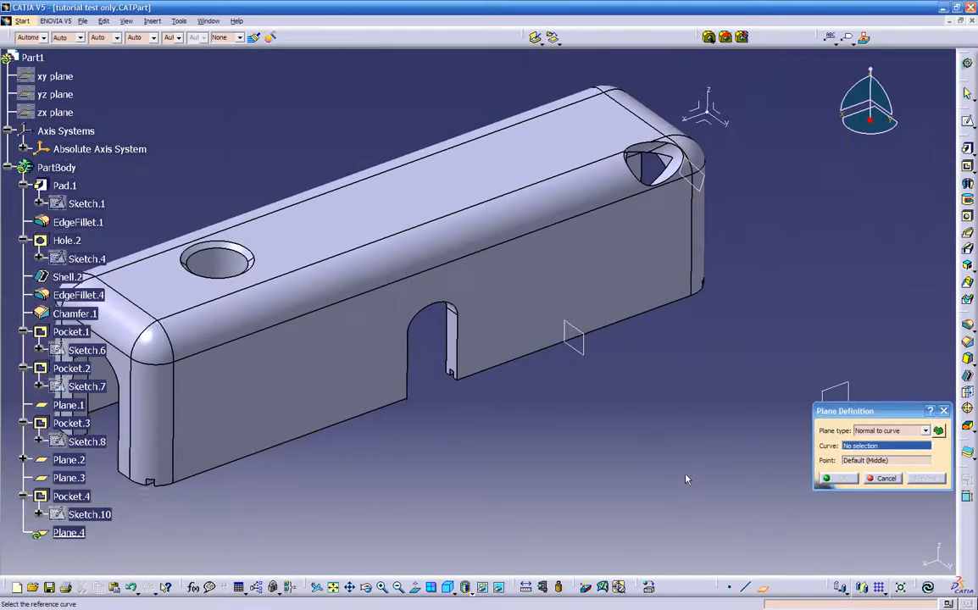
click(875, 432)
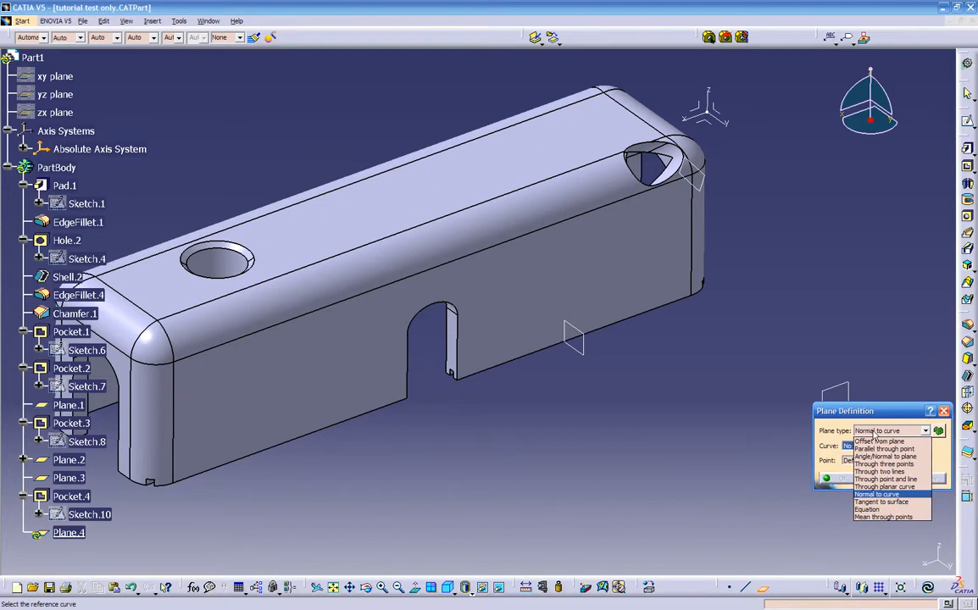
click(867, 510)
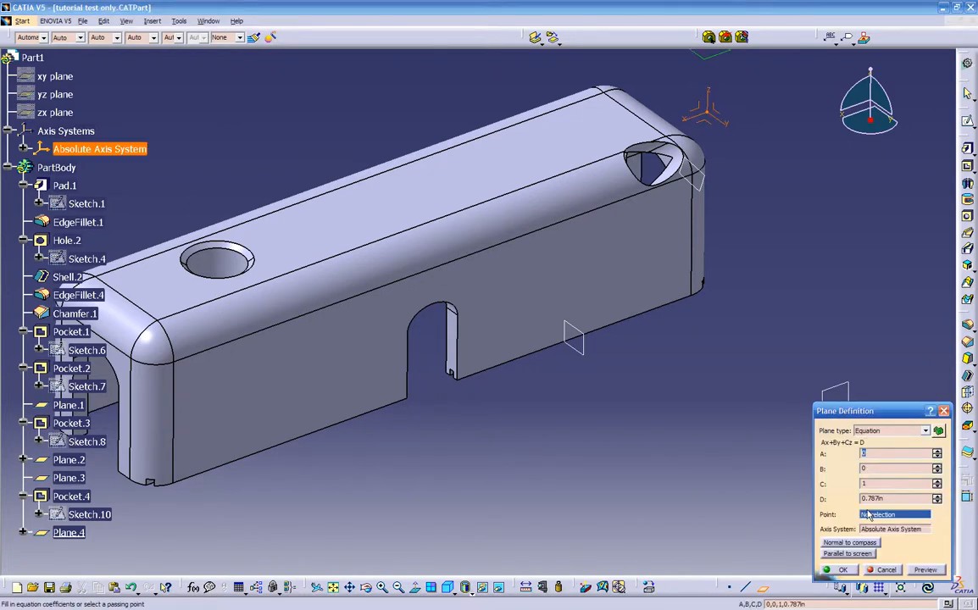
middle_drag(437, 440, 666, 415)
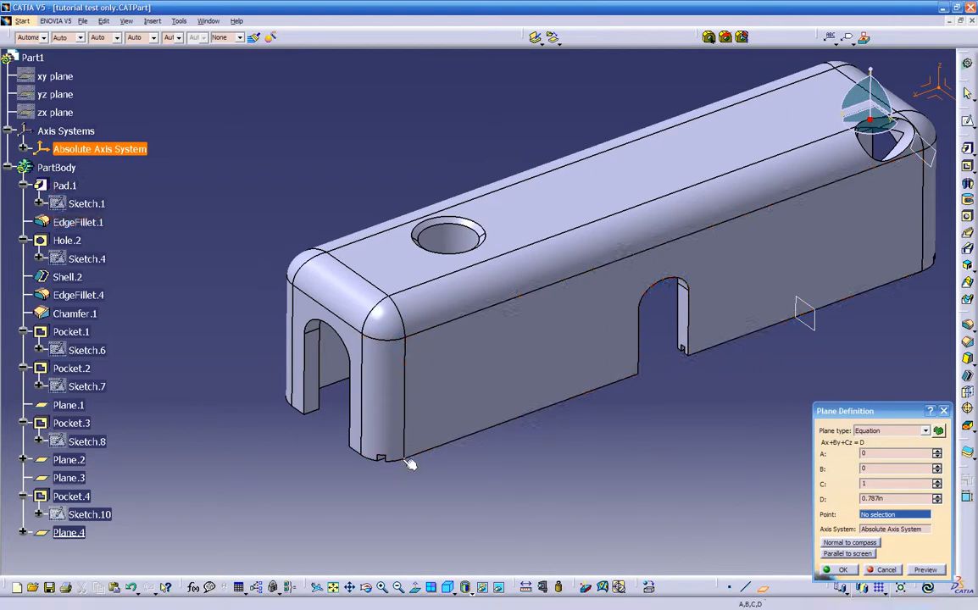
middle_drag(583, 463, 508, 425)
click(577, 365)
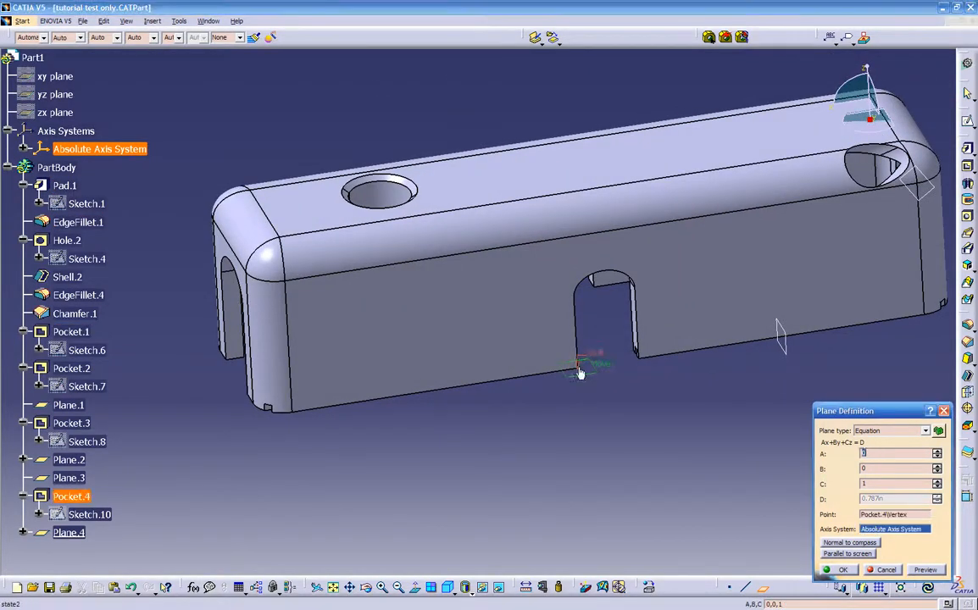
- Orient the equation plane parallel to the screen in a tilted view of the side wall and create it
middle_drag(583, 413, 606, 349)
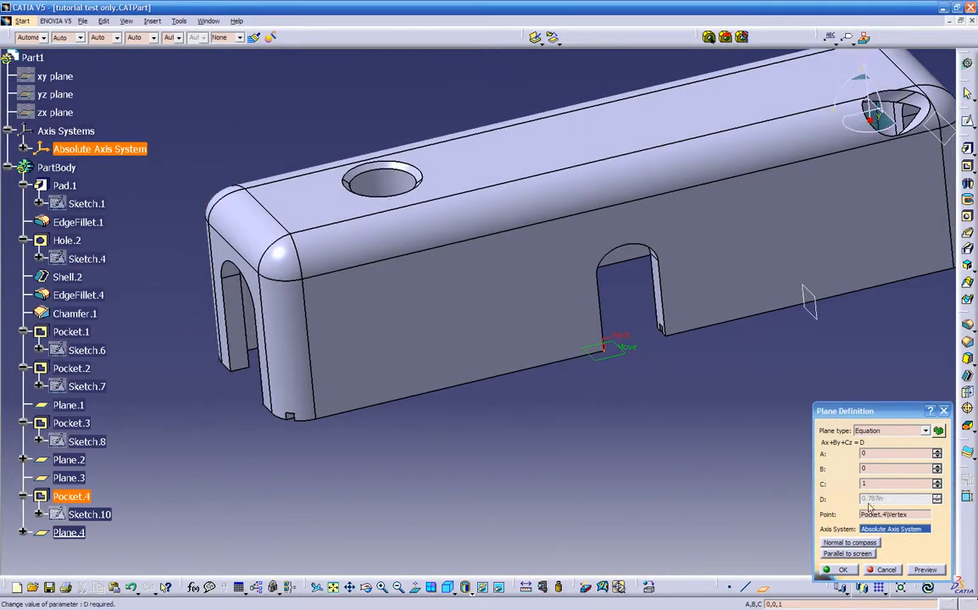
click(872, 432)
click(873, 434)
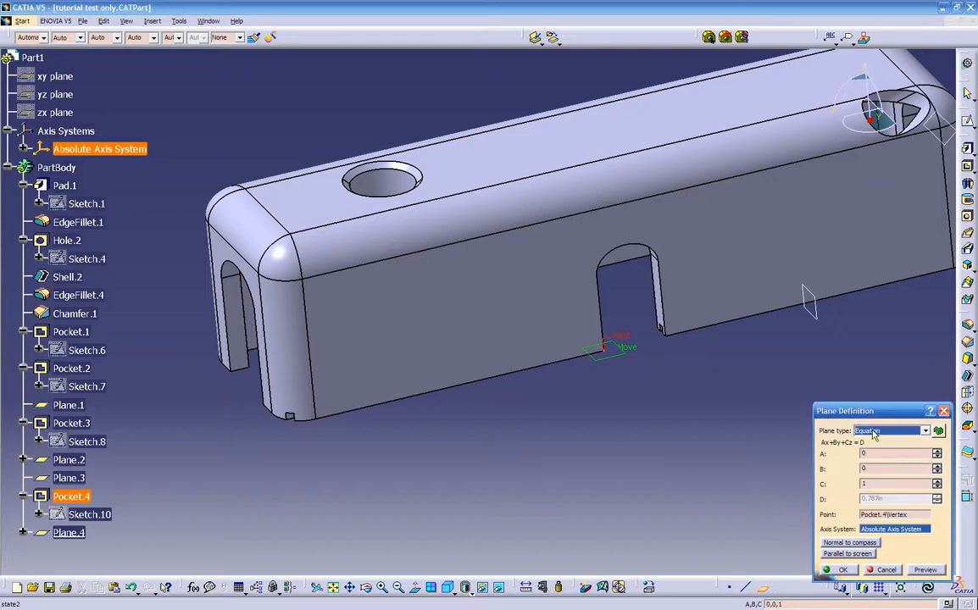
click(835, 556)
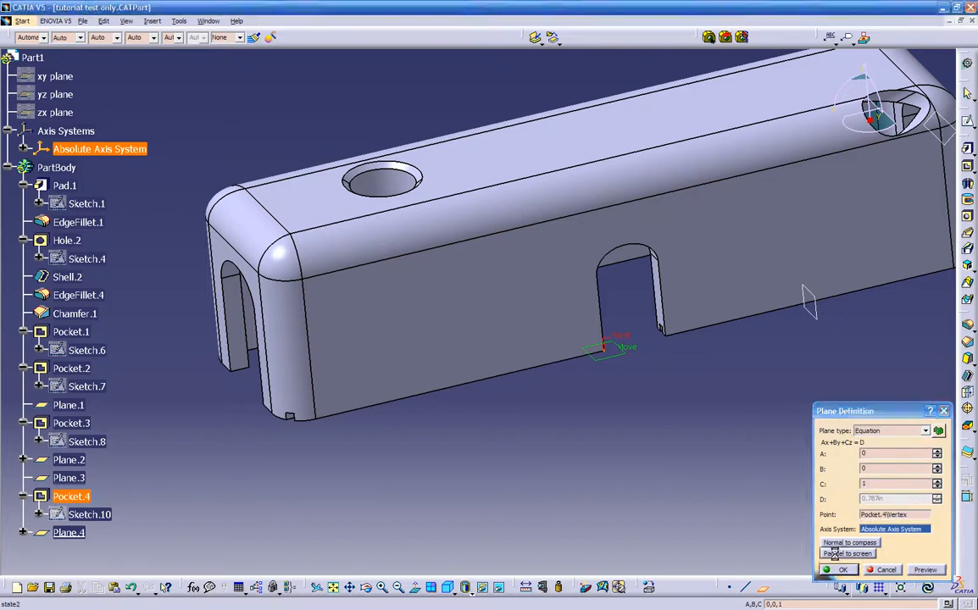
middle_drag(582, 349, 545, 437)
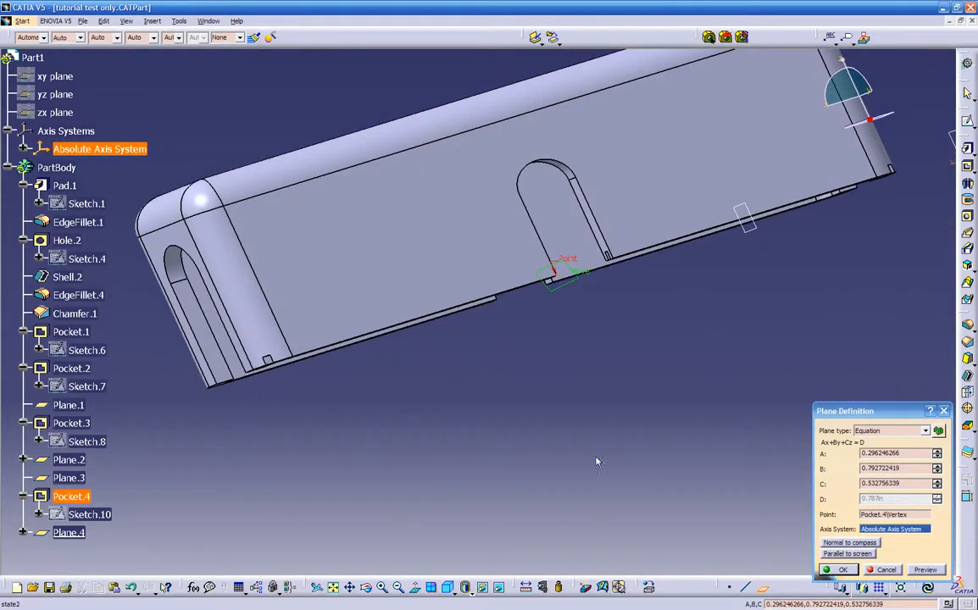
click(835, 571)
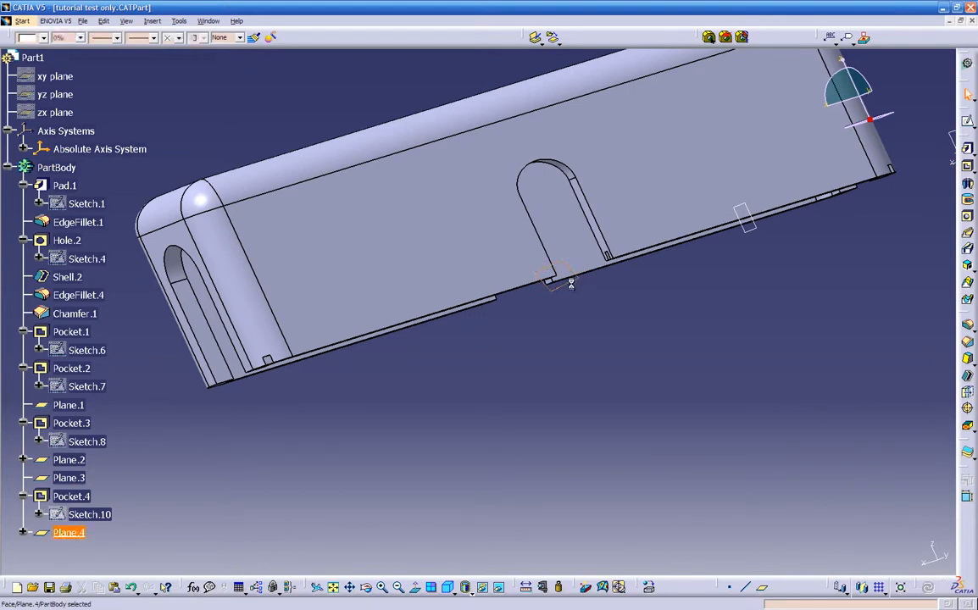
- Sketch a small horizontal rectangle on the new equation plane, over the side wall beside the arched cutout, and exit the sketch
middle_drag(451, 577, 483, 503)
middle_drag(607, 354, 591, 433)
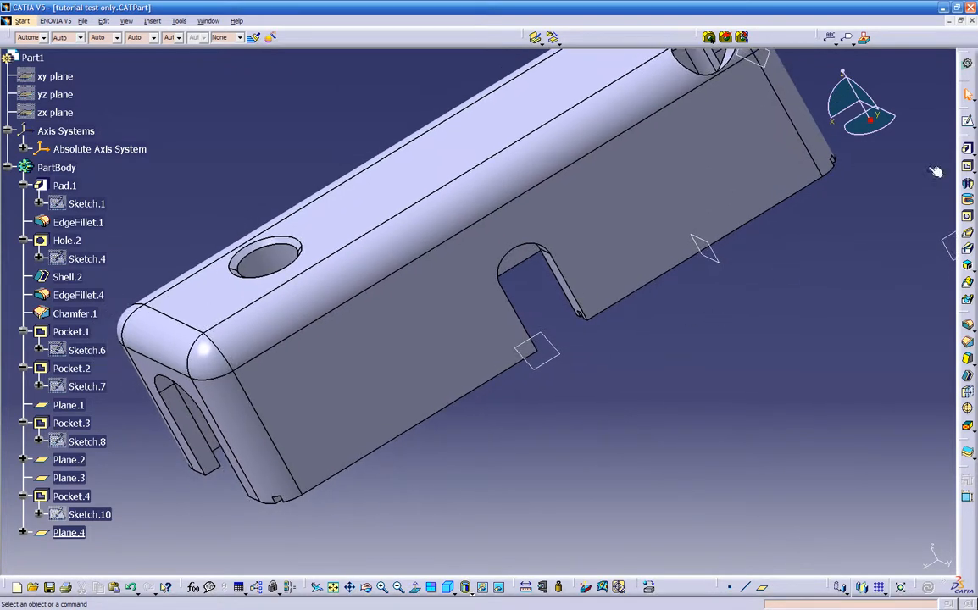
click(967, 123)
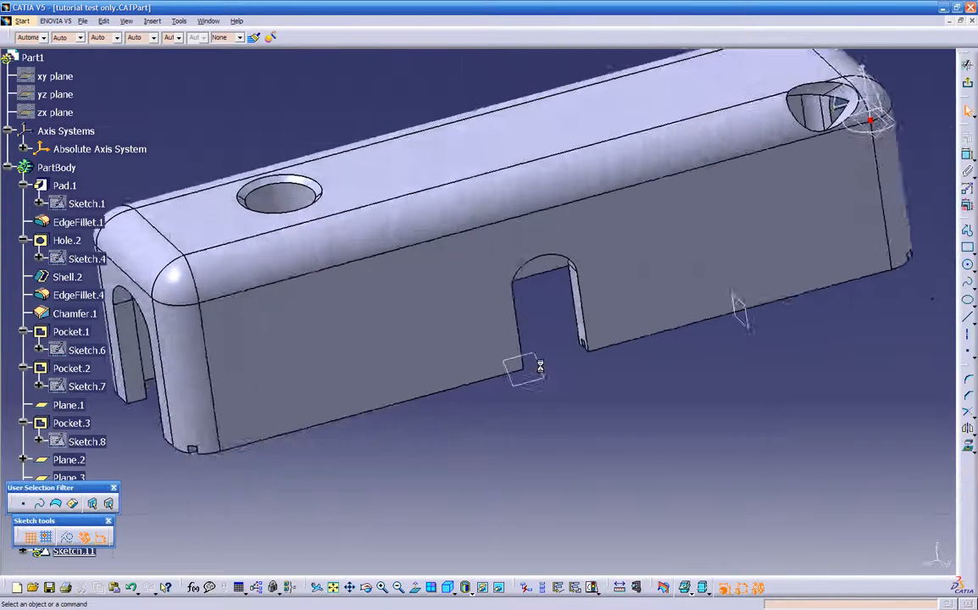
click(969, 248)
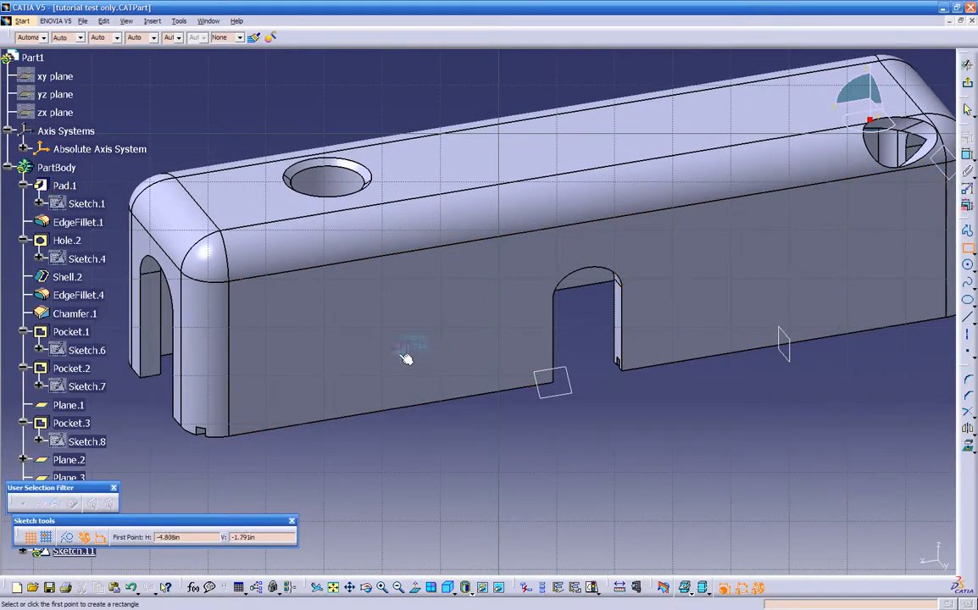
click(356, 349)
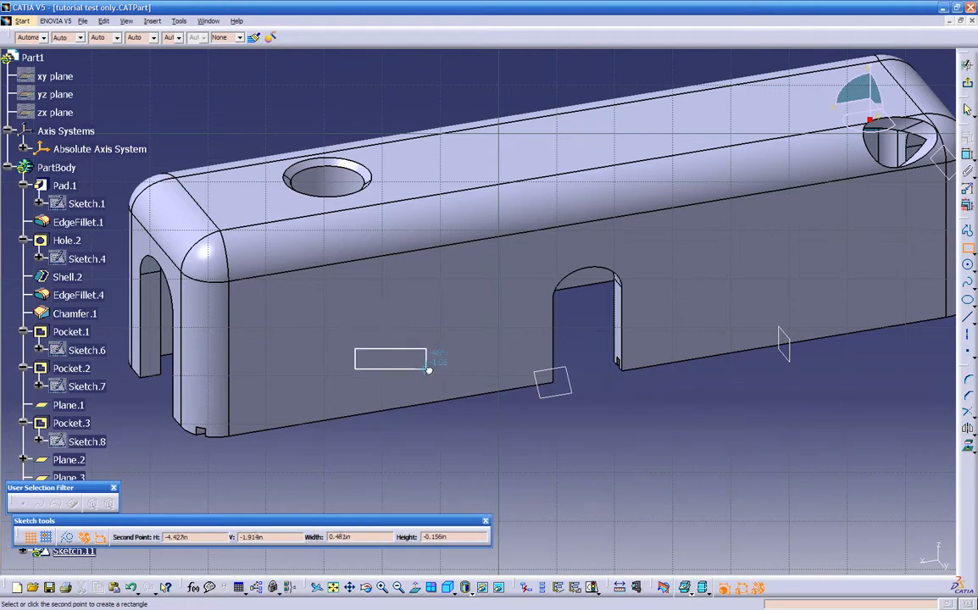
click(440, 373)
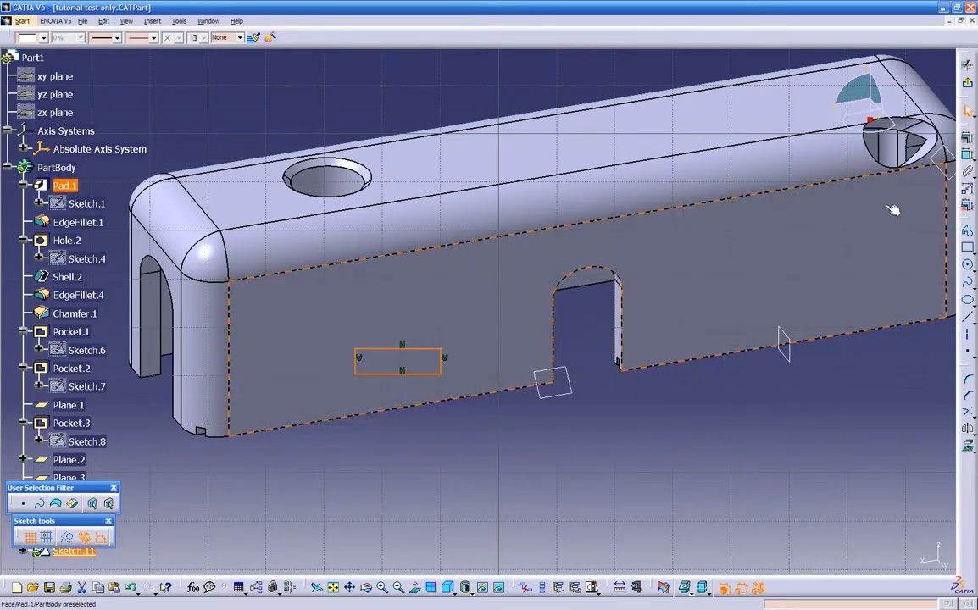
click(967, 87)
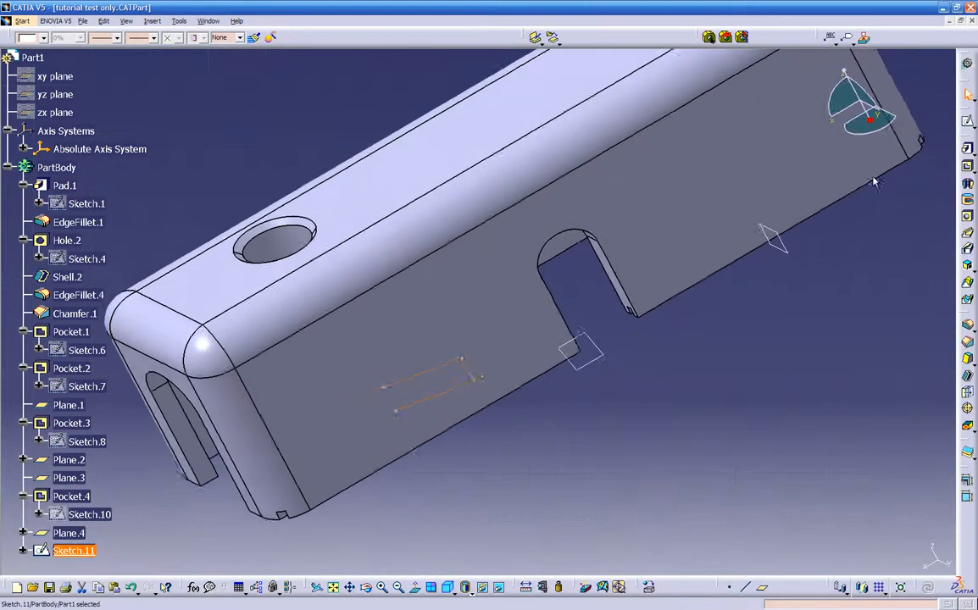
- Cut a pocket from the rectangle sketch with its first limit Up to next, making an angled opening through the side wall
mouse_move(573, 477)
middle_down()
mouse_move(539, 336)
mouse_move(594, 162)
mouse_move(615, 140)
mouse_move(594, 136)
middle_up()
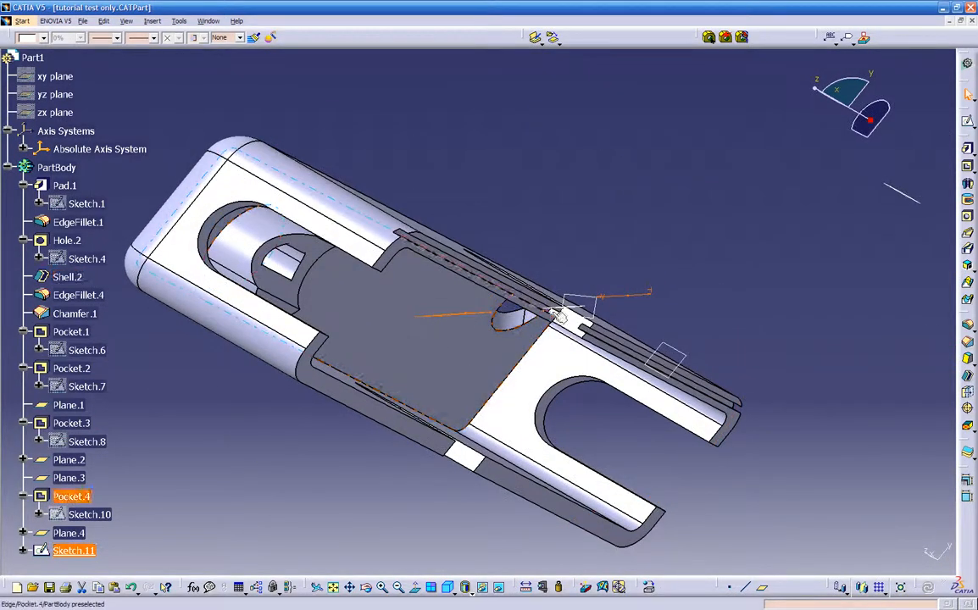
middle_drag(501, 350, 478, 366)
click(966, 182)
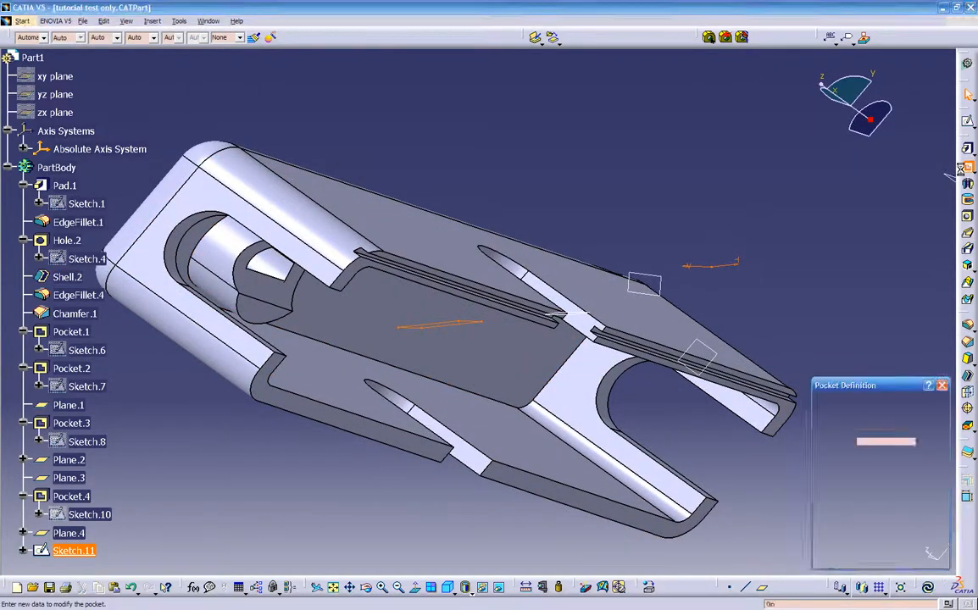
click(916, 561)
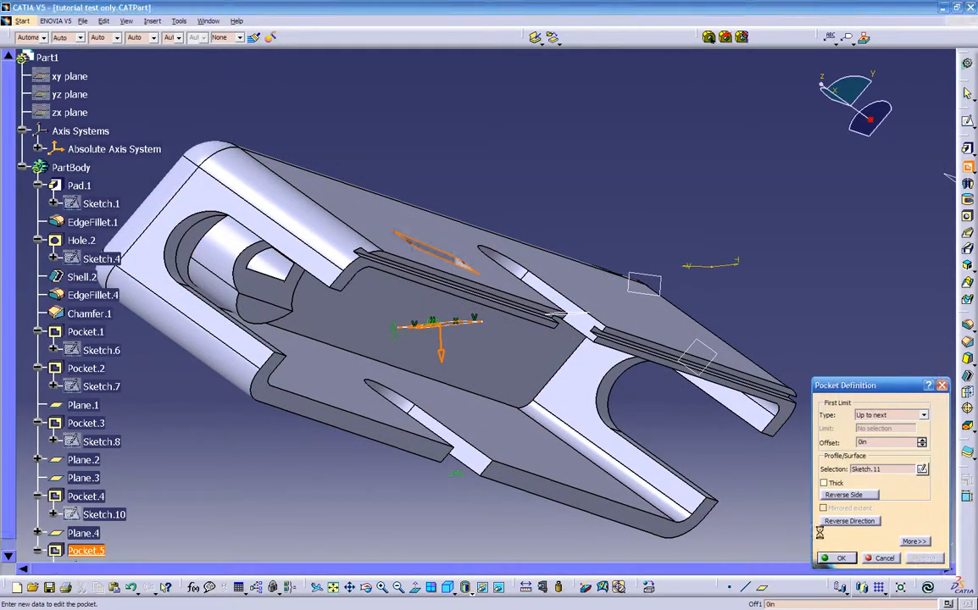
middle_drag(564, 383, 493, 396)
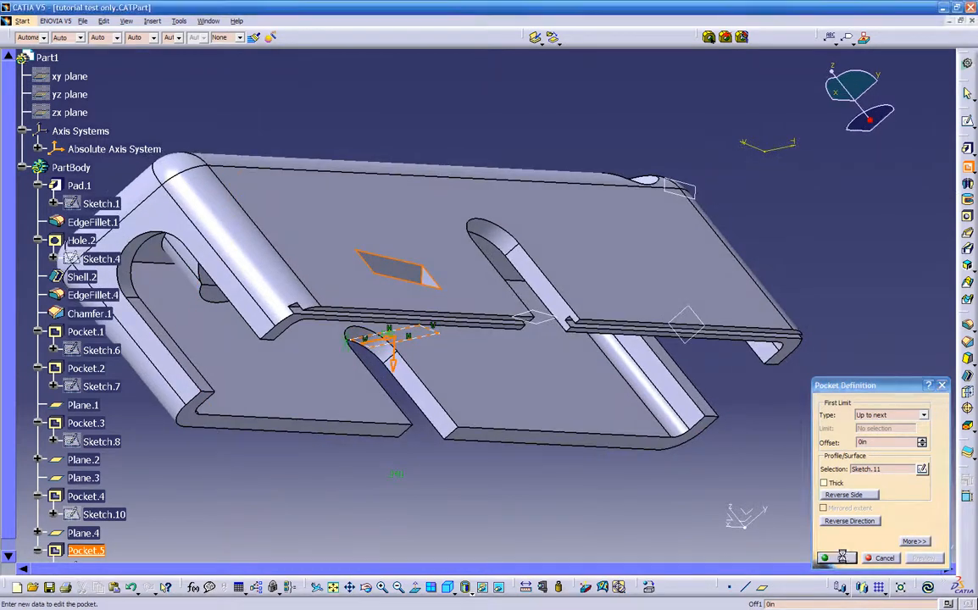
click(839, 557)
- Edit the equation plane at the arch's corner and realign it parallel to the screen from a view above the side wall
middle_drag(508, 484, 584, 213)
middle_drag(581, 318, 459, 513)
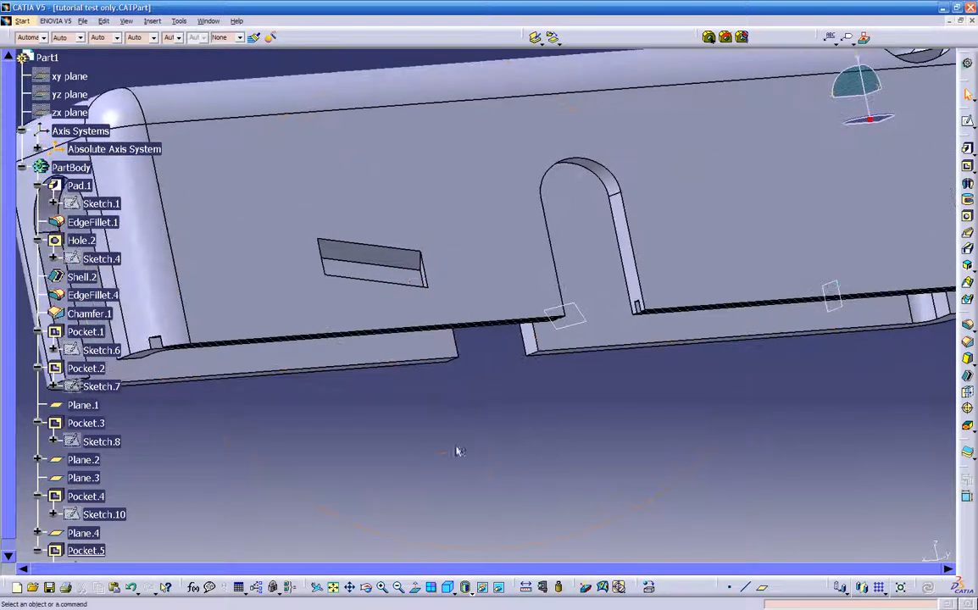
double_click(566, 329)
middle_drag(490, 323, 616, 458)
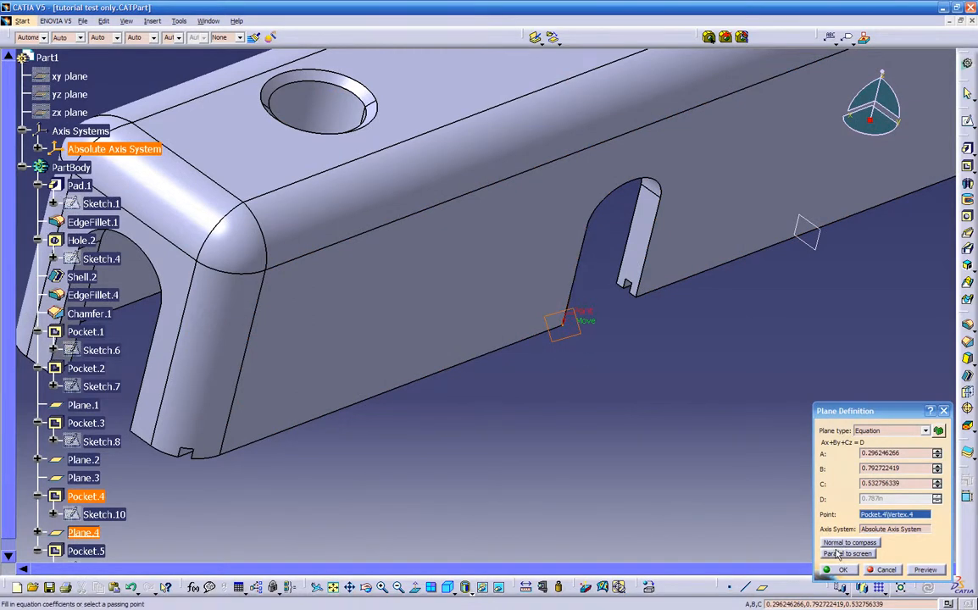
click(838, 554)
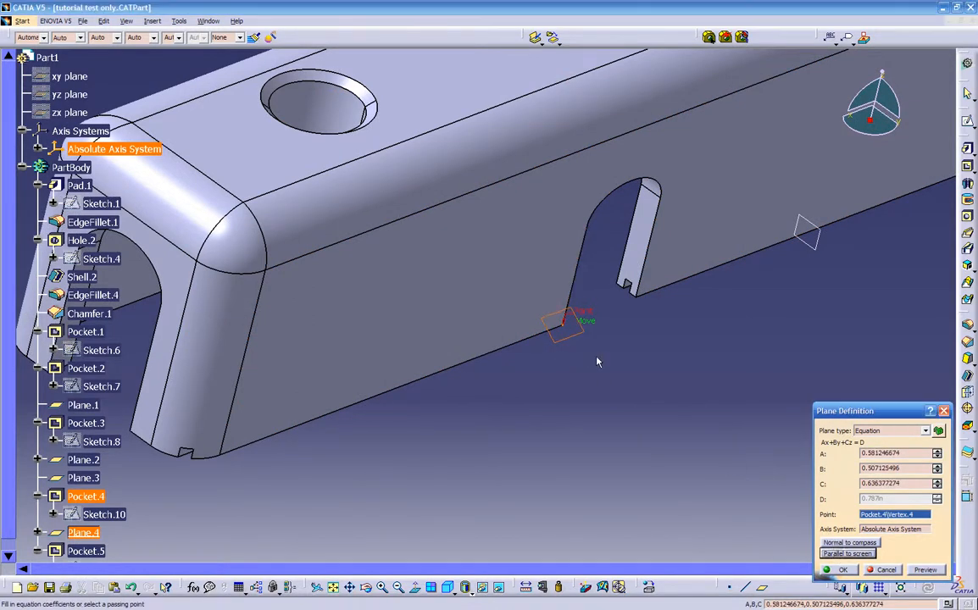
click(842, 570)
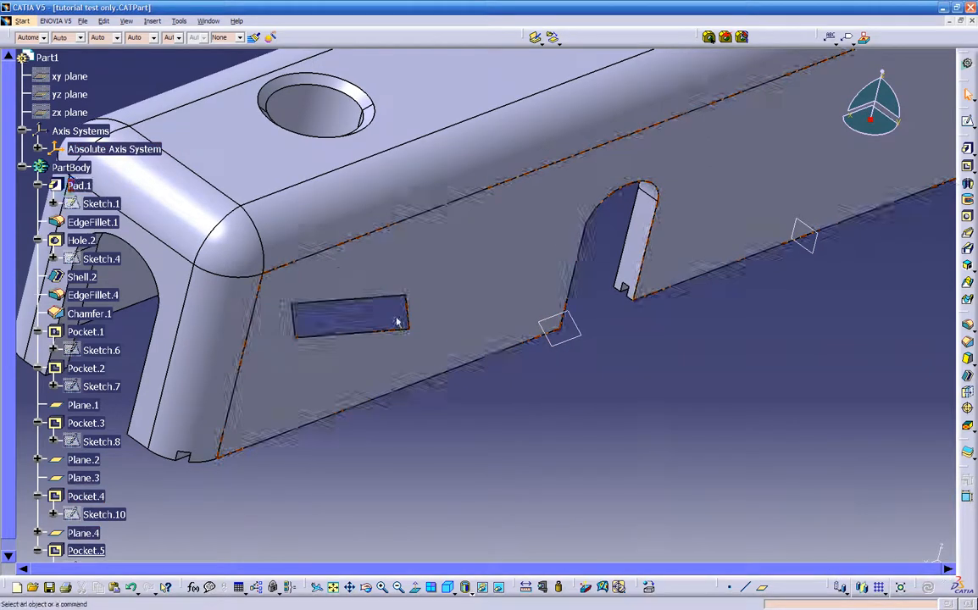
middle_drag(576, 298, 641, 422)
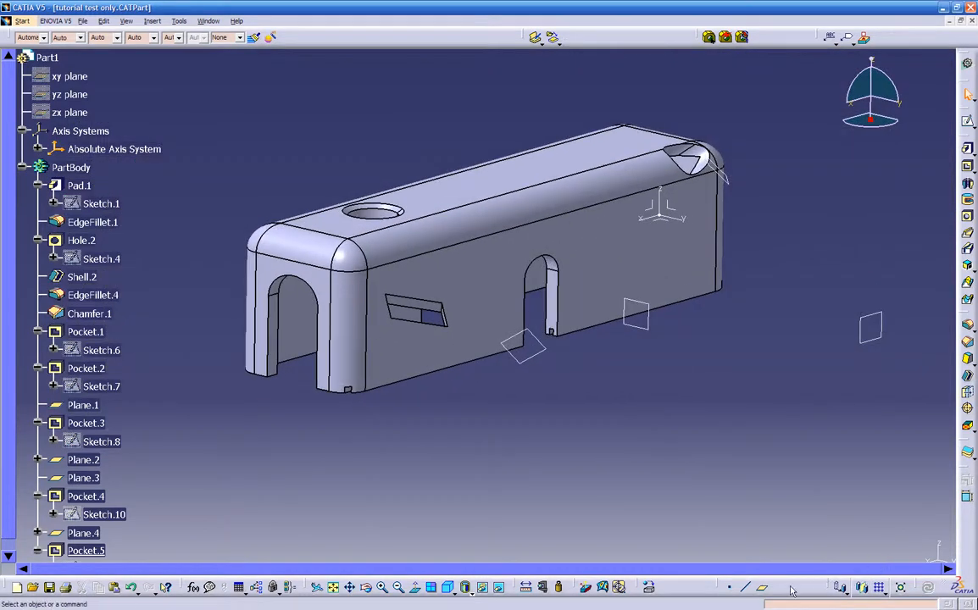
click(763, 588)
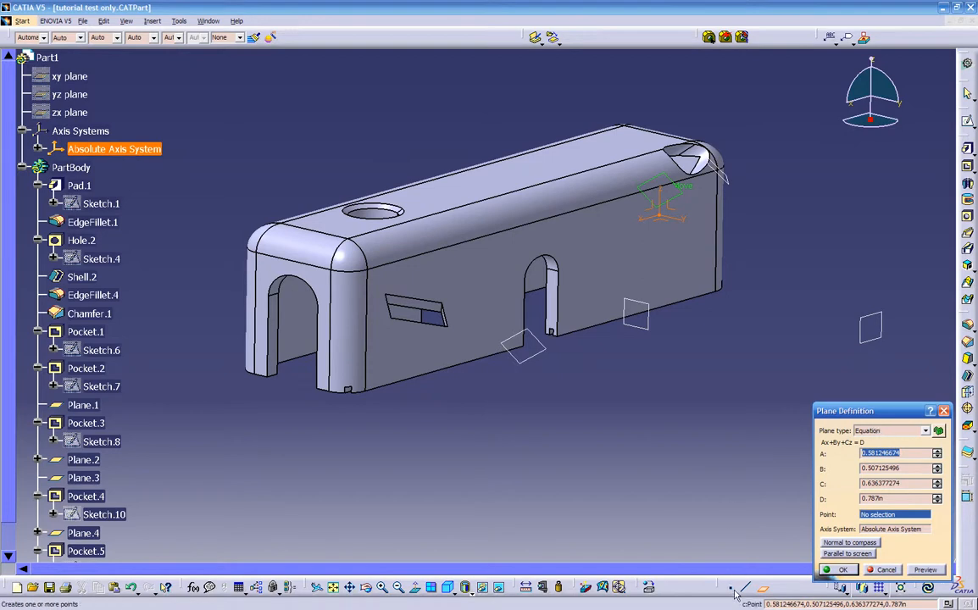
click(880, 432)
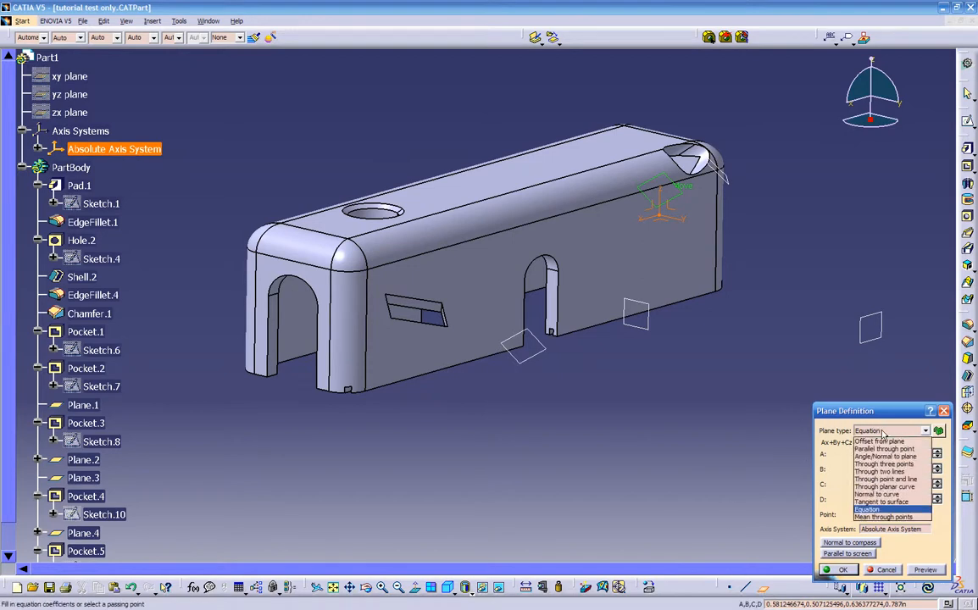
click(681, 371)
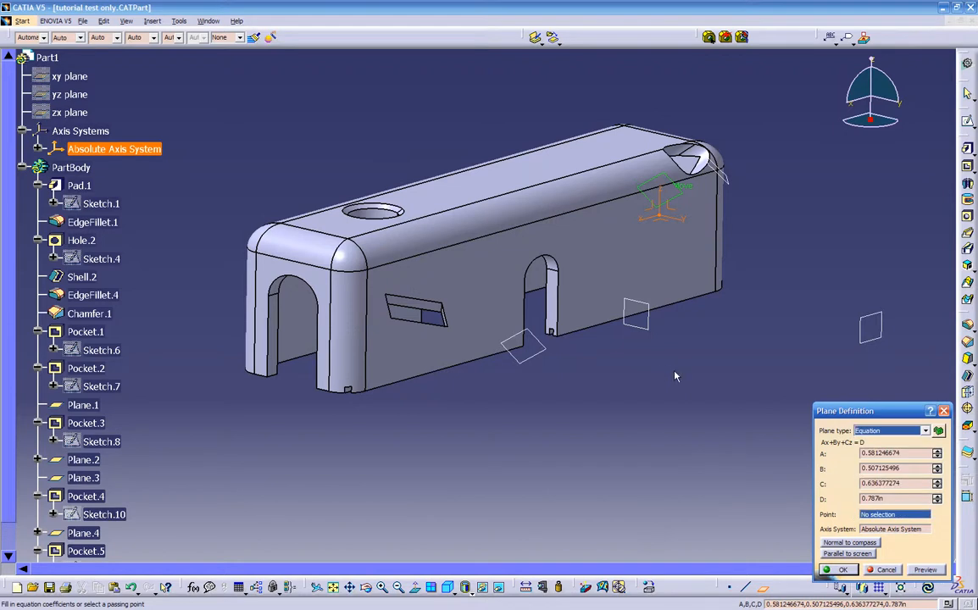
click(881, 570)
- Create a Tangent to surface plane on the arched end face, through the vertex at the face's upper corner beside the rounded side edge
middle_drag(669, 381, 507, 401)
middle_drag(754, 356, 517, 432)
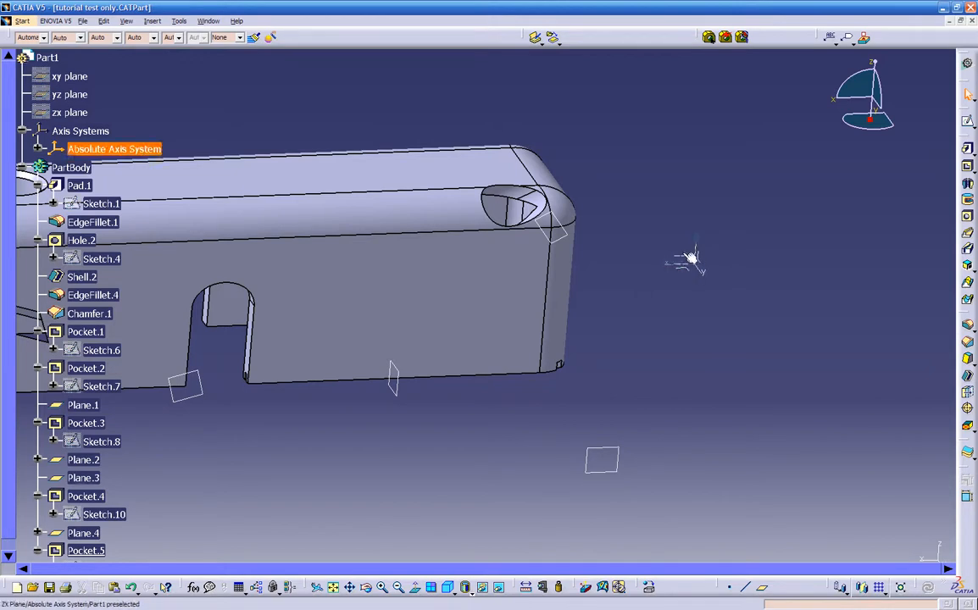
middle_drag(555, 381, 630, 402)
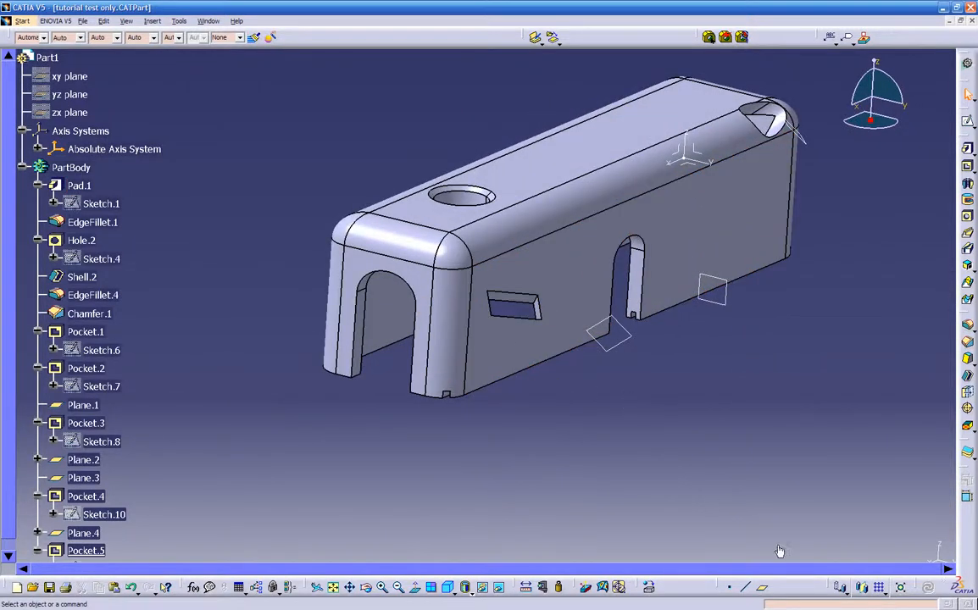
click(765, 588)
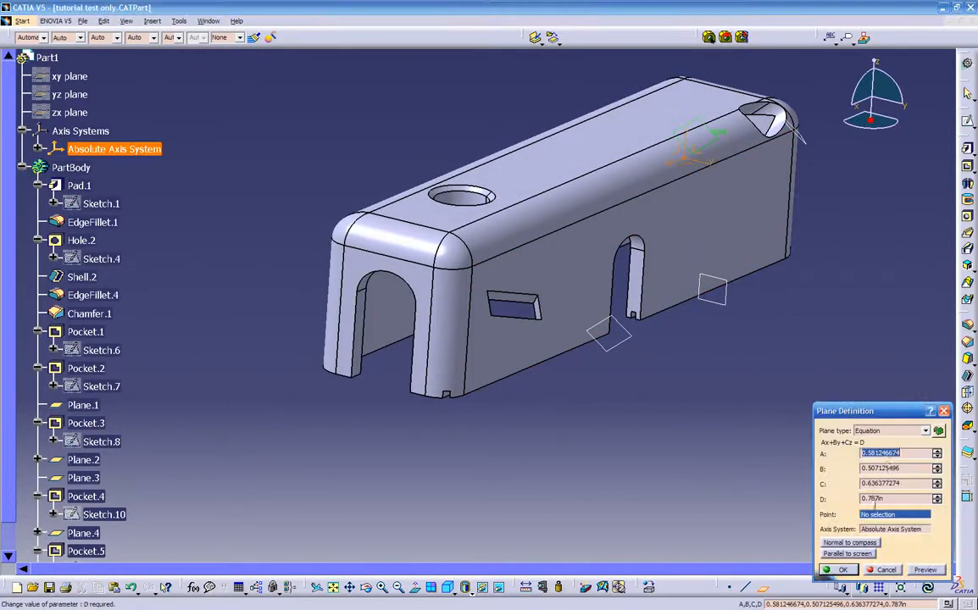
click(890, 434)
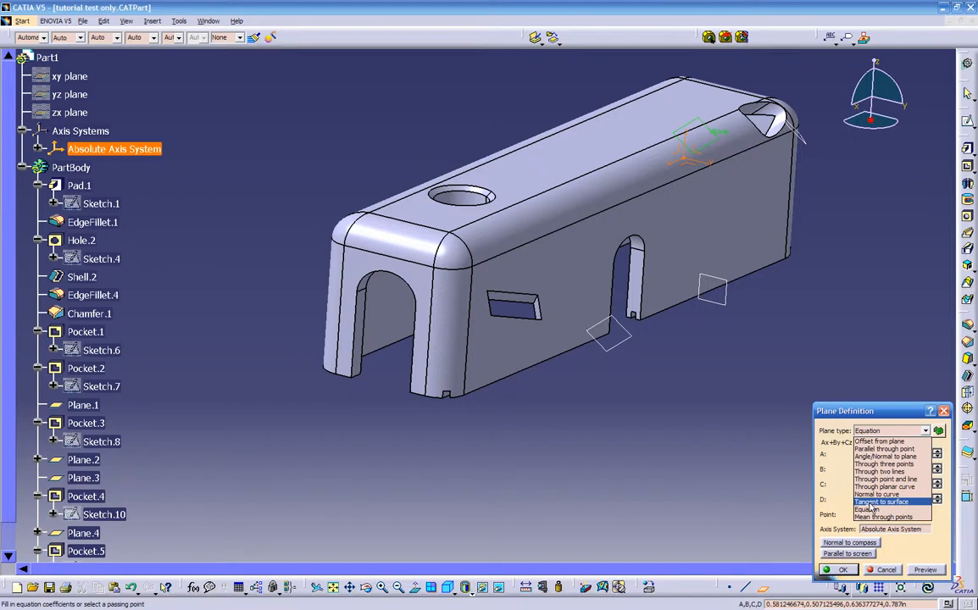
click(873, 503)
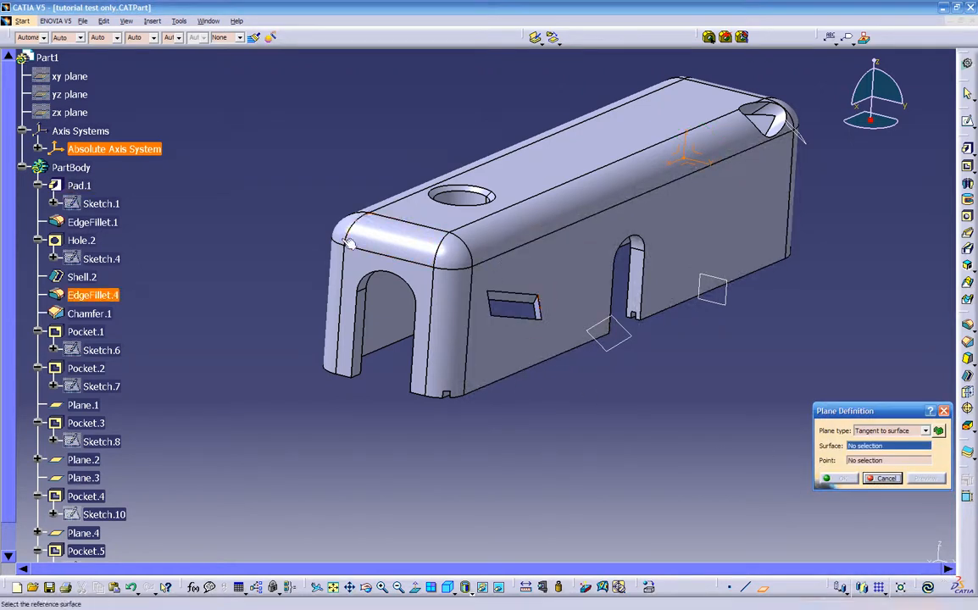
middle_drag(425, 436, 511, 332)
click(478, 273)
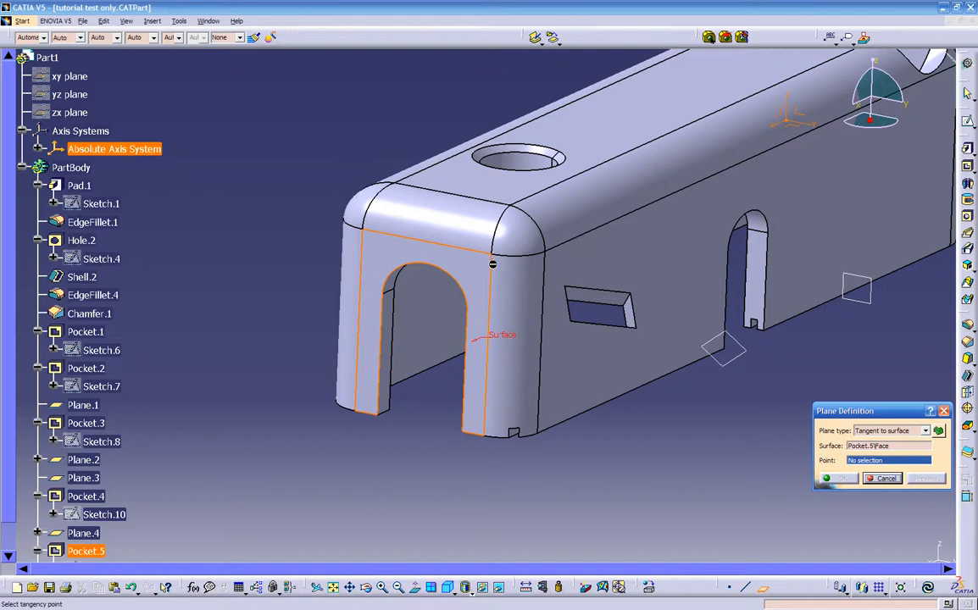
click(494, 254)
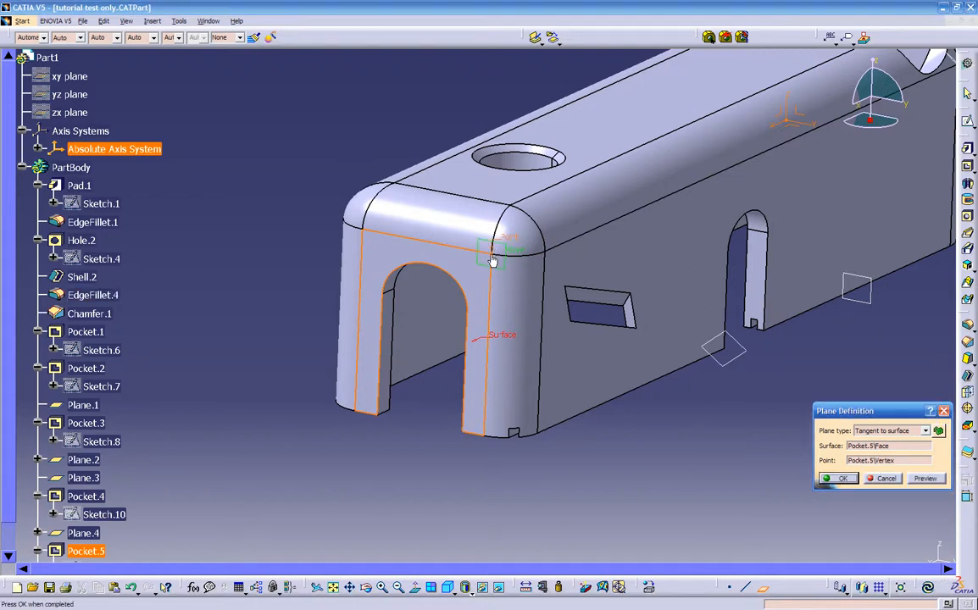
middle_drag(516, 339, 478, 406)
click(840, 478)
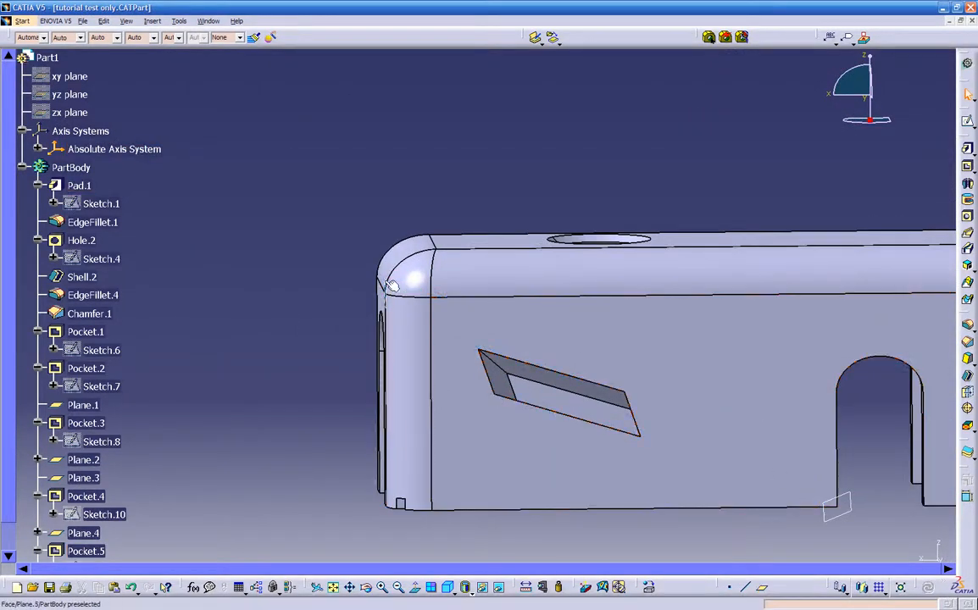
- Open a sketch on the new tangent plane, flip its normal view between both sides, and exit without drawing anything
middle_drag(441, 356, 470, 314)
click(551, 292)
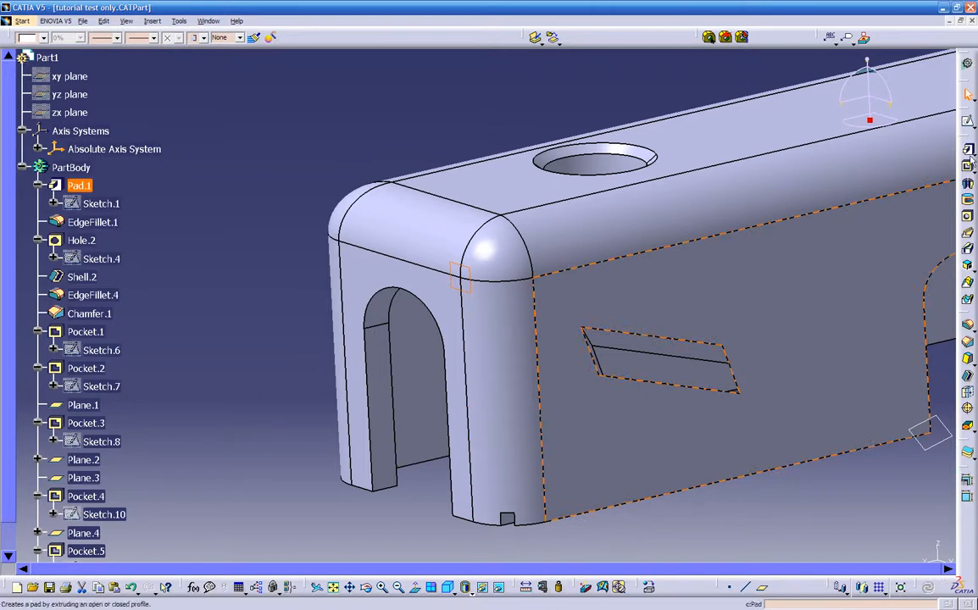
click(969, 125)
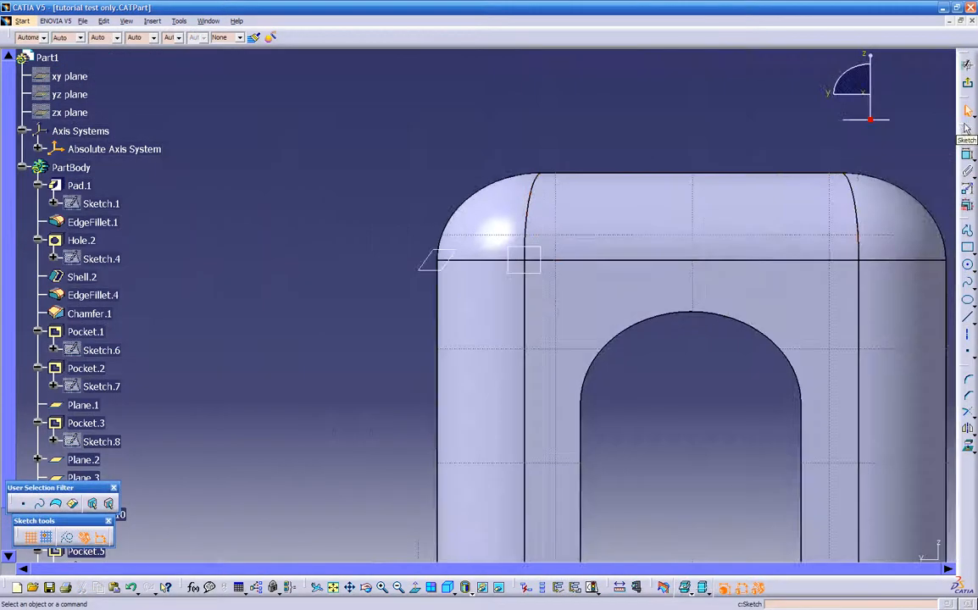
middle_drag(627, 296, 523, 455)
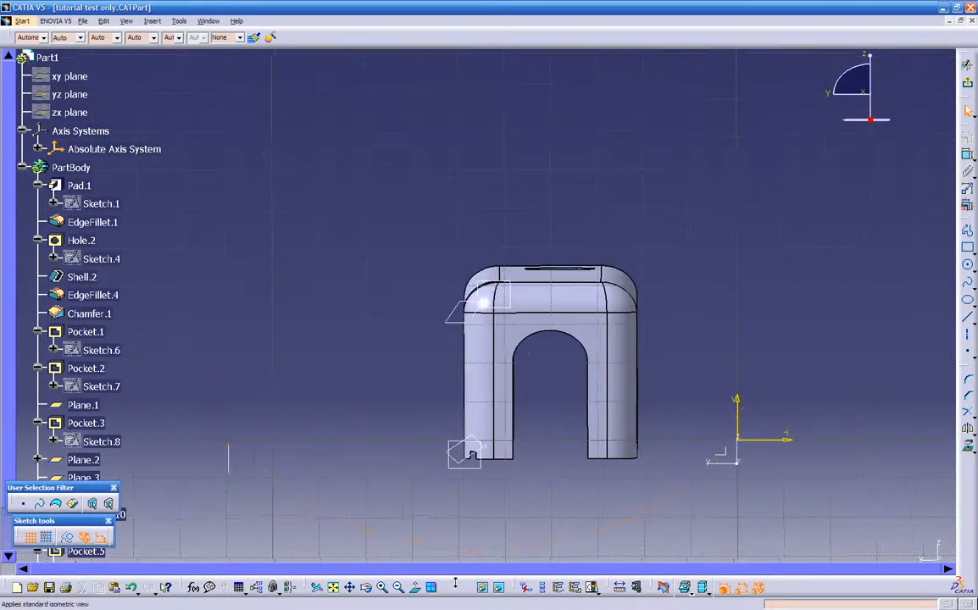
click(416, 592)
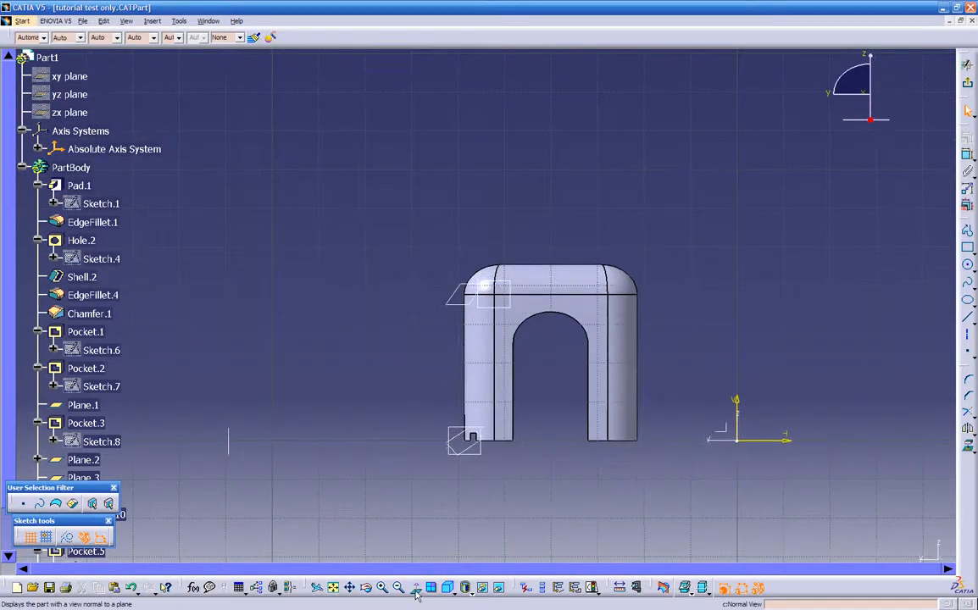
click(416, 592)
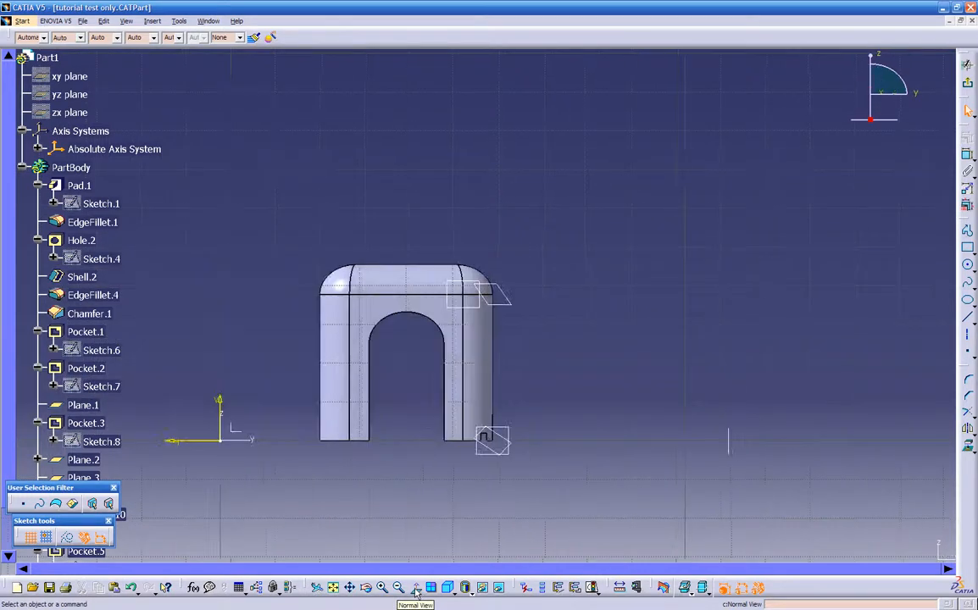
click(416, 592)
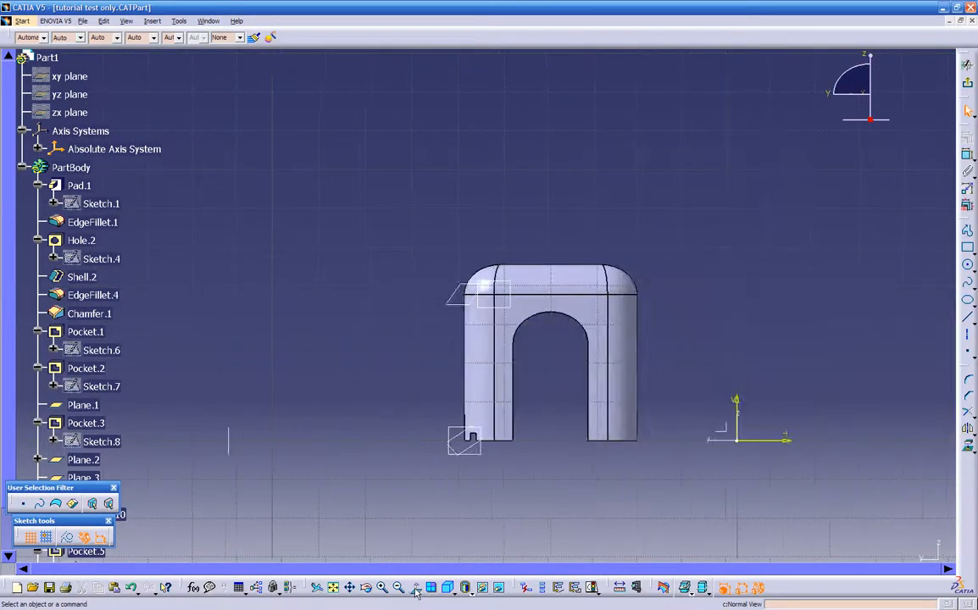
click(416, 593)
middle_drag(444, 491, 569, 437)
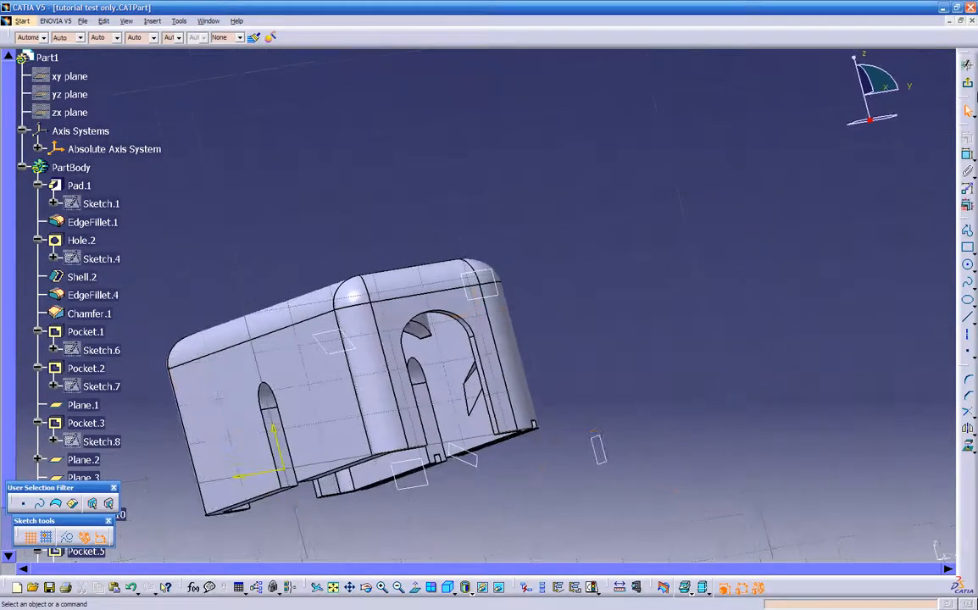
click(968, 87)
- Create an Offset from plane plane referencing the equation plane at the arch's corner, placing it freehand on the outer side of the side wall
middle_drag(649, 462, 622, 453)
click(764, 588)
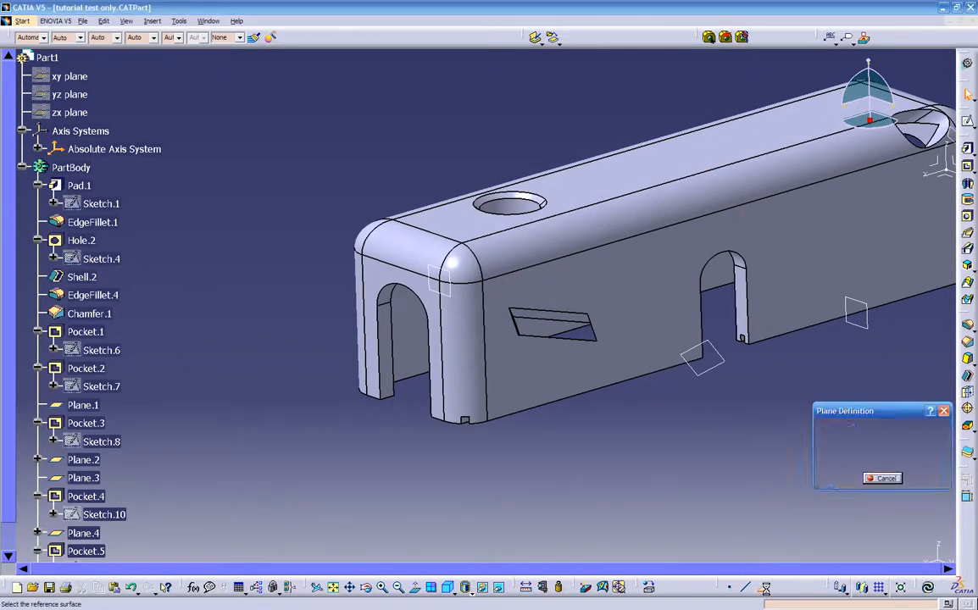
middle_drag(698, 430, 692, 269)
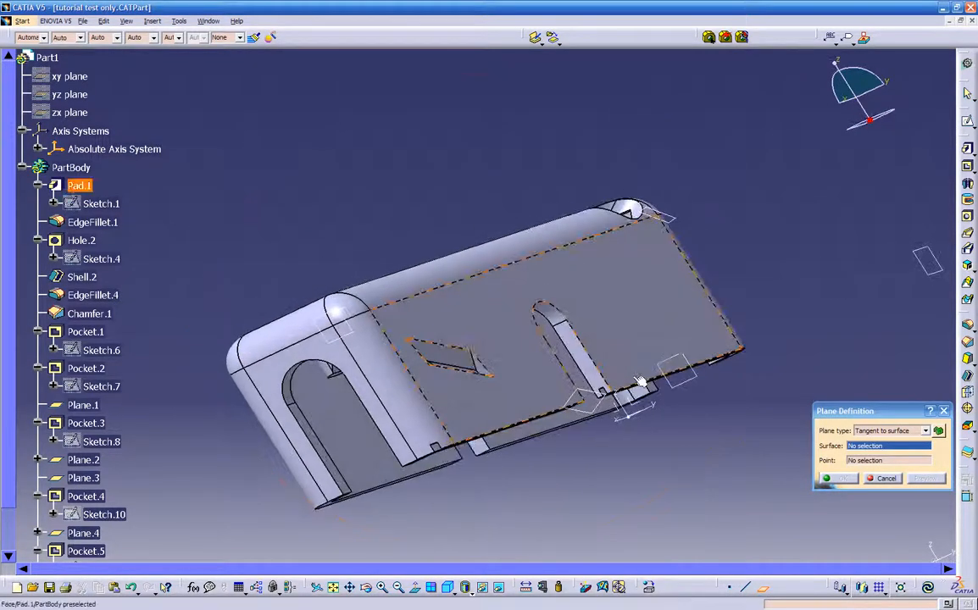
click(594, 396)
click(881, 430)
click(868, 438)
middle_drag(678, 398, 628, 441)
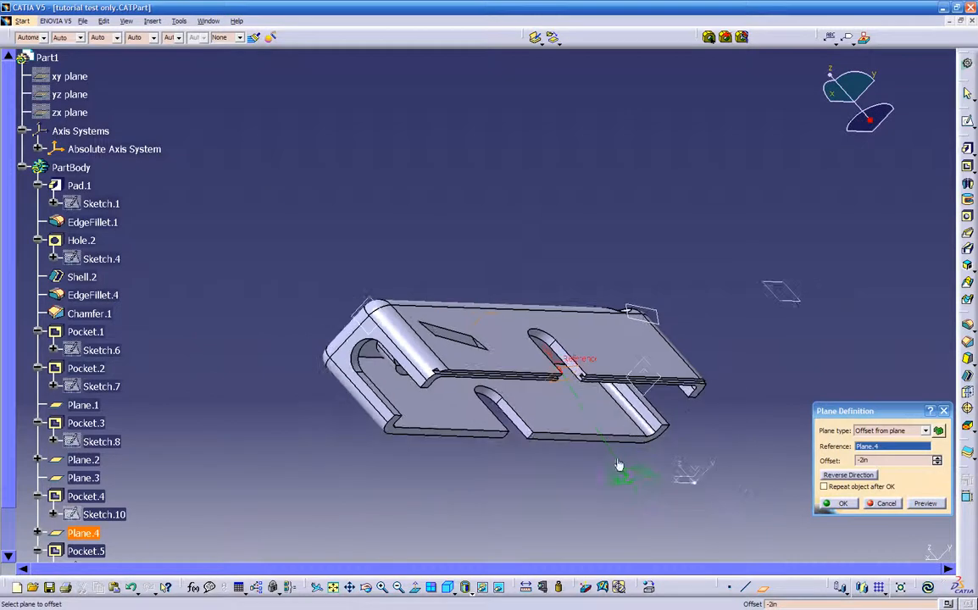
drag(611, 484, 520, 237)
middle_drag(574, 296, 644, 436)
click(834, 506)
- Edit the equation plane at the arch's corner and realign it parallel to the screen in a view facing the side wall
middle_drag(657, 489, 595, 442)
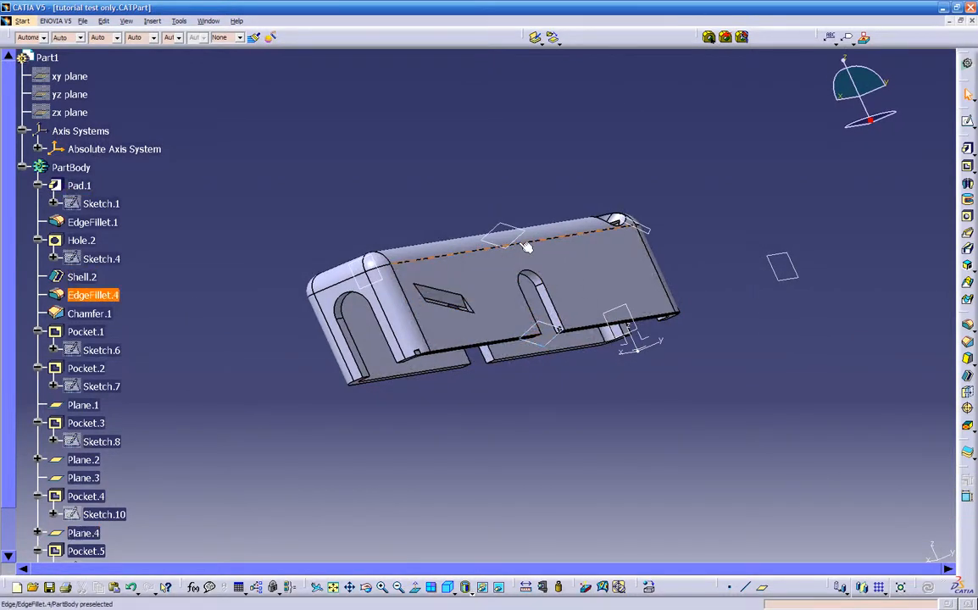
double_click(552, 327)
middle_drag(610, 395, 471, 443)
click(866, 553)
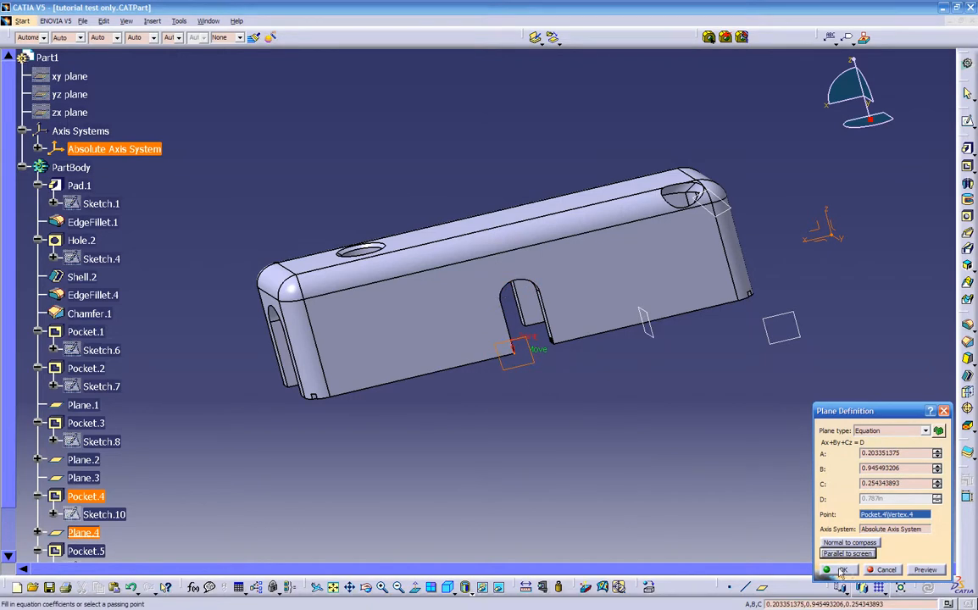
click(843, 569)
- Examine the offset plane, its parent equation plane and the side wall from several angles, and review the end of the feature tree
middle_drag(508, 408, 566, 269)
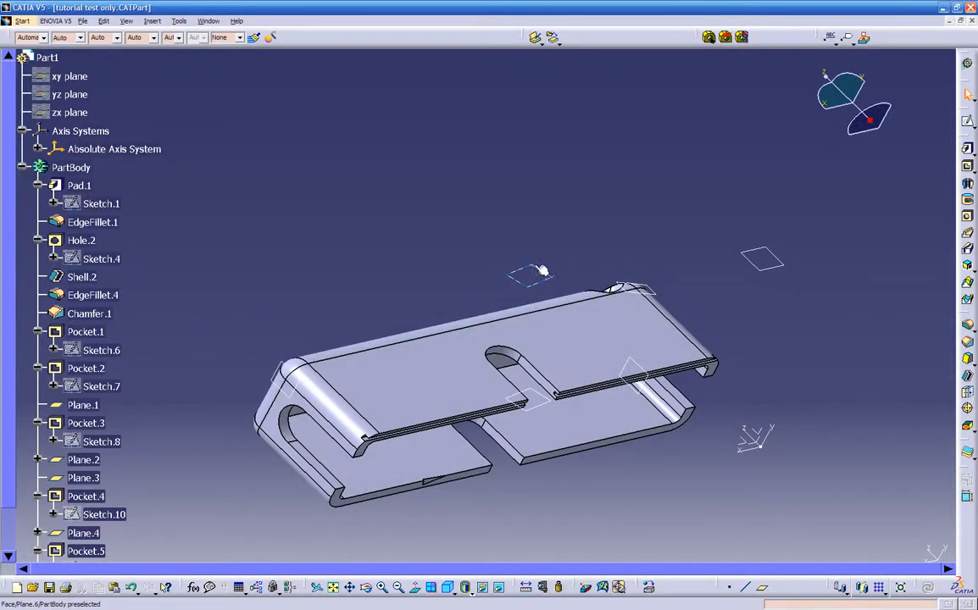
middle_drag(527, 298, 592, 205)
middle_drag(587, 314, 788, 546)
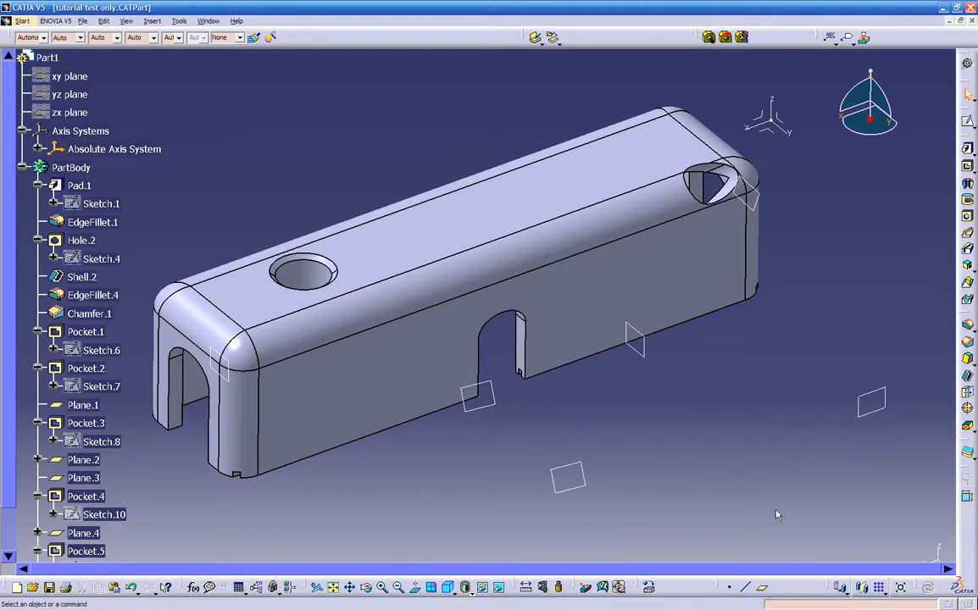
middle_drag(719, 436, 702, 471)
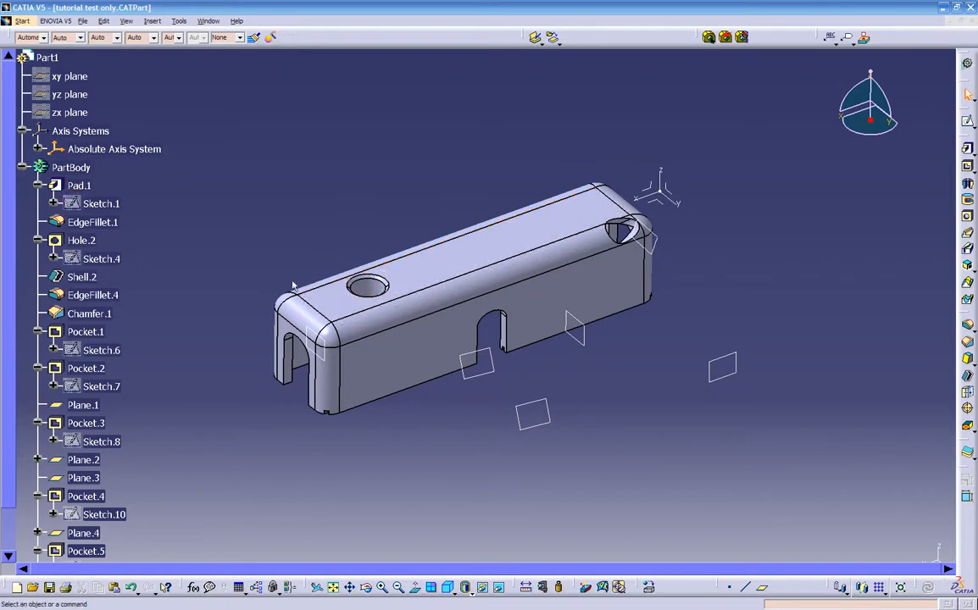
middle_drag(247, 327, 294, 332)
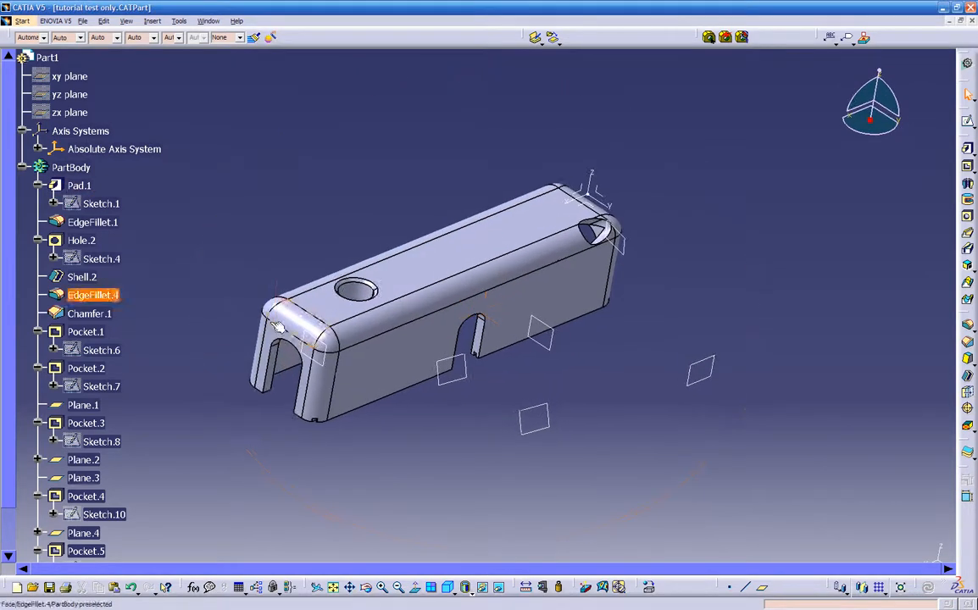
scroll(231, 227, down, 3)
scroll(231, 228, up, 1)
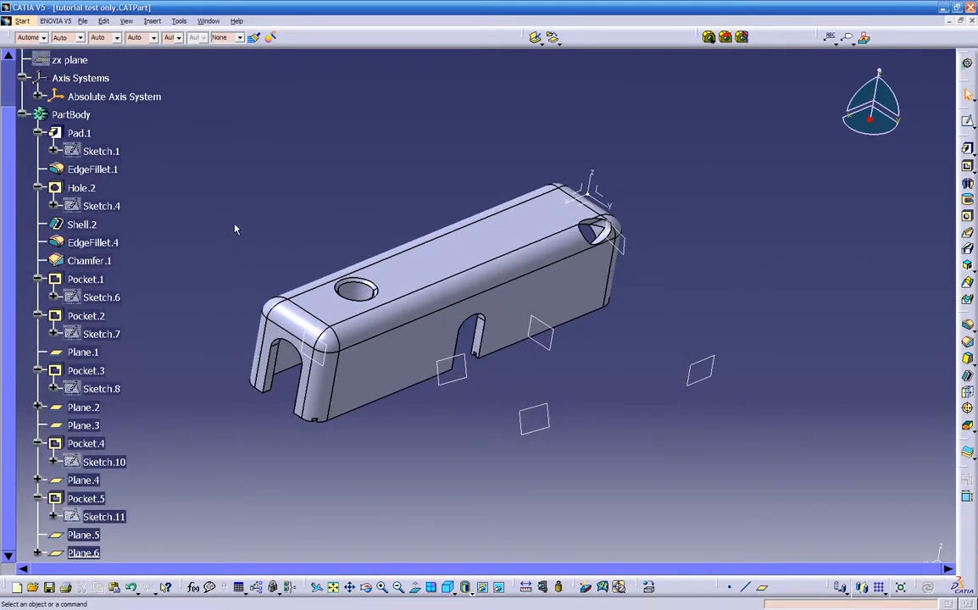
- Close the tutorial part without saving its changes and create a new document of type Part
click(971, 21)
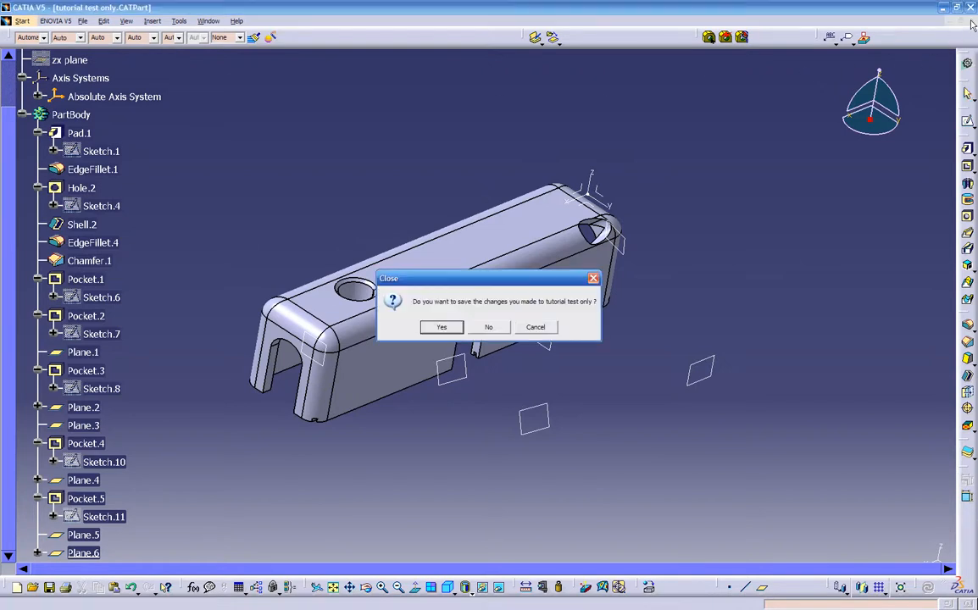
click(490, 327)
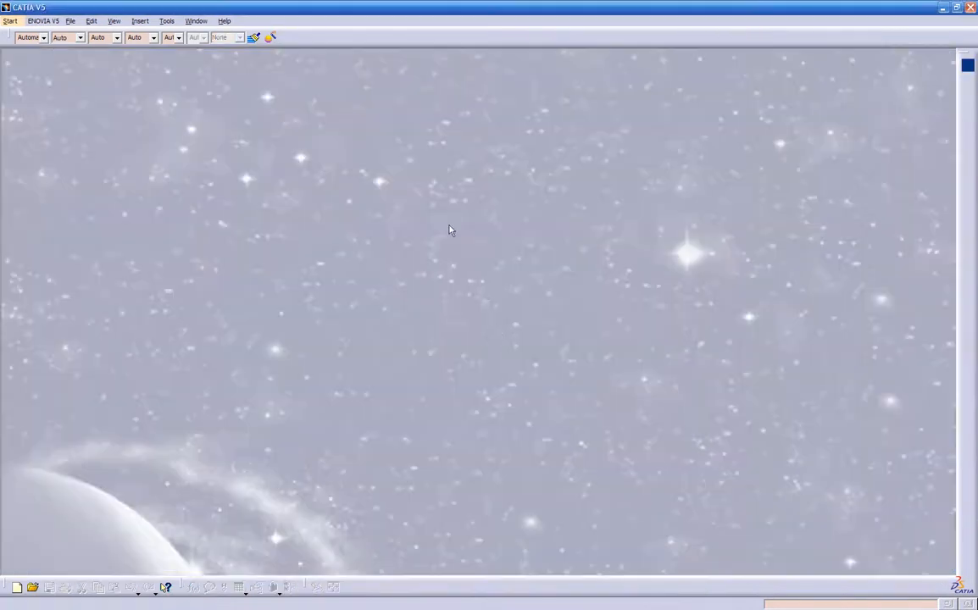
click(71, 21)
click(85, 34)
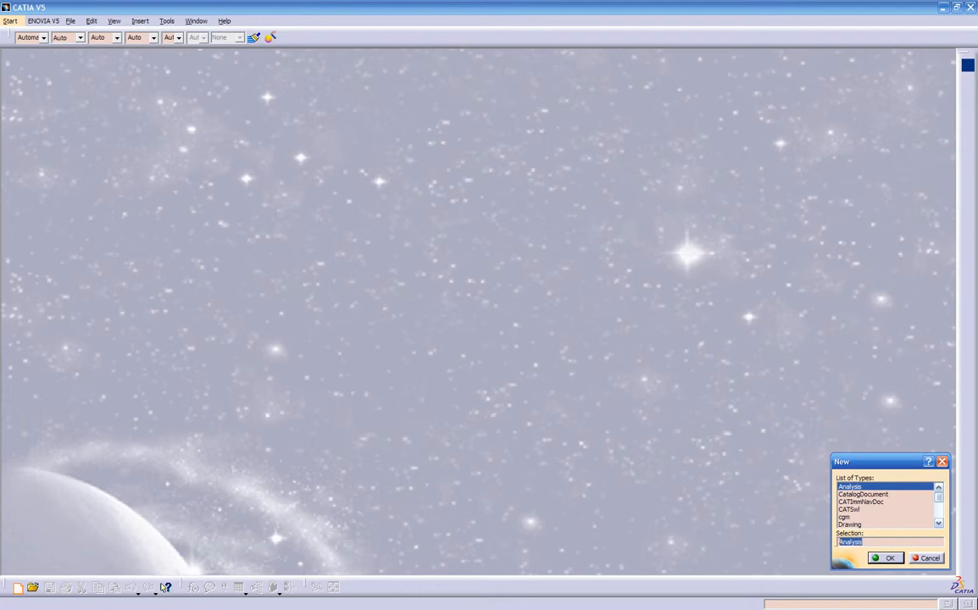
text(Part)
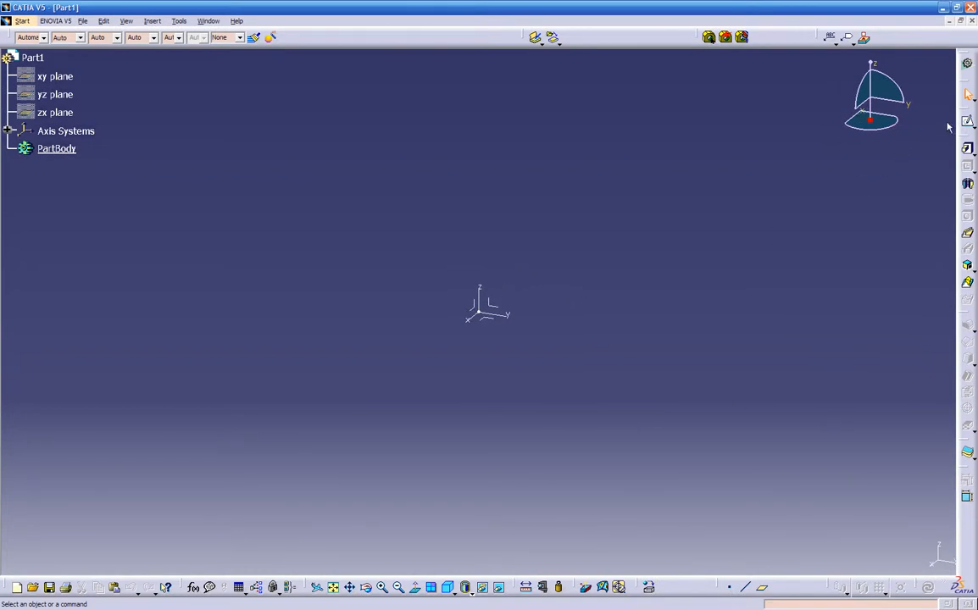
- Open a sketch on the yz plane and draw a vertical axis line along the V axis, extending above and below the origin
click(968, 124)
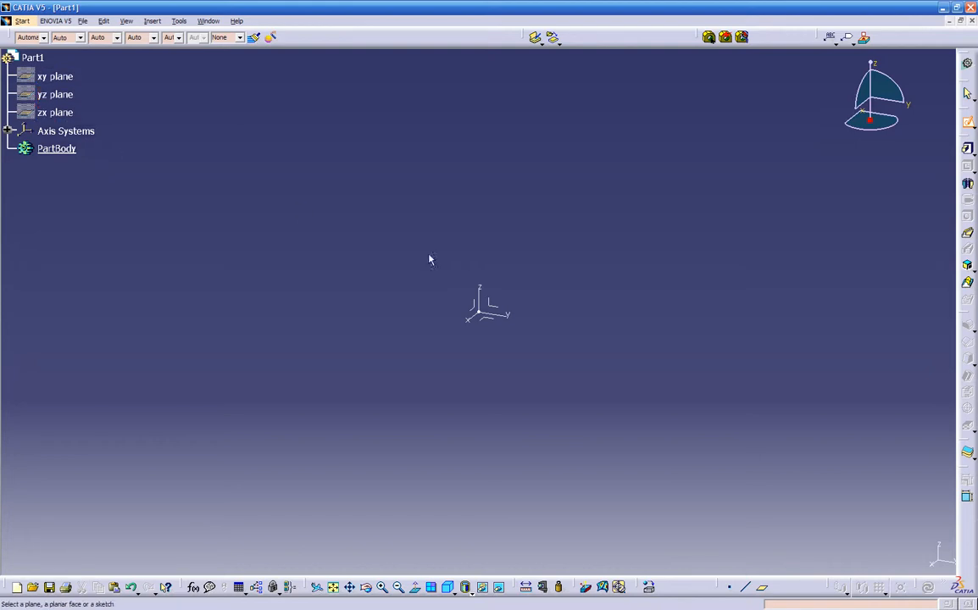
click(496, 311)
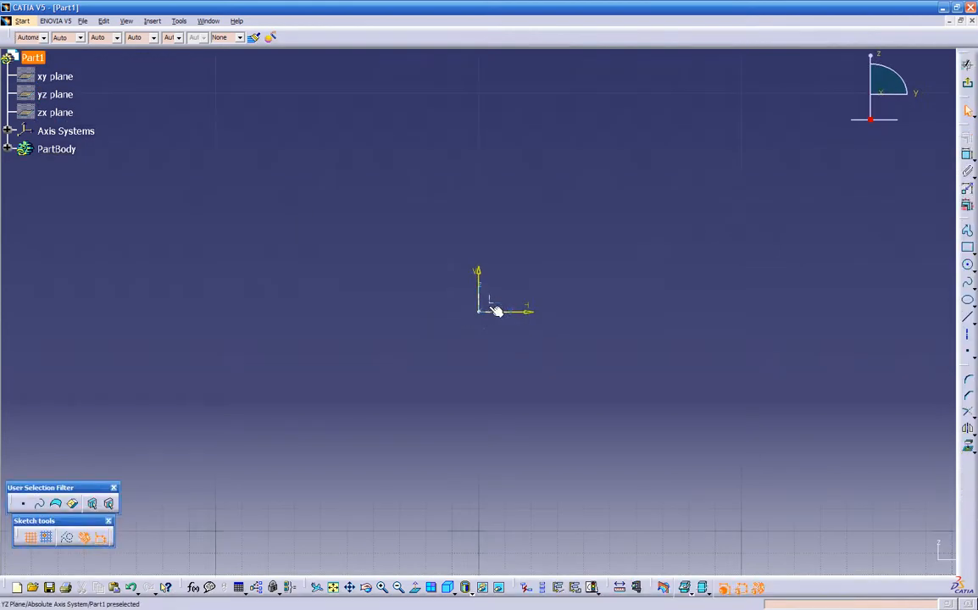
mouse_move(568, 326)
middle_down()
mouse_move(471, 387)
mouse_move(431, 448)
middle_up()
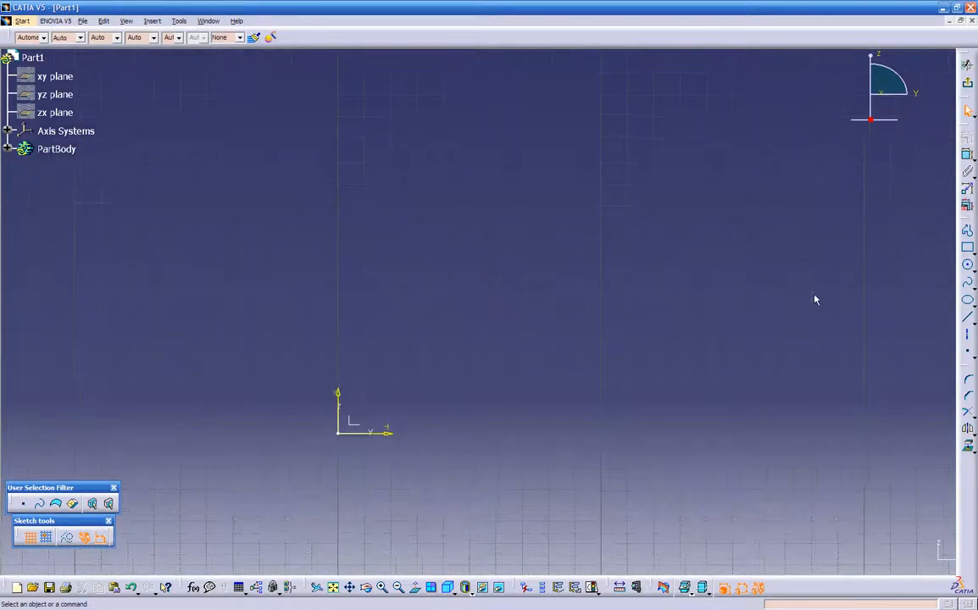
click(970, 339)
click(336, 141)
middle_drag(306, 445, 402, 257)
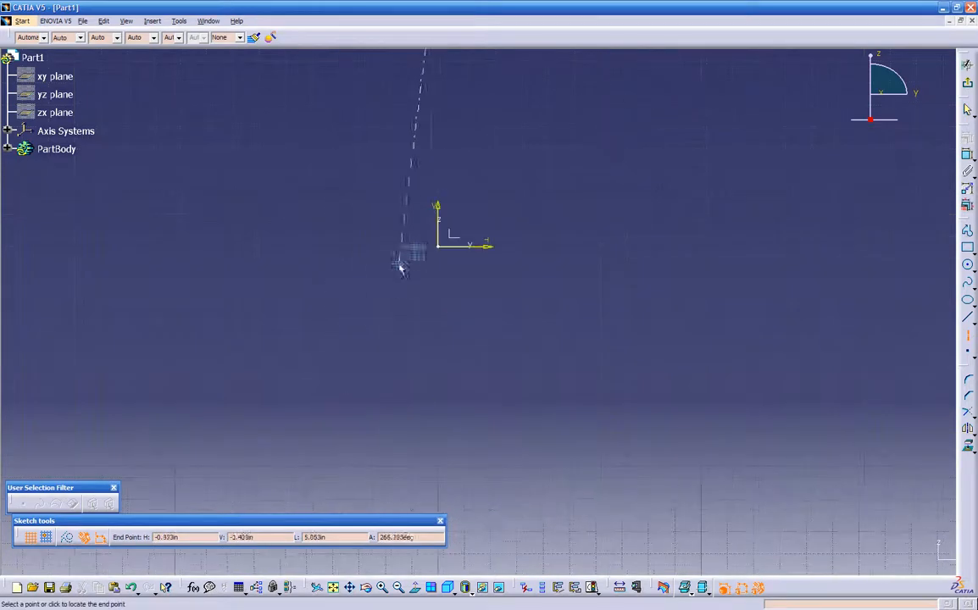
click(439, 386)
mouse_move(478, 340)
middle_down()
mouse_move(475, 416)
mouse_move(472, 391)
middle_up()
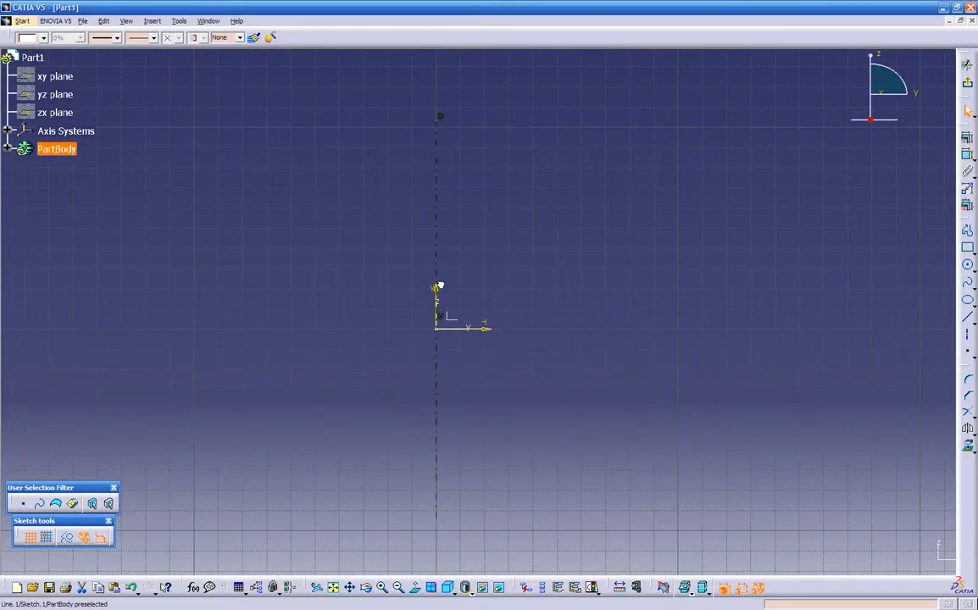
middle_drag(511, 249, 487, 285)
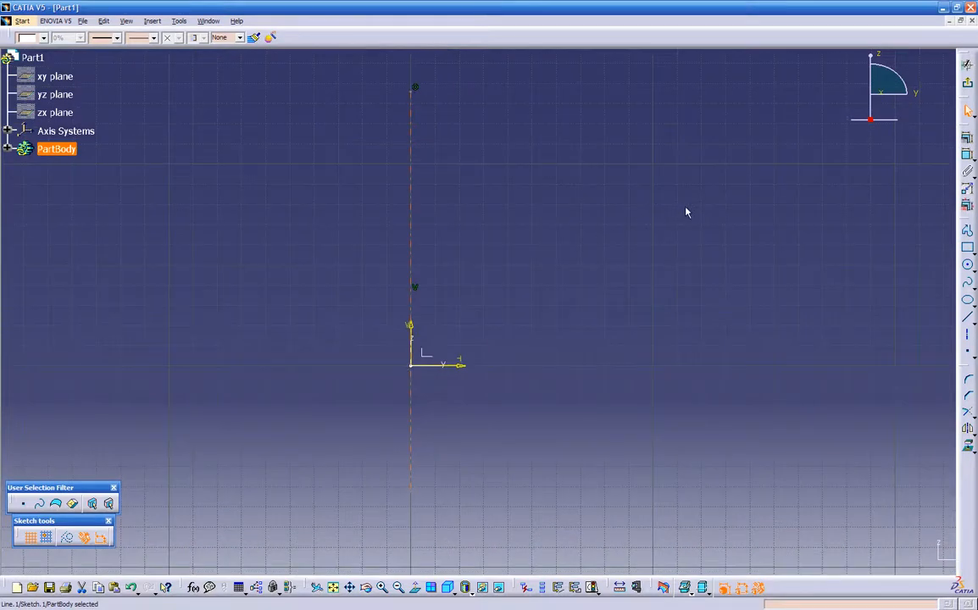
click(969, 233)
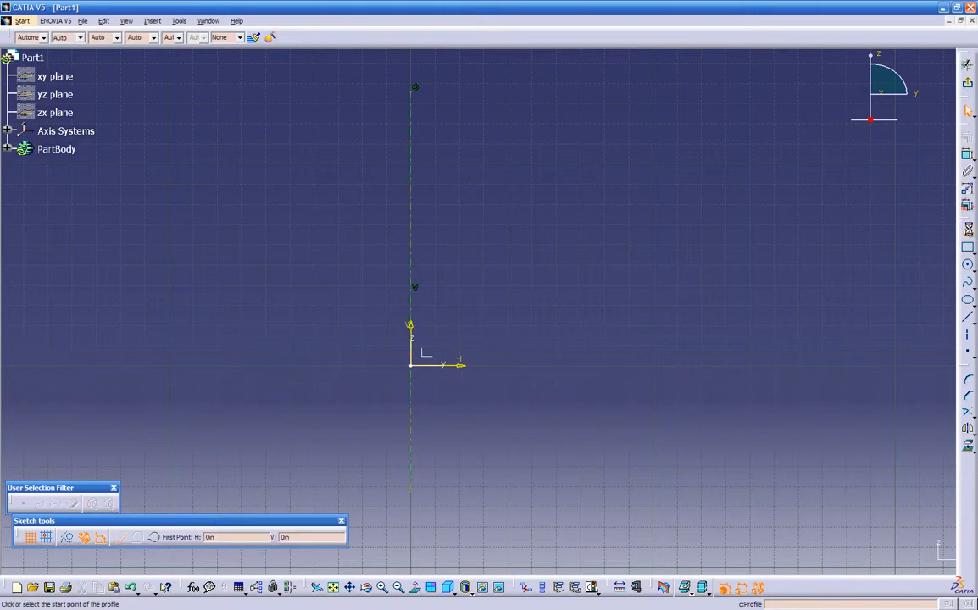
click(414, 428)
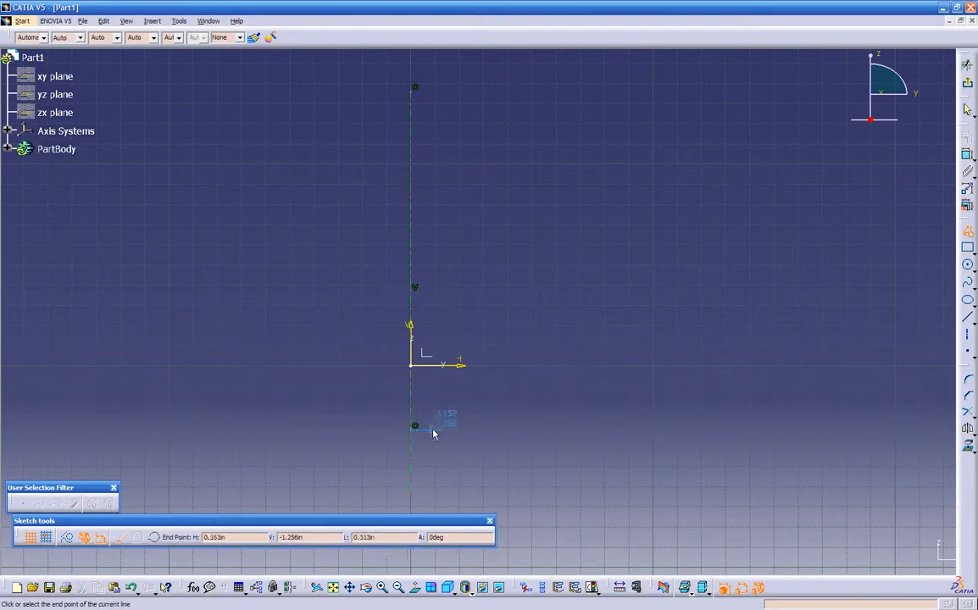
click(488, 434)
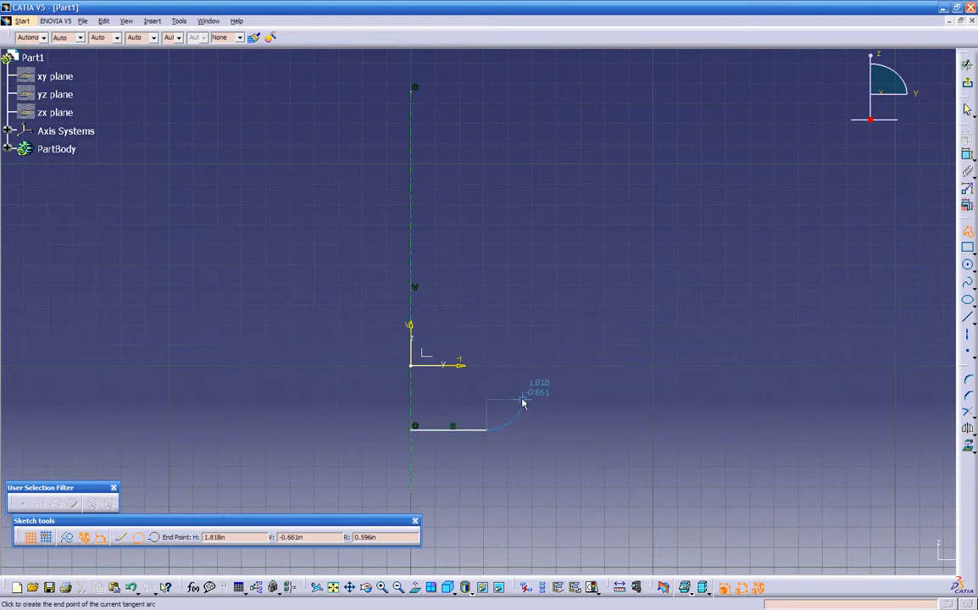
click(526, 397)
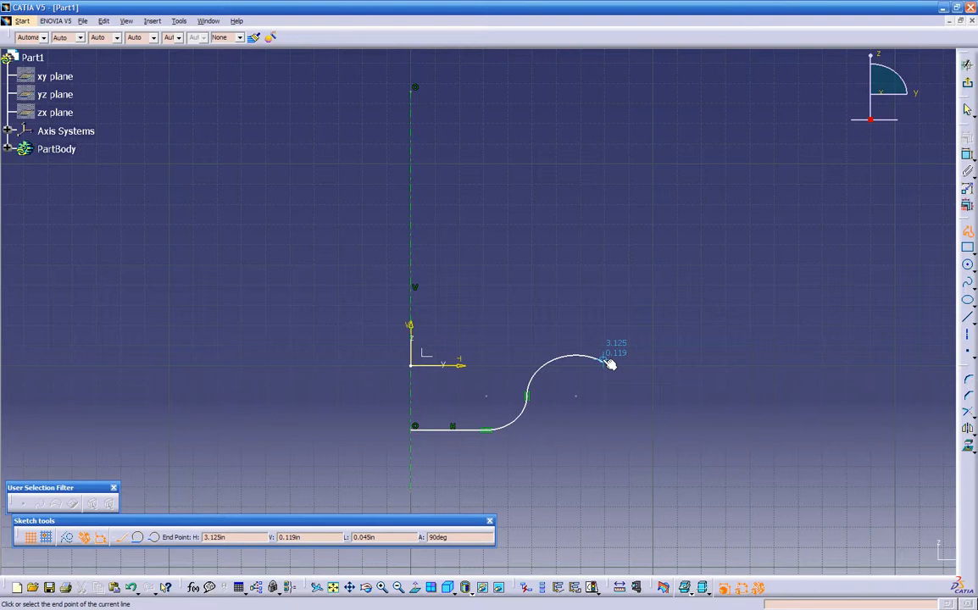
click(603, 362)
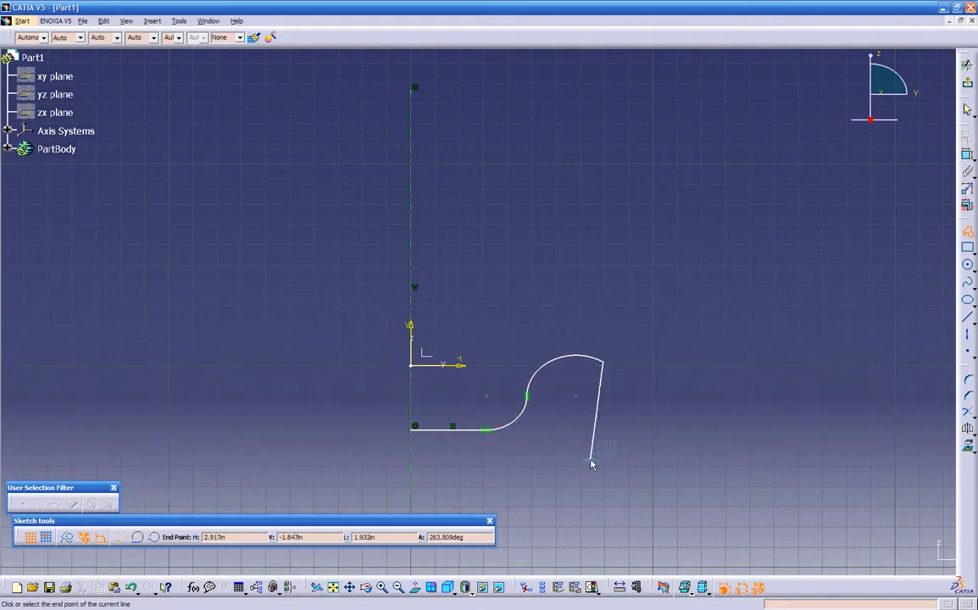
key(Escape)
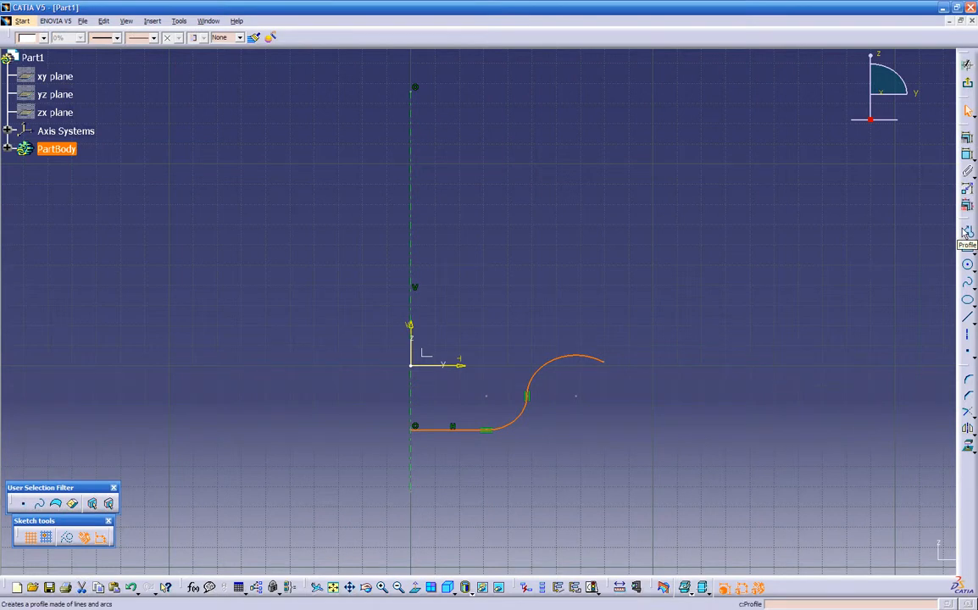
key(Delete)
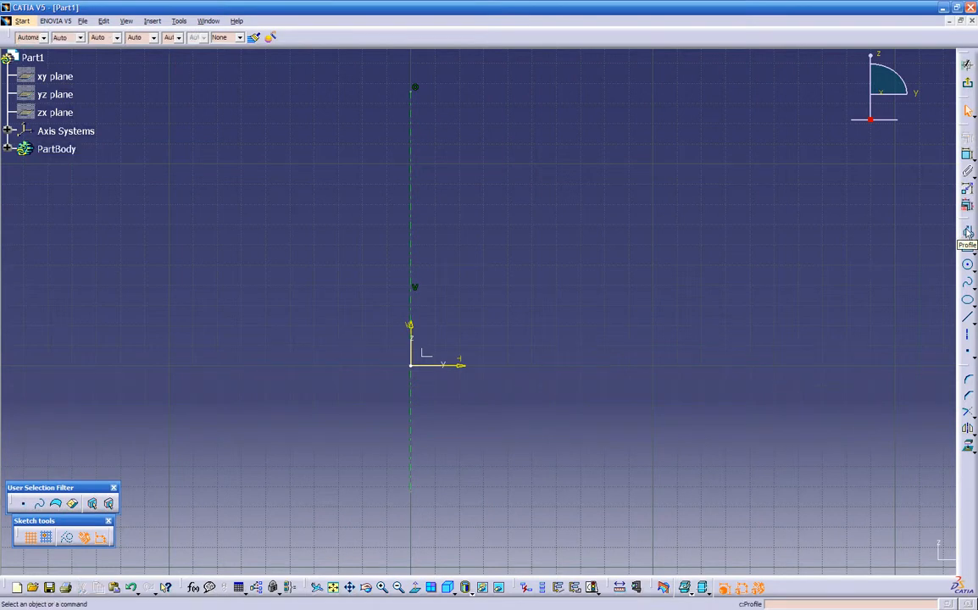
- Start a profile with a three-point arc that begins on the axis below the origin and curves outward and upward in the +H direction
click(968, 232)
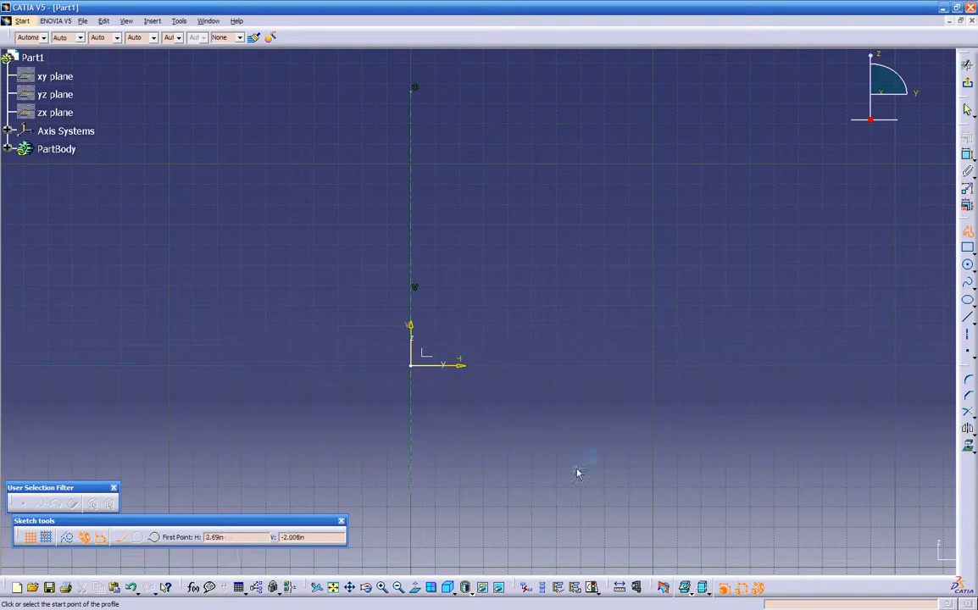
click(155, 538)
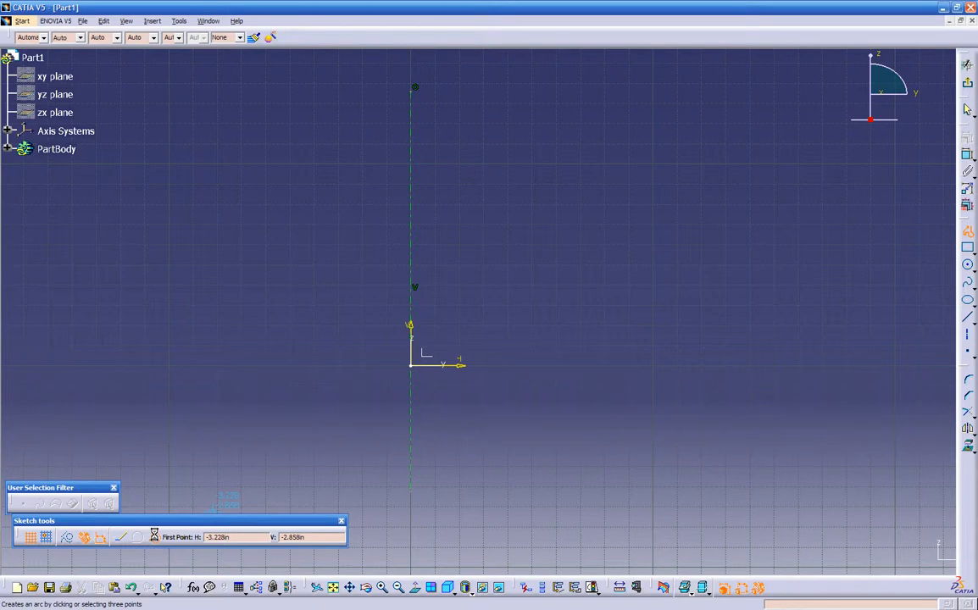
click(414, 452)
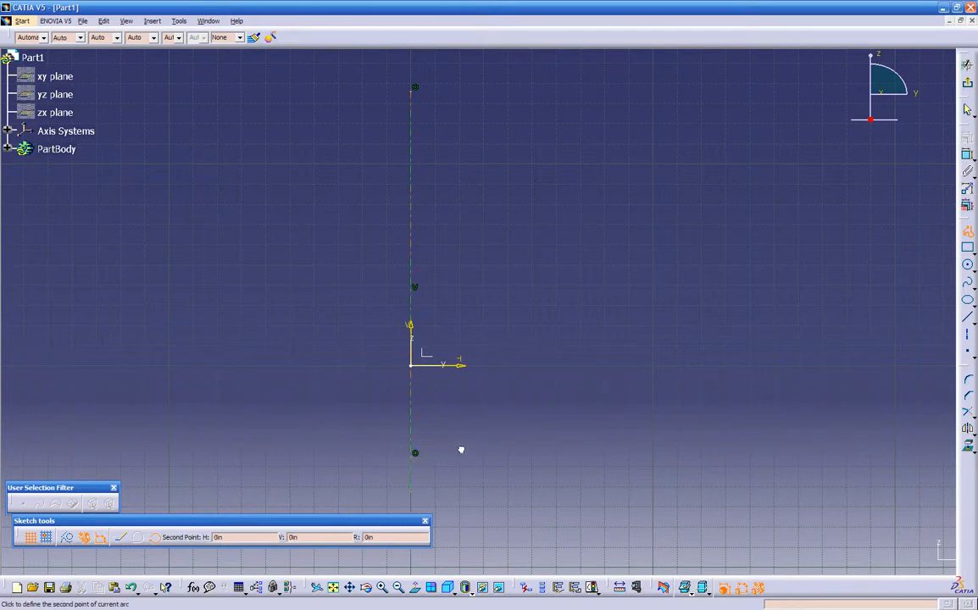
click(550, 447)
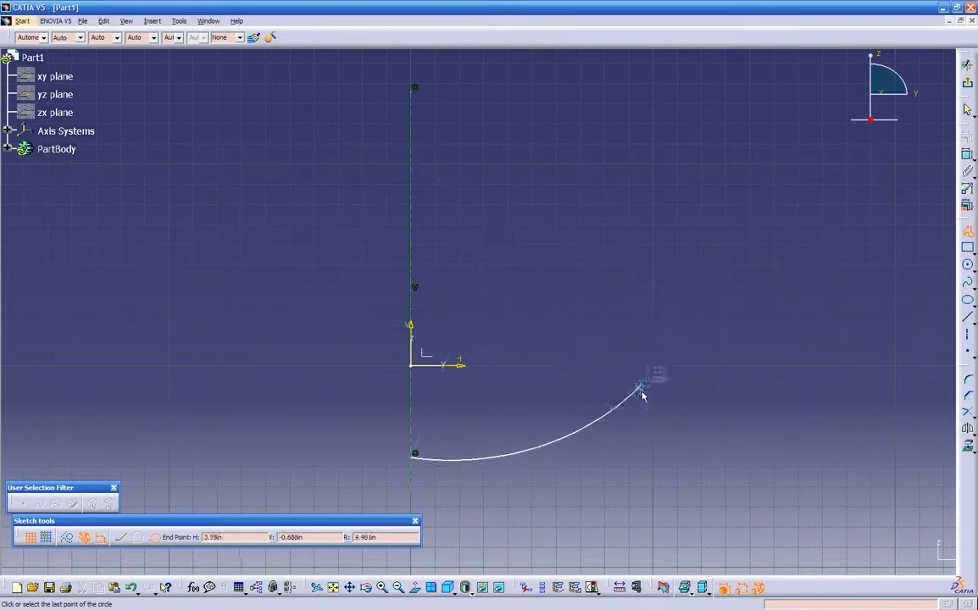
click(608, 413)
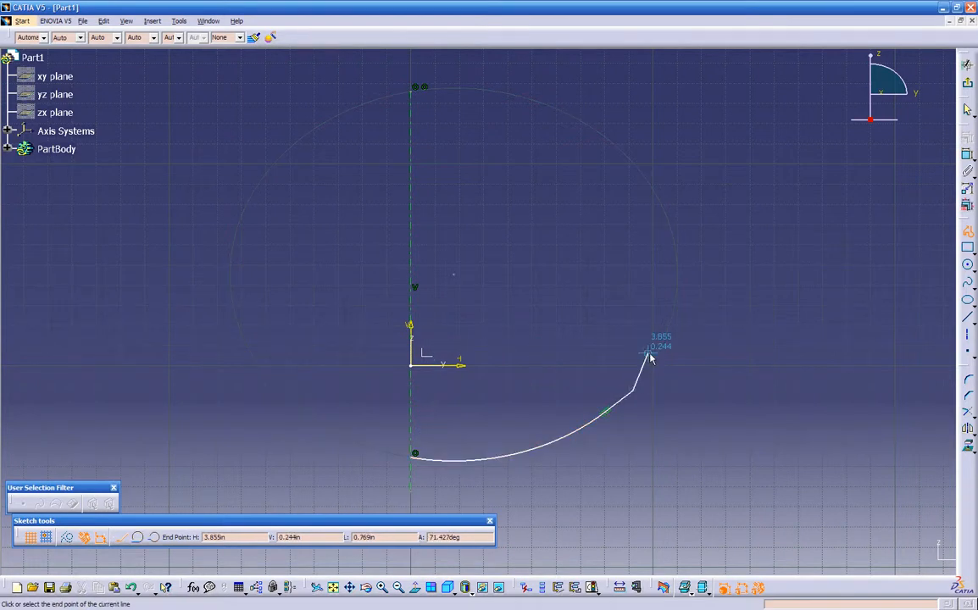
- Continue the profile with a rising line, a tangent arc of about 1.1 in radius and a short line leaning back toward the axis
drag(655, 373, 661, 350)
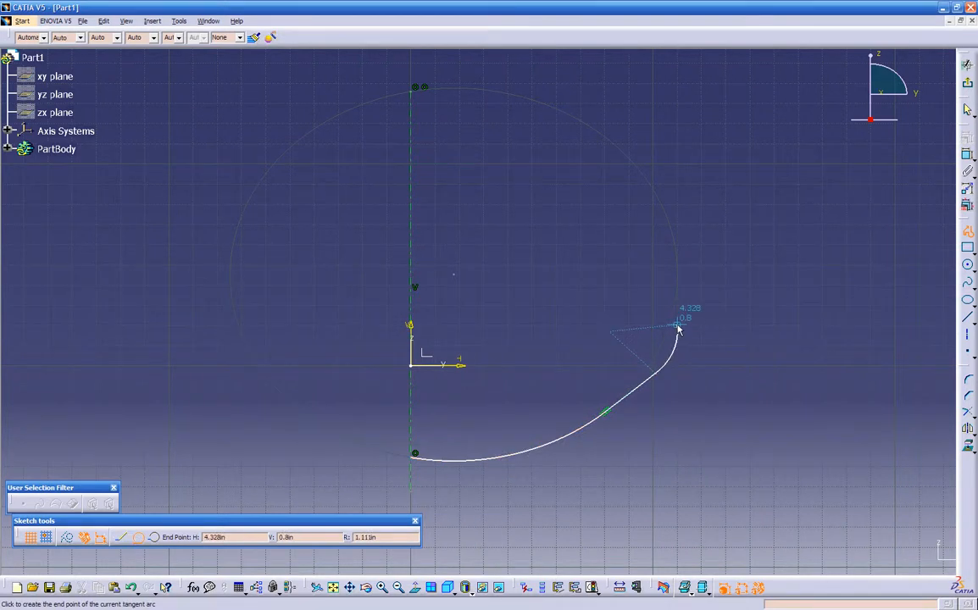
click(677, 306)
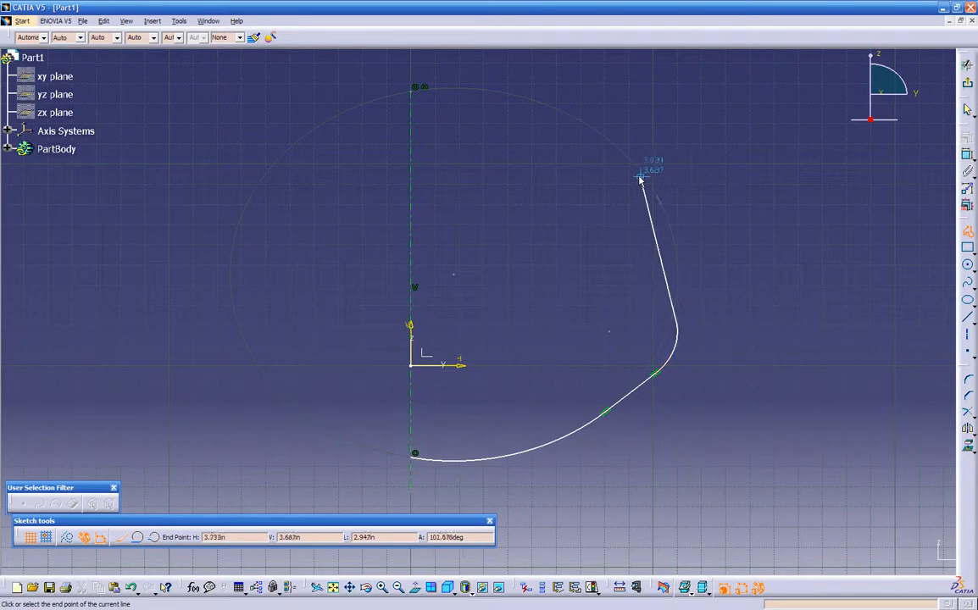
click(649, 261)
middle_drag(528, 243, 551, 312)
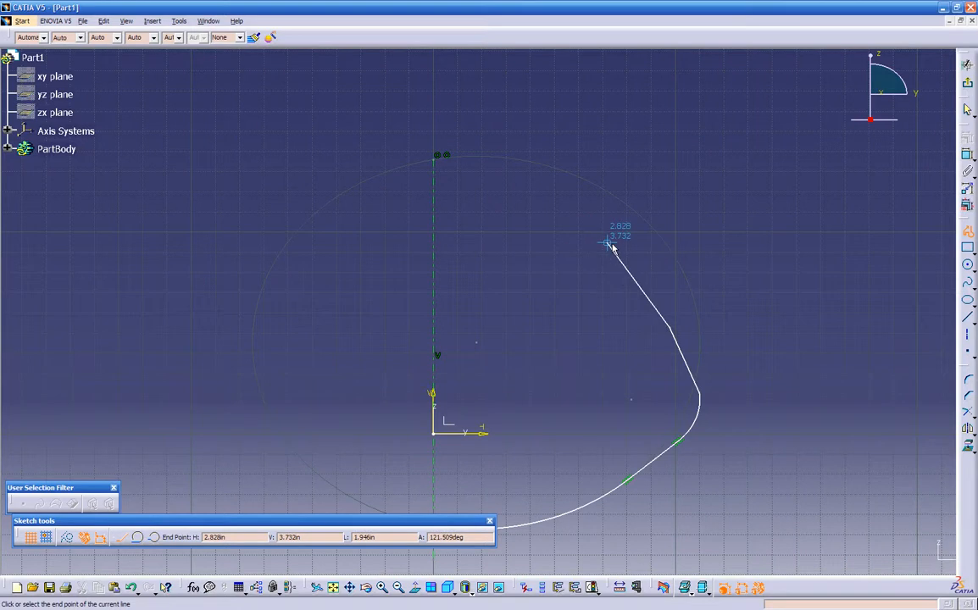
key(Escape)
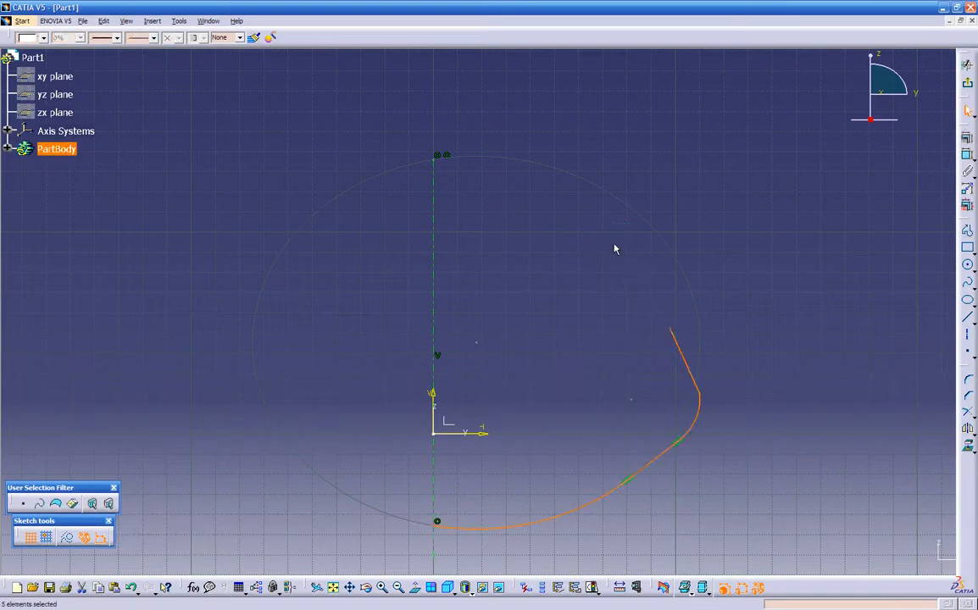
- Sketch a two-segment polyline from the axis at V about 3.4 in, bending at about H 1.1, V 3.8 in and ending near H 2.2 in
click(967, 232)
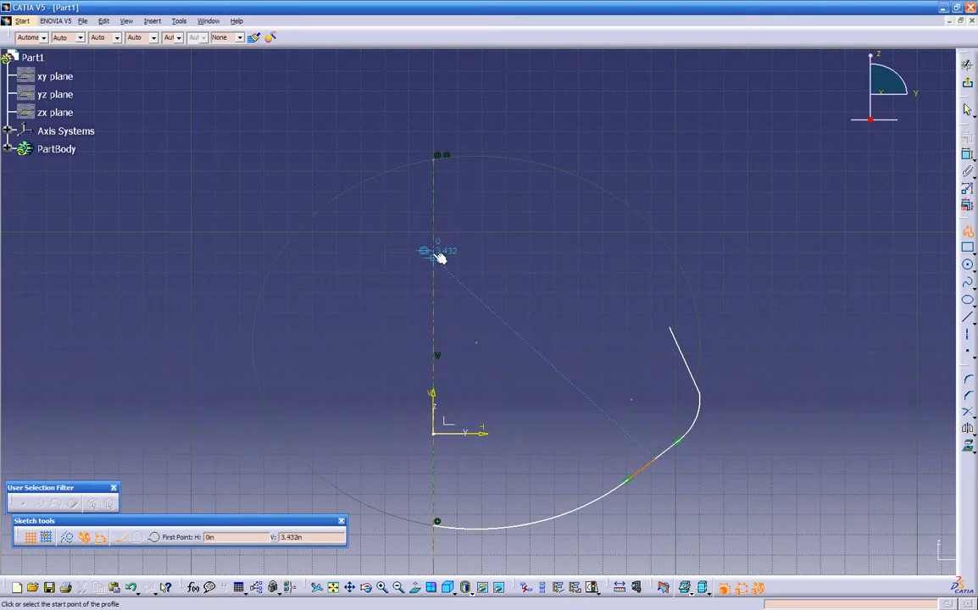
click(436, 255)
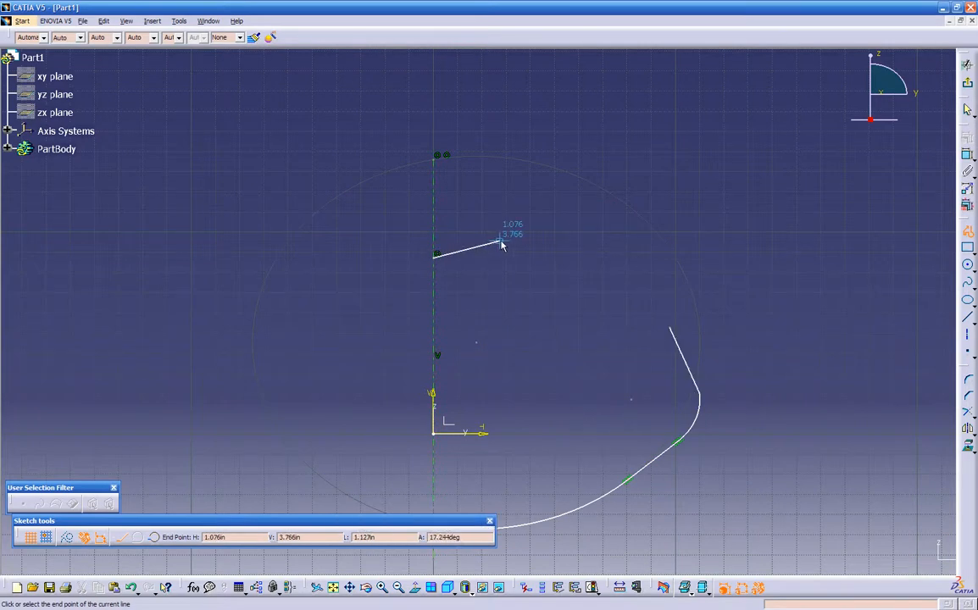
click(500, 243)
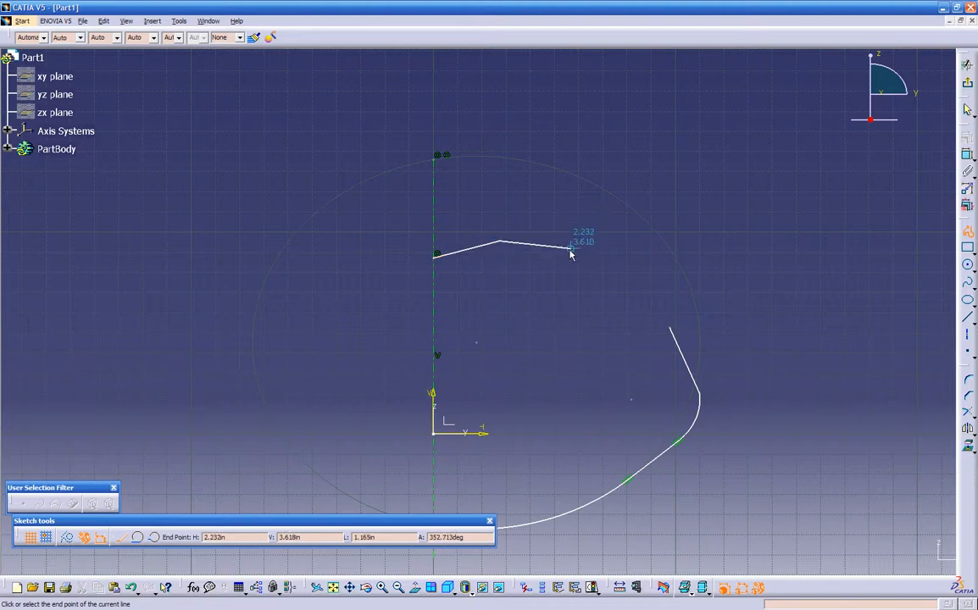
click(571, 247)
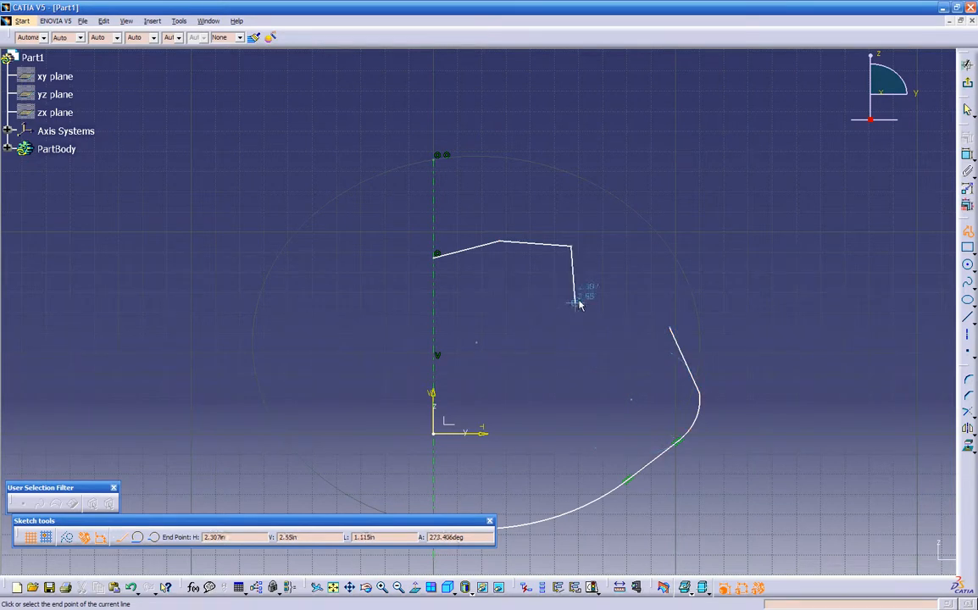
key(Escape)
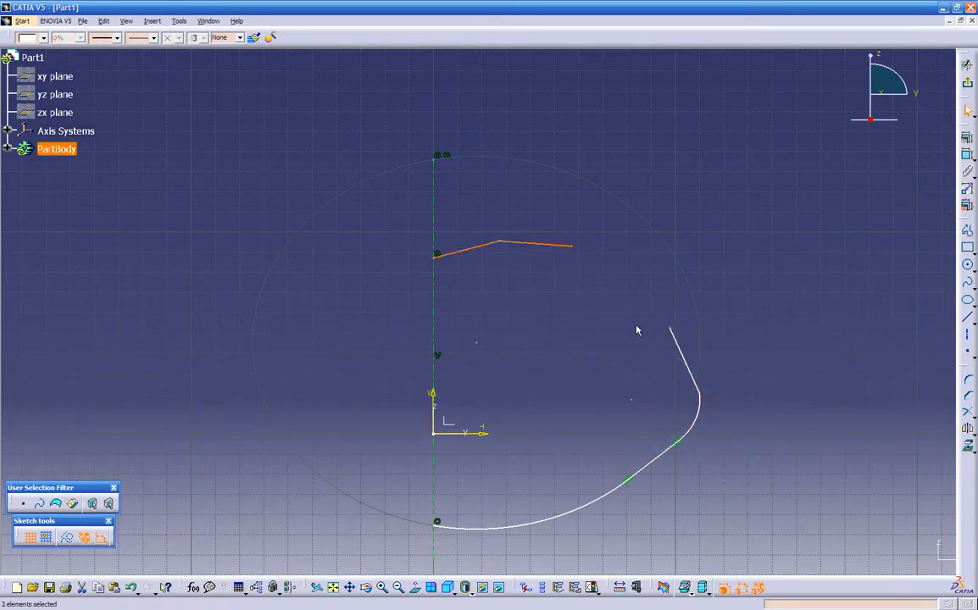
- Swing the free end of the lower profile's last line outward and join that line to the upper polyline with a Connect curve
drag(676, 331, 723, 314)
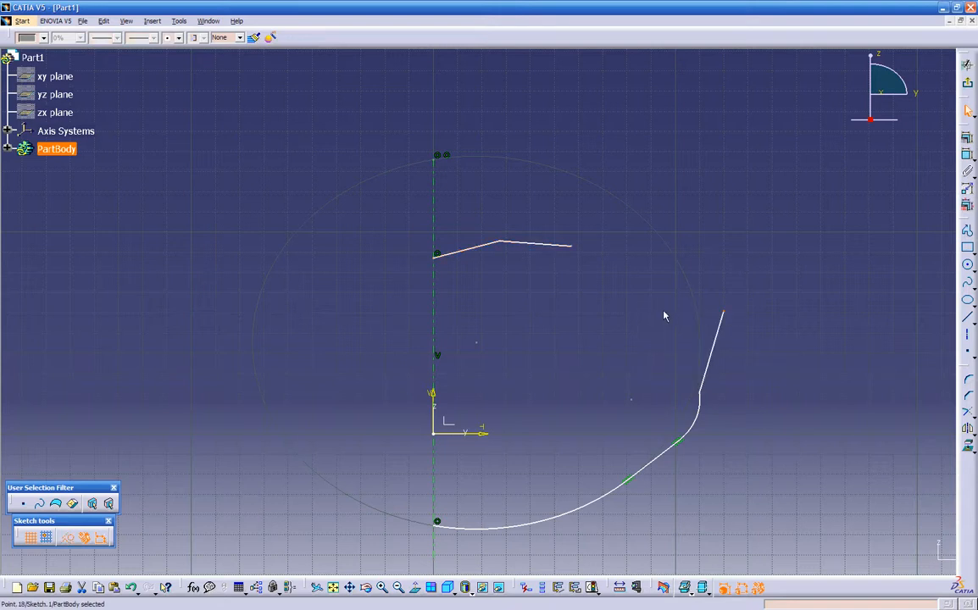
click(653, 315)
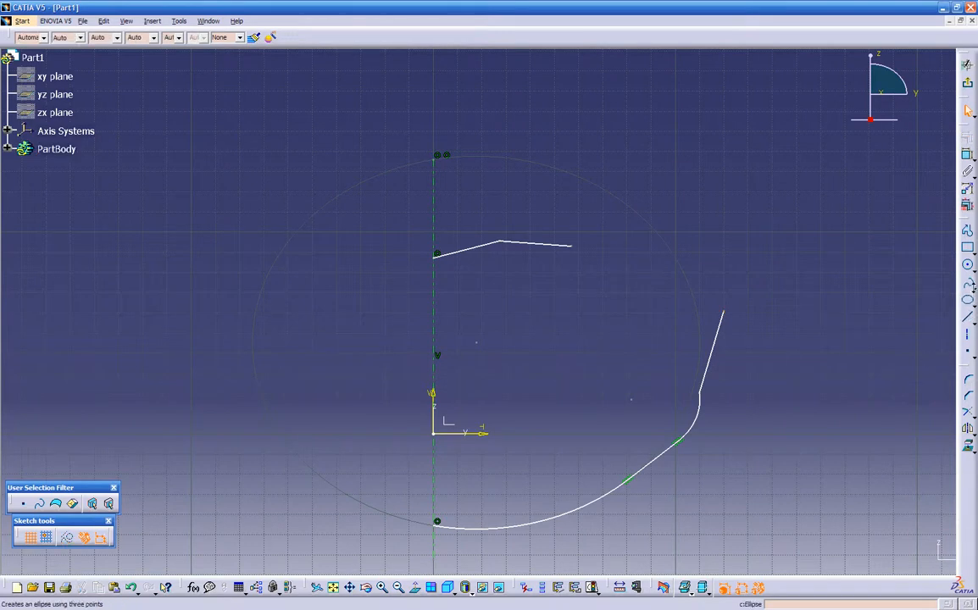
click(971, 290)
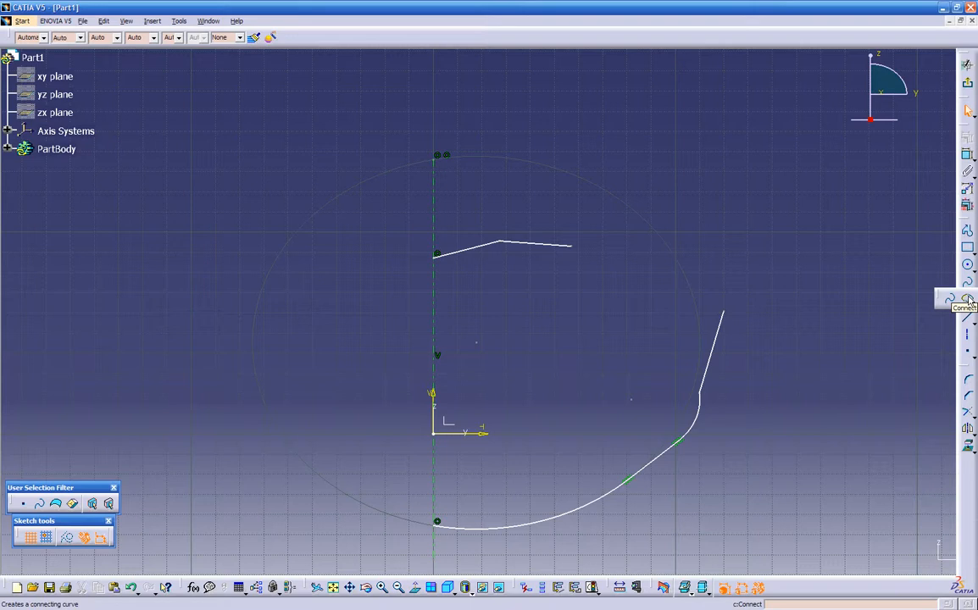
click(968, 300)
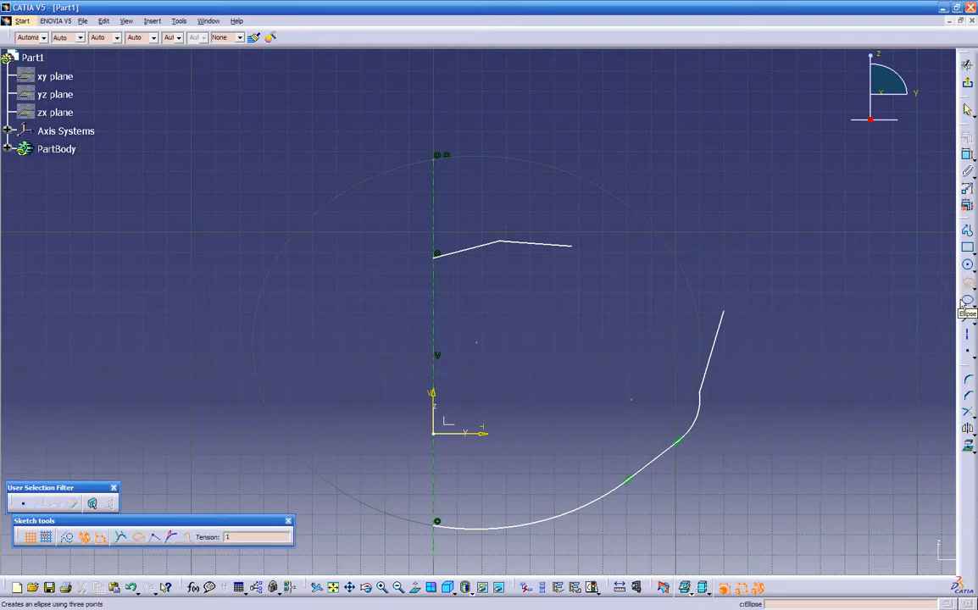
click(723, 323)
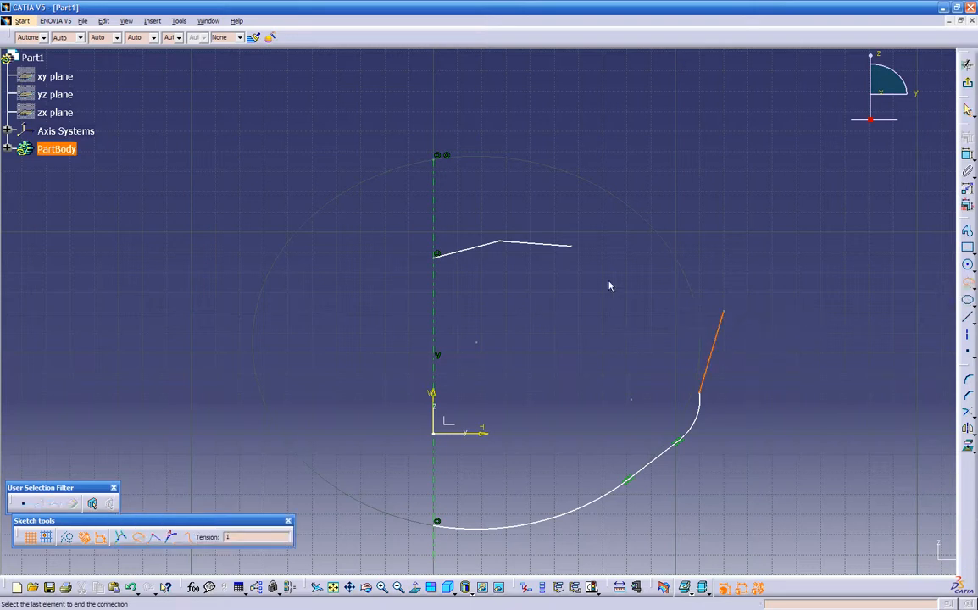
click(557, 246)
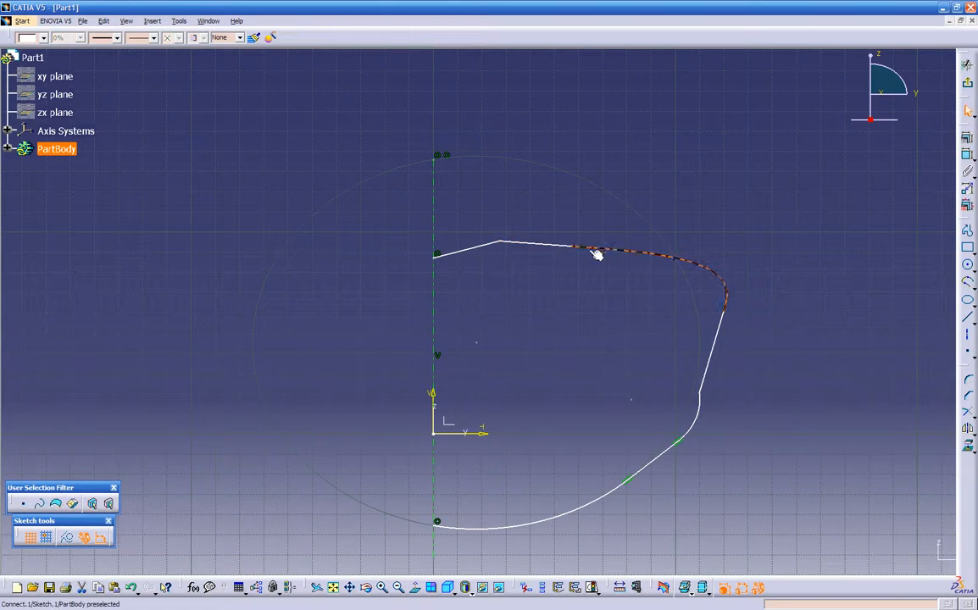
- Edit the connecting curve and set its first curve to Tangency continuity with a tension of 1.4
click(714, 272)
double_click(628, 251)
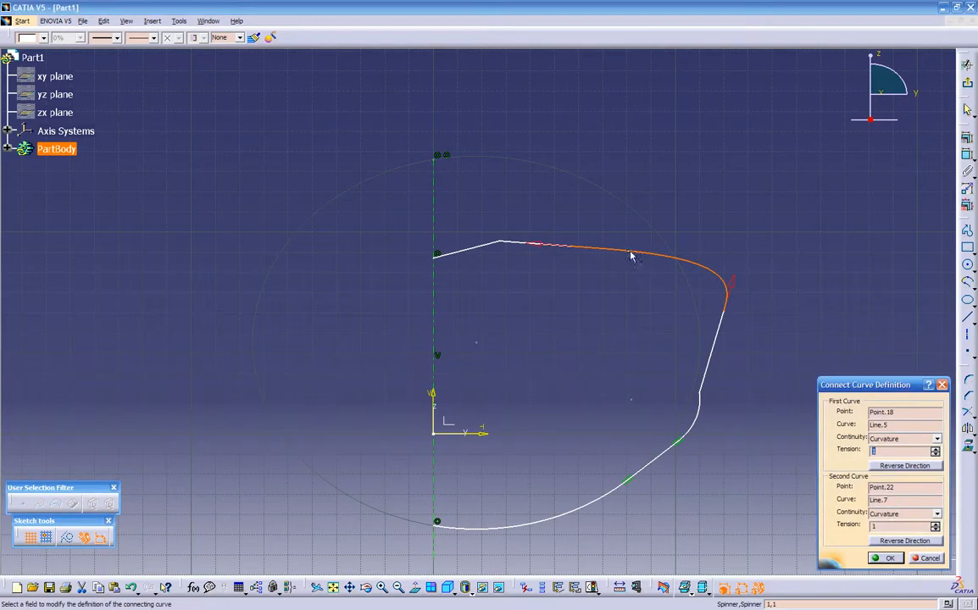
drag(843, 386, 276, 227)
click(355, 277)
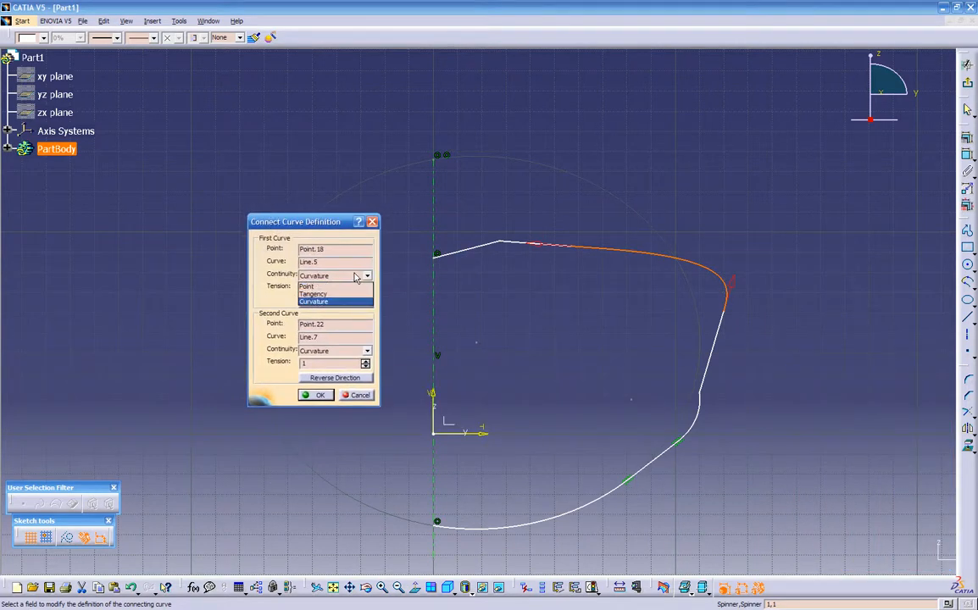
click(344, 297)
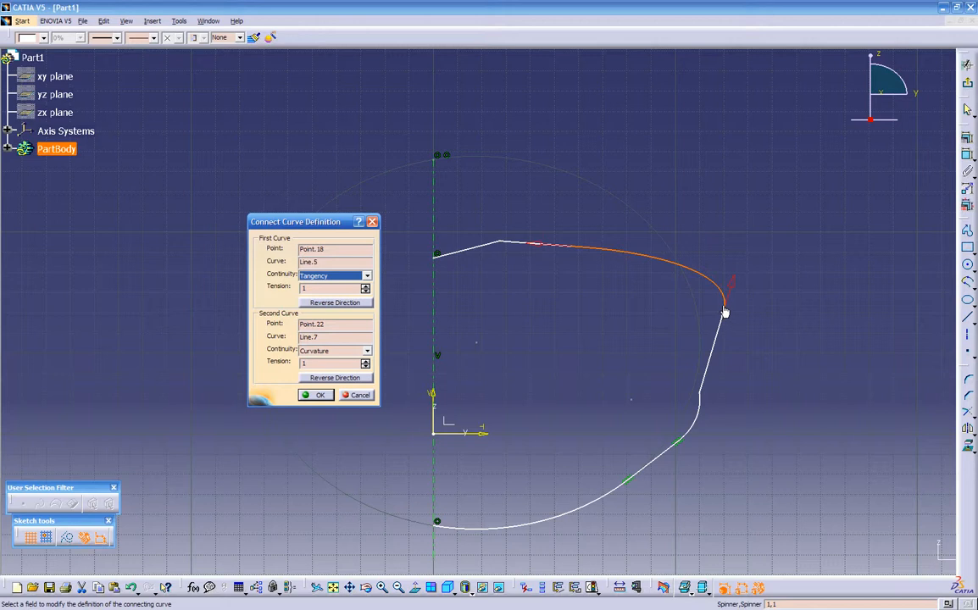
drag(365, 286, 337, 297)
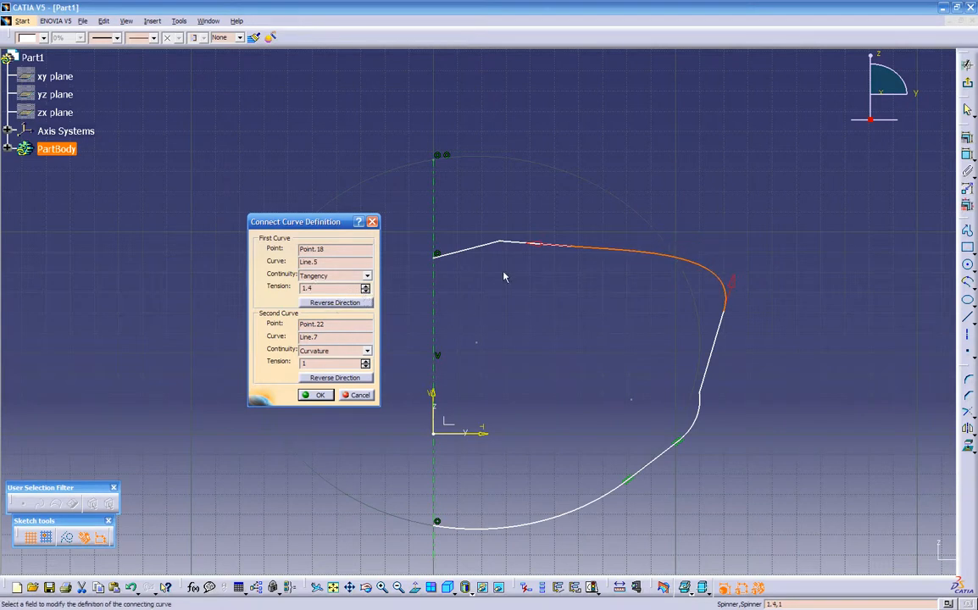
- Set the connecting curve's second curve to Tangency continuity, raise its tension above 1 and apply the definition
click(327, 351)
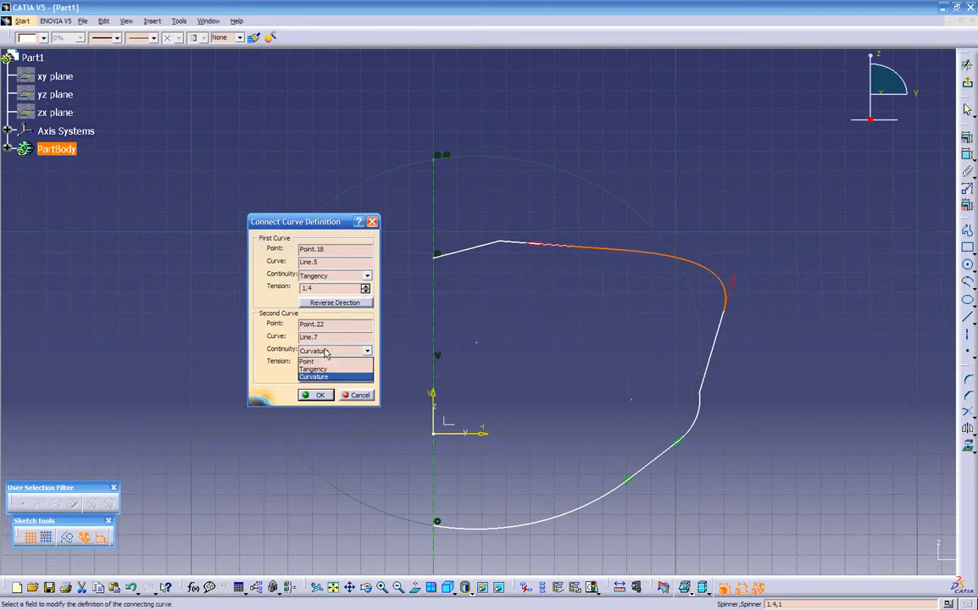
click(326, 371)
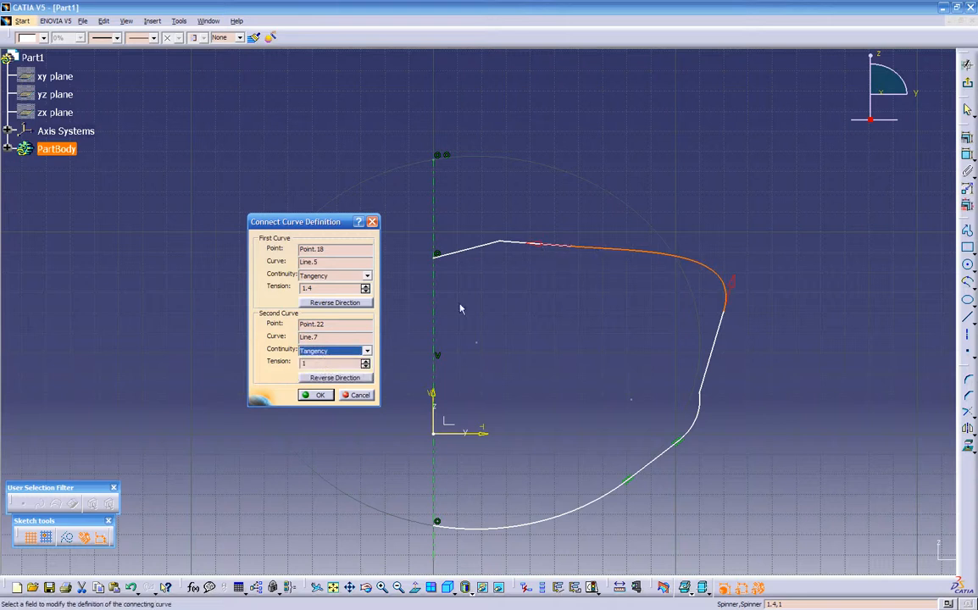
click(365, 360)
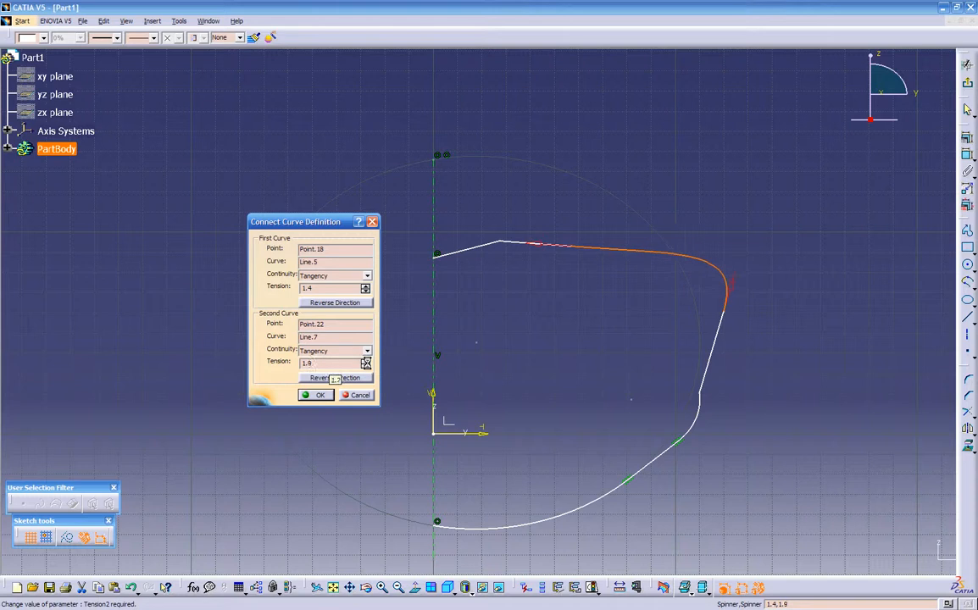
click(365, 366)
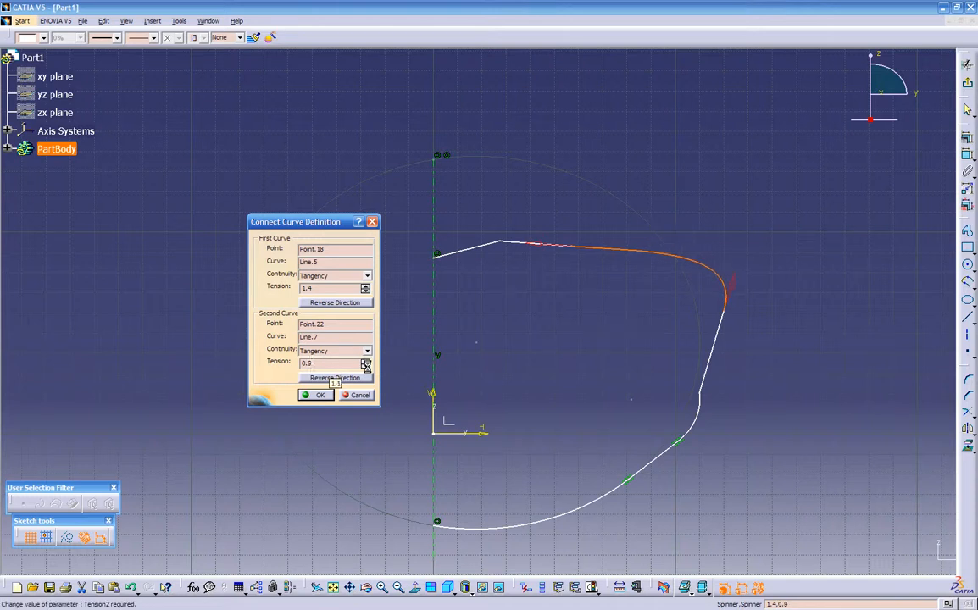
click(365, 360)
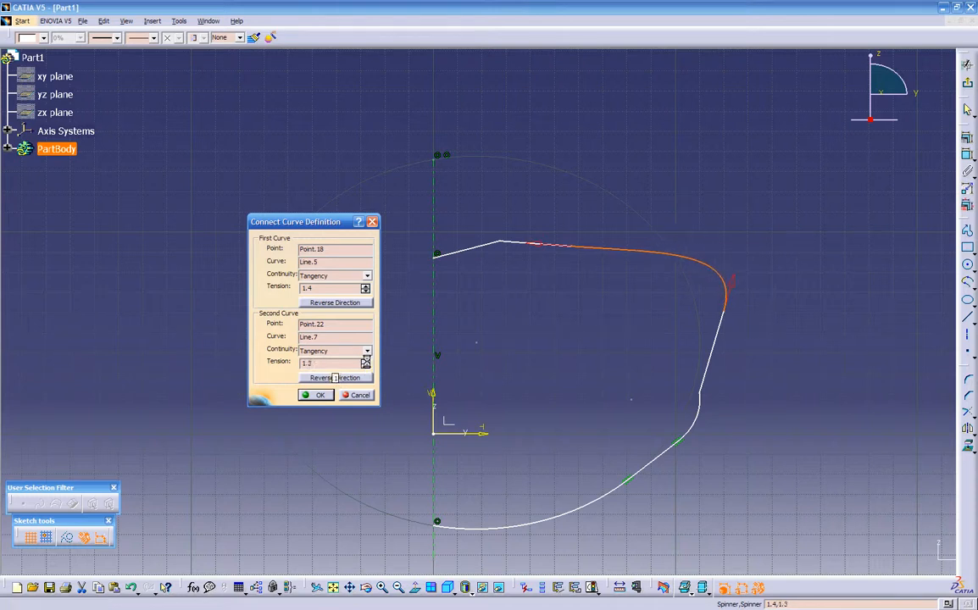
click(316, 396)
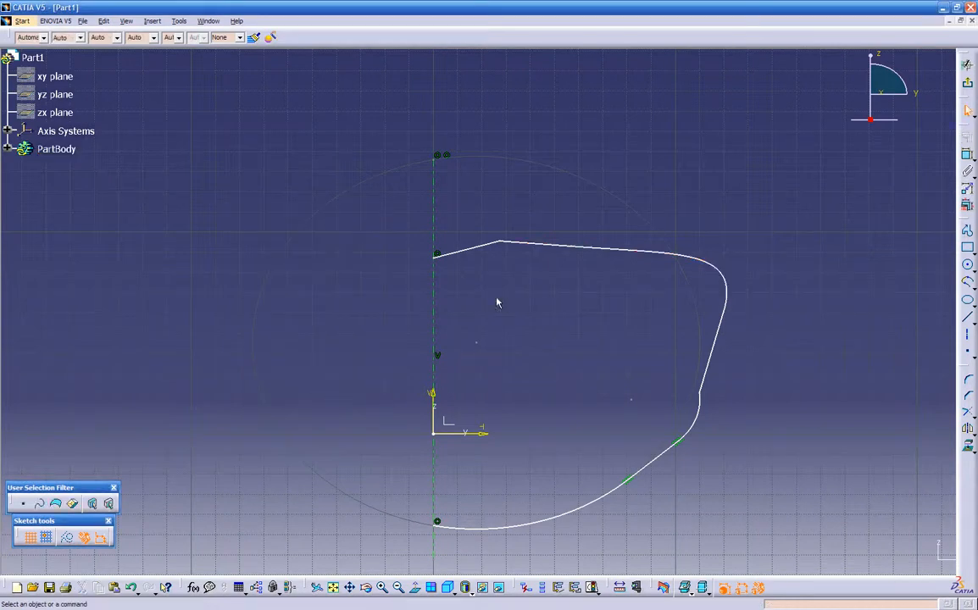
- Replace the small outer arc of the lower profile with a Corner between the two lines it joined
click(702, 416)
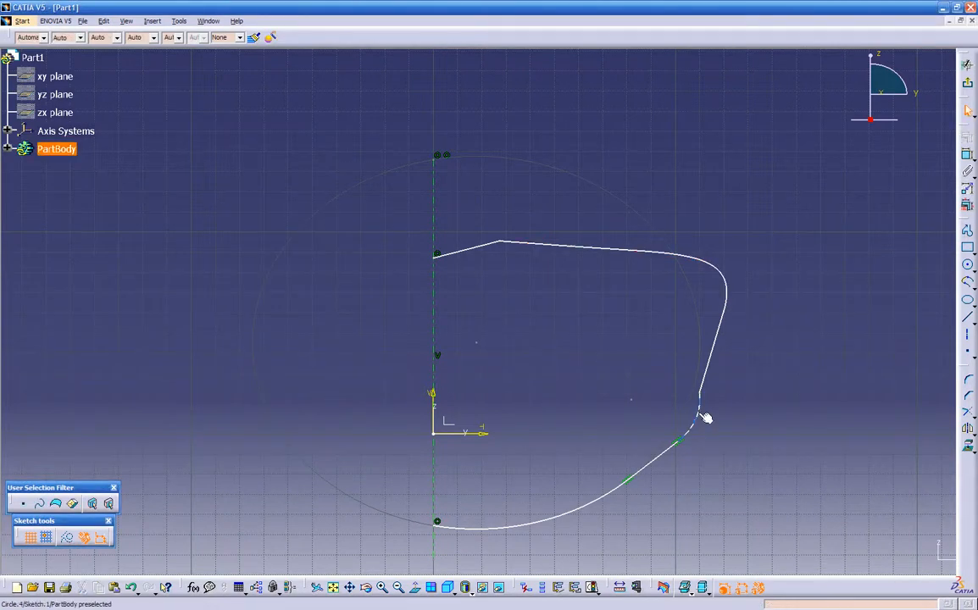
key(Delete)
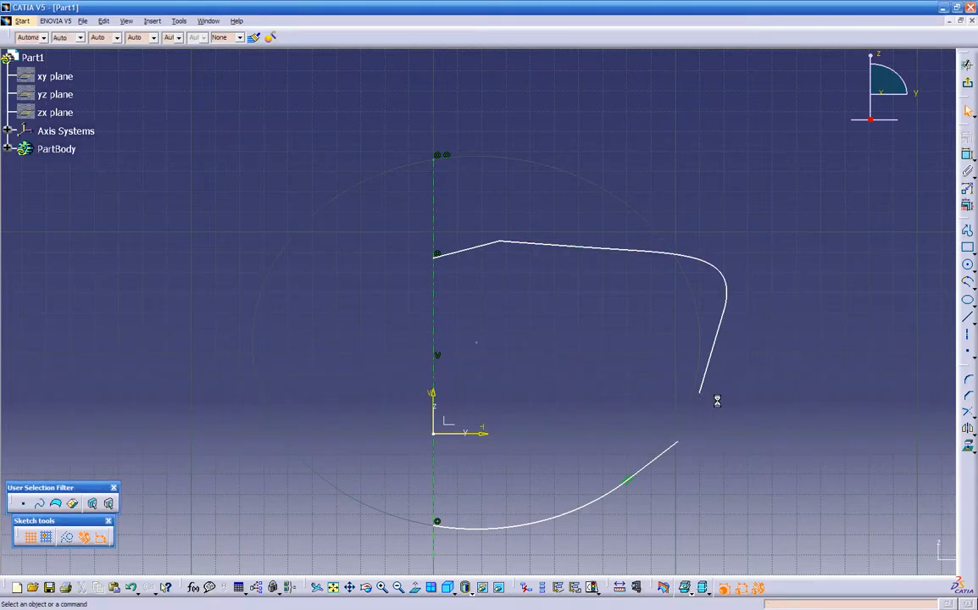
click(969, 382)
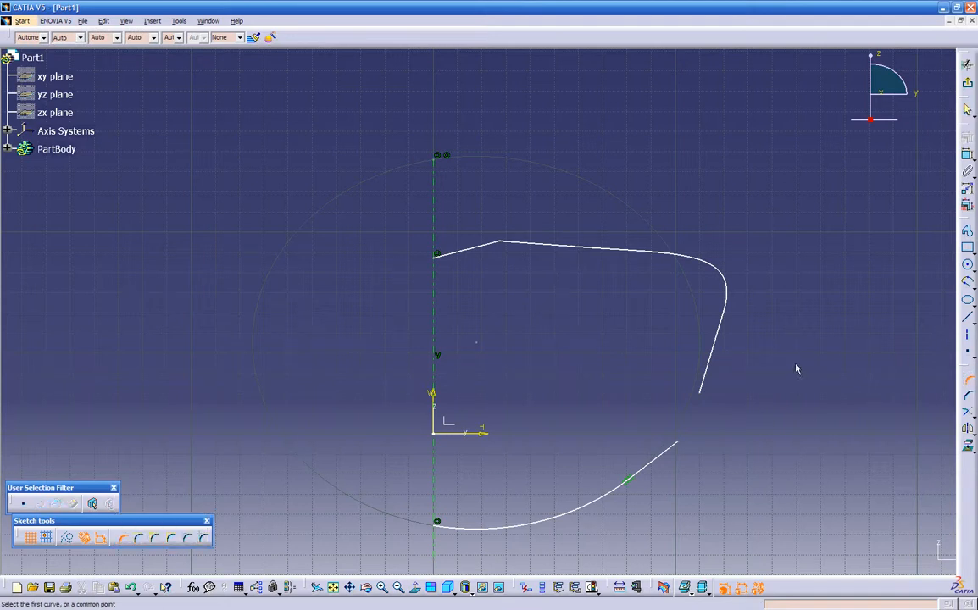
click(704, 377)
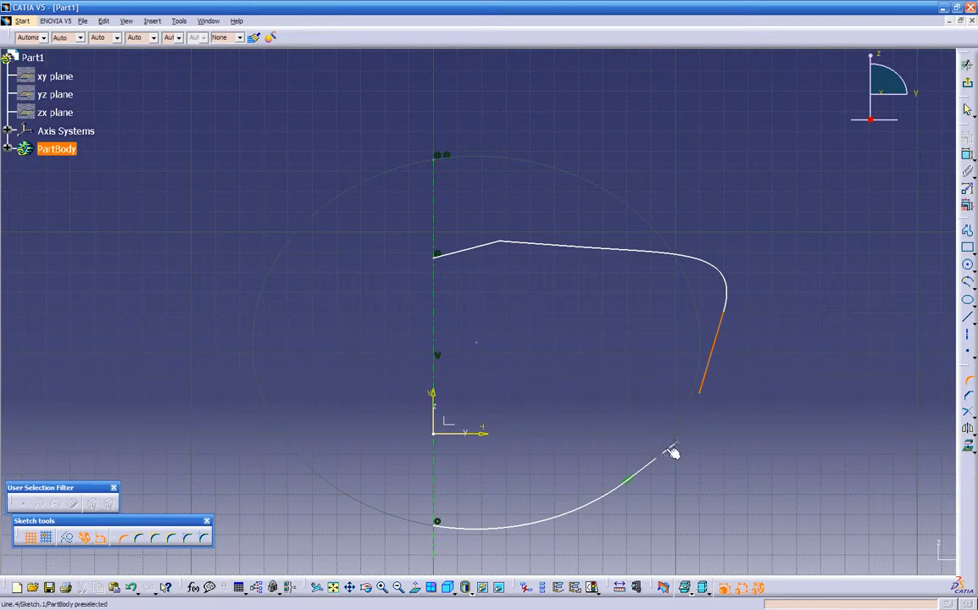
click(673, 453)
click(694, 428)
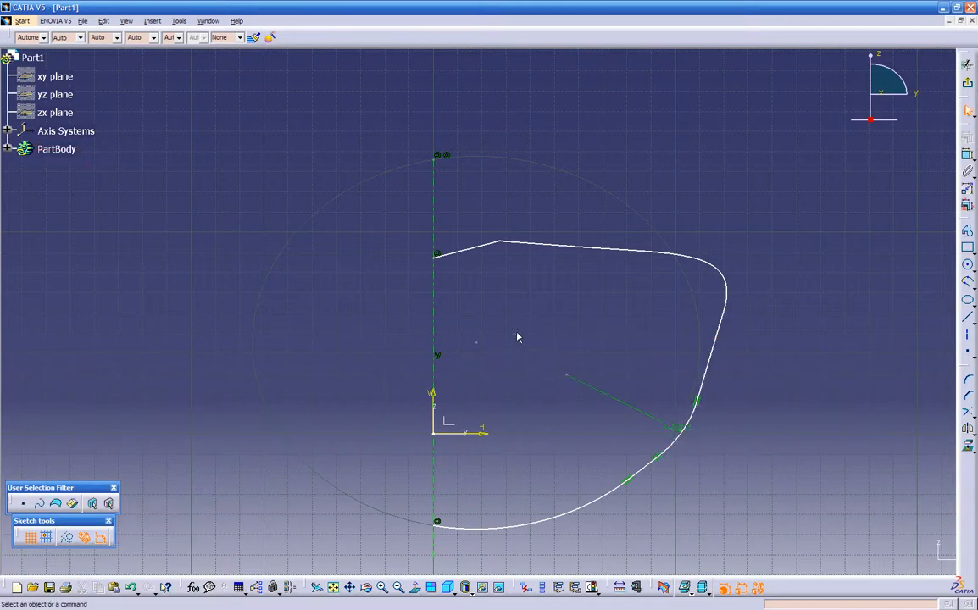
- Round the bend of the upper polyline with a Corner of about 3.1 in radius
click(971, 386)
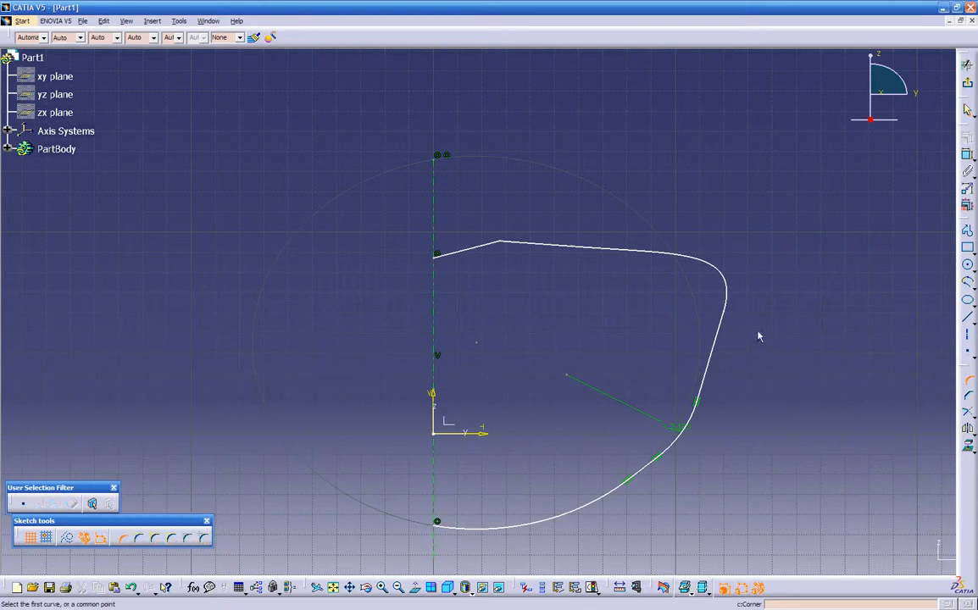
click(495, 247)
click(502, 250)
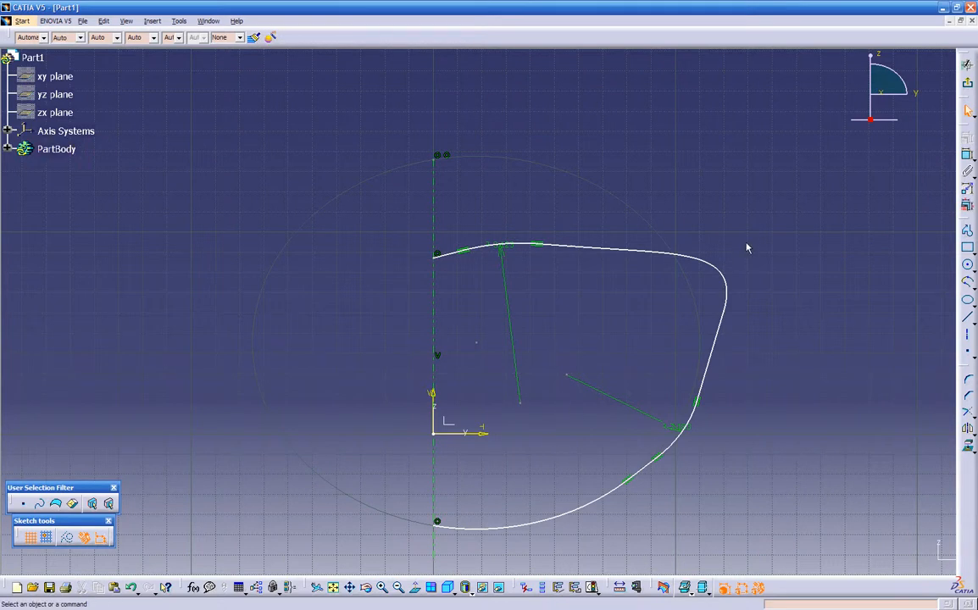
- Exit the sketch and revolve the profile a full 360° about the sketch axis as a Shaft
click(967, 64)
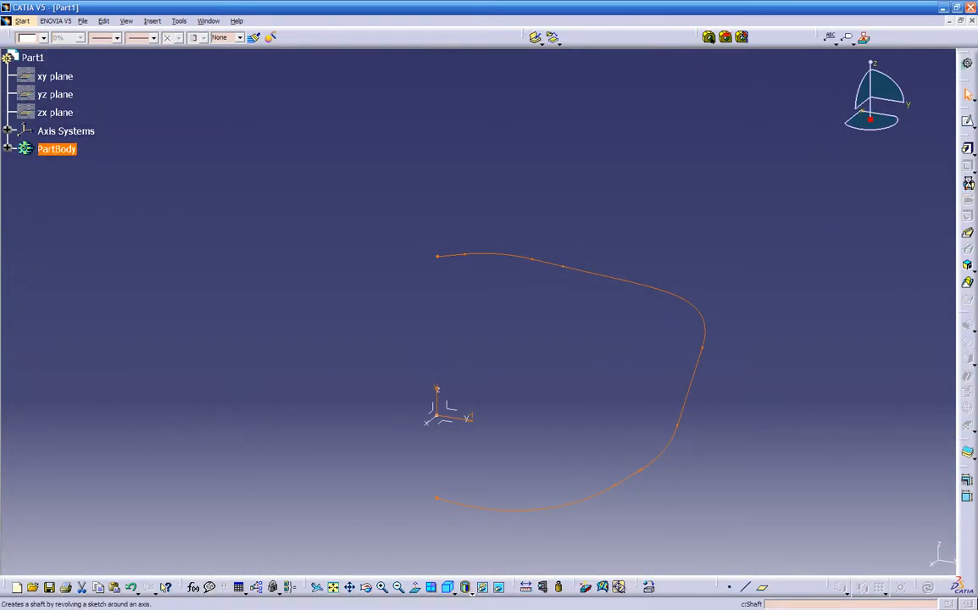
click(968, 185)
middle_drag(784, 261, 733, 323)
middle_drag(537, 417, 501, 411)
click(838, 558)
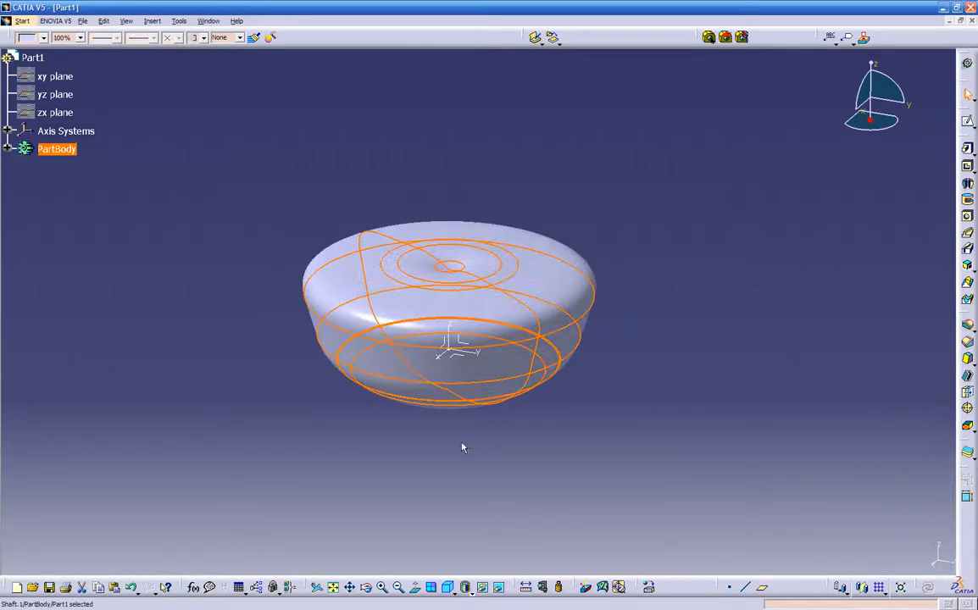
- Reopen the shaft's definition with its extended options and reduce the first angle stepwise to 353°
mouse_move(459, 448)
middle_down()
mouse_move(476, 253)
mouse_move(516, 155)
mouse_move(520, 299)
mouse_move(600, 291)
mouse_move(657, 211)
mouse_move(622, 291)
mouse_move(624, 343)
mouse_move(631, 303)
mouse_move(371, 342)
mouse_move(359, 428)
middle_up()
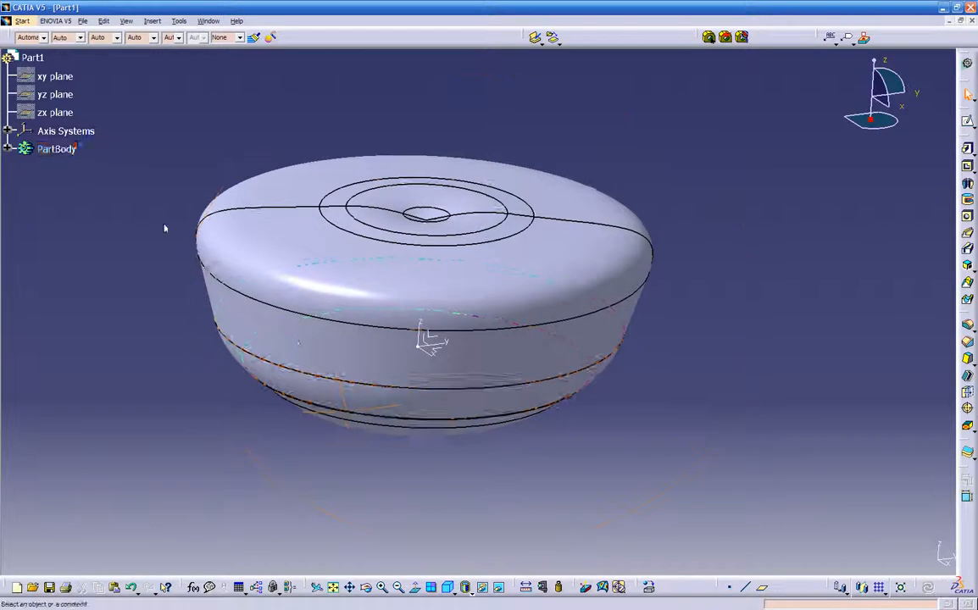
click(7, 148)
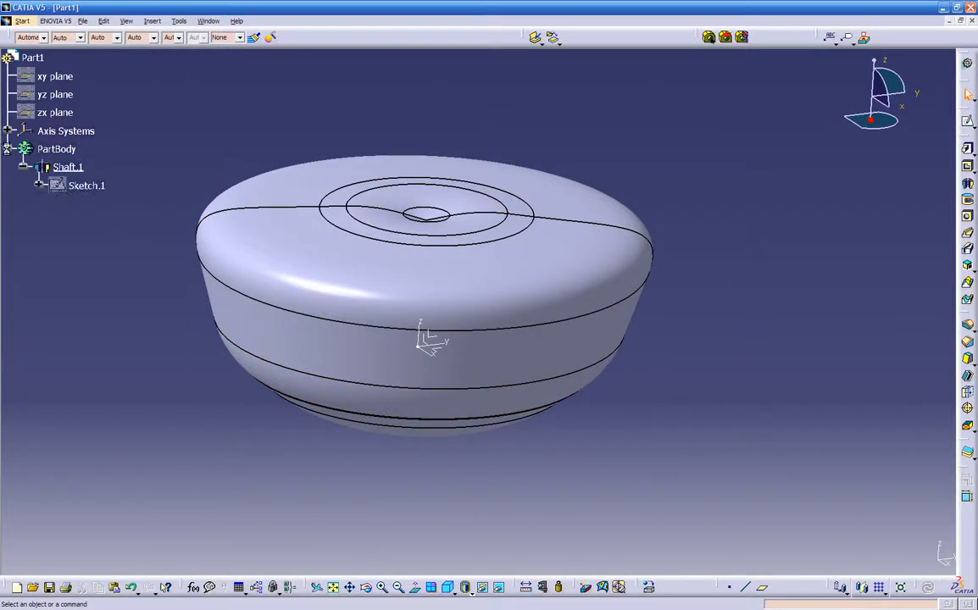
double_click(70, 167)
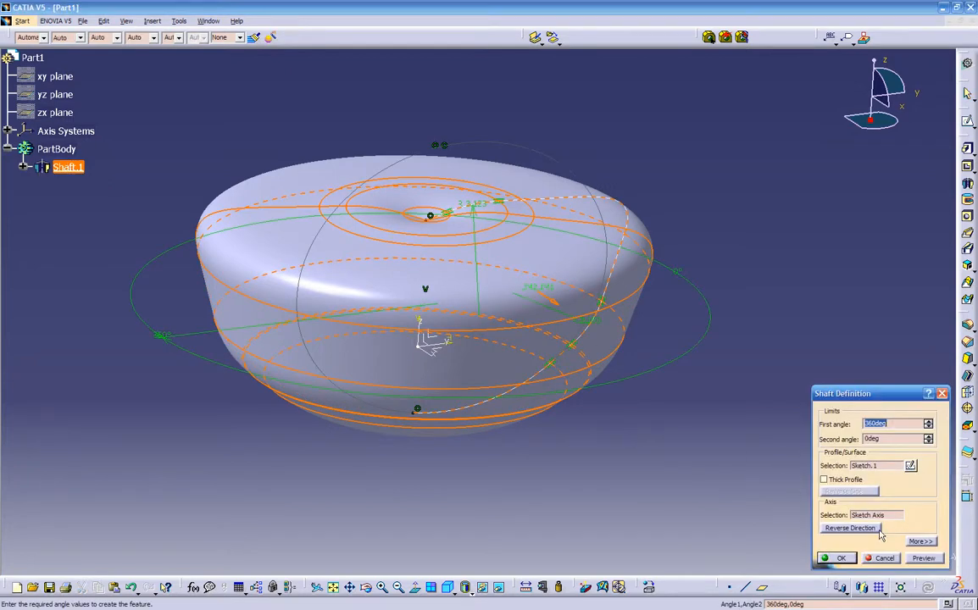
click(920, 541)
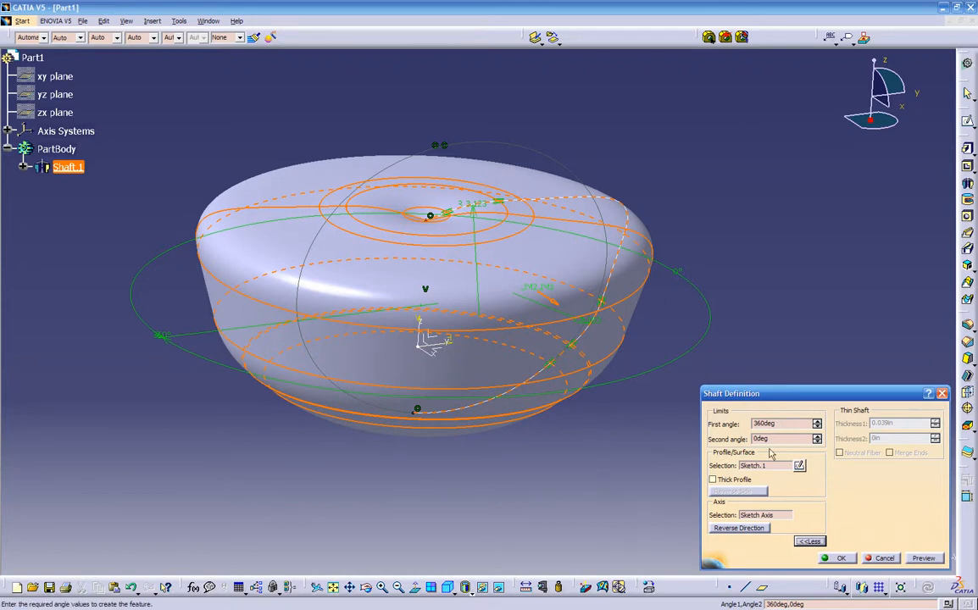
click(817, 427)
click(817, 427)
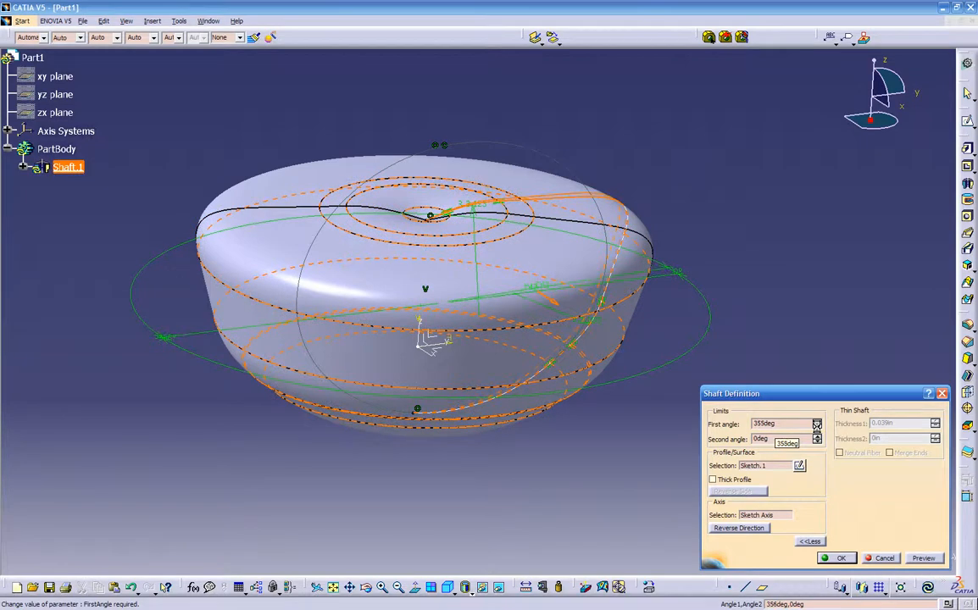
click(817, 427)
middle_drag(420, 435, 372, 407)
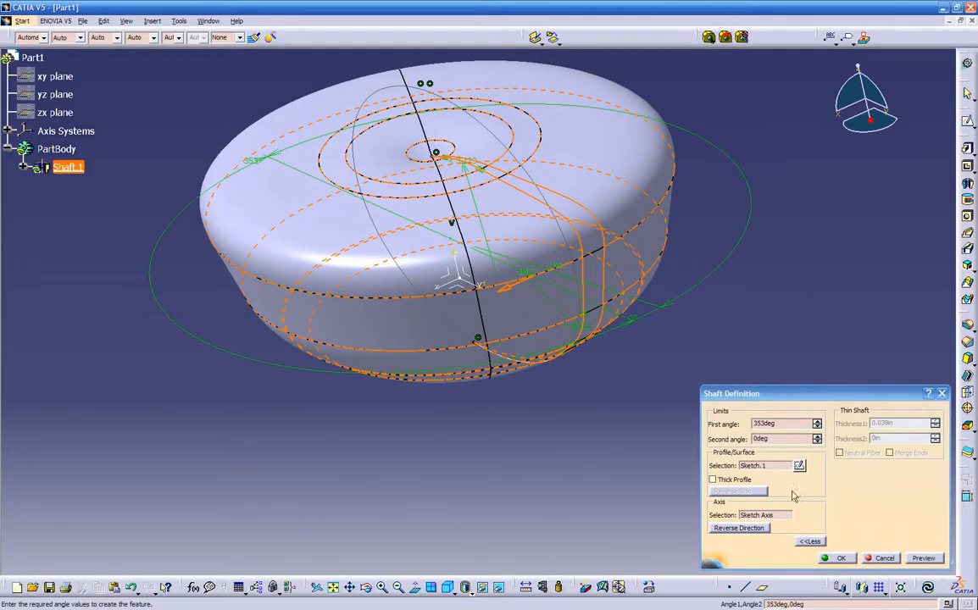
- Set the shaft's first angle to 250° and preview the cut-open solid
drag(784, 424, 693, 428)
text(250)
key(Return)
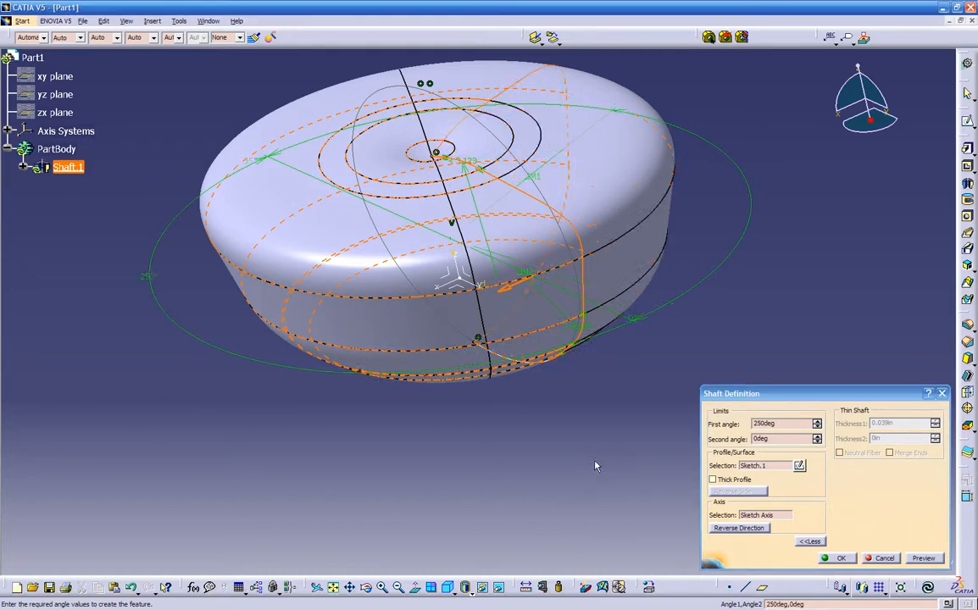
middle_drag(582, 477, 458, 470)
click(940, 562)
middle_drag(603, 426, 421, 489)
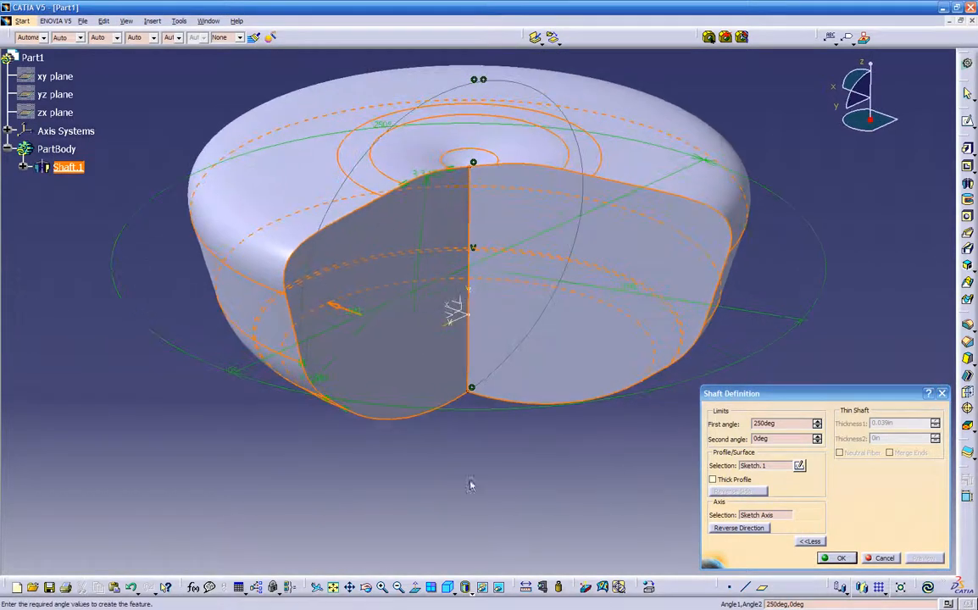
- Set the shaft's first angle to 270° and apply the change
drag(781, 425, 734, 410)
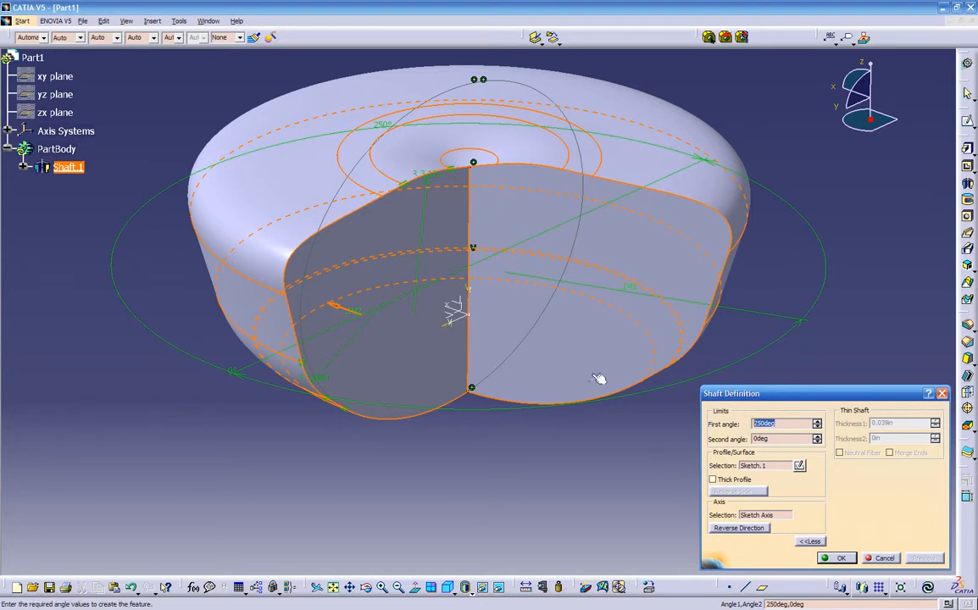
text(270)
click(835, 558)
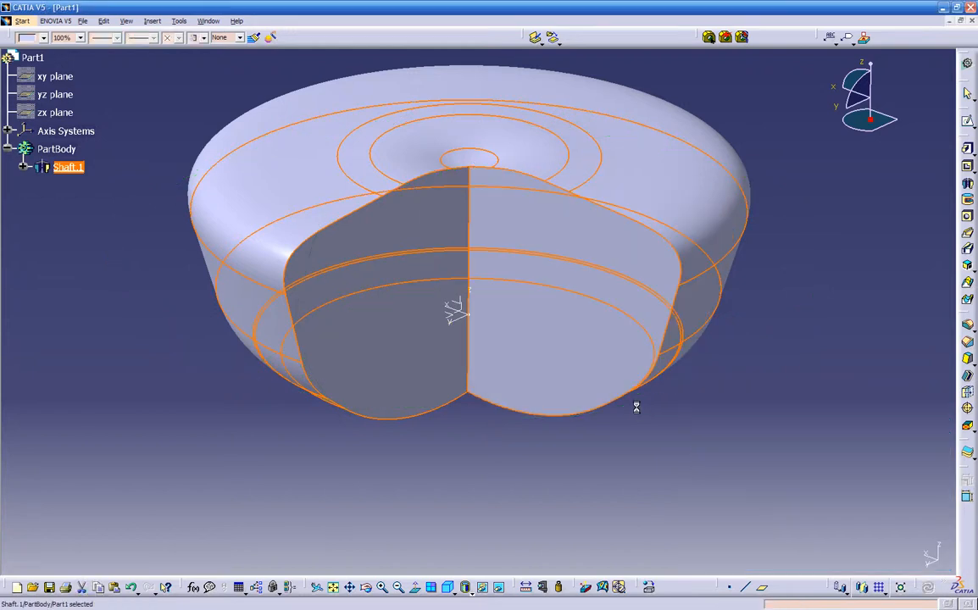
- Reopen the shaft's definition, enable Thick Profile to make it a thin wall, preview it and apply the change
middle_drag(580, 460, 465, 460)
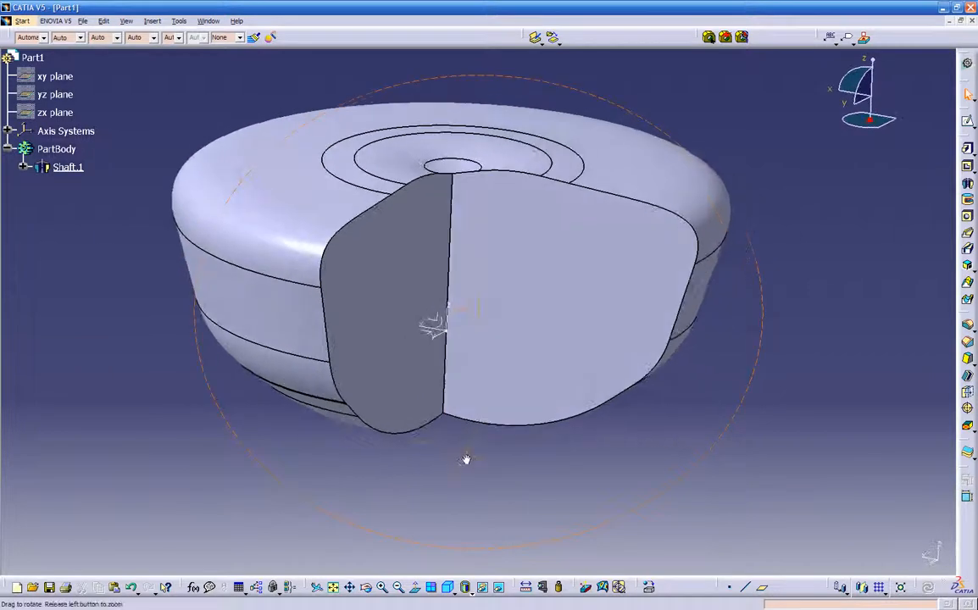
click(23, 167)
click(67, 167)
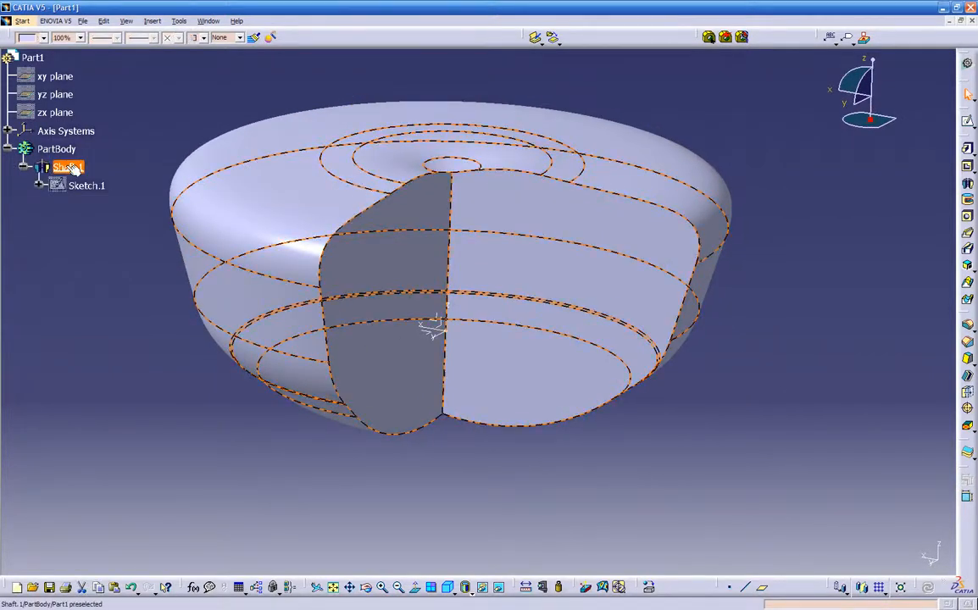
double_click(66, 167)
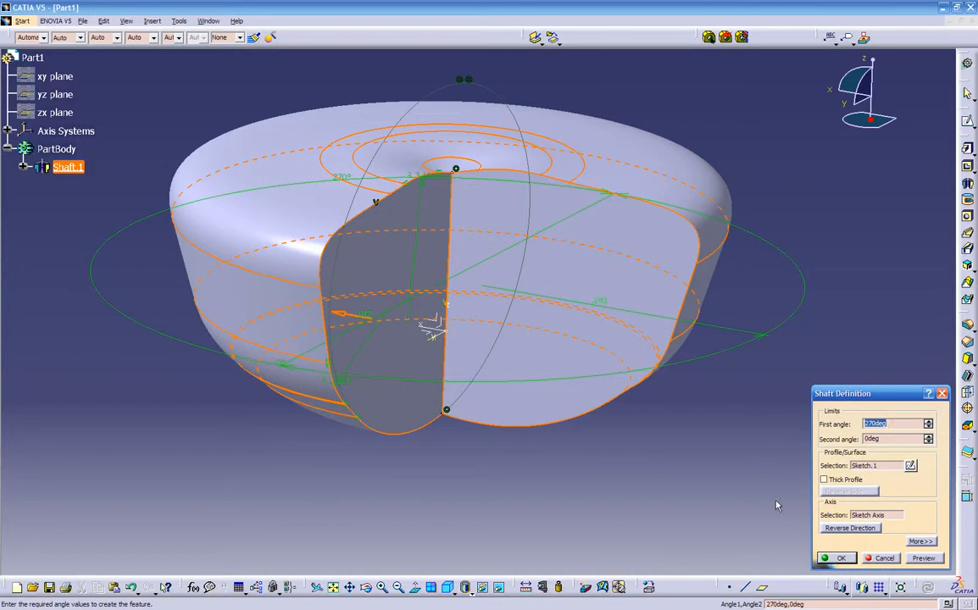
click(921, 541)
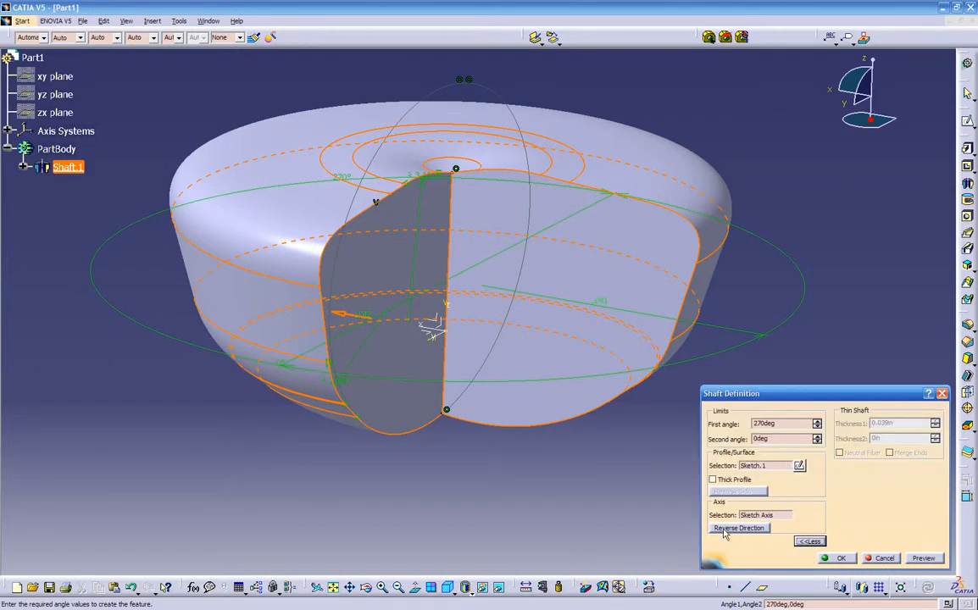
click(713, 480)
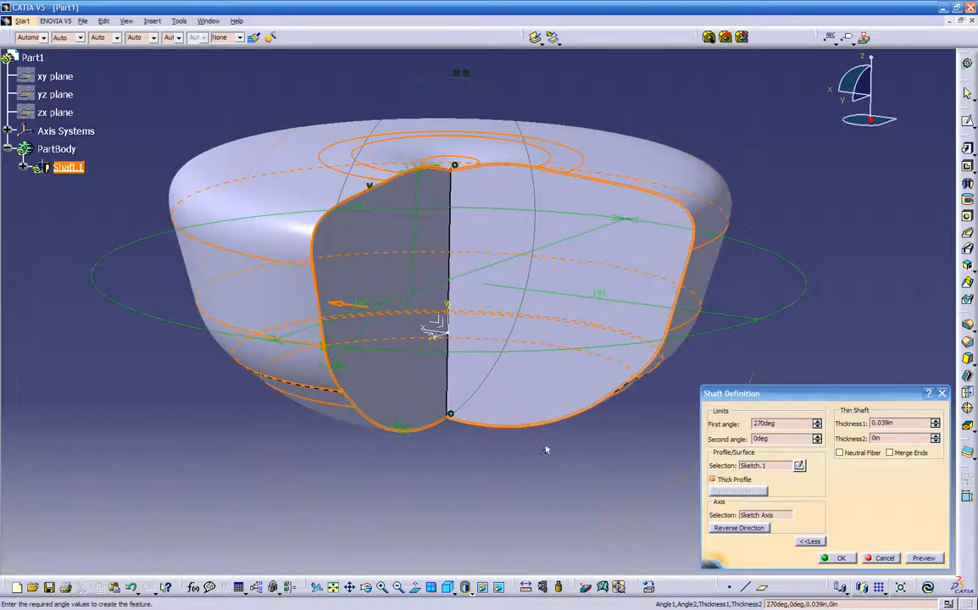
click(931, 560)
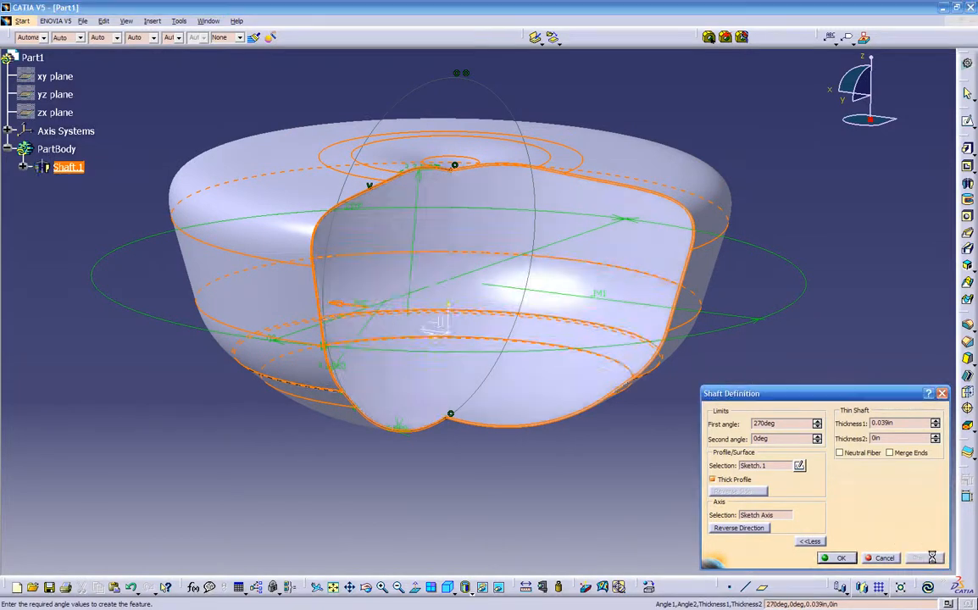
middle_drag(472, 498, 562, 410)
click(822, 560)
- Edit the thin shaft, set Thickness1 to 0.25 in and preview the thicker wall
middle_drag(561, 500, 474, 475)
click(67, 167)
double_click(68, 167)
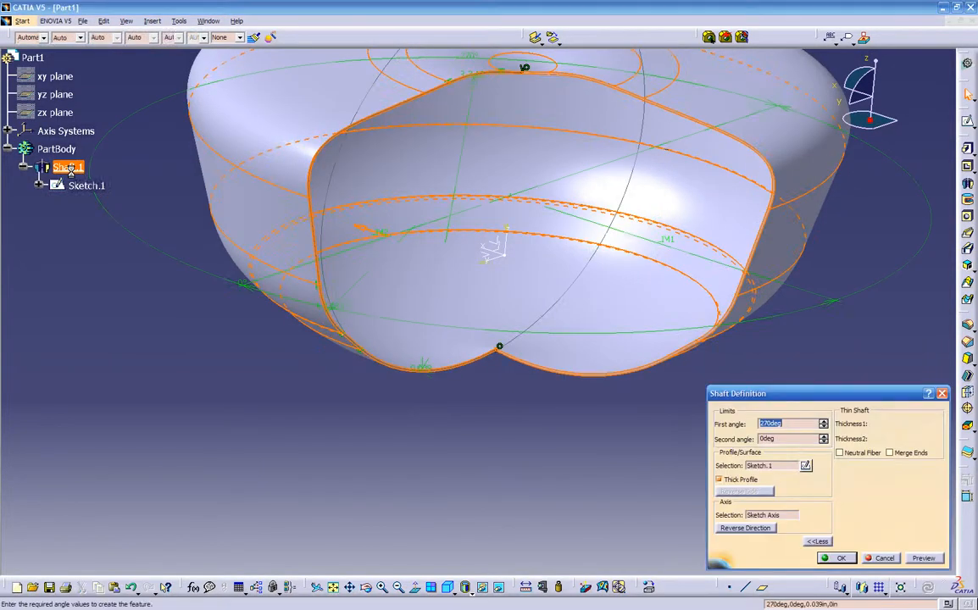
mouse_move(393, 386)
middle_down()
mouse_move(485, 488)
mouse_move(520, 454)
middle_up()
drag(904, 423, 791, 427)
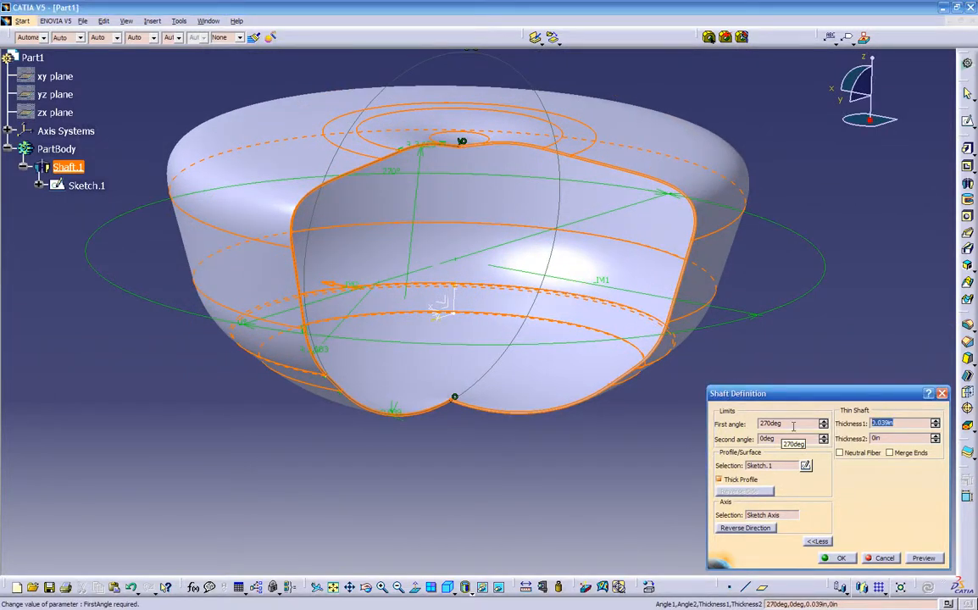
text(.25)
click(926, 558)
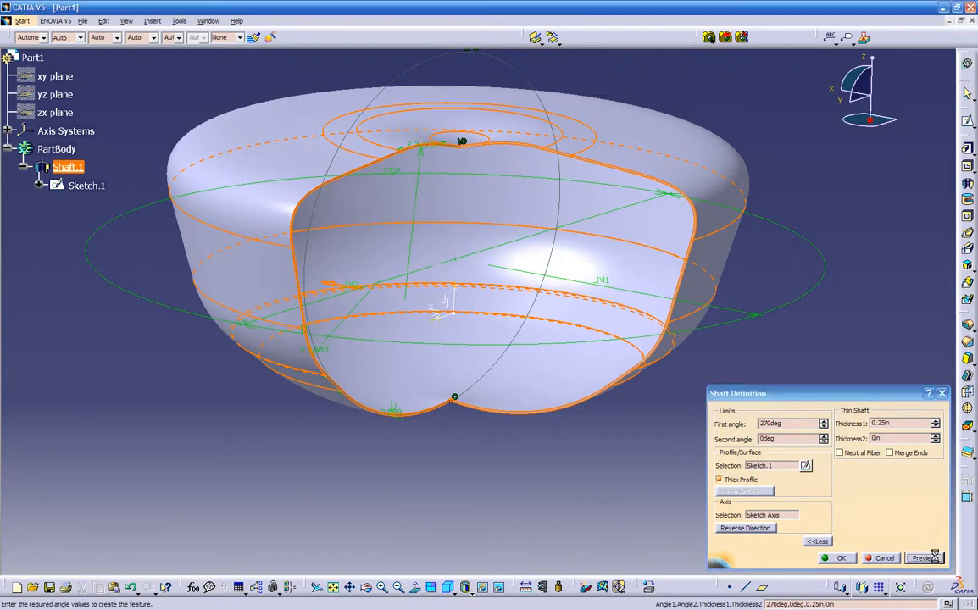
middle_drag(520, 471, 566, 161)
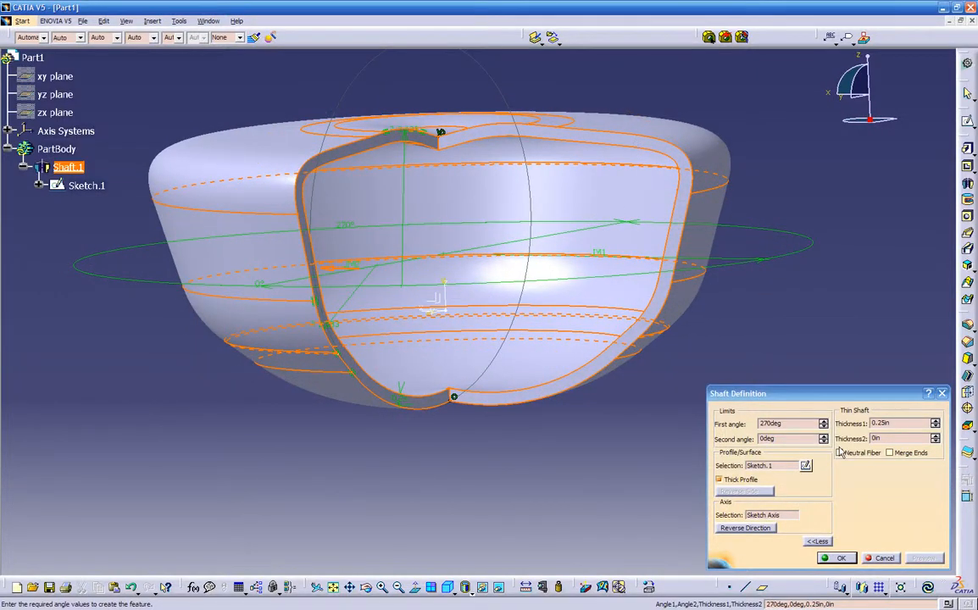
- Set the thin shaft's Thickness2 to 0.25 in, enable Neutral Fiber and preview the wall centred on the profile
click(887, 439)
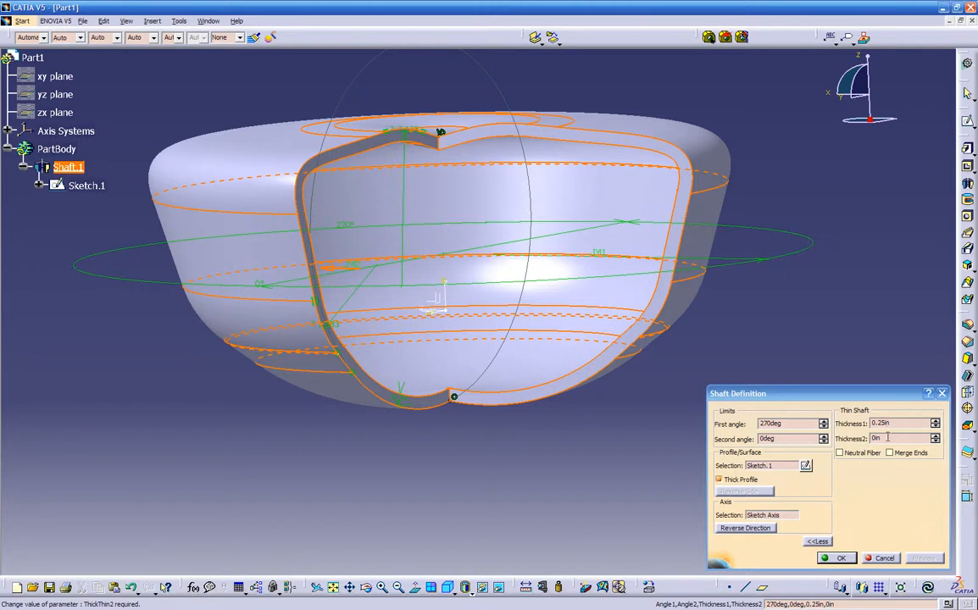
key(Tab)
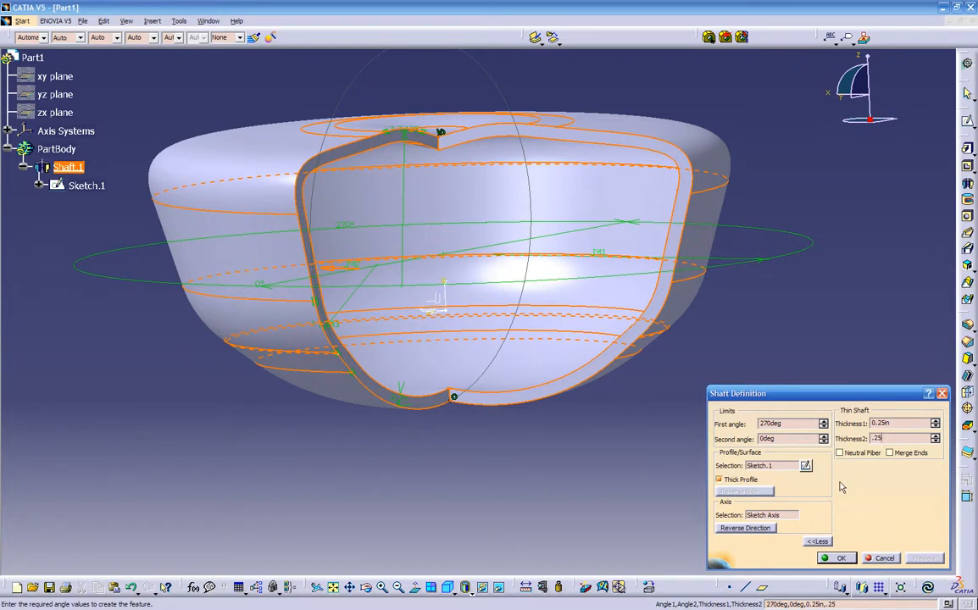
key(Tab)
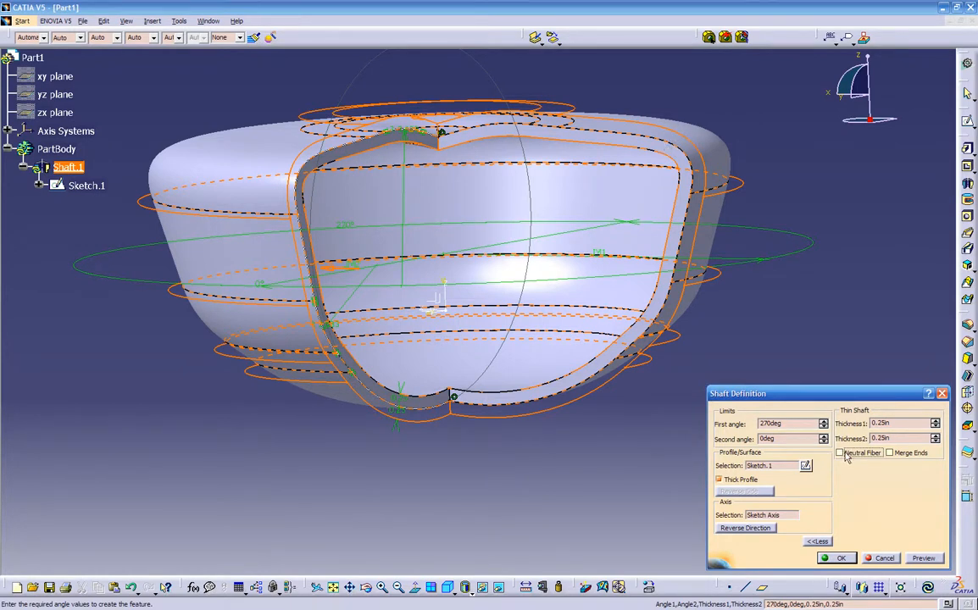
click(841, 453)
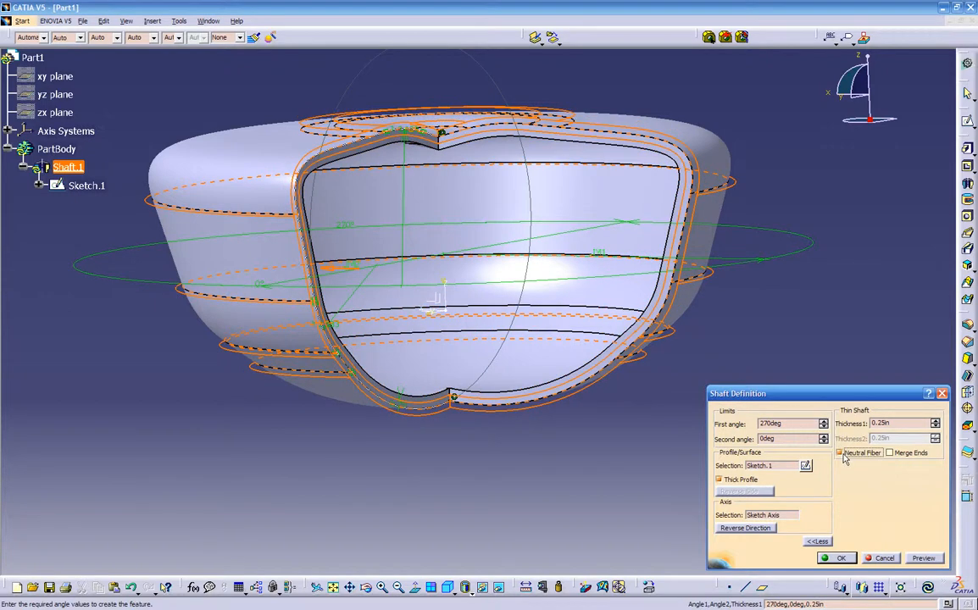
click(933, 557)
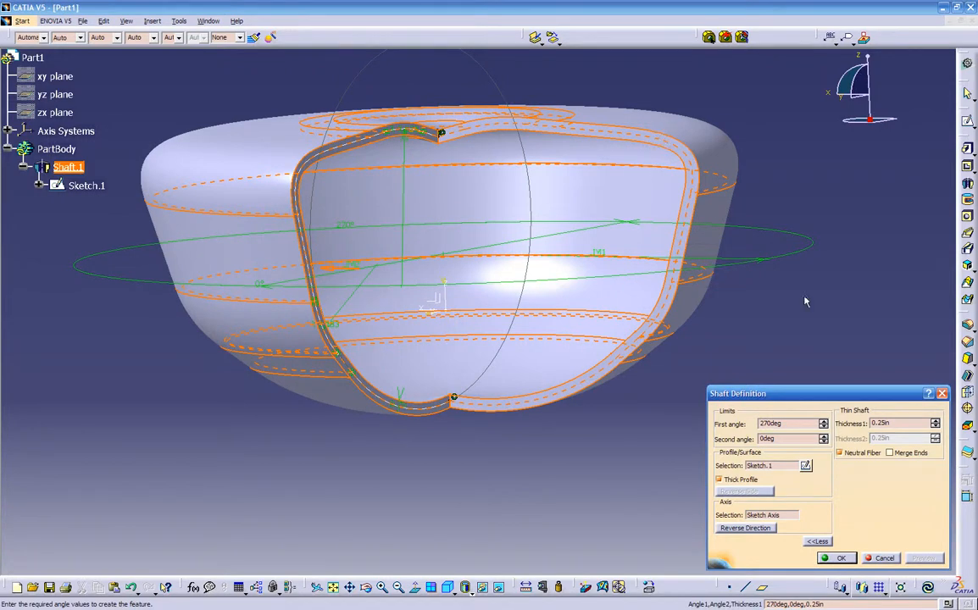
- Set Thickness1 to 0.5 in with Neutral Fiber enabled and apply the shaft change
double_click(899, 423)
text(.5)
key(Tab)
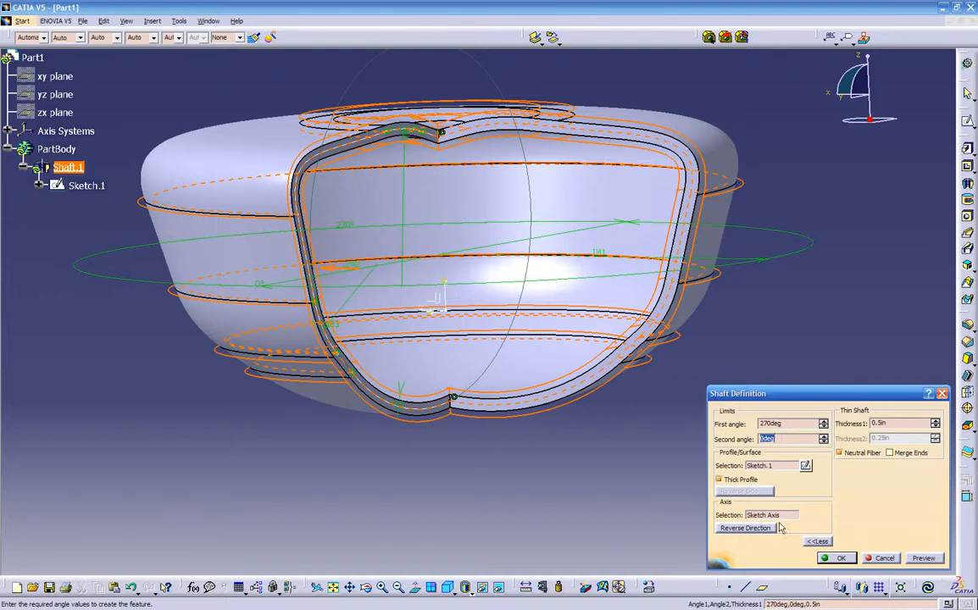
click(840, 558)
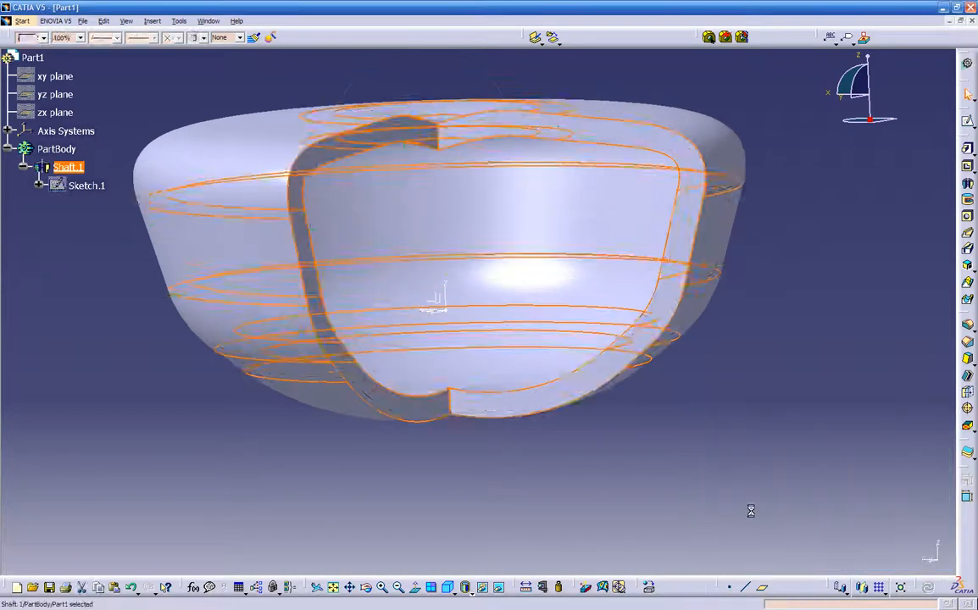
middle_drag(530, 452, 553, 465)
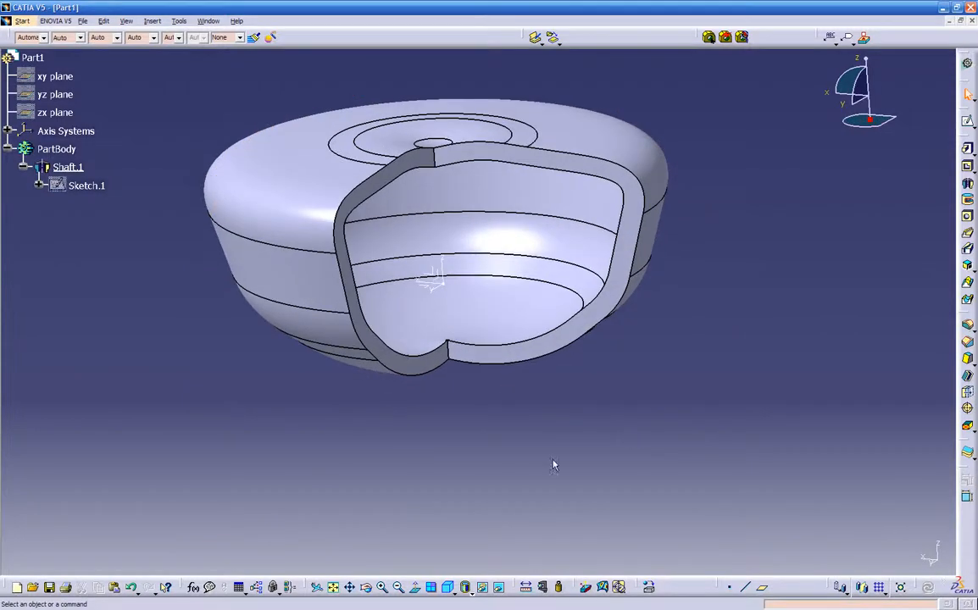
click(527, 587)
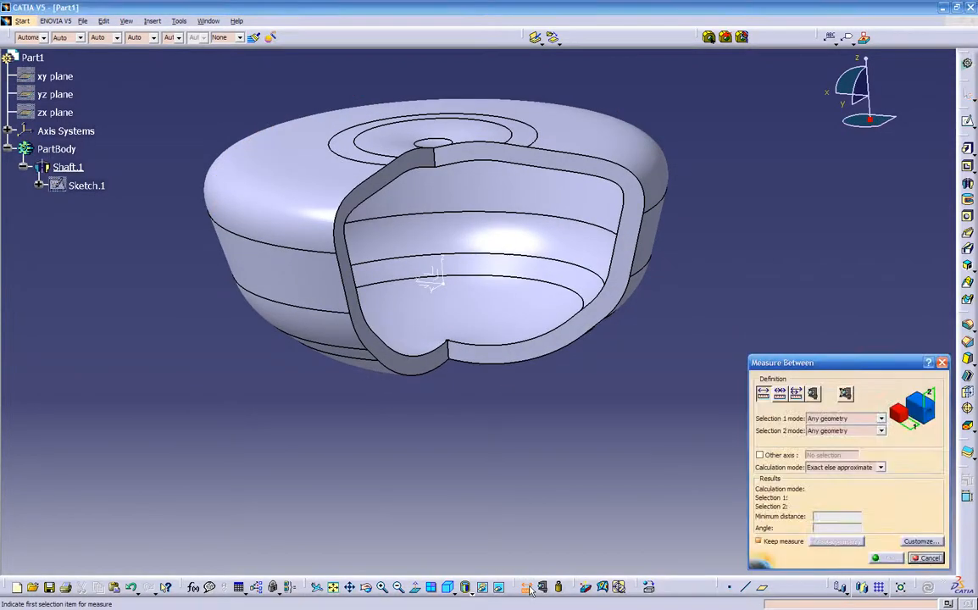
middle_drag(535, 425, 663, 403)
click(872, 418)
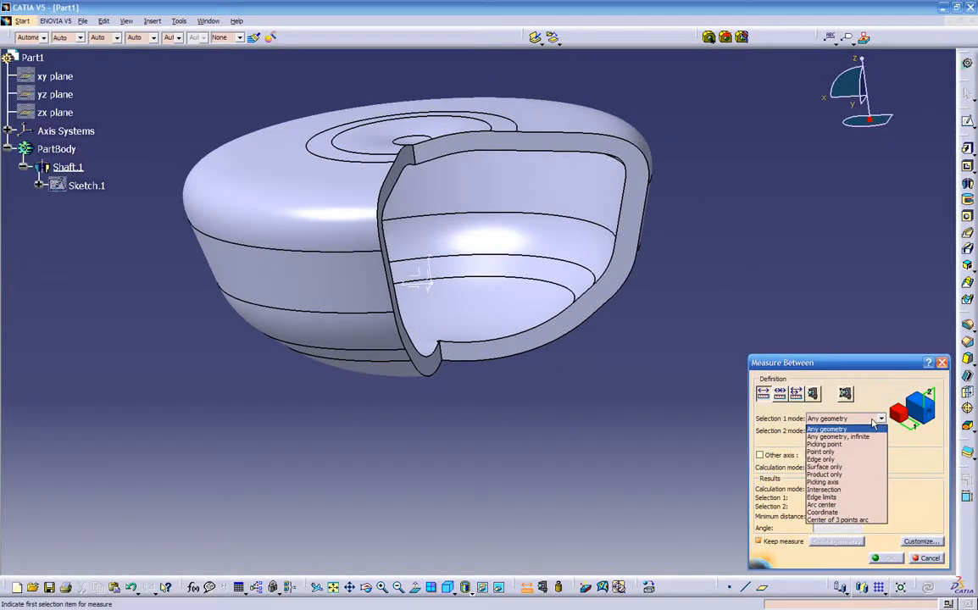
click(868, 428)
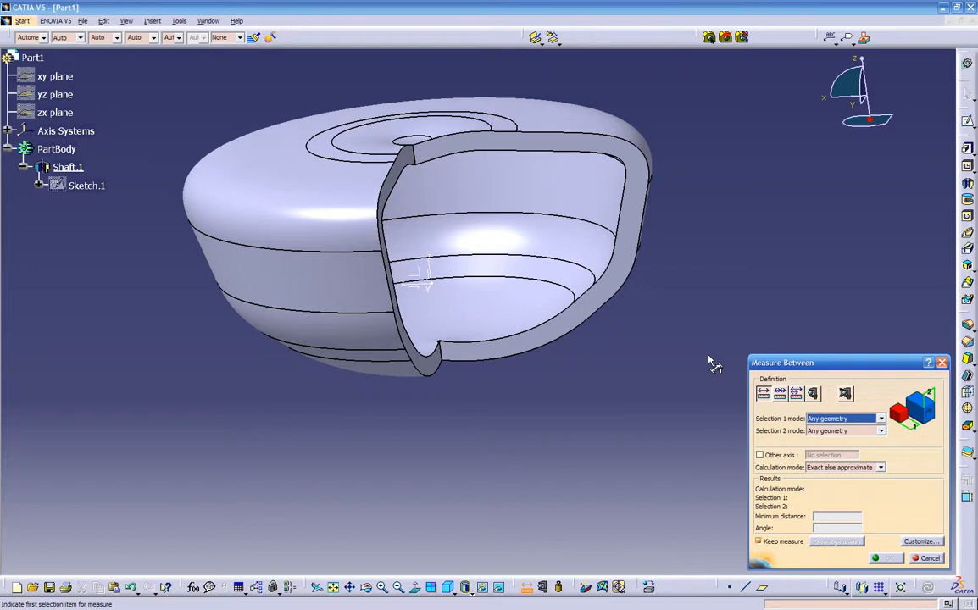
click(926, 557)
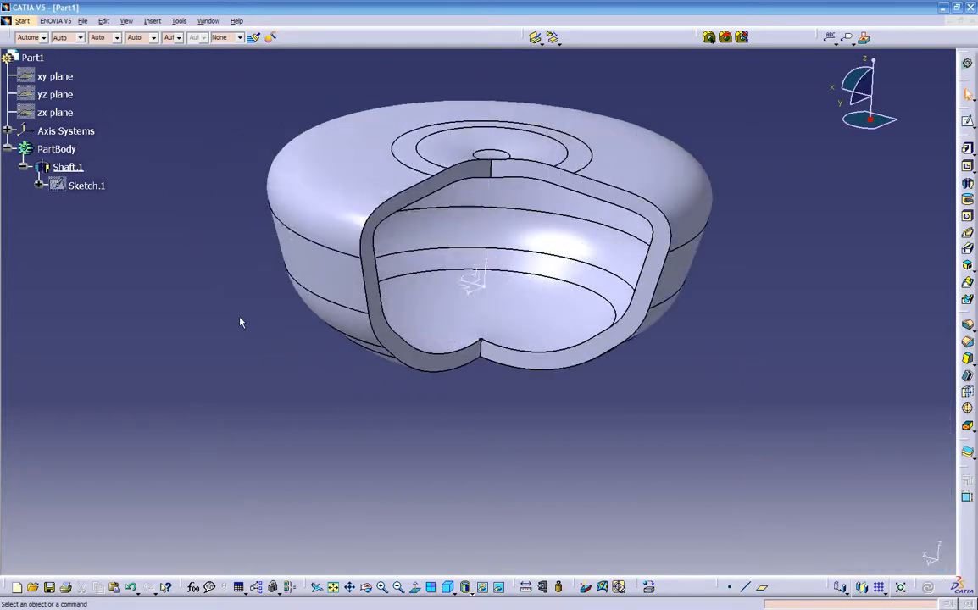
- Start a Measure Between on the cut-open shaft with both selection modes set to Any geometry
middle_drag(485, 393, 523, 375)
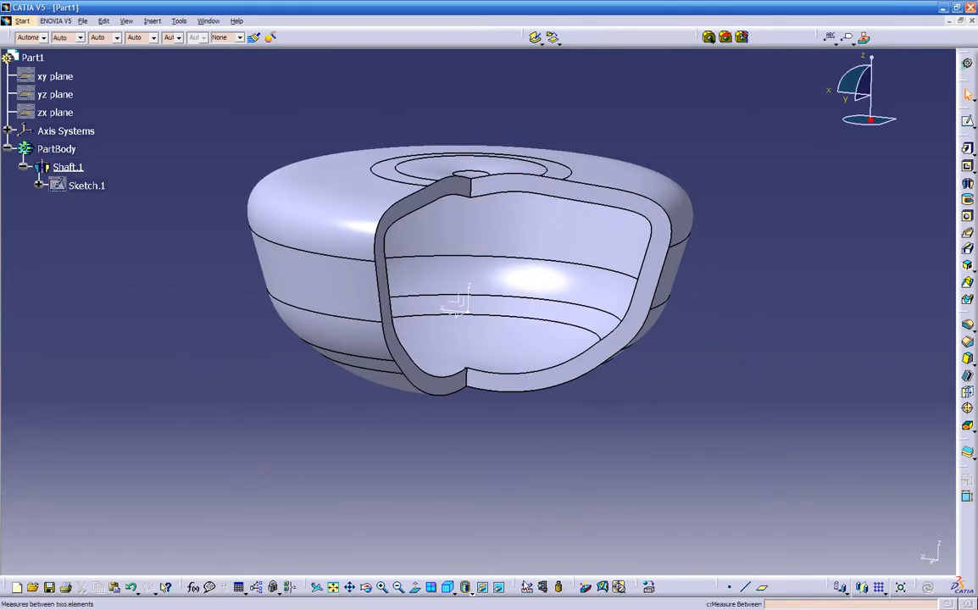
click(526, 587)
mouse_move(535, 463)
middle_down()
mouse_move(611, 353)
mouse_move(603, 389)
mouse_move(526, 402)
mouse_move(535, 362)
middle_up()
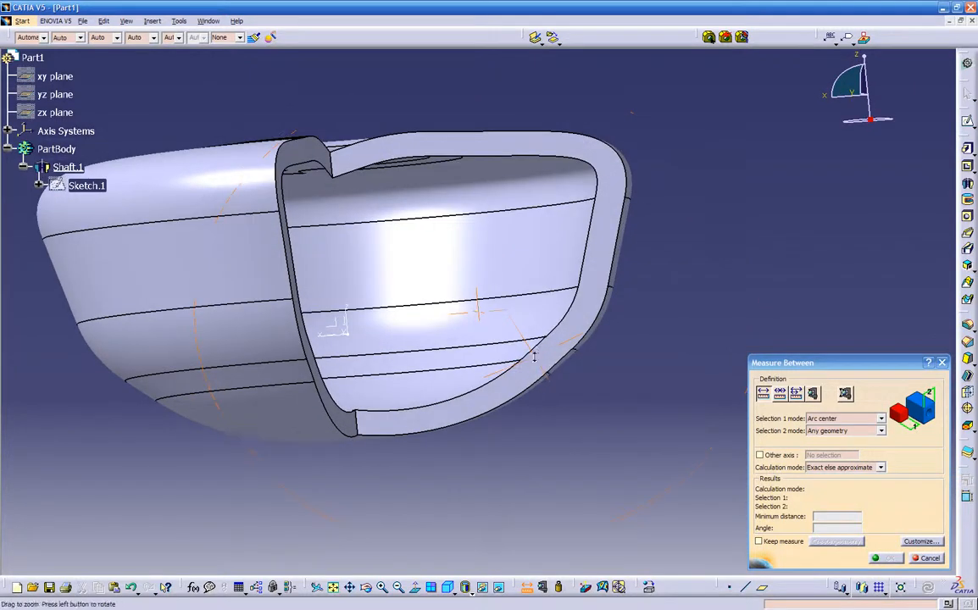
middle_drag(639, 434, 584, 474)
click(823, 419)
click(826, 430)
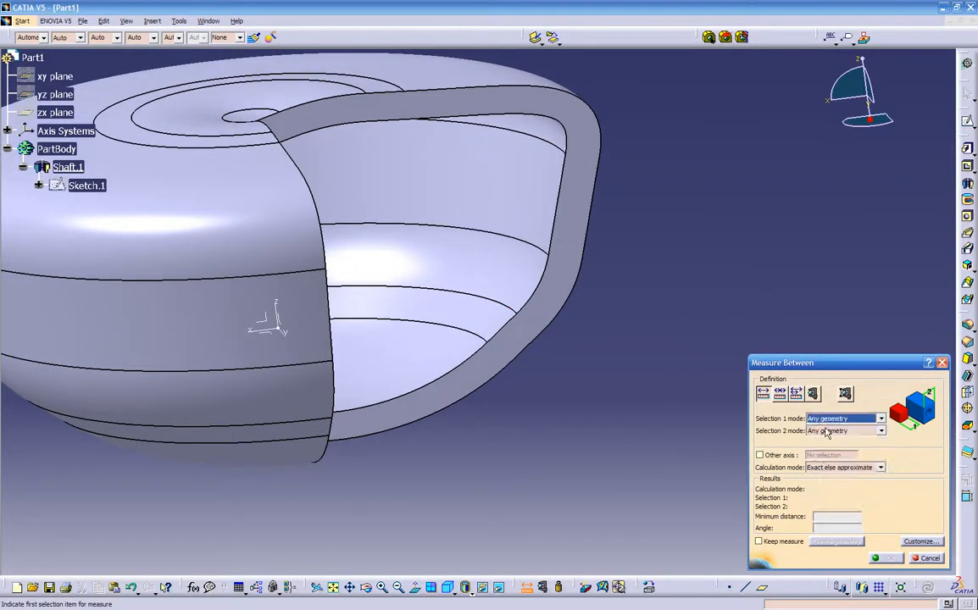
click(828, 432)
click(822, 441)
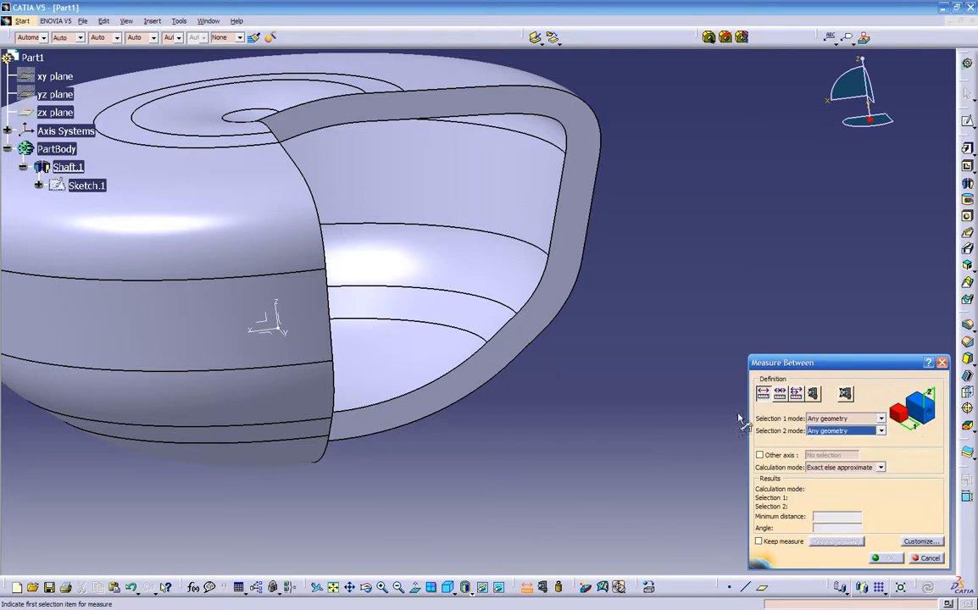
- Measure the wall thickness between the inner and outer edges of the lower cut face, moving the measurement label clear of the solid
click(527, 347)
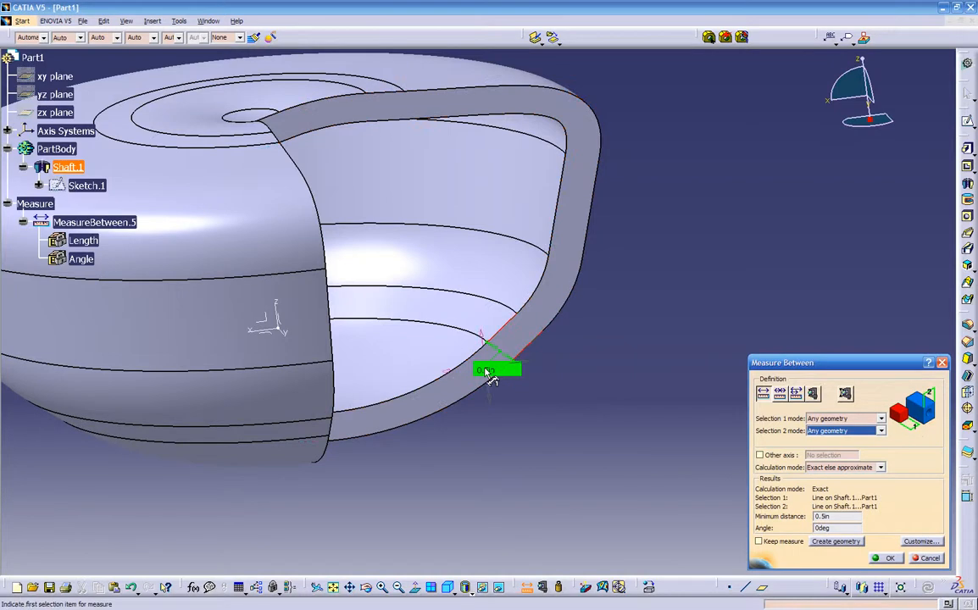
drag(489, 374, 632, 396)
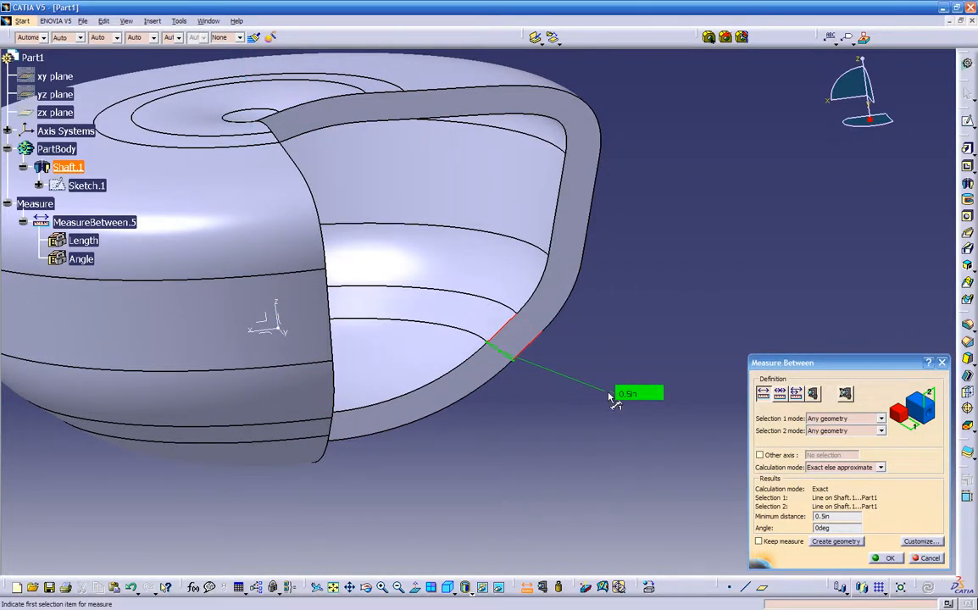
middle_drag(556, 456, 605, 458)
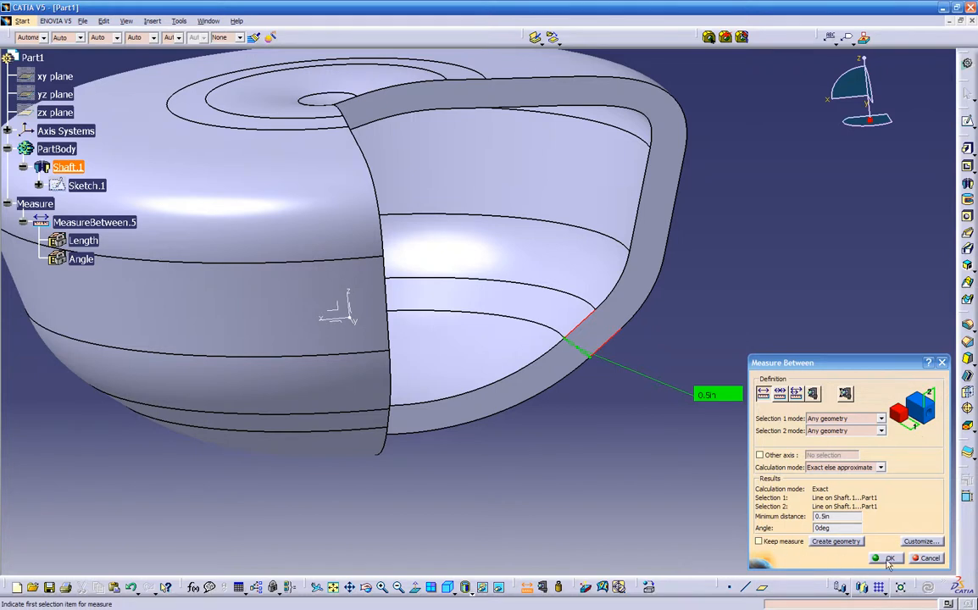
click(887, 559)
middle_drag(604, 471, 651, 461)
mouse_move(470, 453)
middle_down()
mouse_move(482, 445)
mouse_move(465, 458)
middle_up()
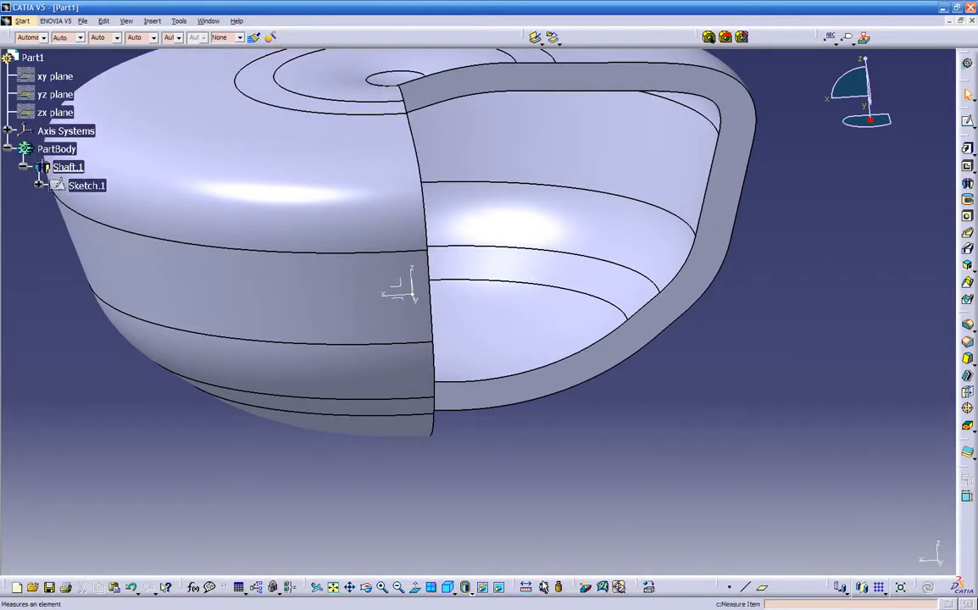
- Measure the wall thickness between the inner and outer straight section edges, keeping the measure and placing its label outside the part
click(526, 586)
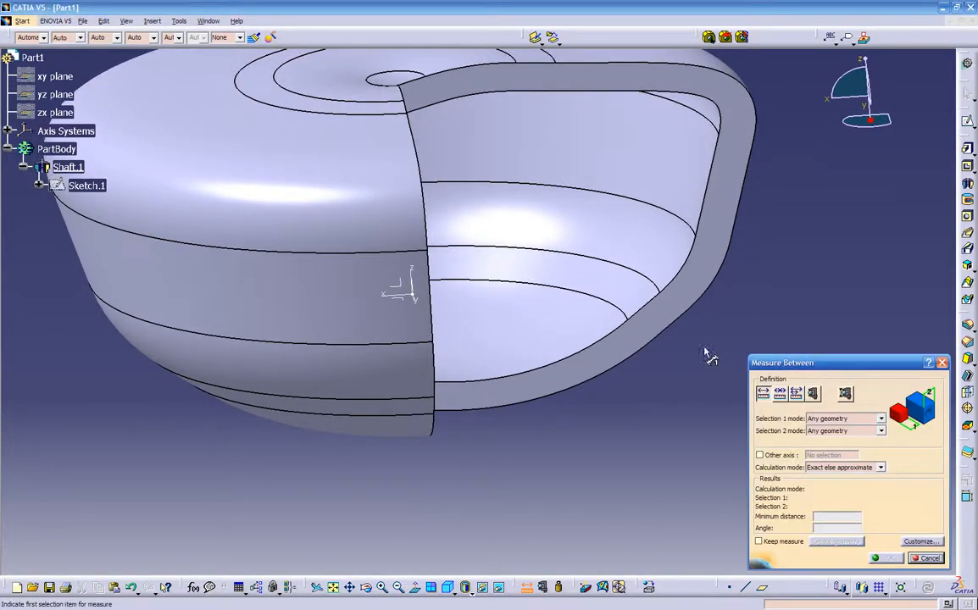
click(650, 310)
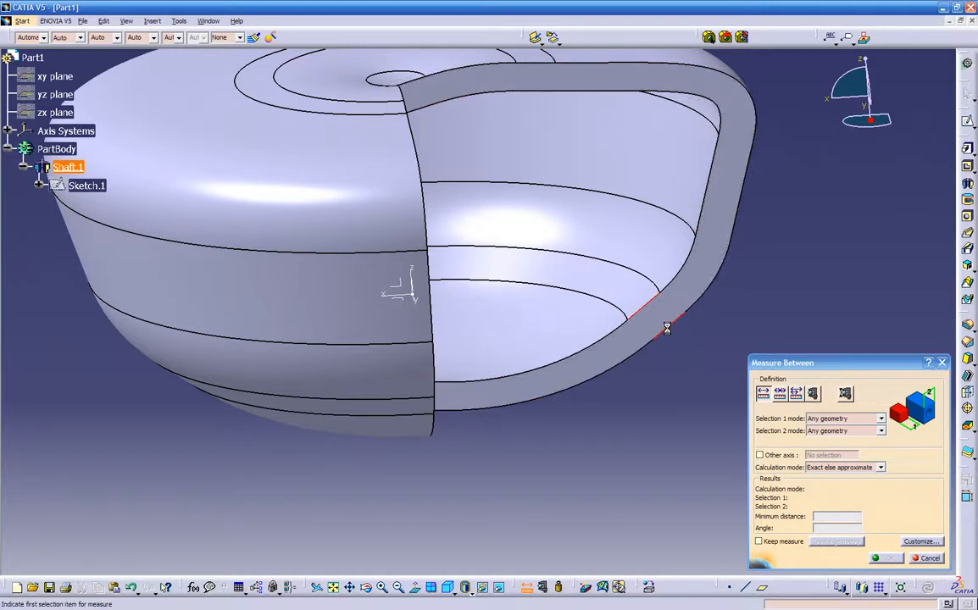
click(667, 328)
click(760, 542)
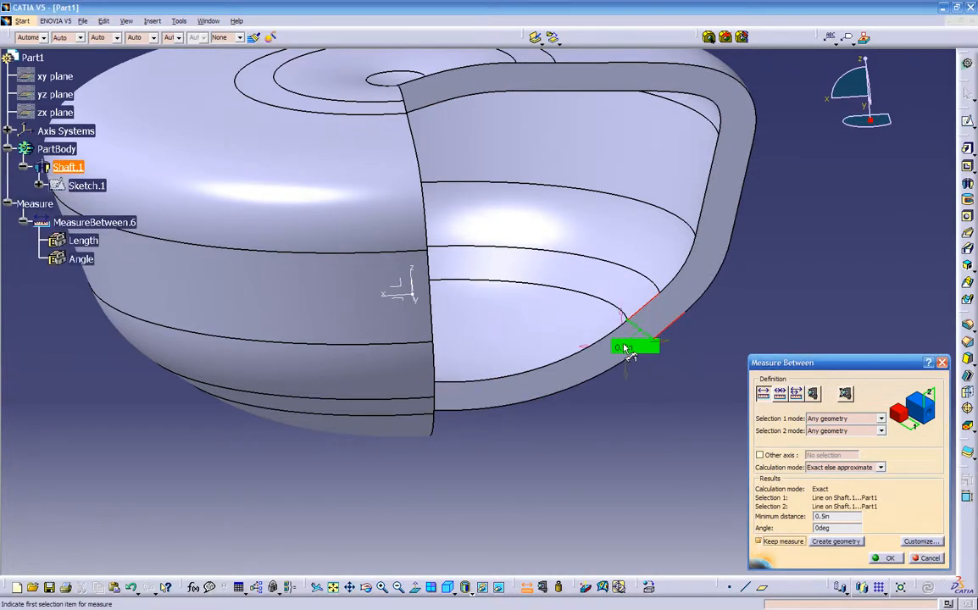
drag(644, 345, 889, 332)
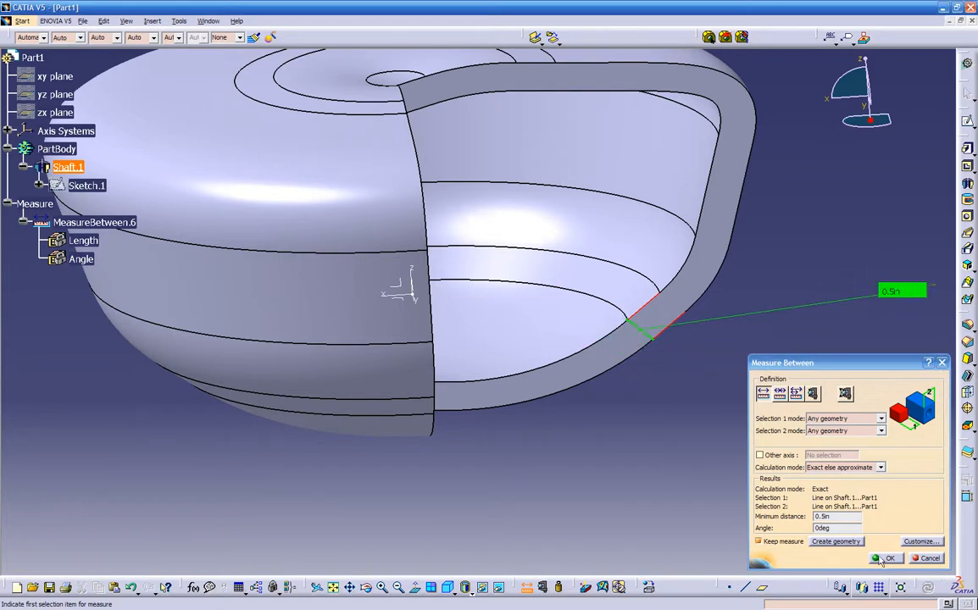
click(881, 558)
- Edit Shaft.1 and set its thin-wall Thickness1 to 1 in
middle_drag(675, 478, 543, 445)
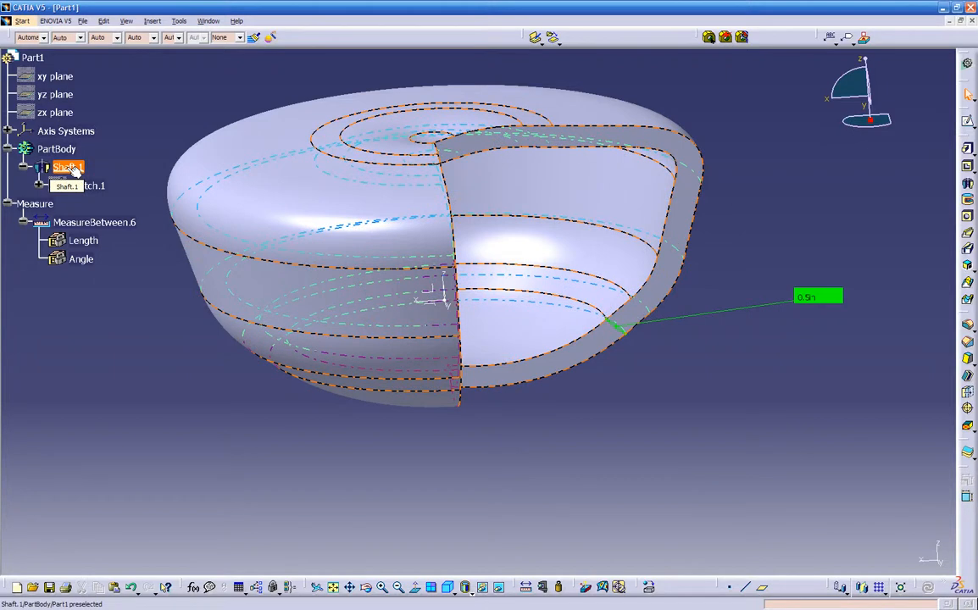
click(69, 169)
double_click(66, 168)
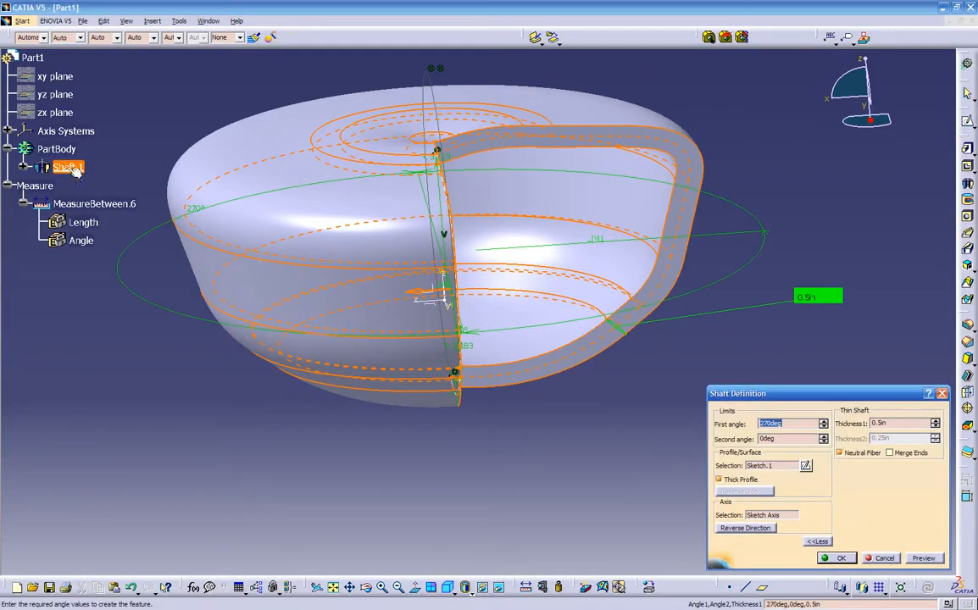
click(898, 422)
text(1)
click(838, 558)
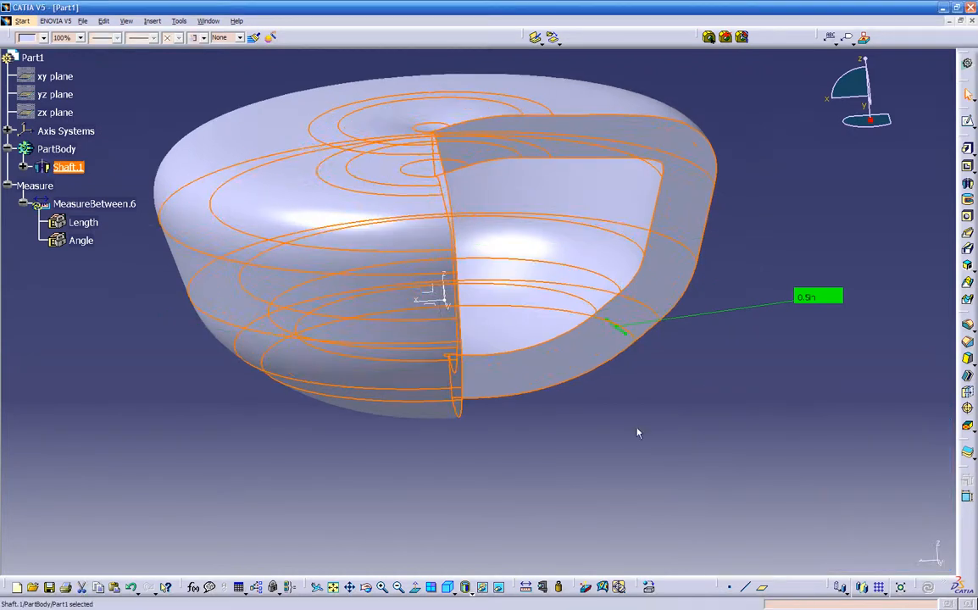
click(680, 424)
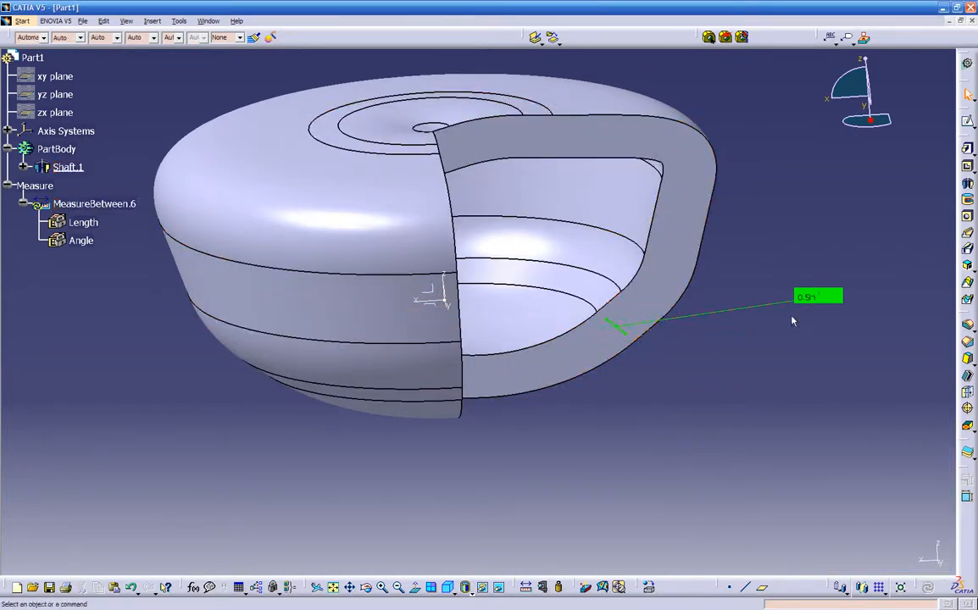
- Try to refresh the kept measurement with a local update of Part1
right_click(34, 59)
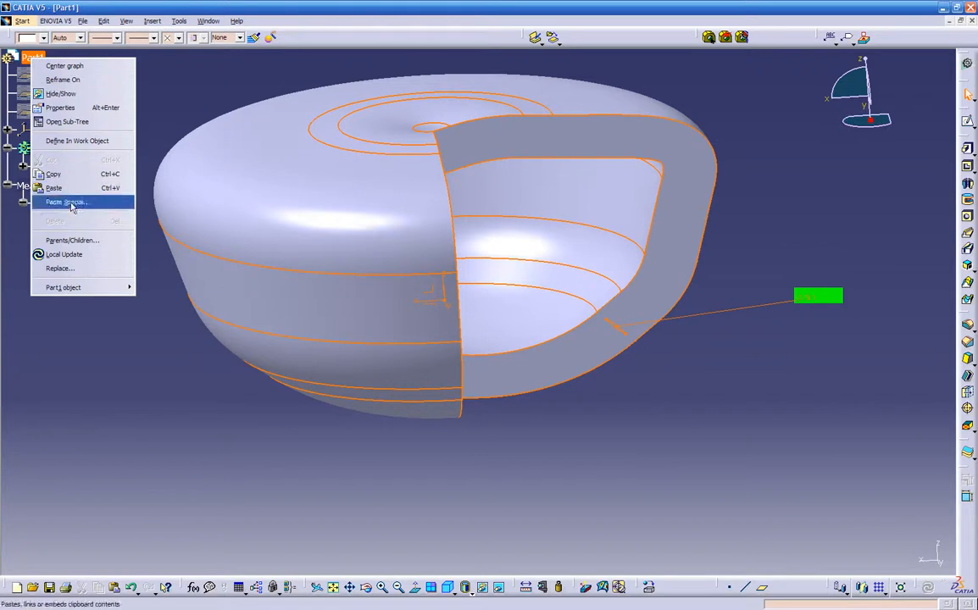
click(66, 254)
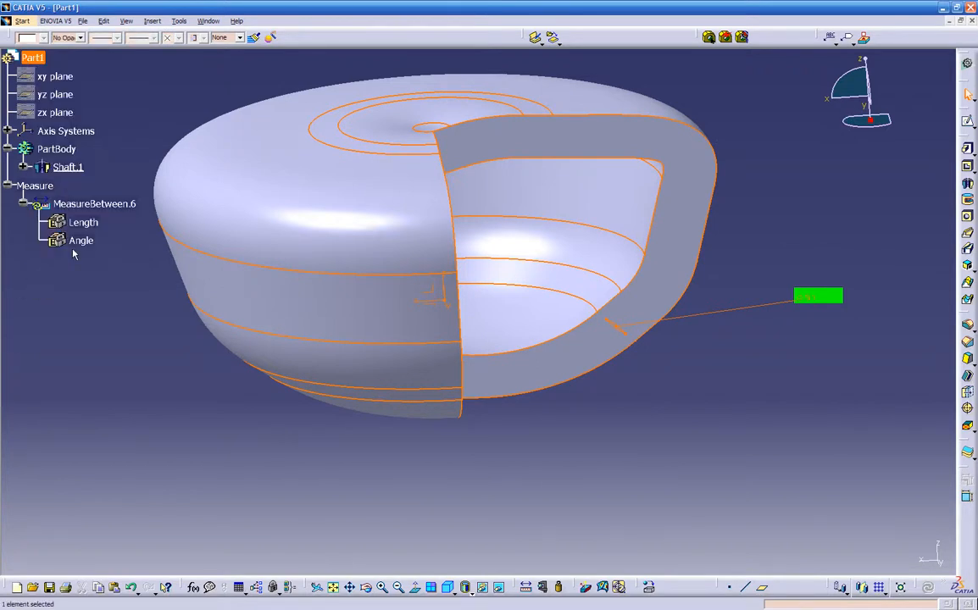
click(155, 362)
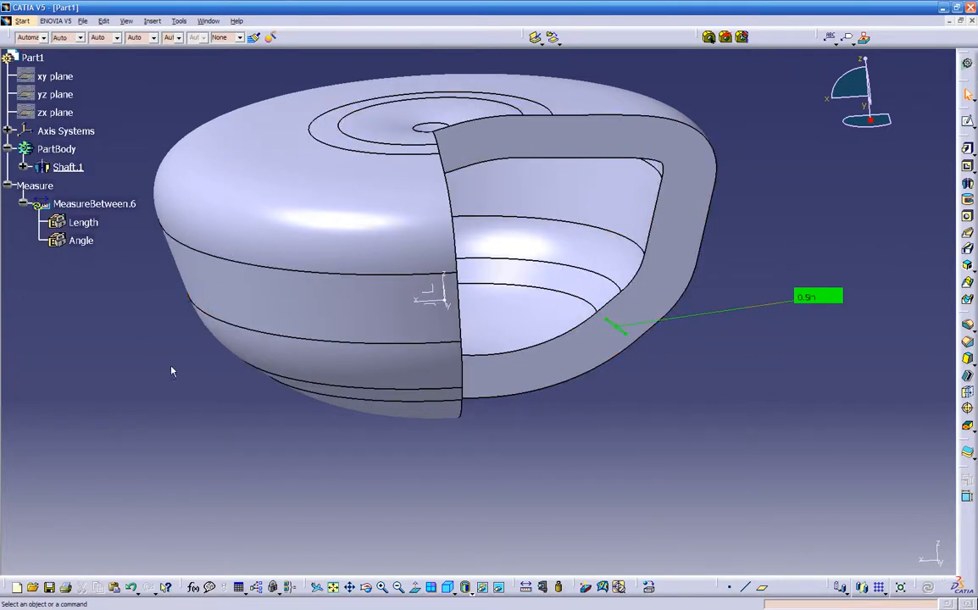
- Run a local update on the kept MeasureBetween.6 wall-thickness measurement
click(68, 209)
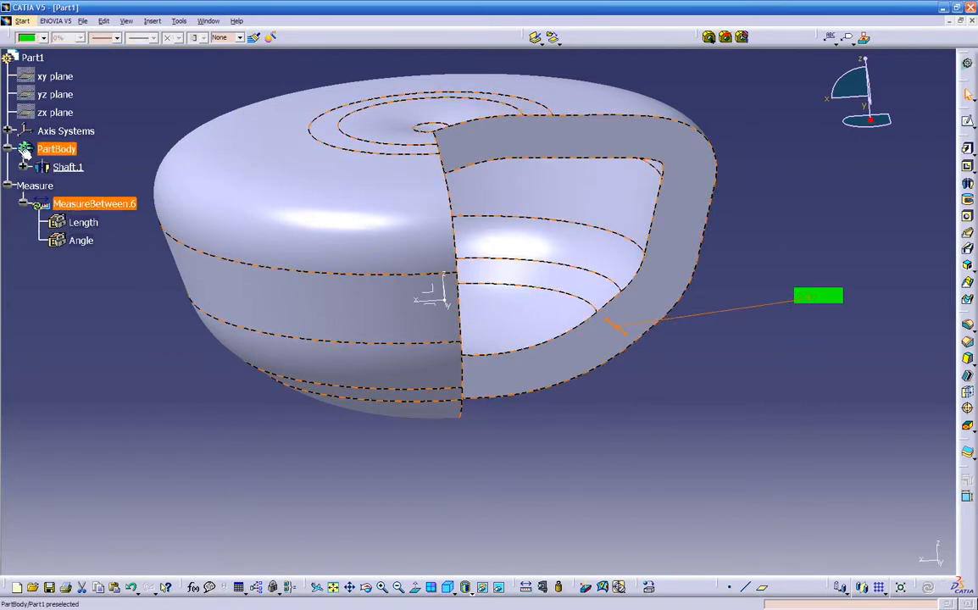
middle_drag(96, 353, 144, 359)
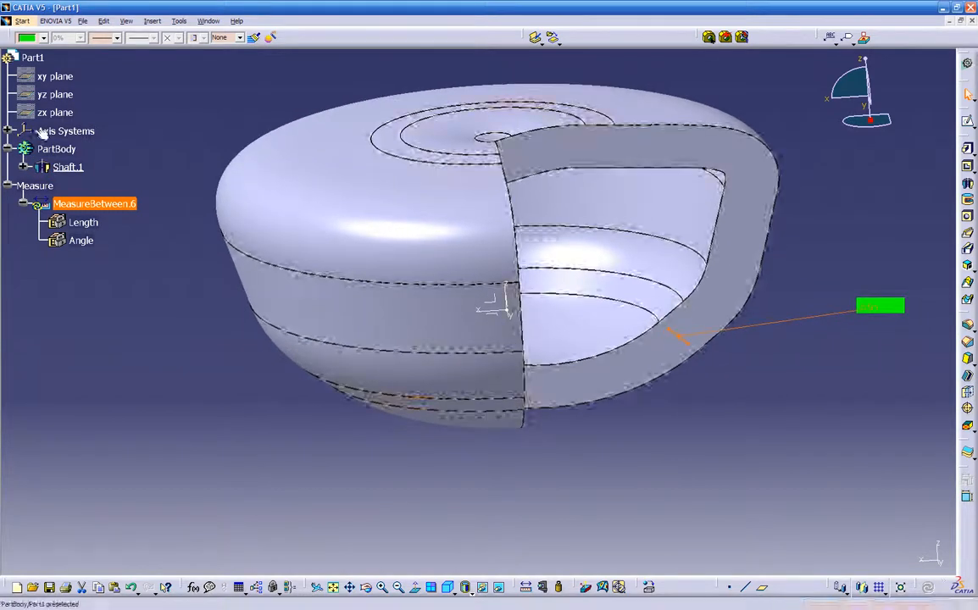
click(9, 92)
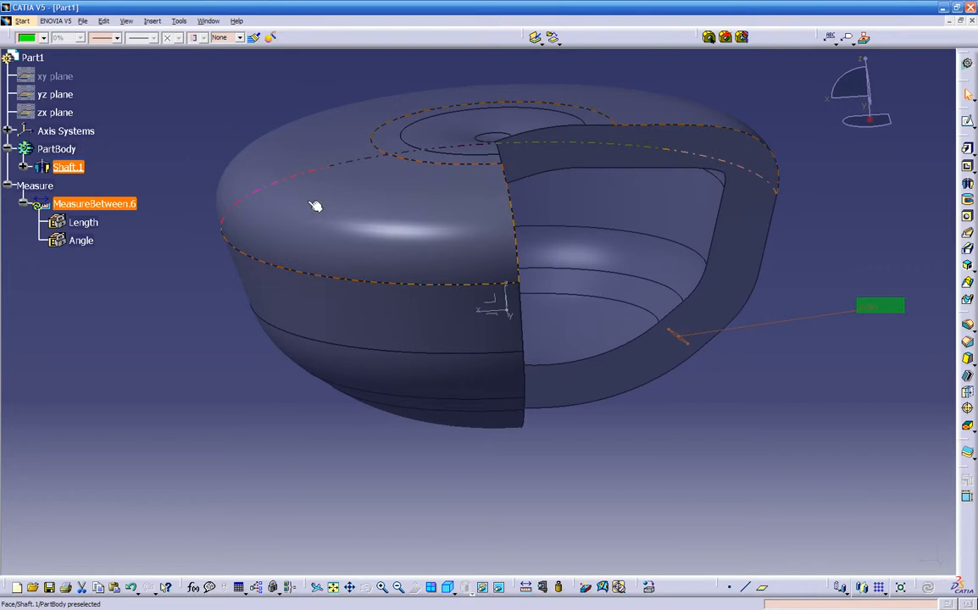
ctrl+middle_drag(181, 337, 238, 172)
ctrl+middle_drag(253, 105, 245, 112)
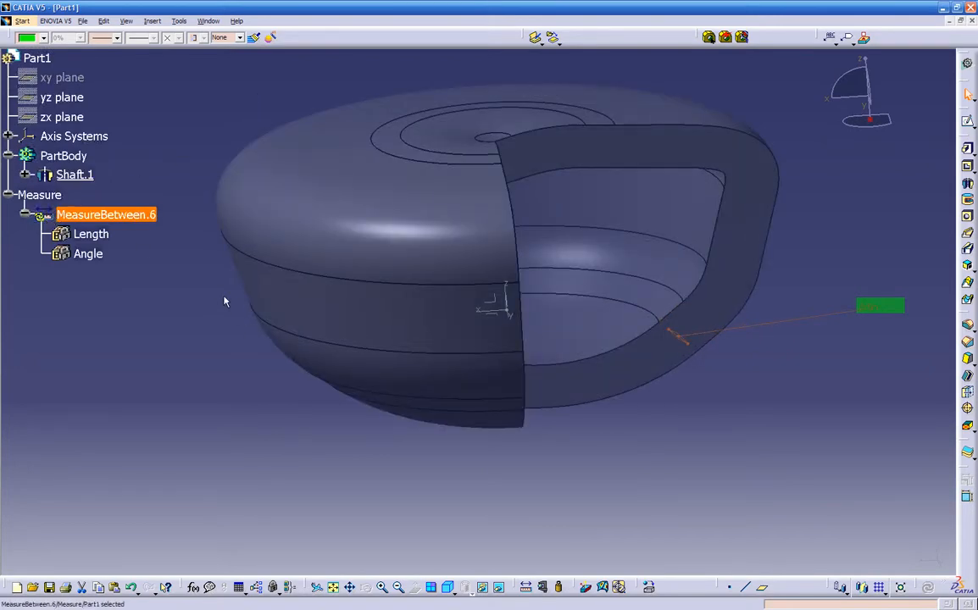
key(F3)
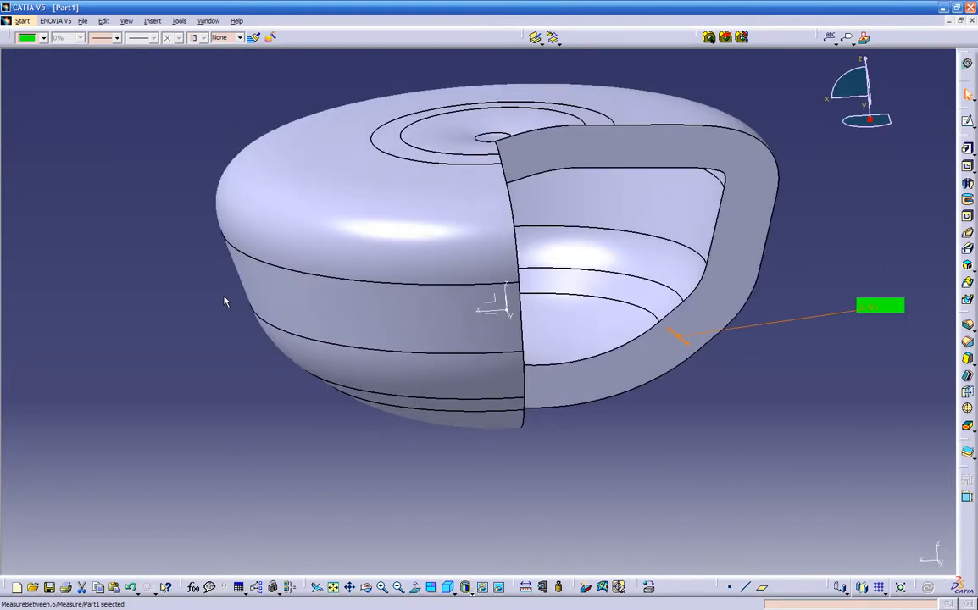
key(F3)
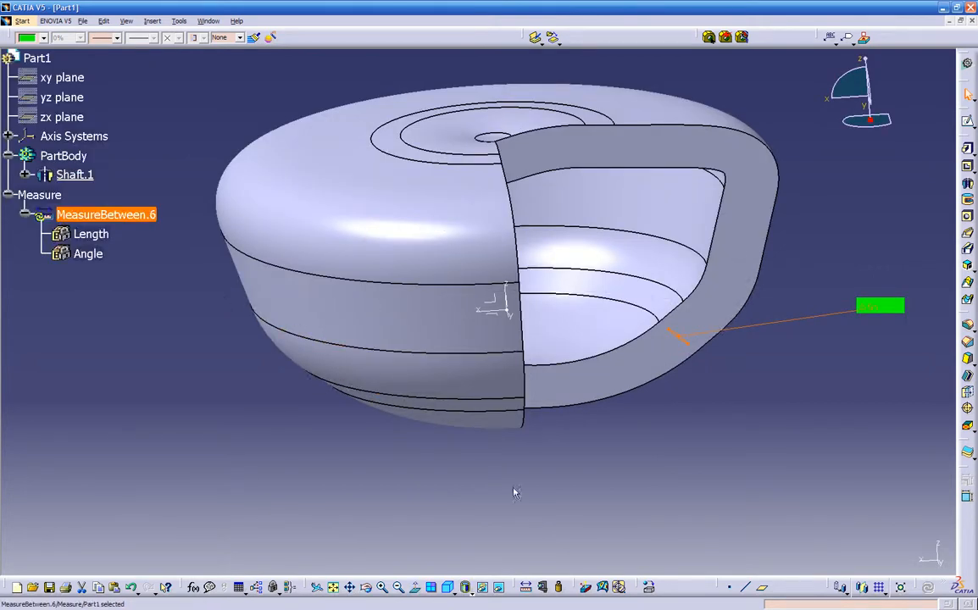
right_click(127, 219)
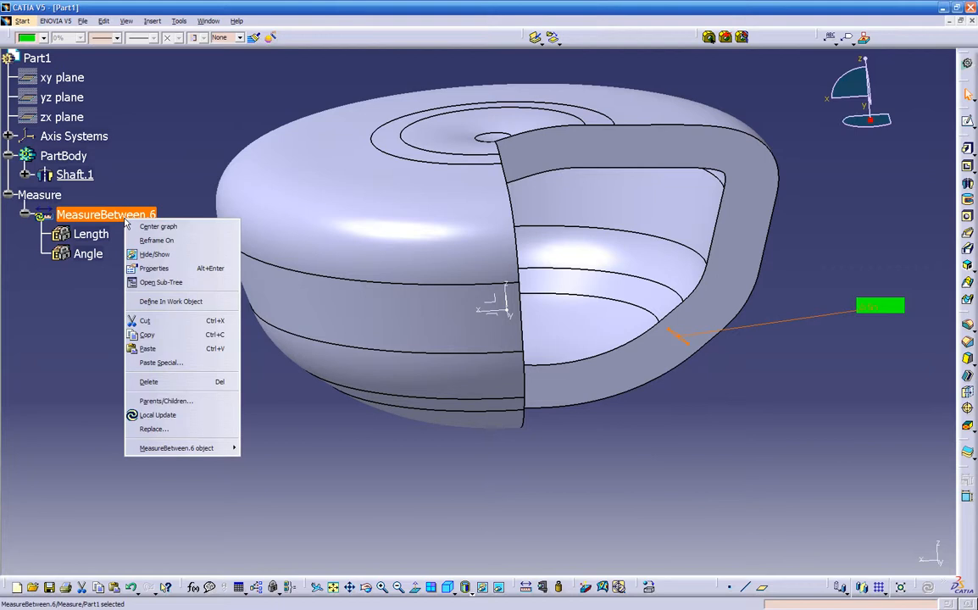
click(161, 415)
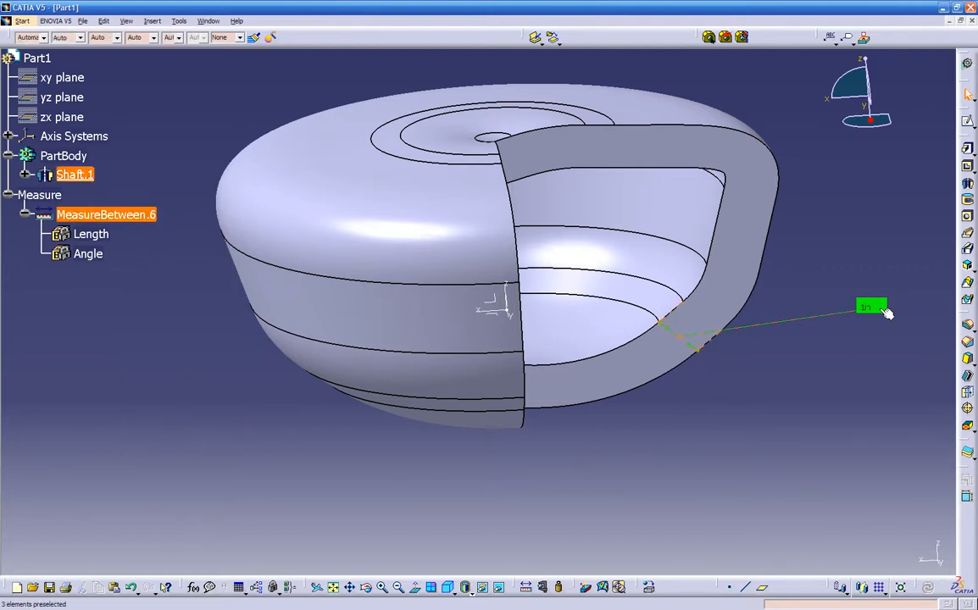
- Activate the specification tree, reduce its text size and reposition it in the window
middle_drag(703, 424, 543, 406)
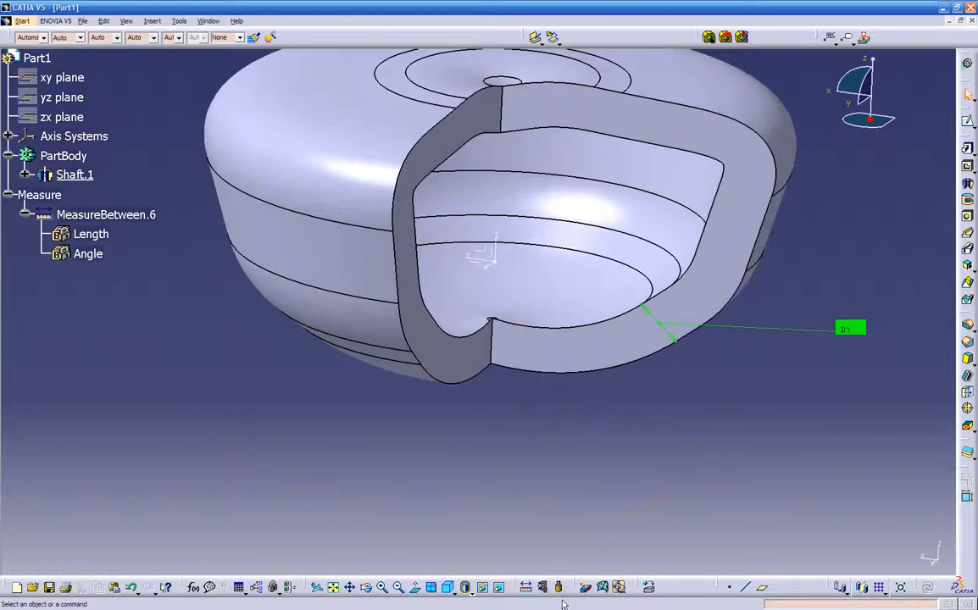
middle_drag(210, 306, 194, 346)
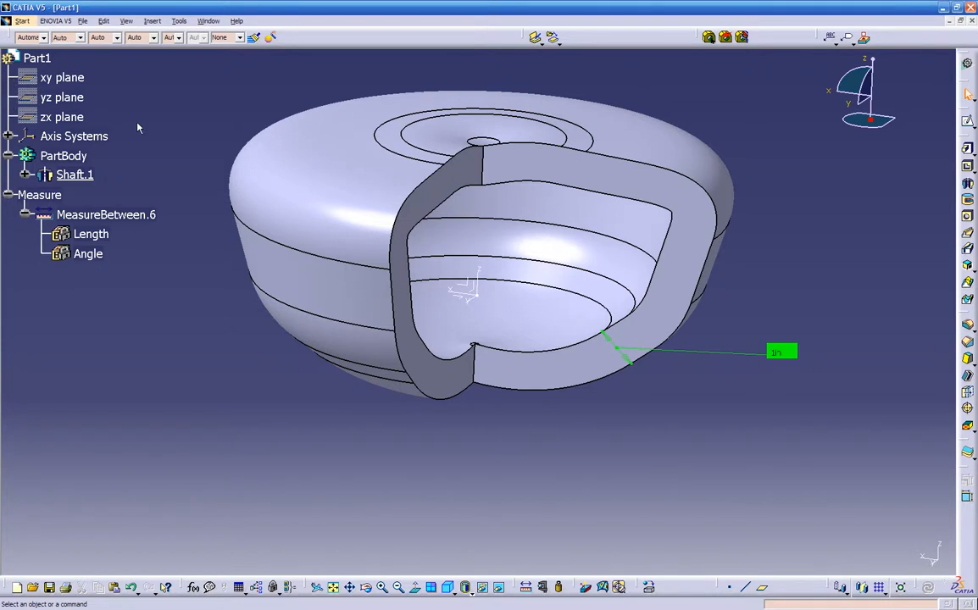
click(10, 101)
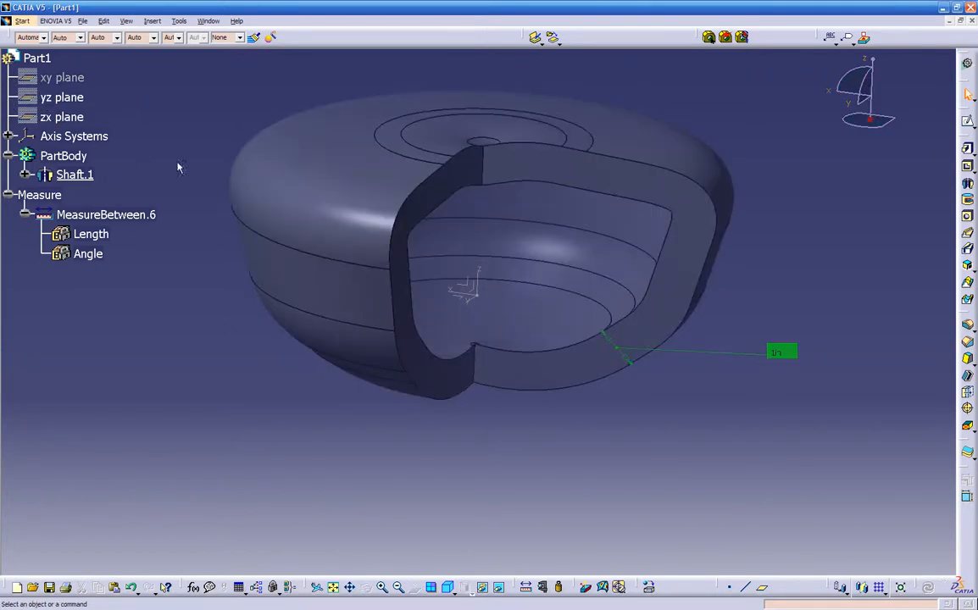
mouse_move(181, 297)
ctrl+middle_down()
mouse_move(197, 227)
mouse_move(194, 276)
mouse_move(183, 283)
mouse_move(201, 186)
mouse_move(195, 207)
mouse_move(196, 195)
ctrl+middle_up()
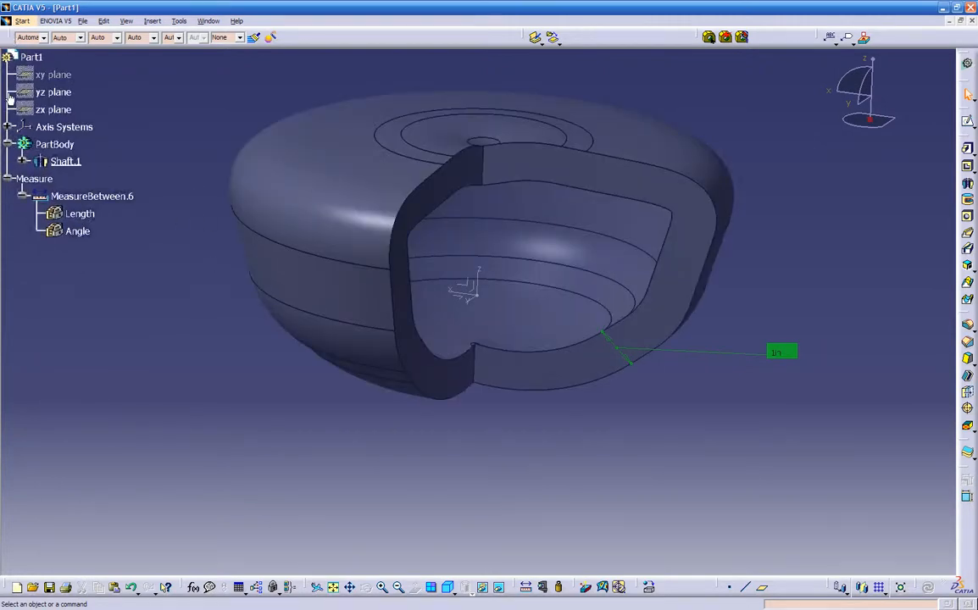
mouse_move(12, 97)
middle_down()
mouse_move(190, 125)
mouse_move(174, 270)
mouse_move(34, 190)
mouse_move(235, 167)
mouse_move(61, 125)
mouse_move(58, 215)
mouse_move(8, 85)
middle_up()
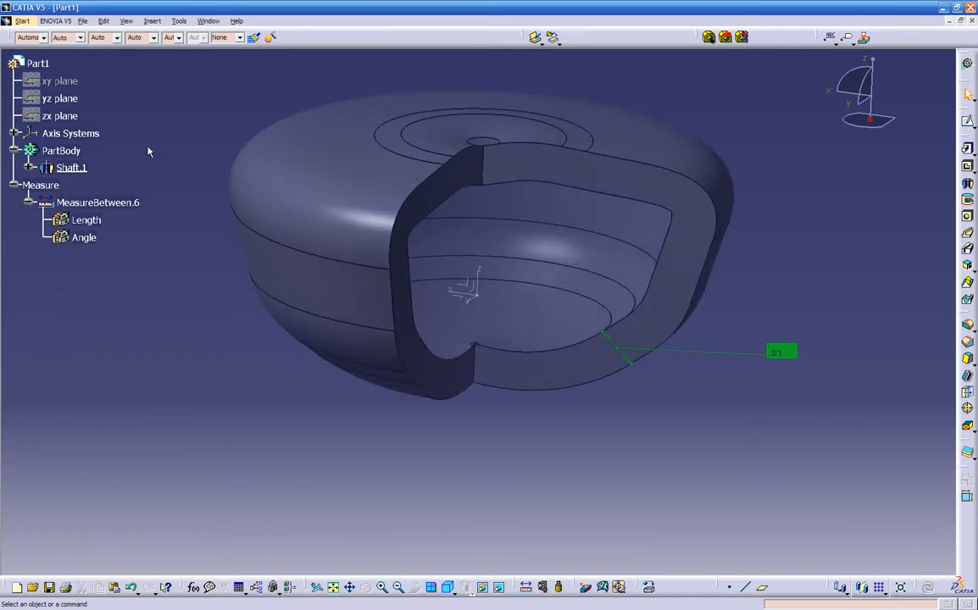
- Hide and redisplay the specification tree repeatedly, leaving it shown with the model view active
key(F3)
key(F3)
ctrl+middle_drag(148, 152, 219, 157)
click(14, 111)
key(F3)
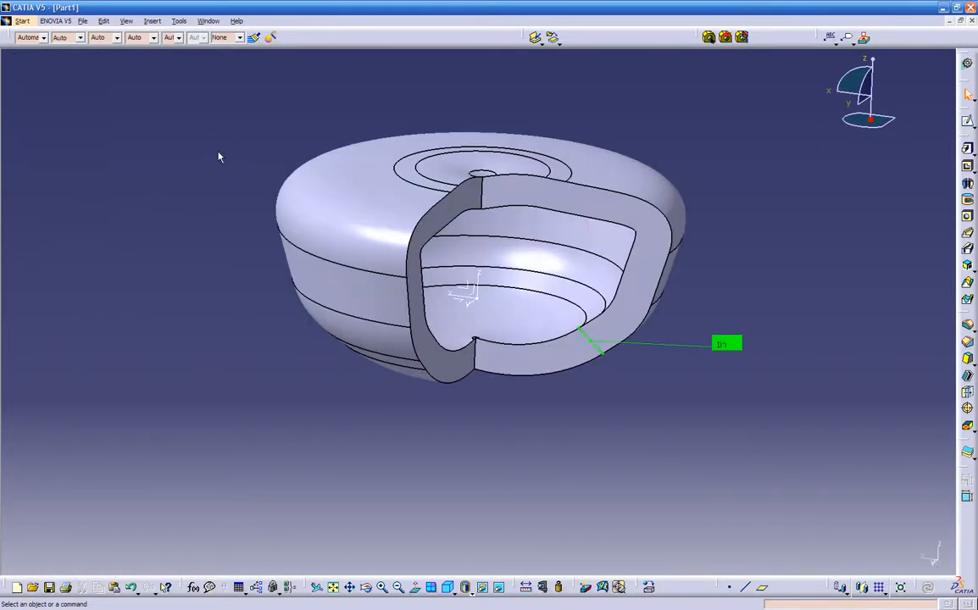
key(F3)
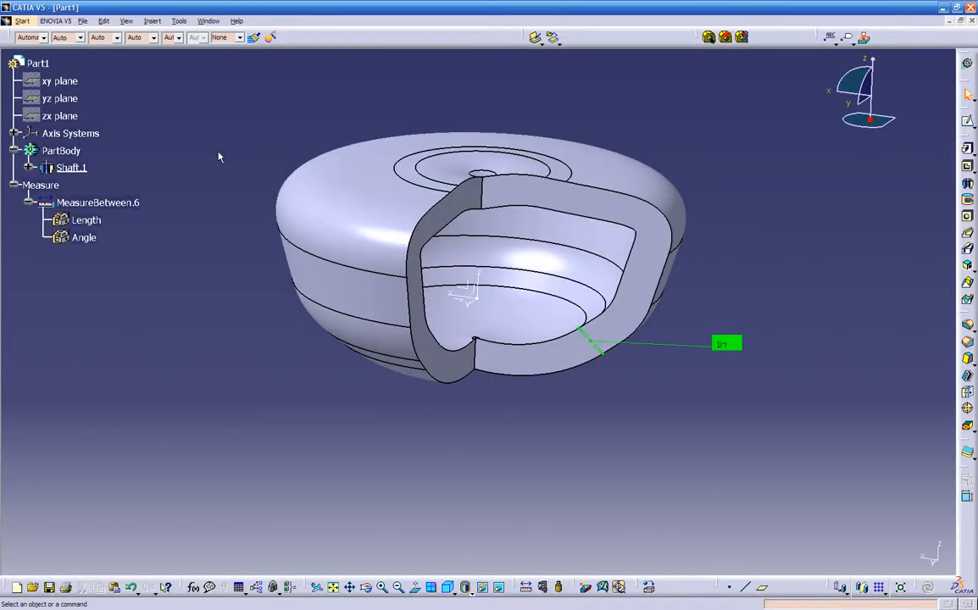
key(F3)
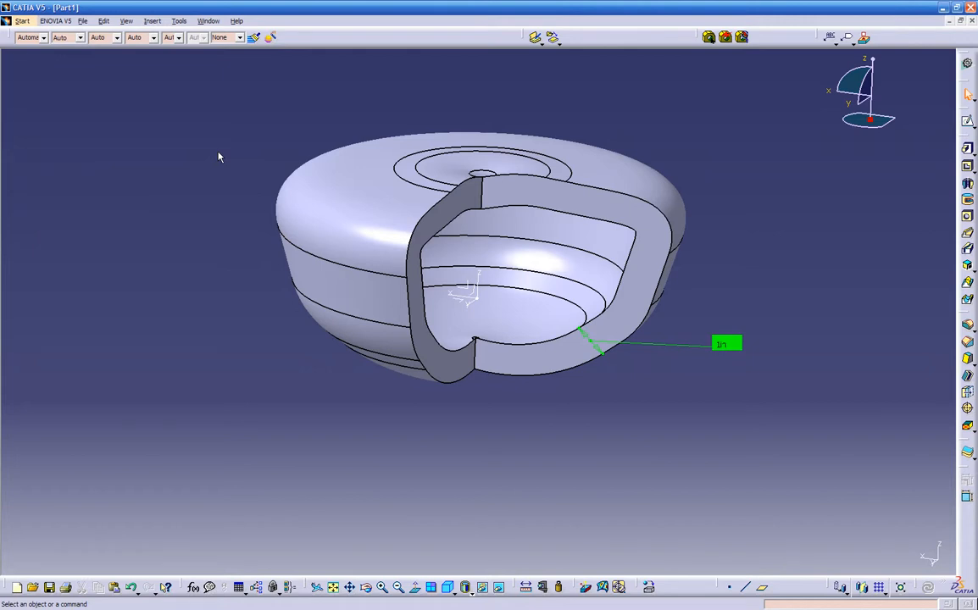
key(F3)
key(F3)
key(F3)
key(F3)
key(F3)
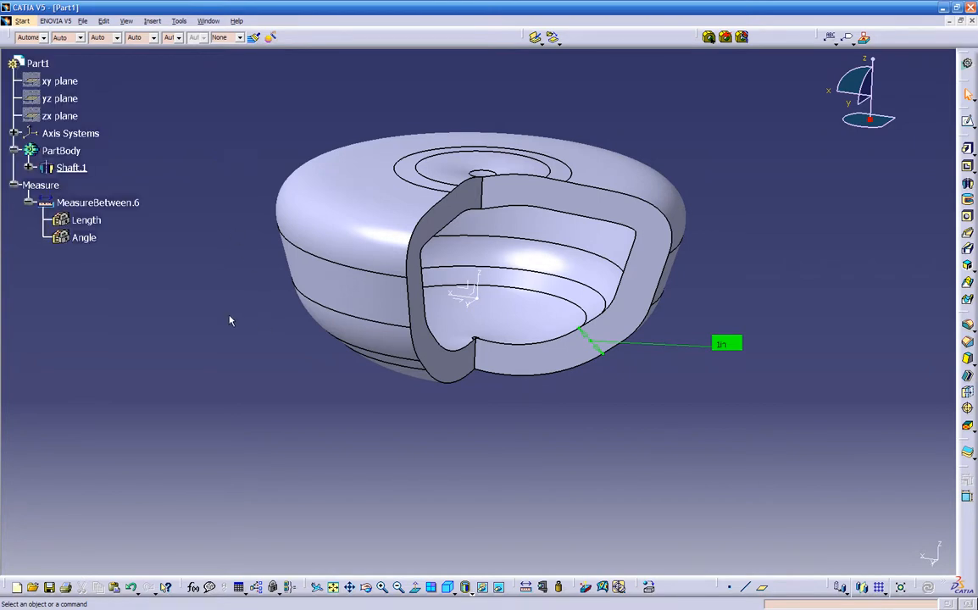
- Examine the cutaway and wall section of the revolved part from several angles
middle_drag(271, 342, 247, 355)
middle_drag(373, 459, 307, 417)
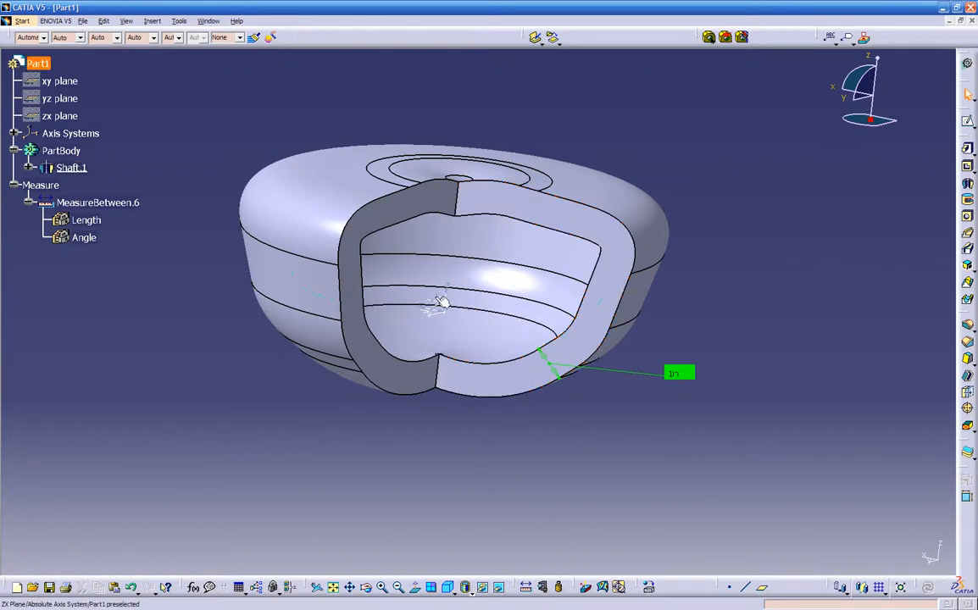
middle_drag(481, 405, 245, 292)
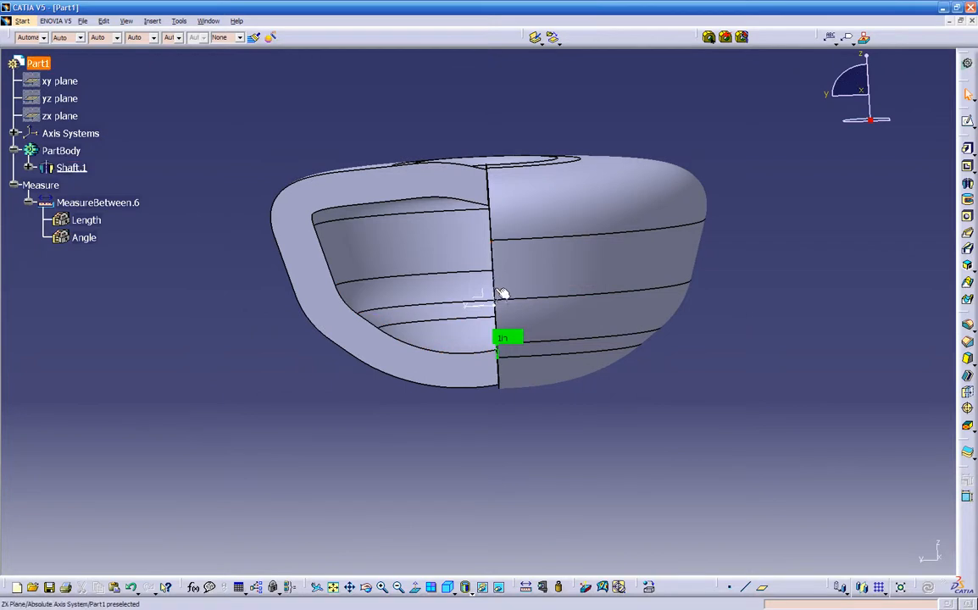
middle_drag(500, 308, 593, 315)
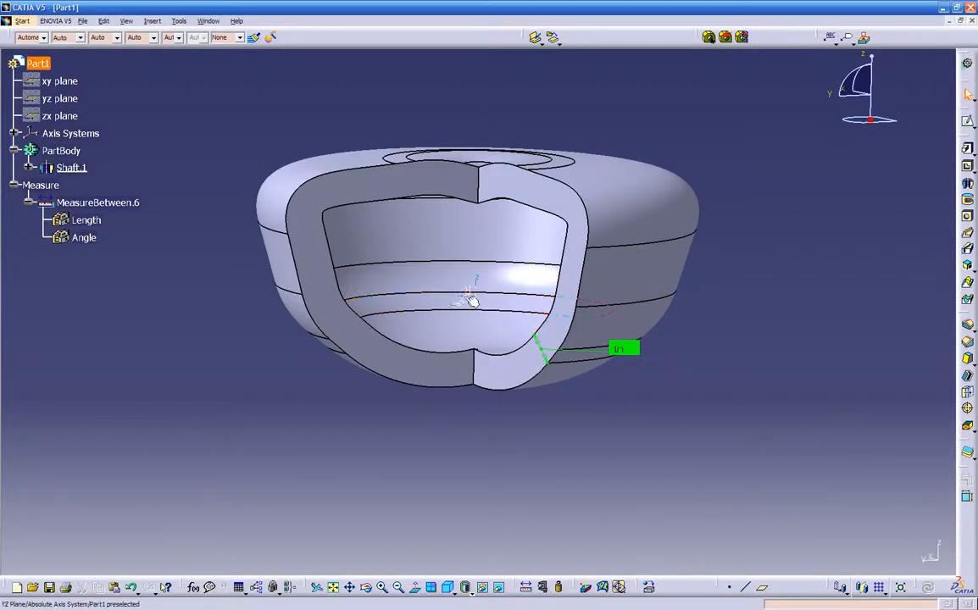
middle_drag(449, 346, 515, 314)
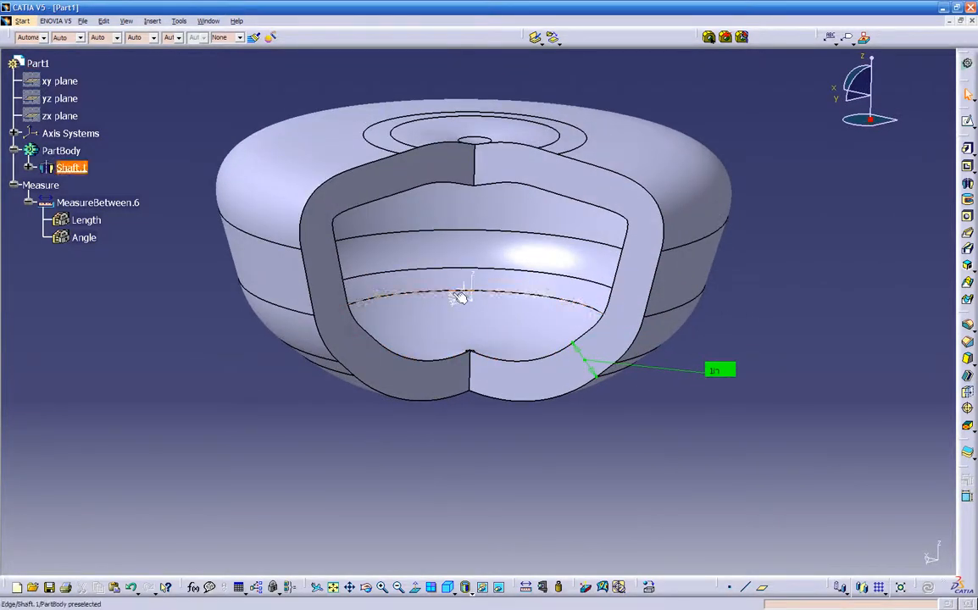
middle_drag(449, 294, 505, 306)
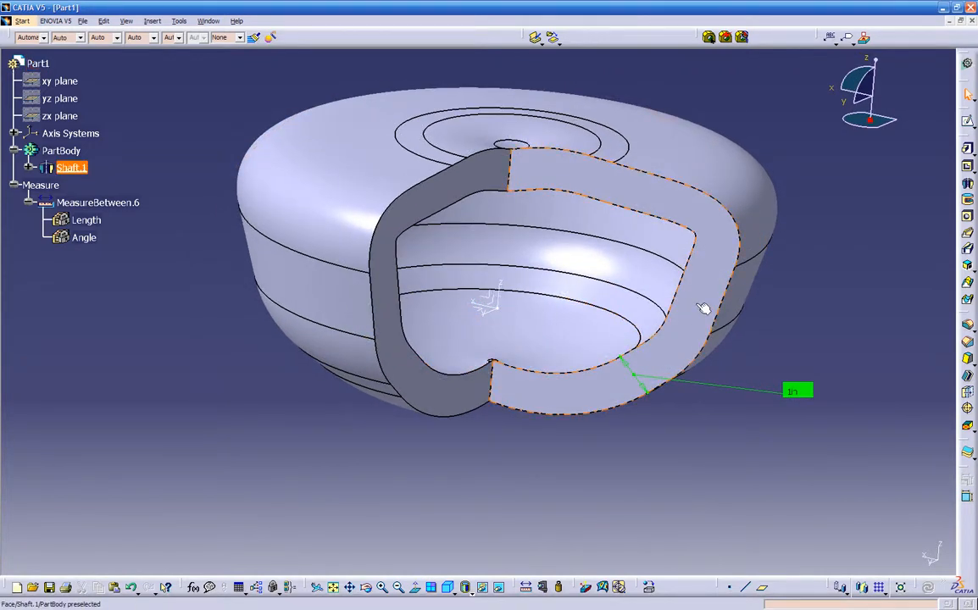
middle_drag(641, 381, 483, 411)
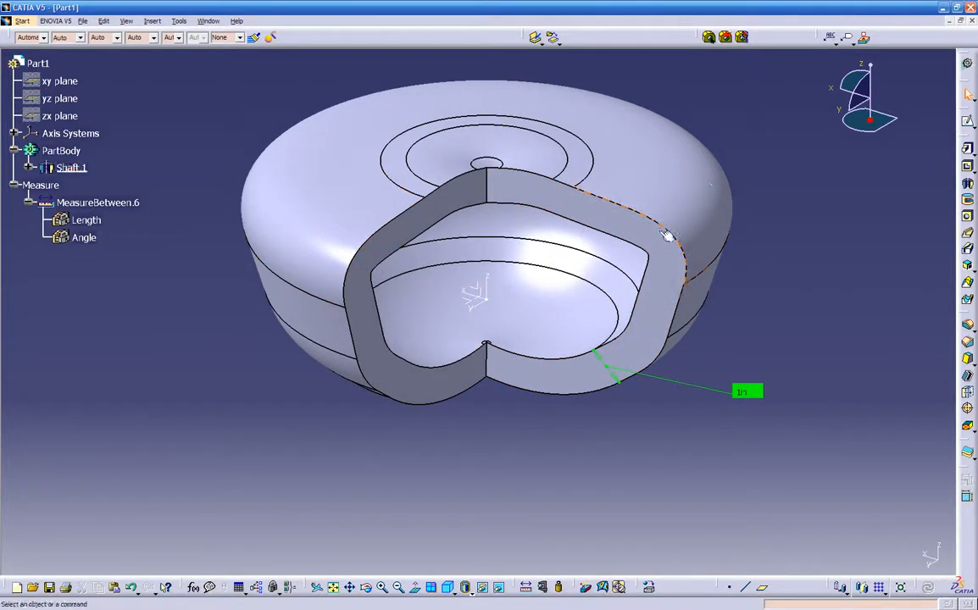
- Set the first angle of Shaft.1 to 223deg and inspect the widened cutaway from several angles
double_click(61, 168)
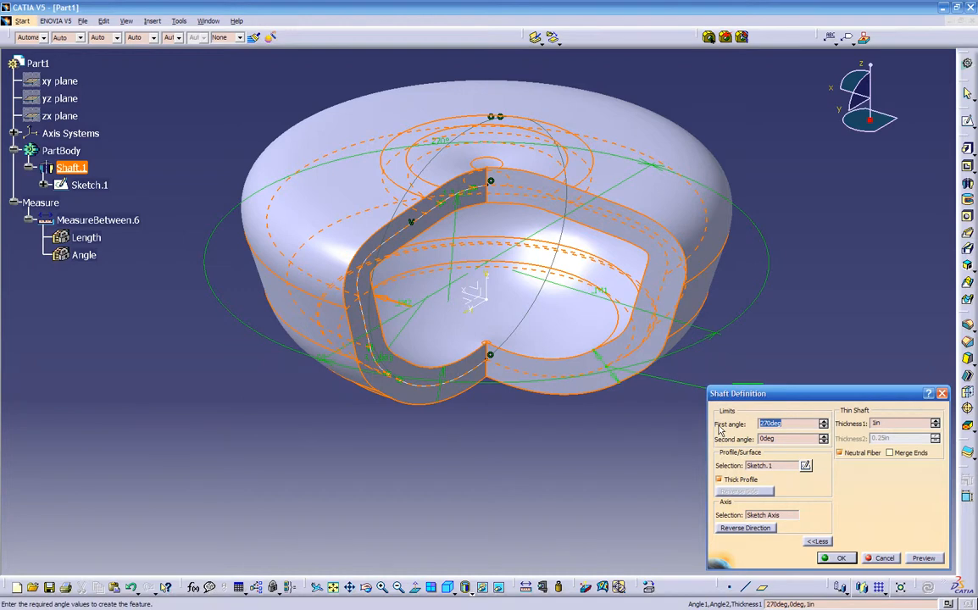
text(223)
click(837, 559)
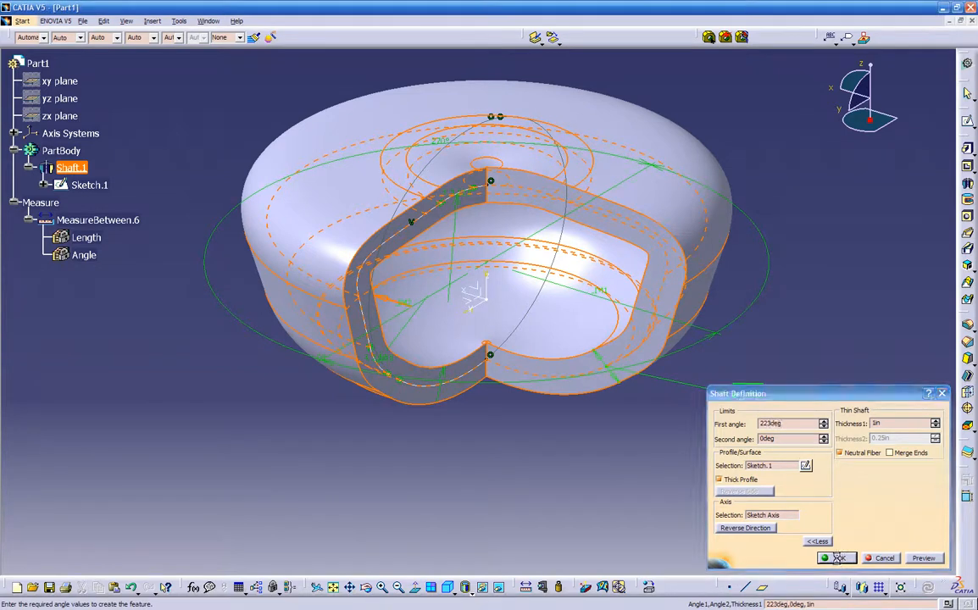
middle_drag(559, 443, 487, 450)
click(750, 220)
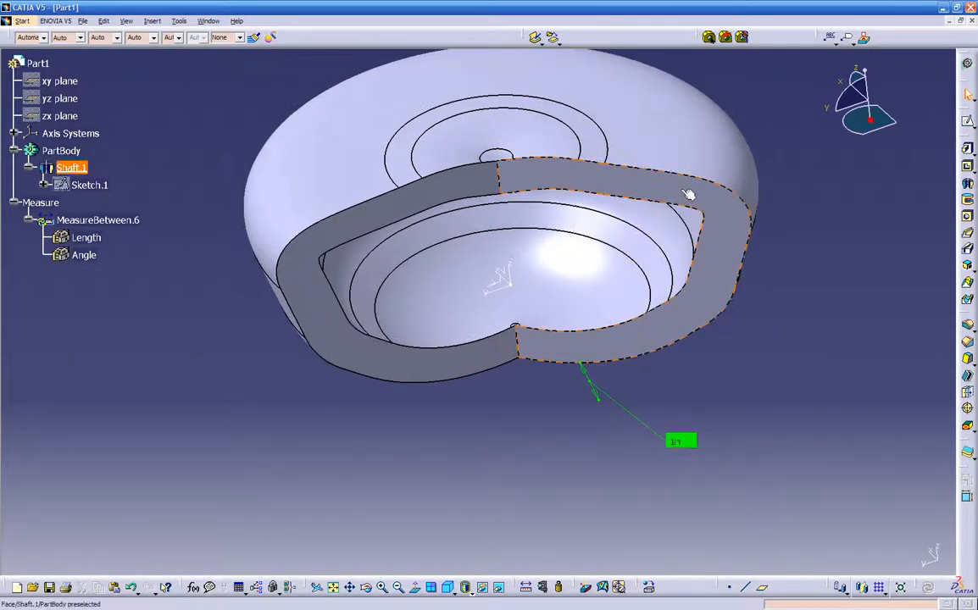
middle_drag(715, 273, 526, 398)
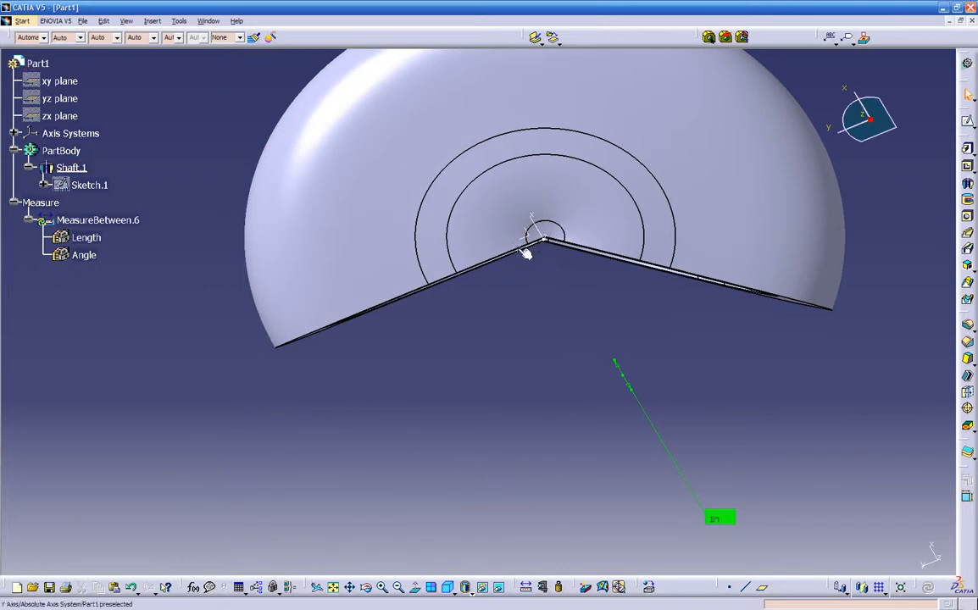
middle_drag(550, 405, 564, 245)
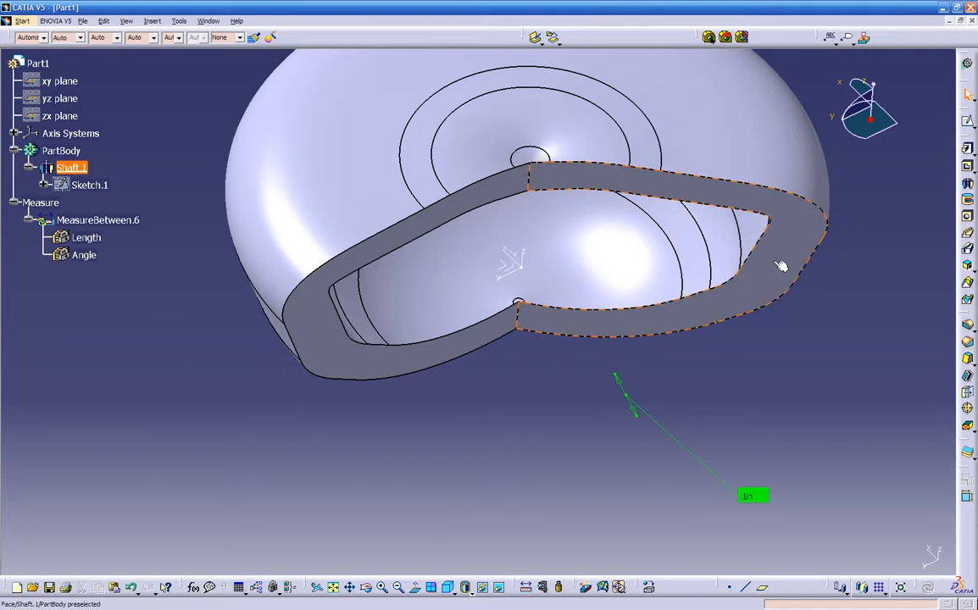
- Sketch an oriented rectangle on the shaft's cut face, starting inside the outer wall and extending outward, and exit the sketch
click(967, 120)
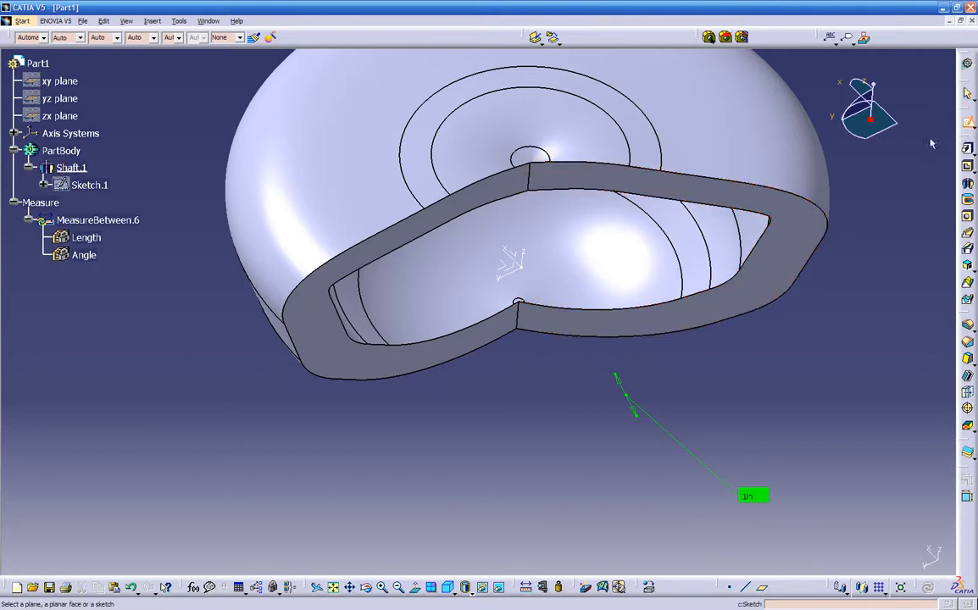
click(788, 253)
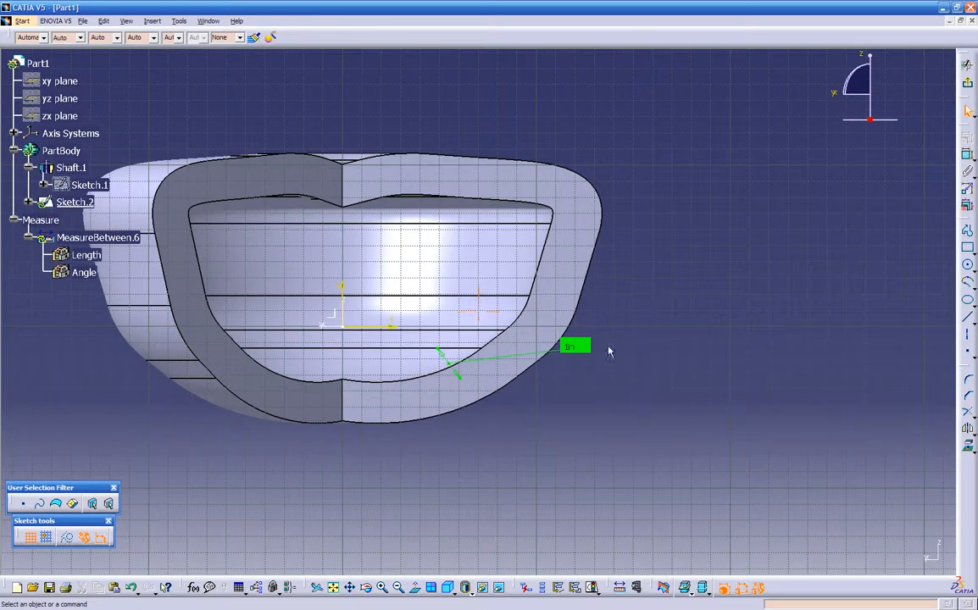
click(967, 246)
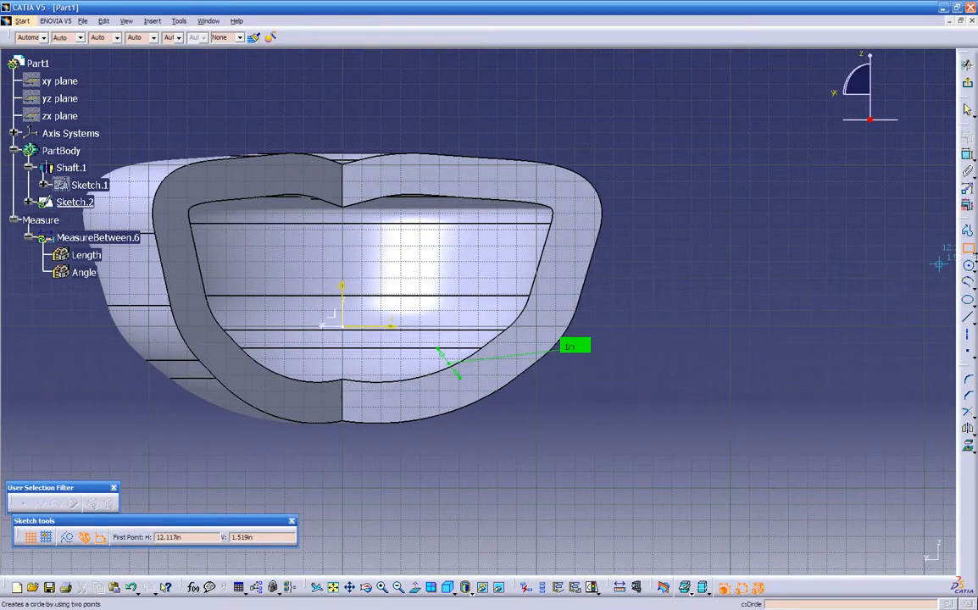
click(973, 251)
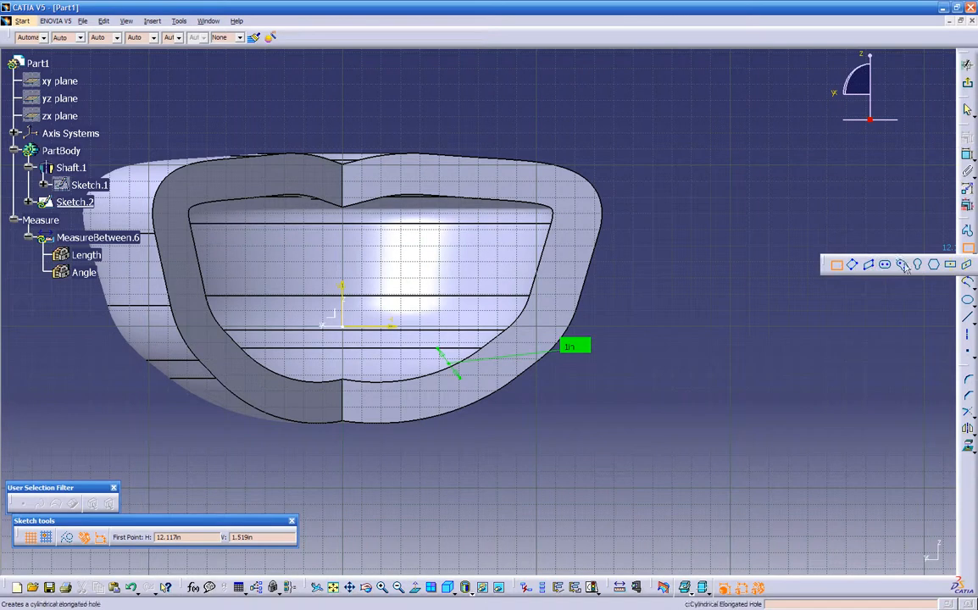
click(852, 265)
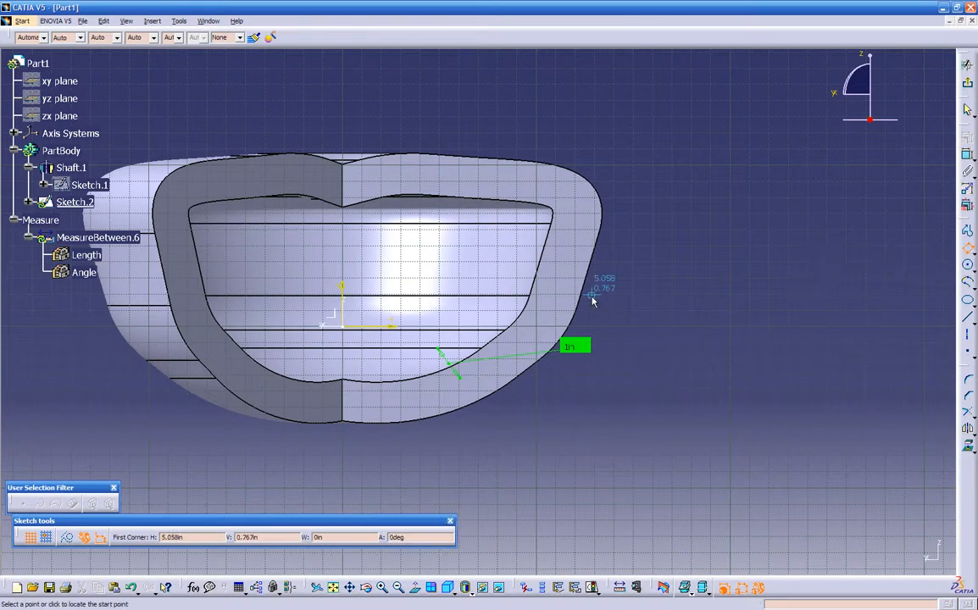
click(576, 295)
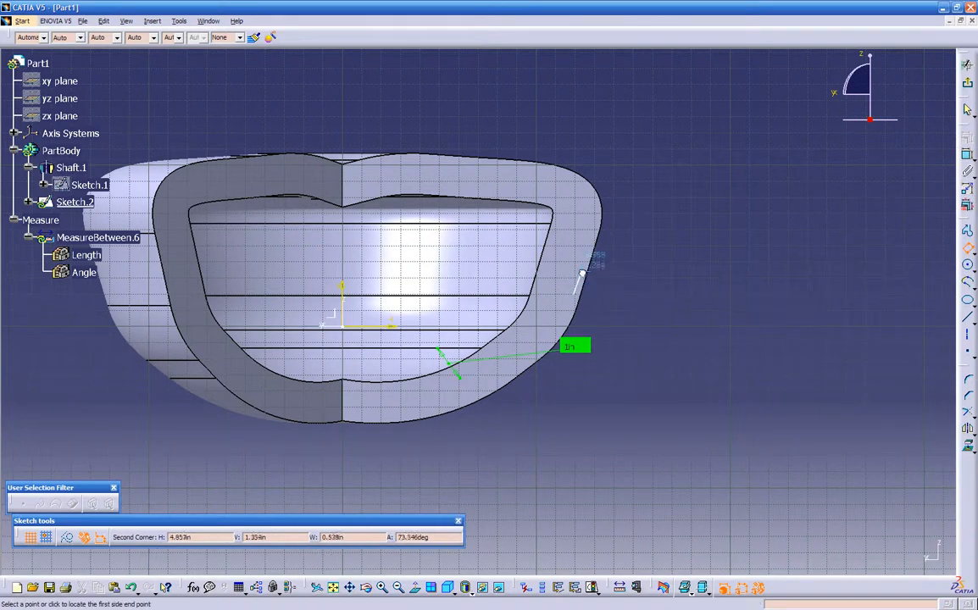
click(593, 255)
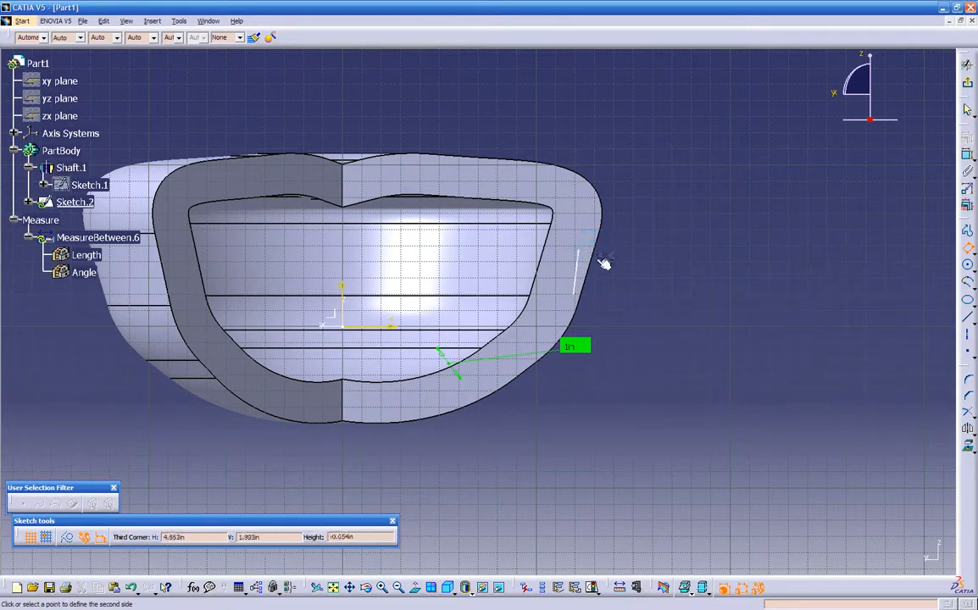
click(716, 301)
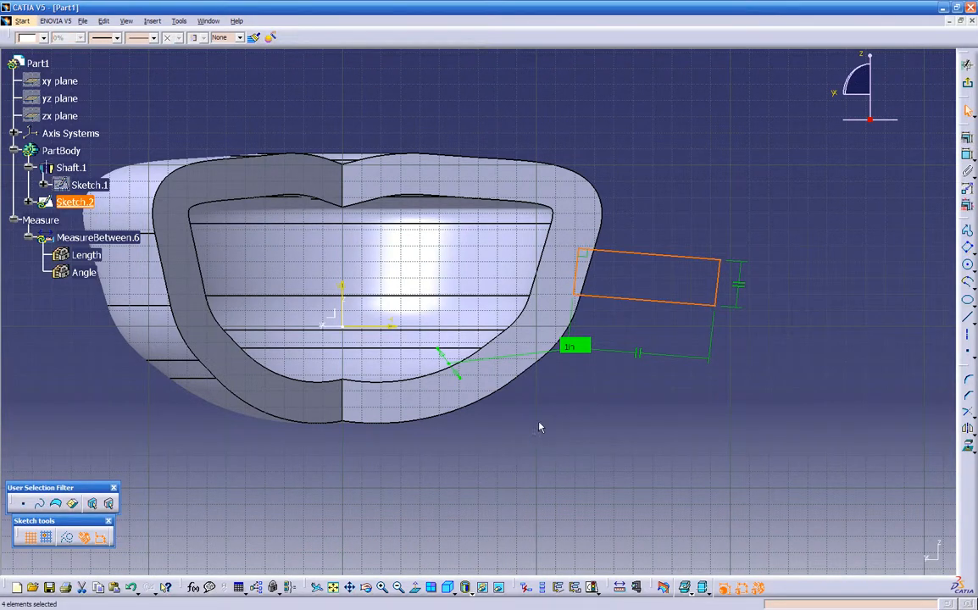
mouse_move(534, 423)
ctrl+middle_down()
mouse_move(554, 403)
mouse_move(533, 438)
mouse_move(487, 433)
mouse_move(551, 377)
ctrl+middle_up()
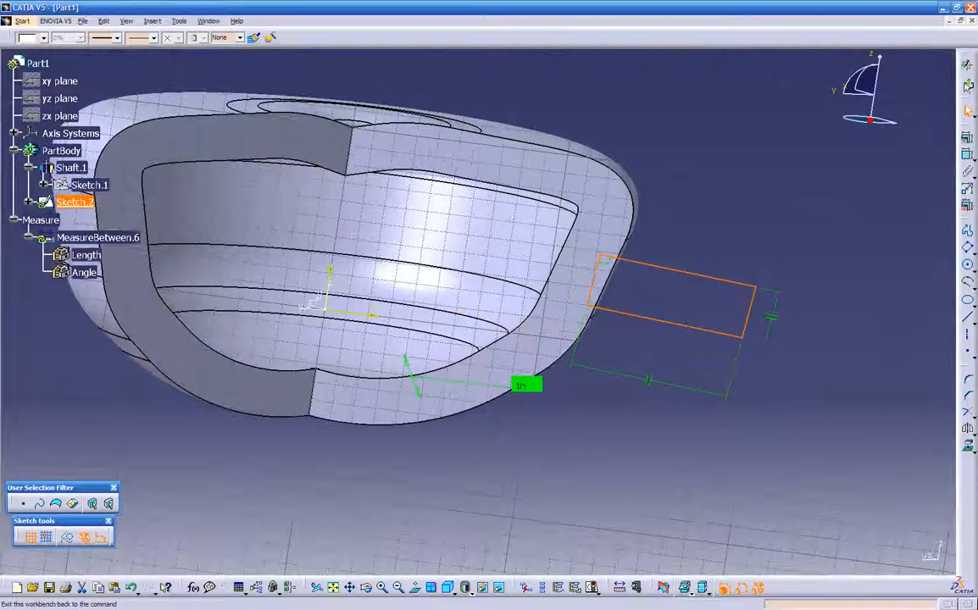
click(967, 87)
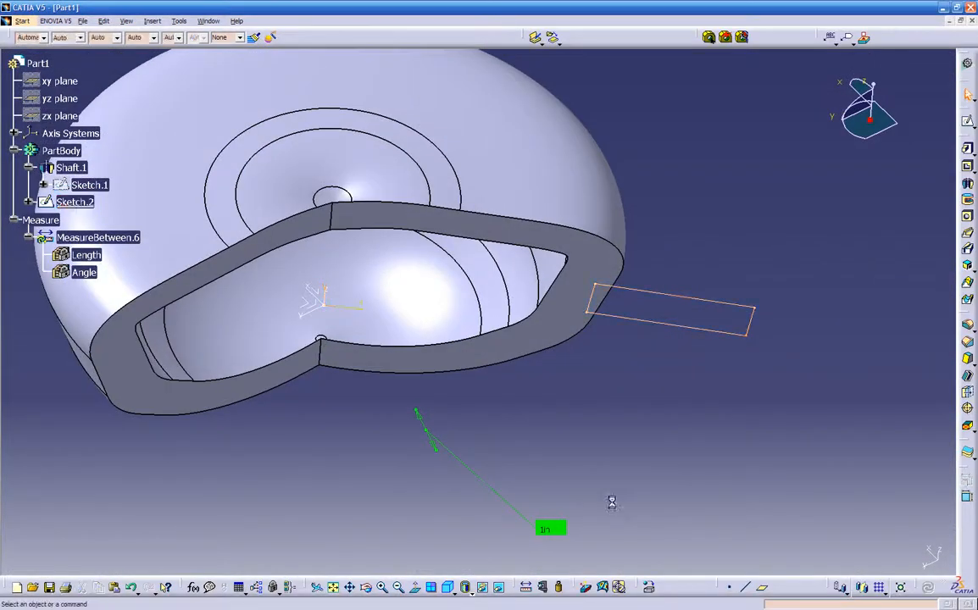
- Reopen the rectangle sketch, add a vertical axis line aligned with the shaft's centre, and exit the sketch
middle_drag(590, 367, 549, 406)
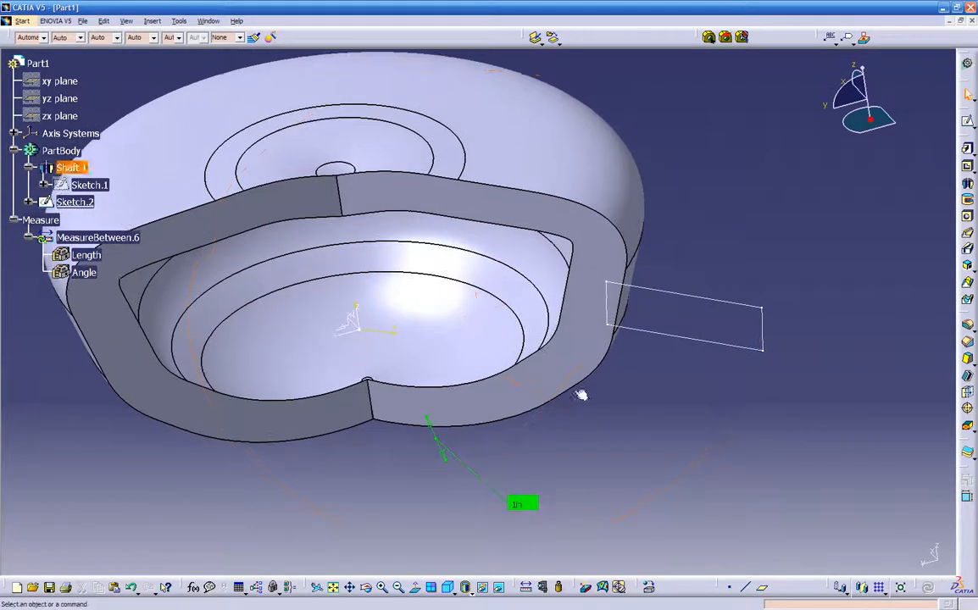
double_click(679, 339)
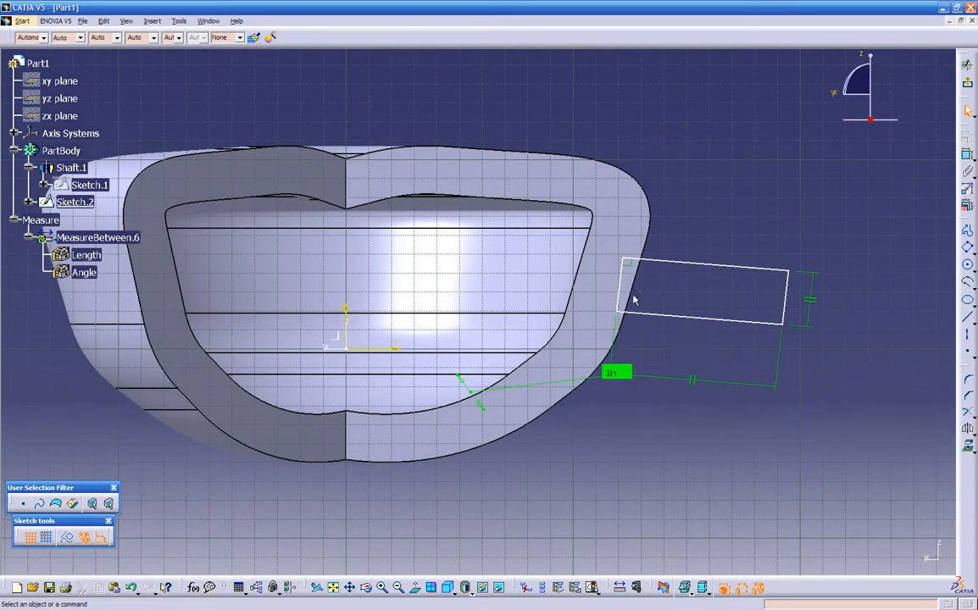
click(967, 316)
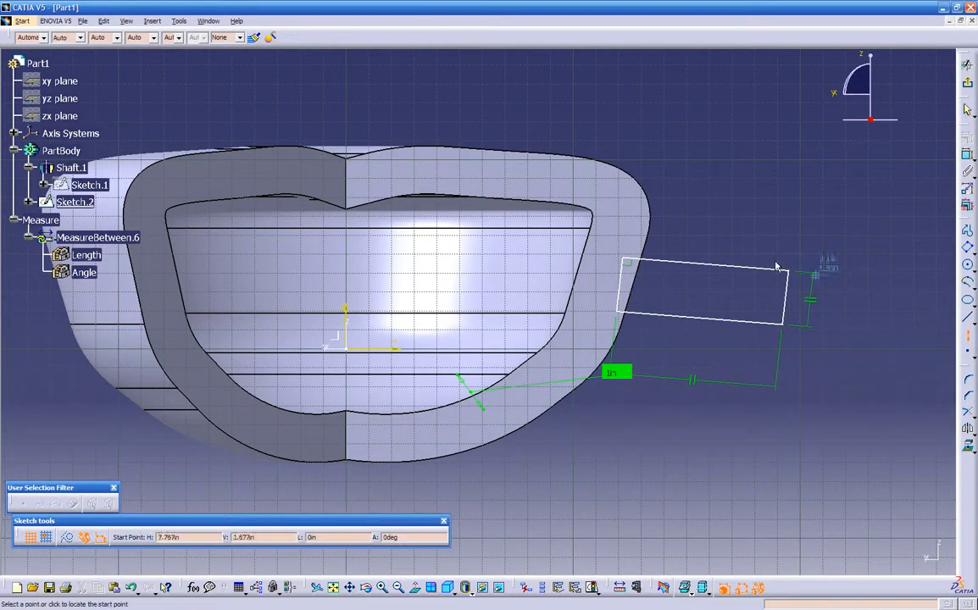
click(345, 102)
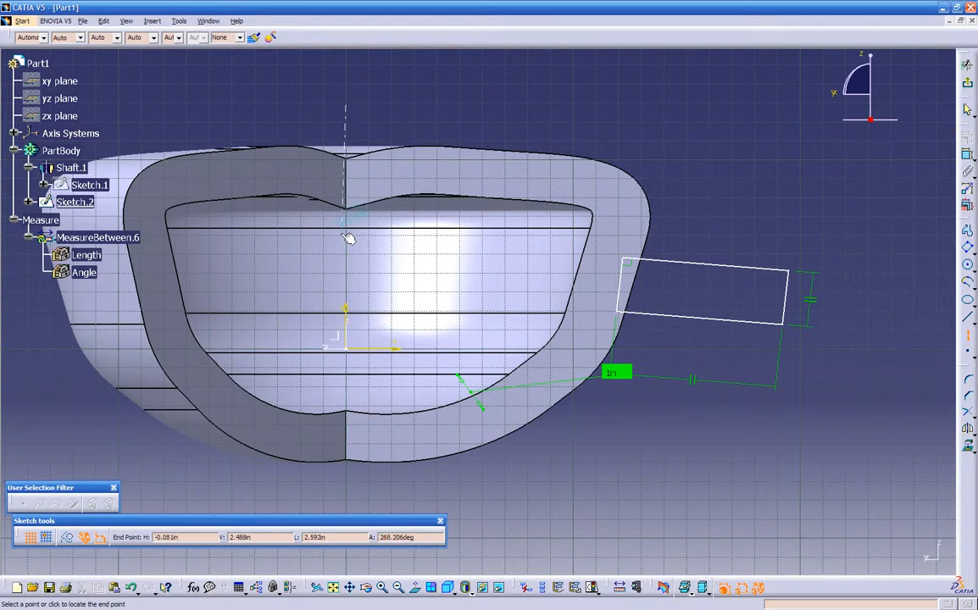
click(352, 270)
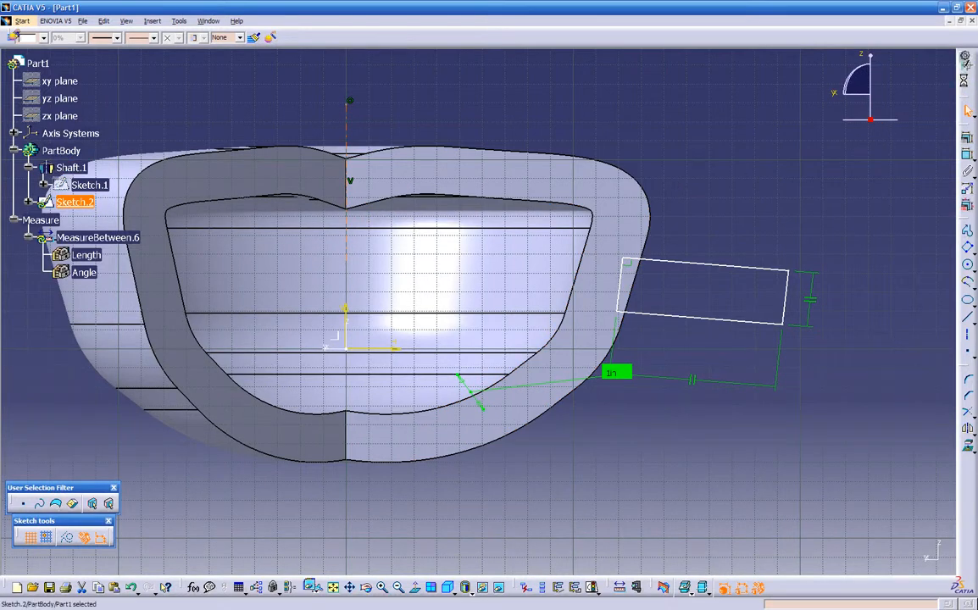
click(967, 65)
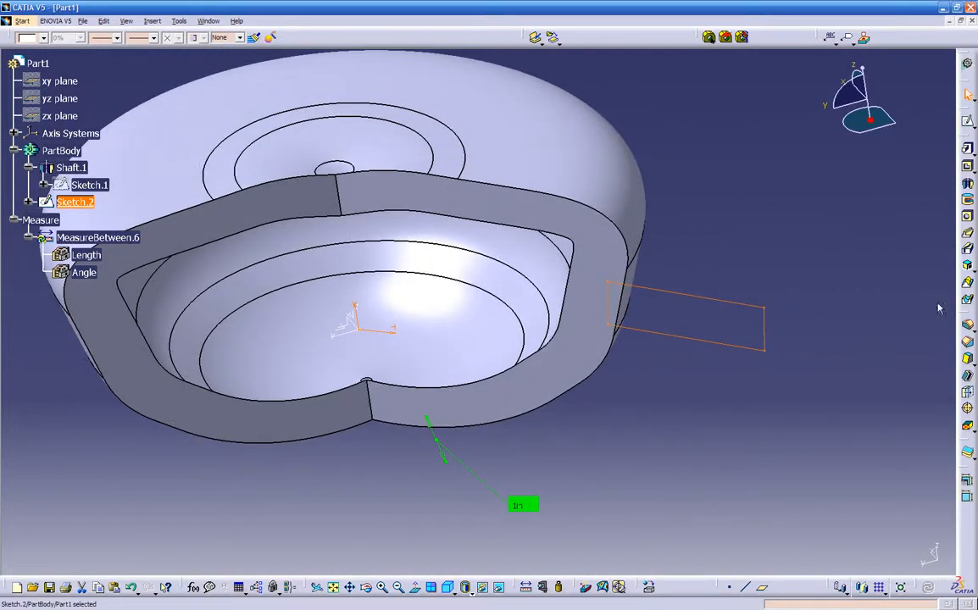
- Create a Groove from Sketch.2, increasing the first angle so the cut runs all the way around the part
click(968, 202)
middle_drag(775, 211, 765, 372)
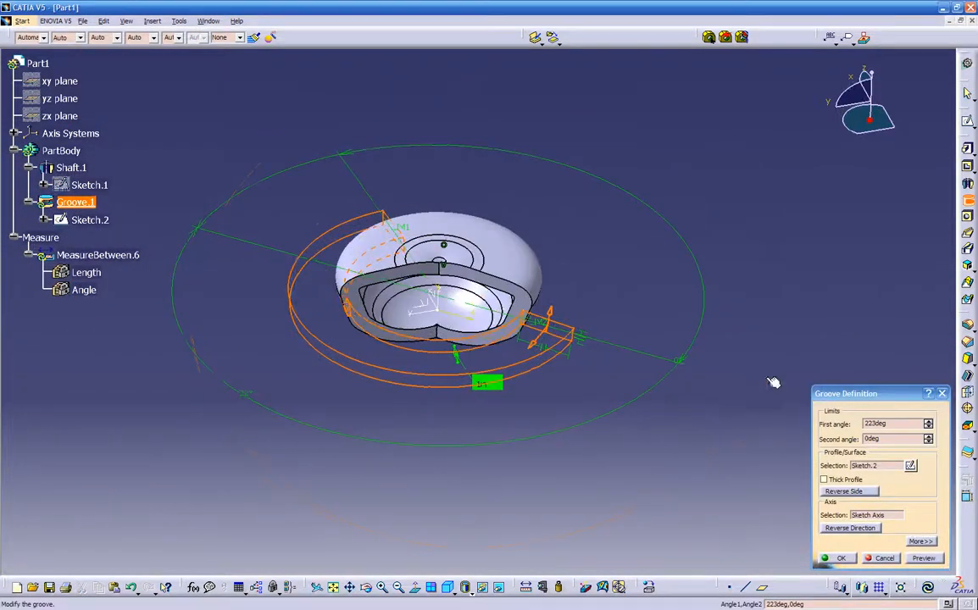
double_click(892, 423)
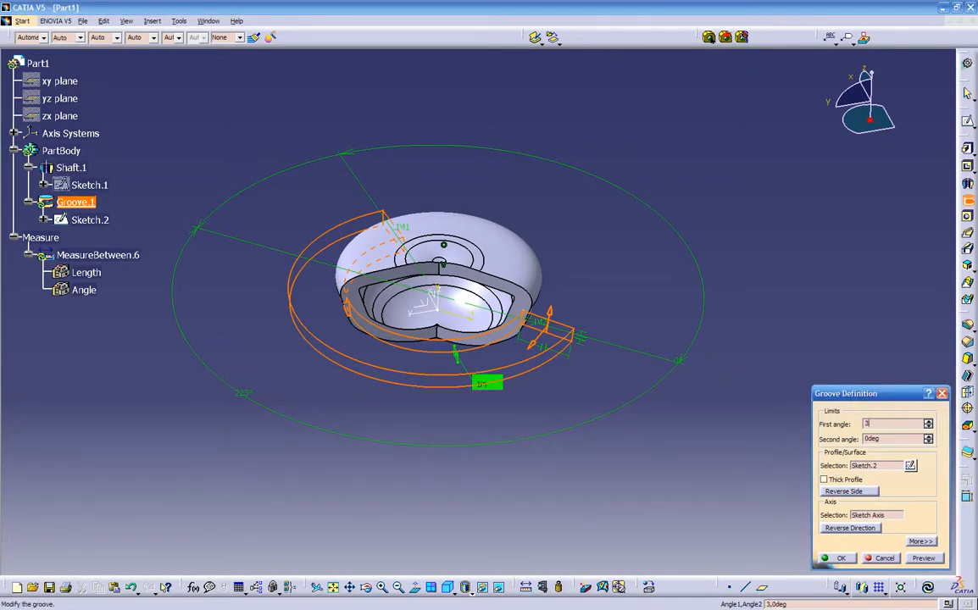
click(923, 559)
click(844, 562)
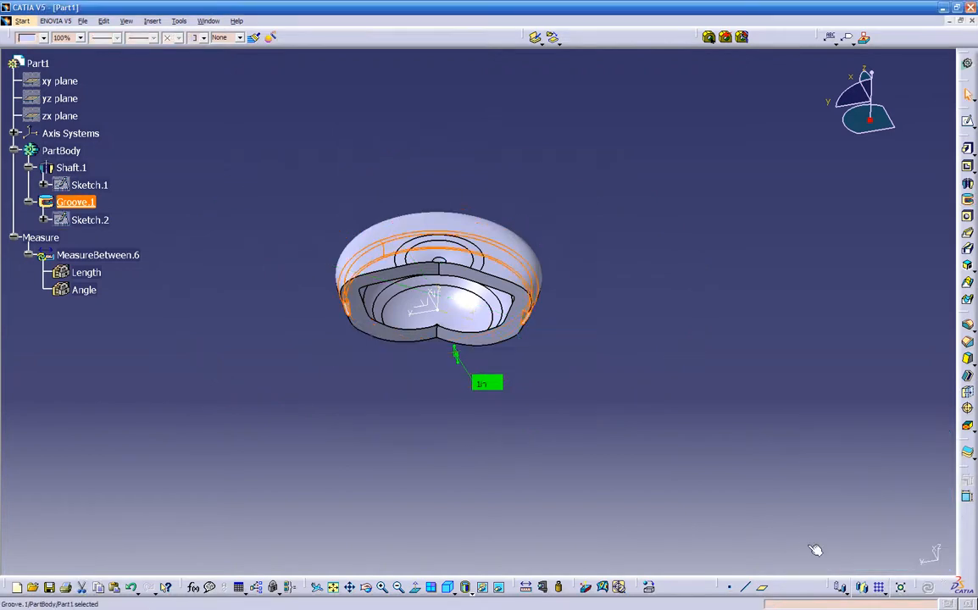
middle_drag(524, 459, 428, 398)
middle_drag(528, 312, 392, 450)
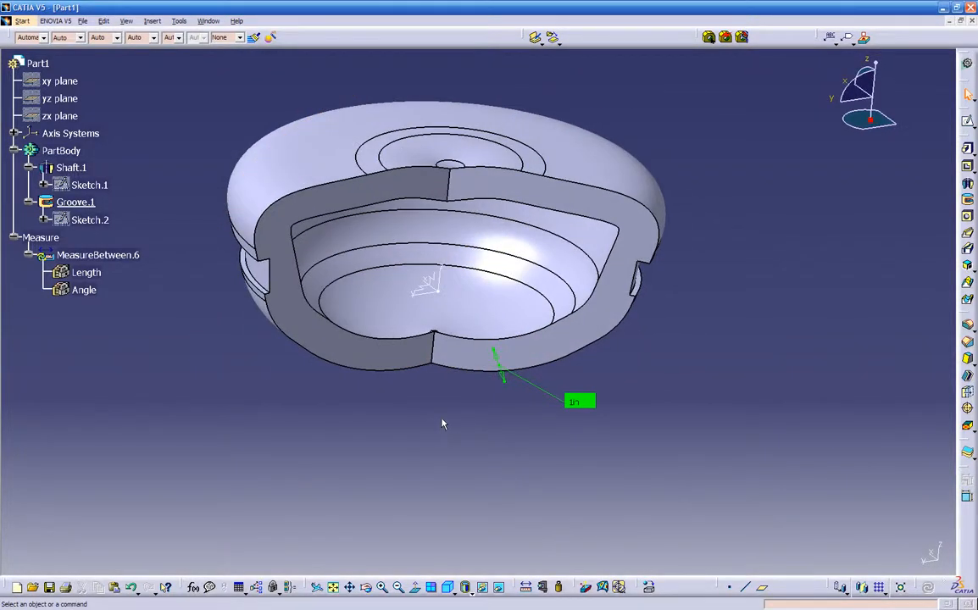
- Show the shaft's profile Sketch.1 on the model, hide it again, and inspect the grooved section
right_click(83, 185)
click(95, 215)
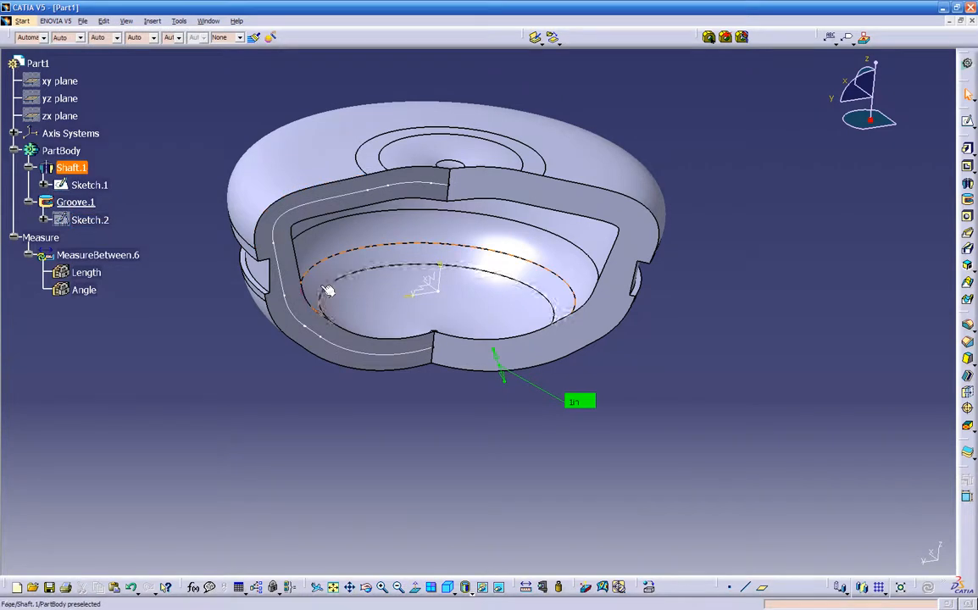
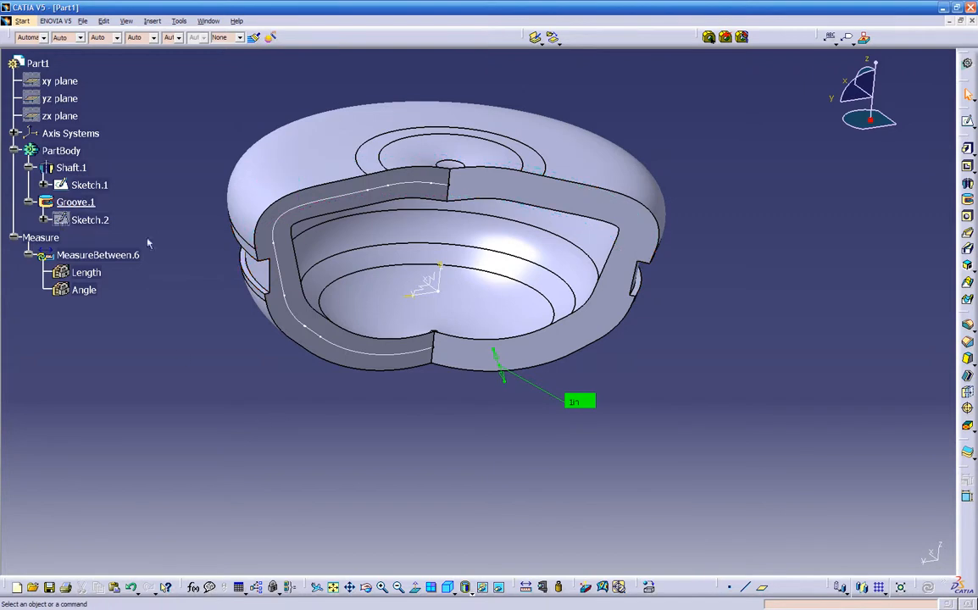
right_click(85, 185)
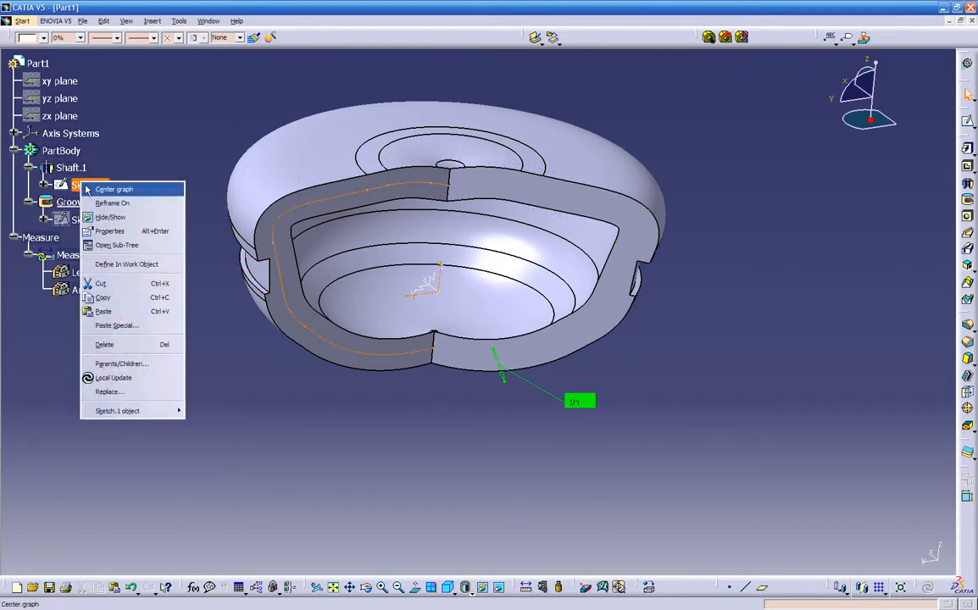
click(95, 200)
mouse_move(227, 395)
middle_down()
mouse_move(336, 433)
mouse_move(373, 393)
mouse_move(432, 375)
mouse_move(442, 383)
mouse_move(648, 258)
mouse_move(590, 266)
mouse_move(607, 222)
middle_up()
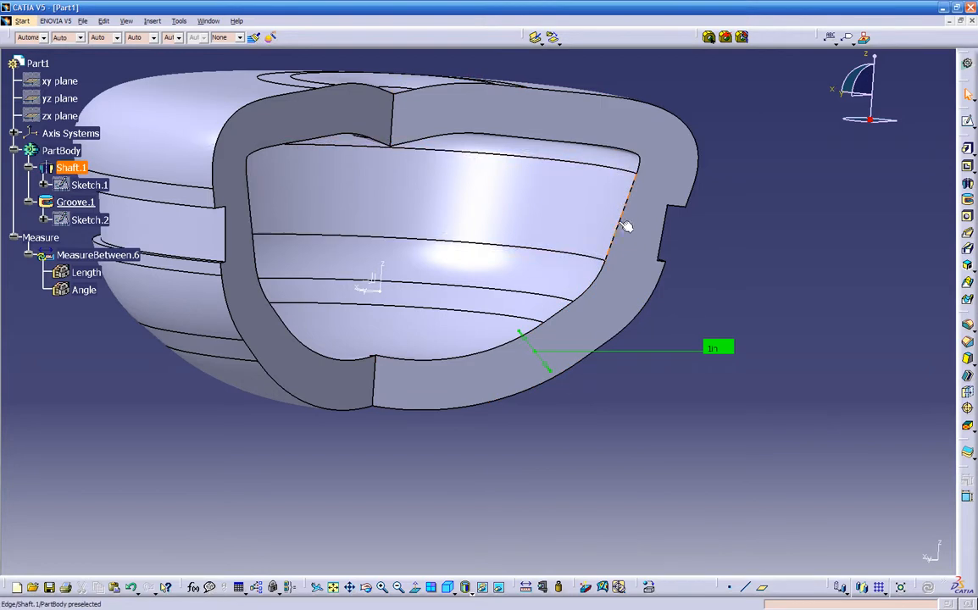
mouse_move(279, 321)
middle_down()
mouse_move(255, 322)
mouse_move(273, 327)
middle_up()
mouse_move(361, 314)
middle_down()
mouse_move(376, 327)
mouse_move(335, 324)
mouse_move(326, 307)
middle_up()
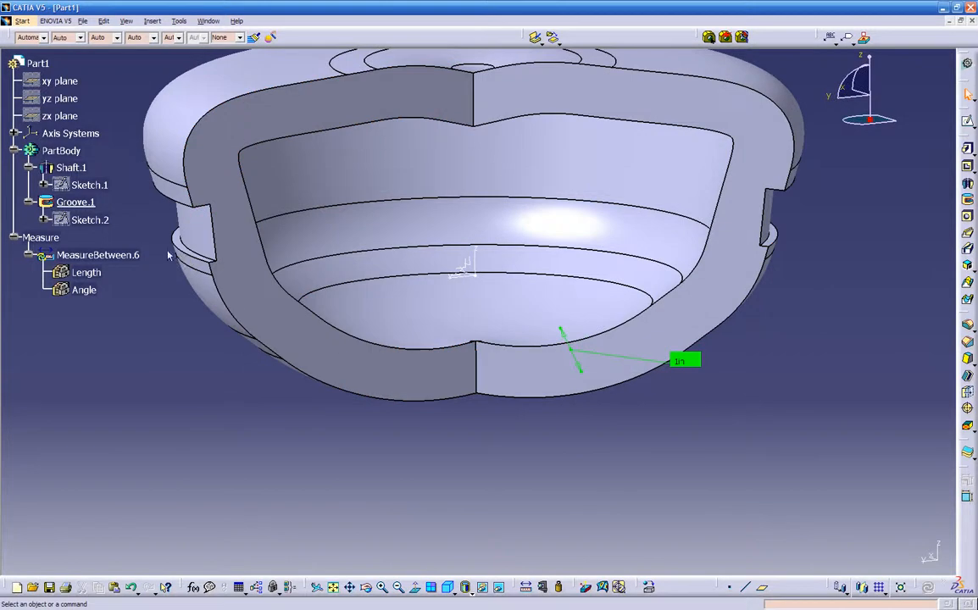
- Show the groove's profile Sketch.2 on the model and hide it again
right_click(82, 216)
click(97, 237)
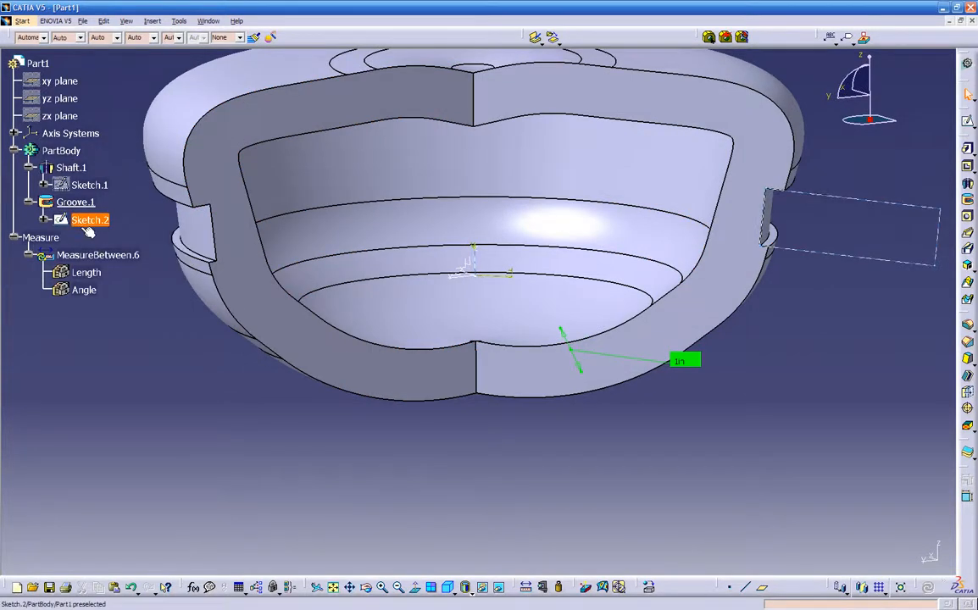
right_click(83, 227)
click(102, 262)
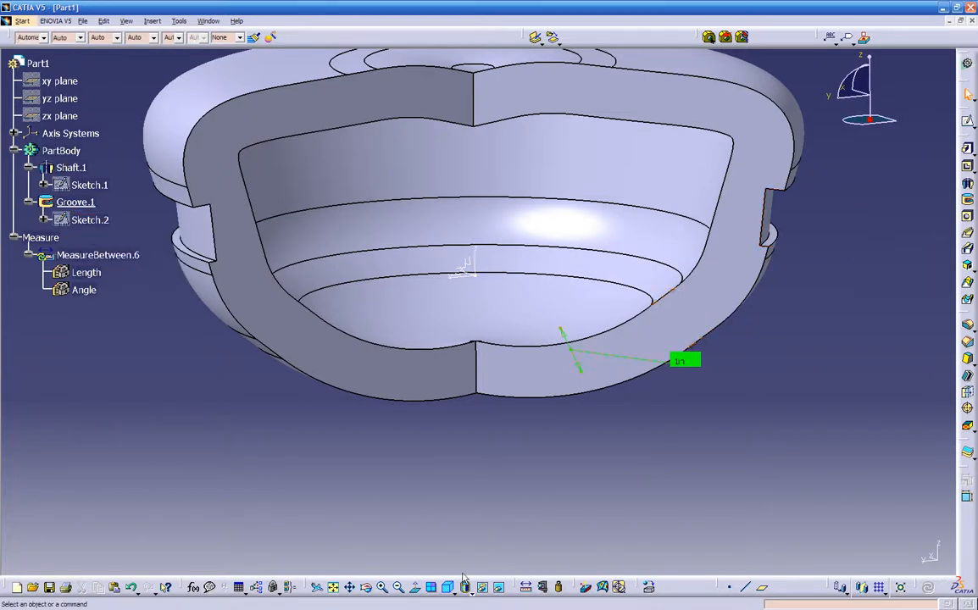
- Swap to the hidden-objects space, make the rectangular Sketch.2 visible from there, and return to the visible space
click(499, 588)
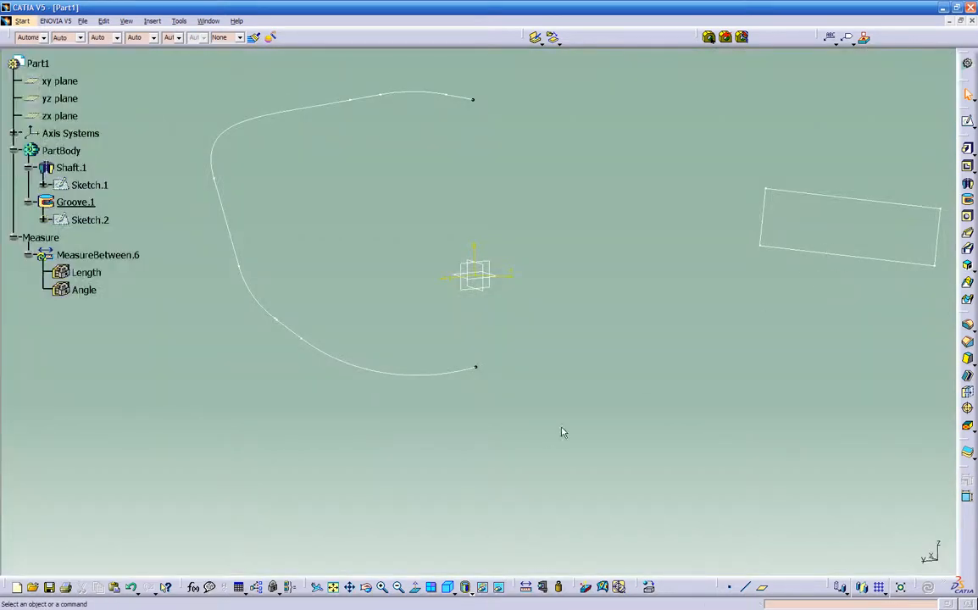
click(775, 248)
right_click(775, 248)
click(791, 286)
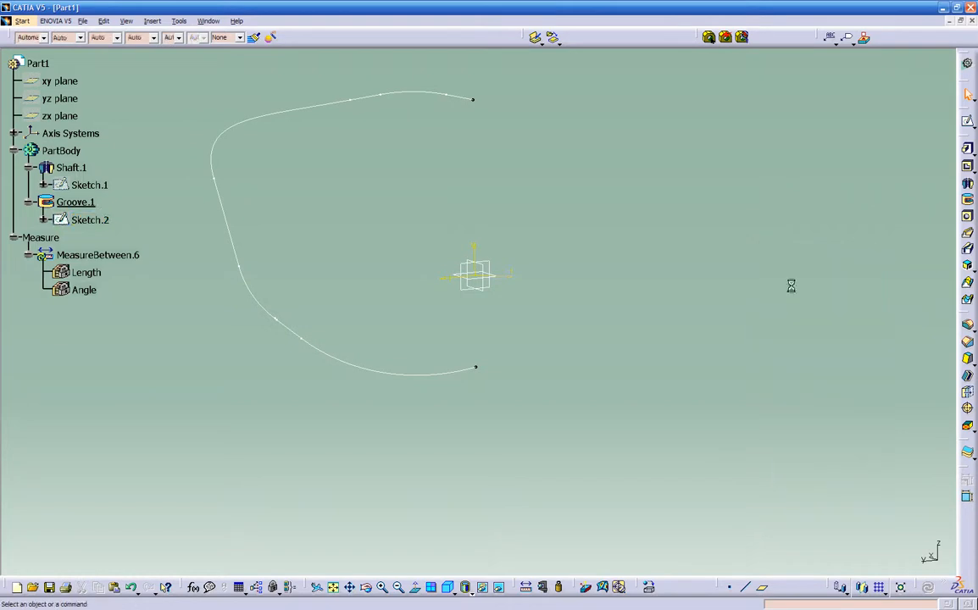
click(499, 588)
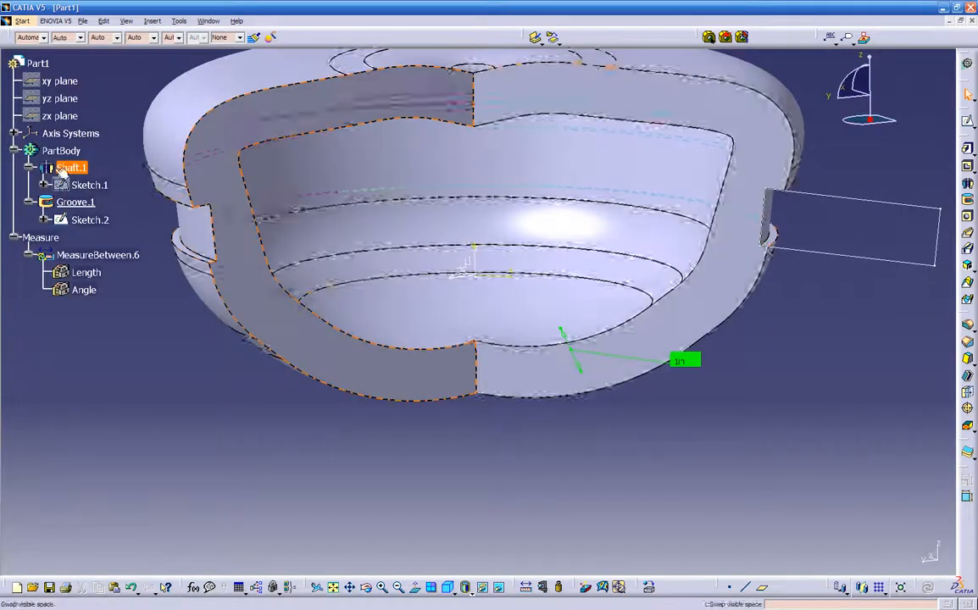
- Hide the groove's profile Sketch.2 and show it again on the model
right_click(65, 222)
click(90, 258)
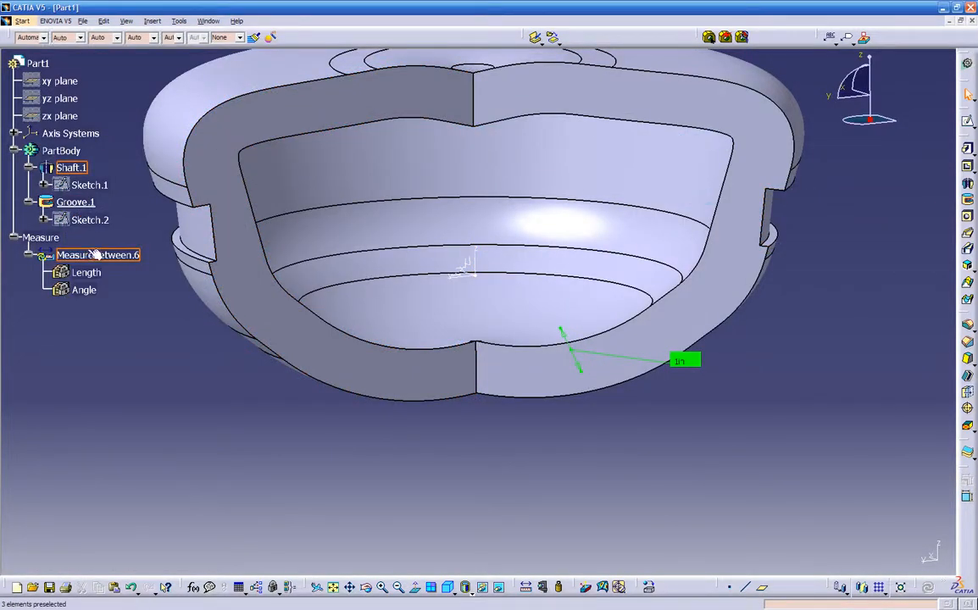
right_click(78, 221)
click(104, 256)
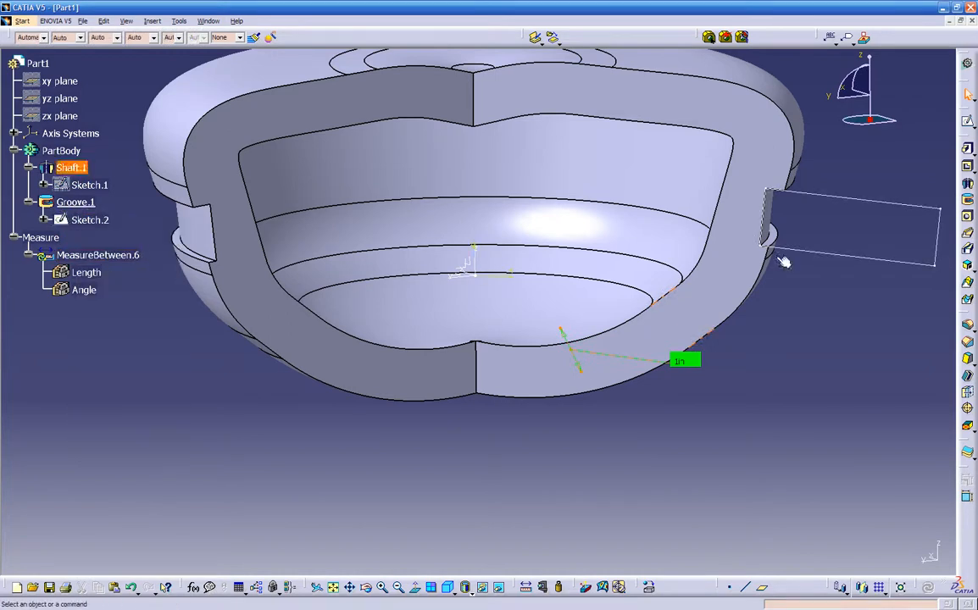
- Open Sketch.2 for editing and project the shaft's slanted inner wall edge nearest the rectangle into it
double_click(823, 259)
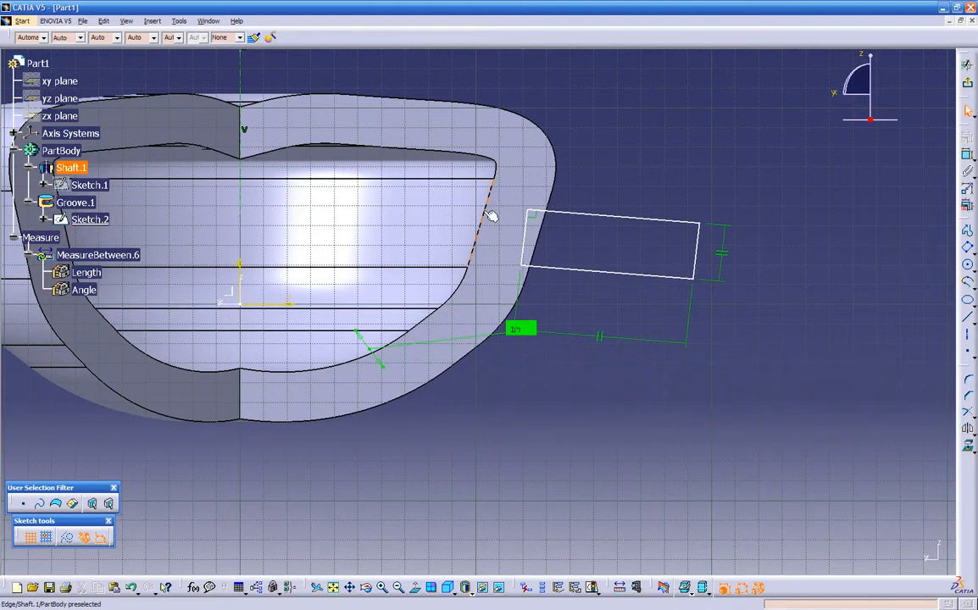
middle_drag(492, 217, 574, 260)
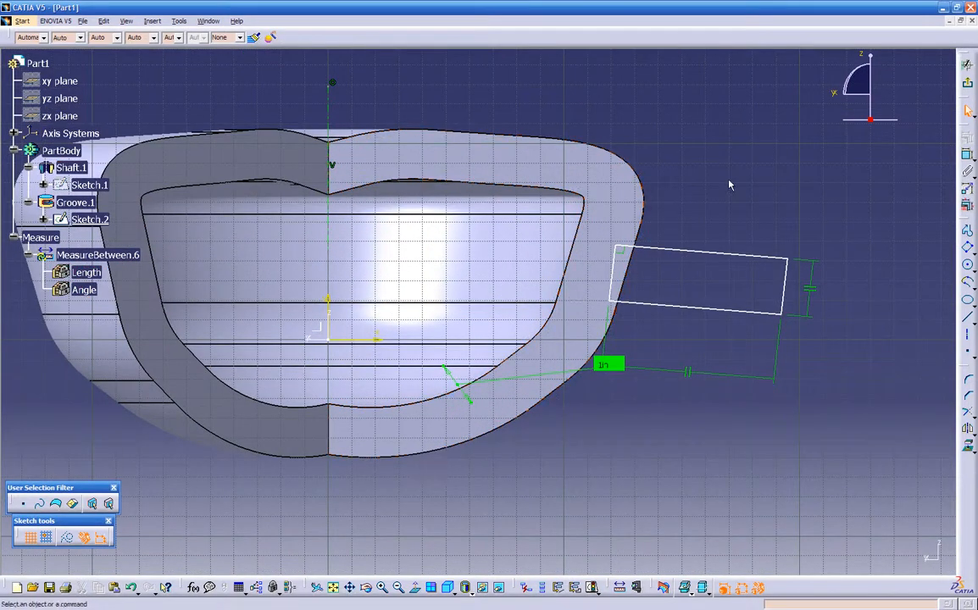
click(578, 257)
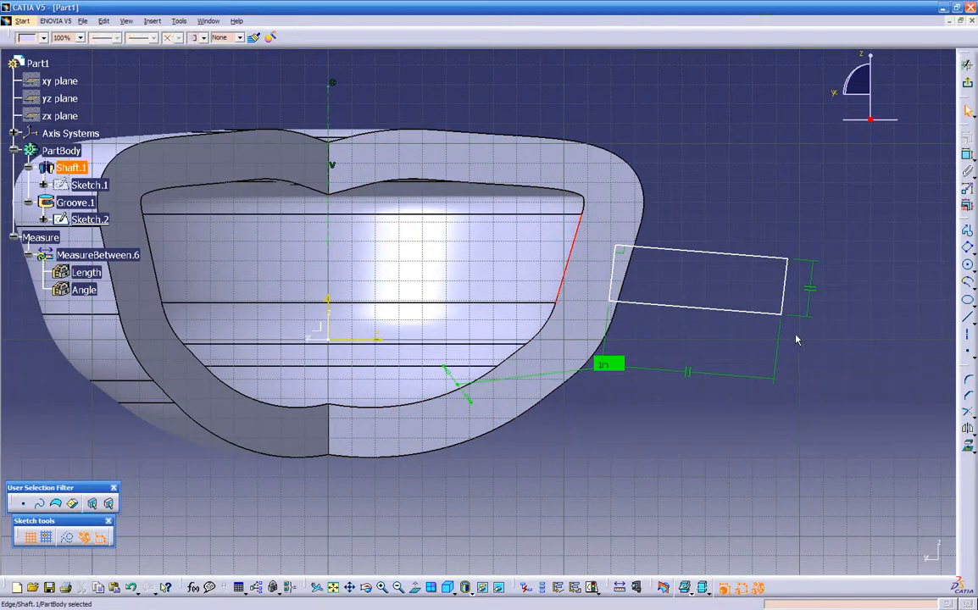
click(971, 449)
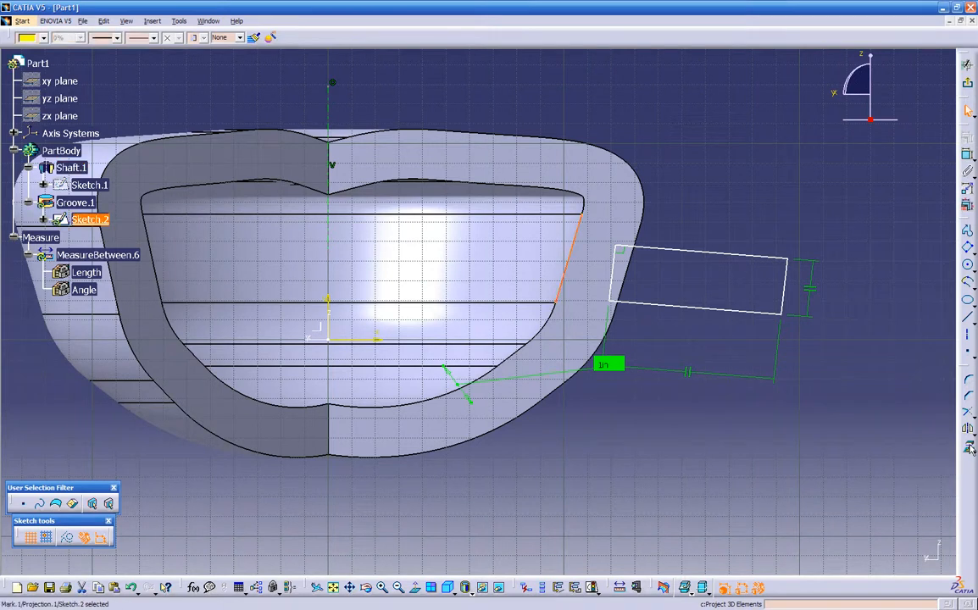
- Hide Shaft.1 and convert the projected edge line to a construction element
middle_drag(651, 277, 633, 265)
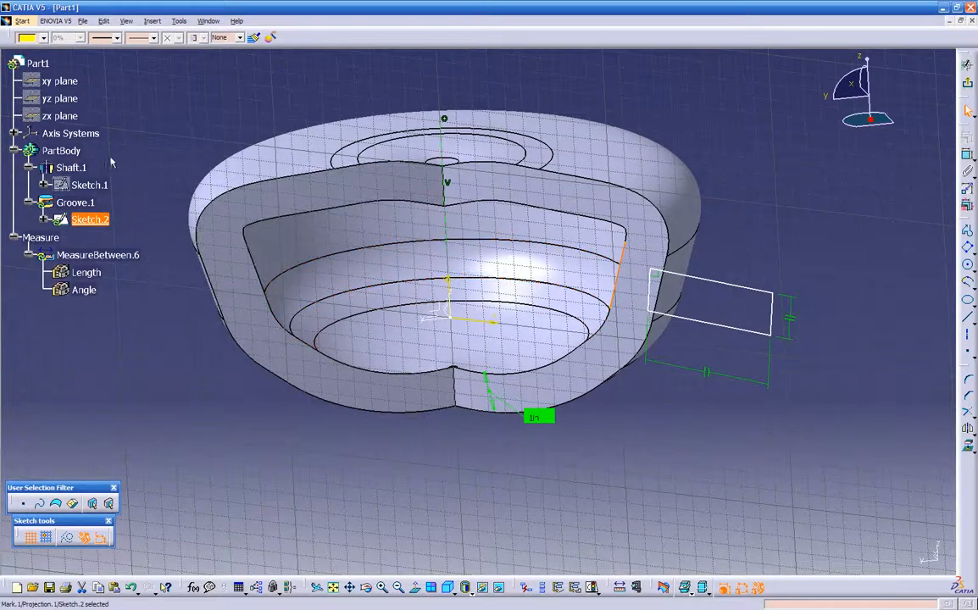
right_click(82, 169)
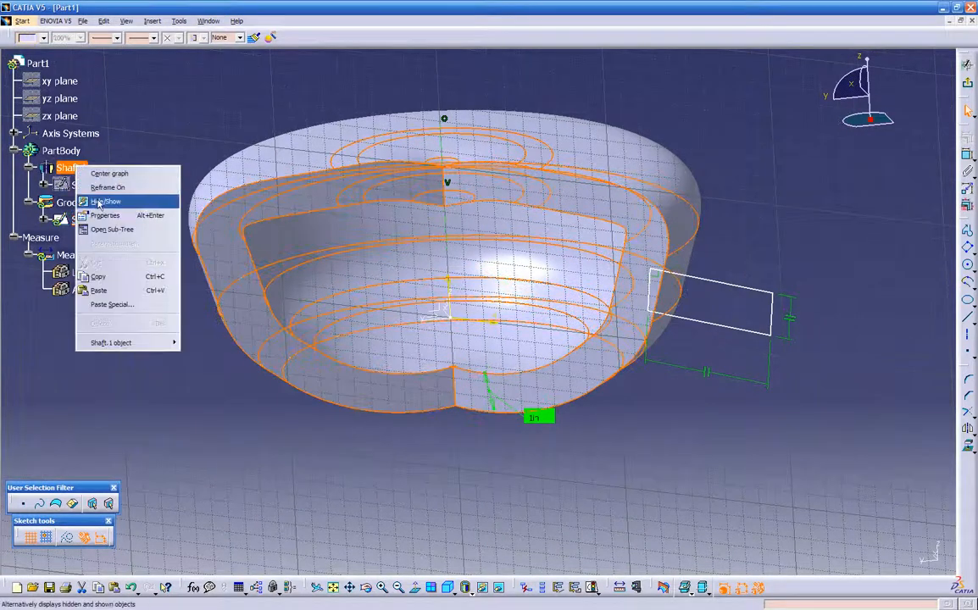
click(203, 199)
mouse_move(417, 336)
middle_down()
mouse_move(584, 265)
mouse_move(557, 289)
middle_up()
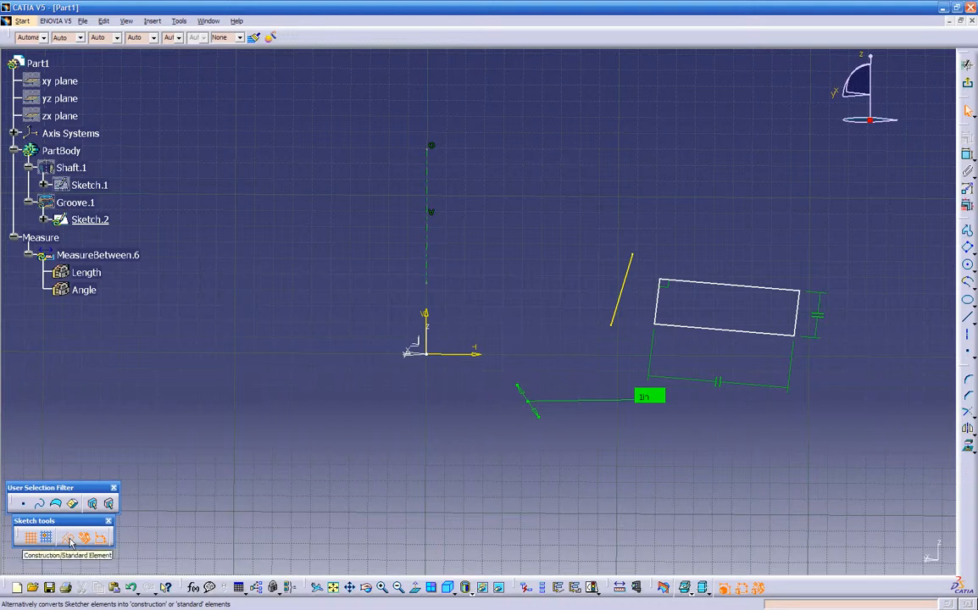
click(621, 290)
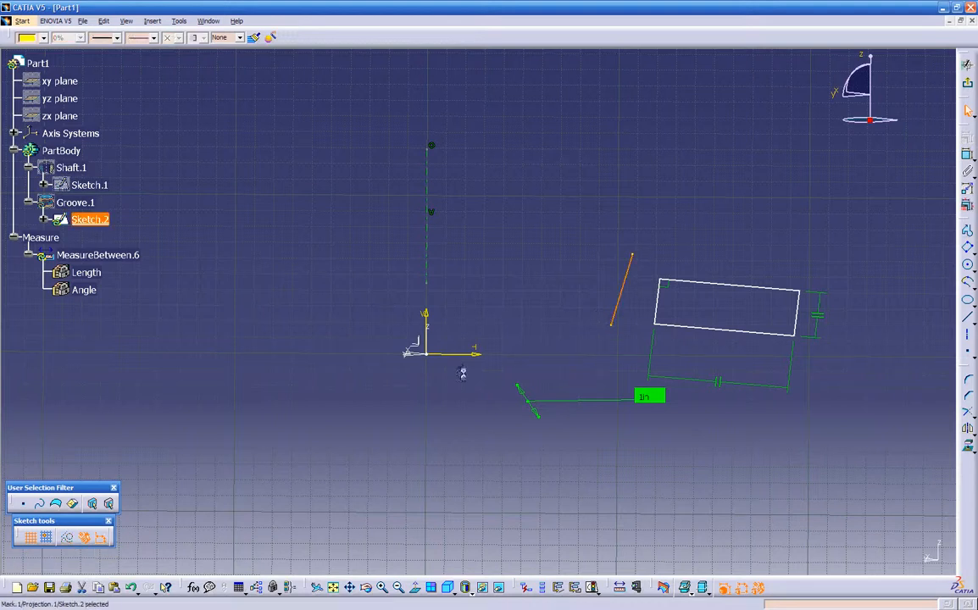
click(69, 539)
mouse_move(480, 426)
middle_down()
mouse_move(414, 425)
mouse_move(428, 414)
mouse_move(428, 382)
middle_up()
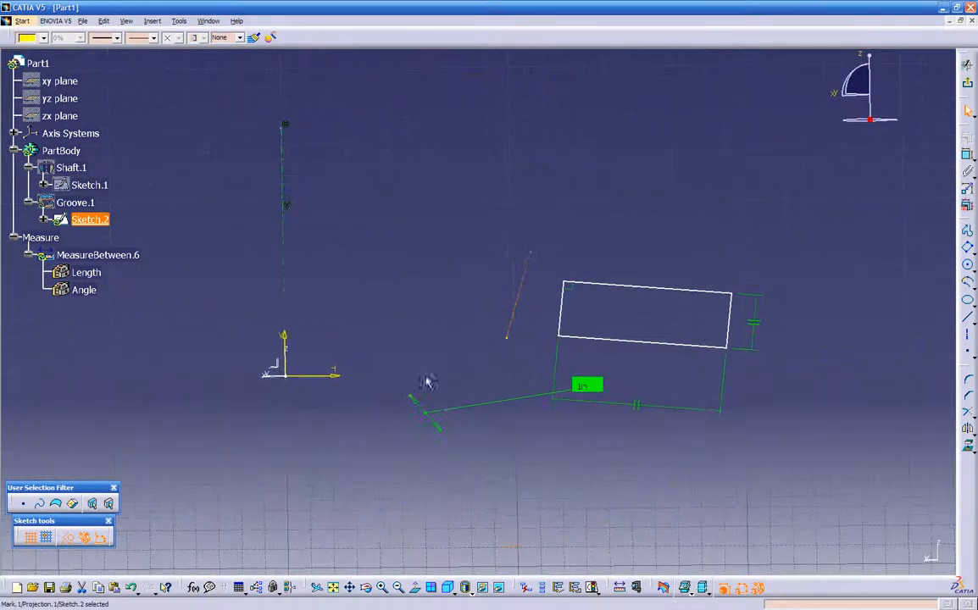
- Constrain the rectangle's inner short side parallel to the projected construction line
click(415, 587)
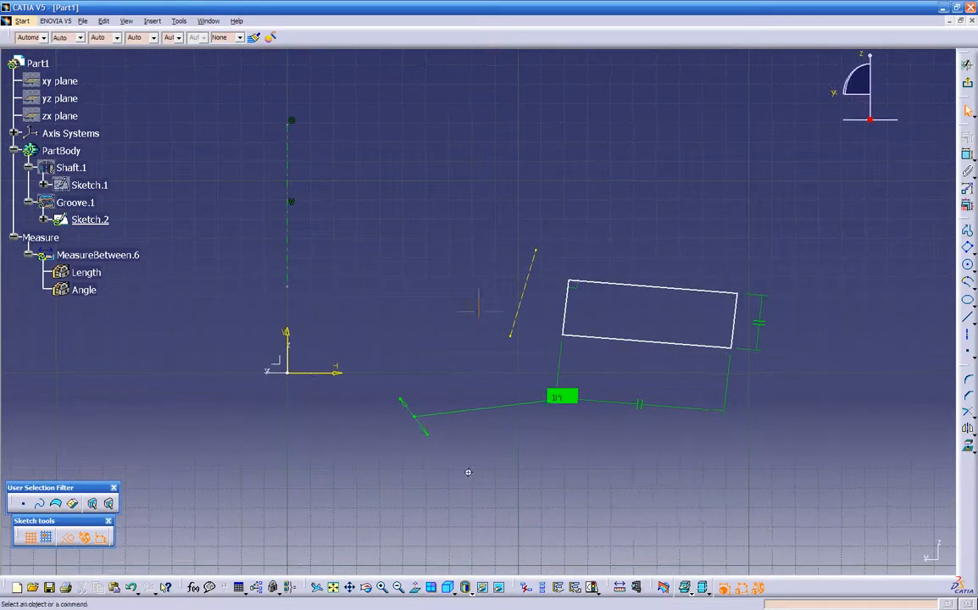
middle_drag(468, 472, 515, 428)
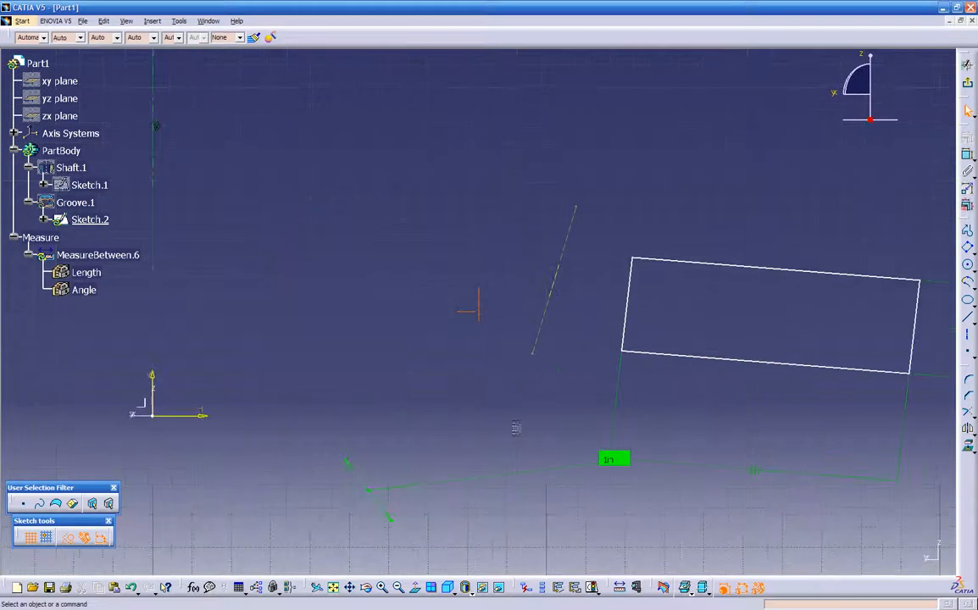
click(632, 310)
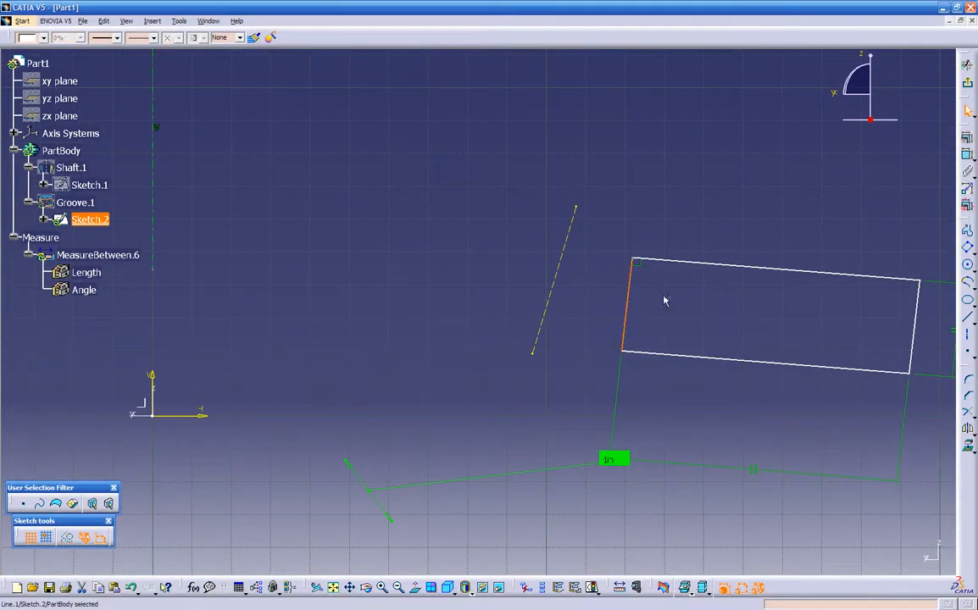
ctrl+click(563, 283)
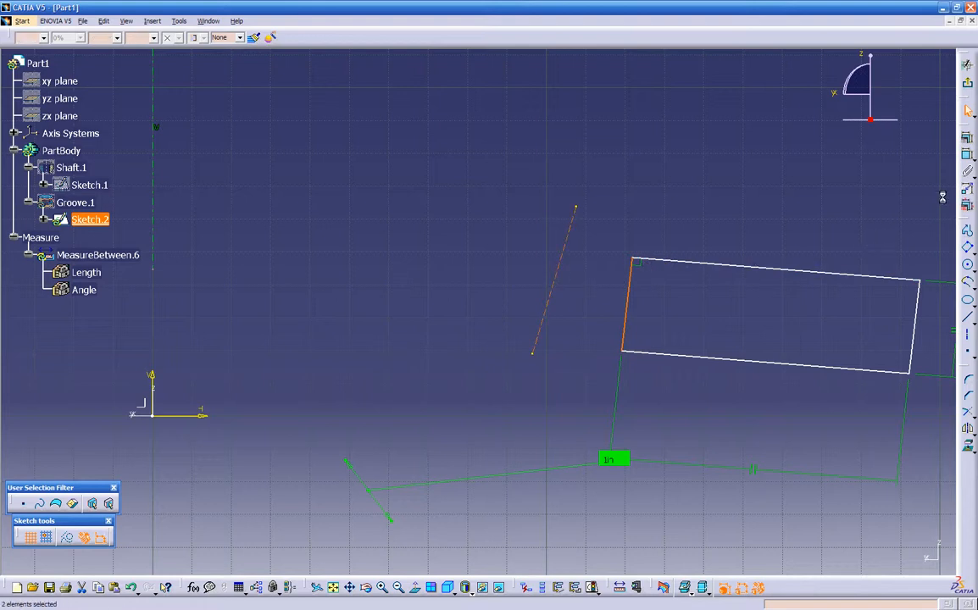
click(967, 155)
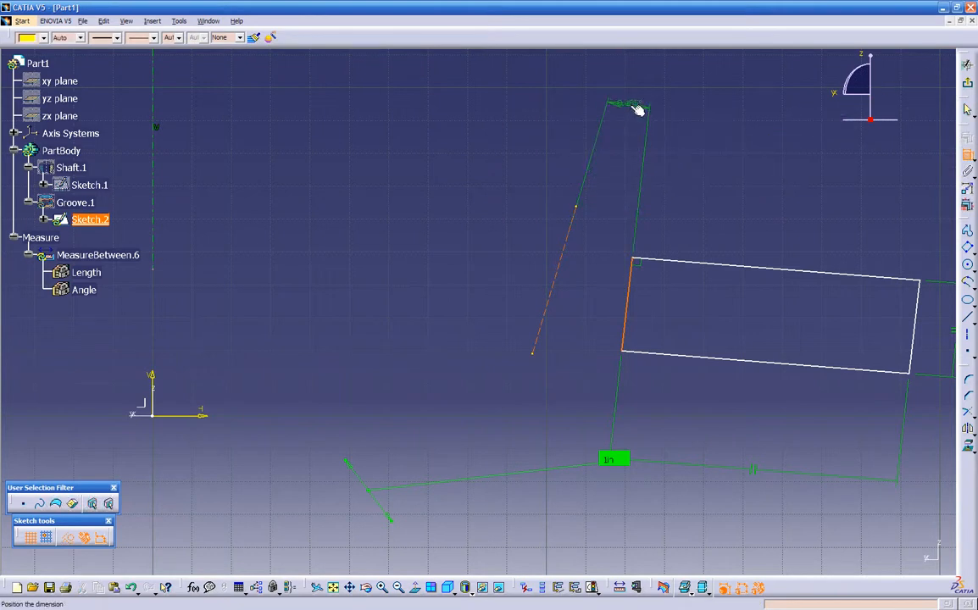
right_click(631, 107)
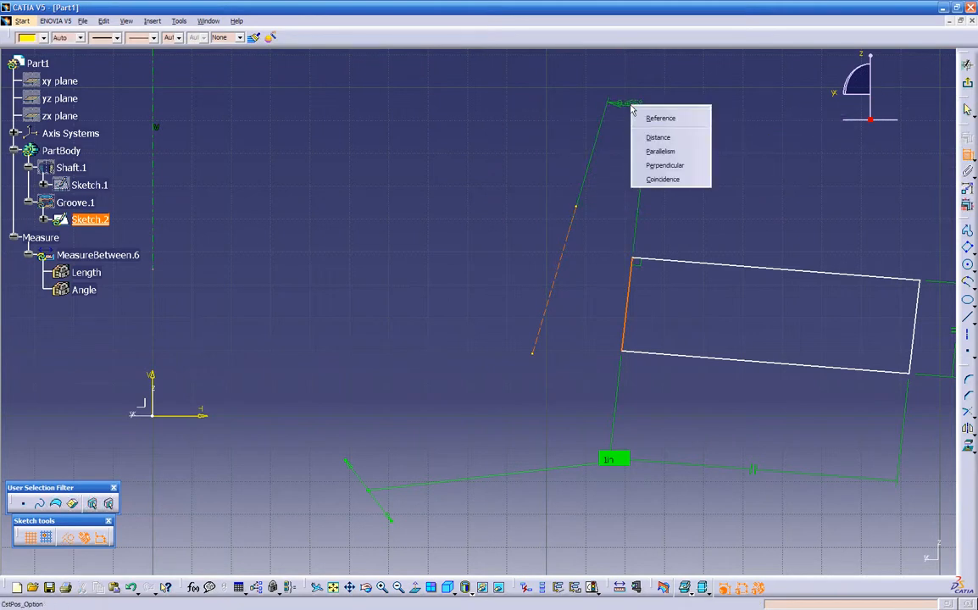
click(658, 152)
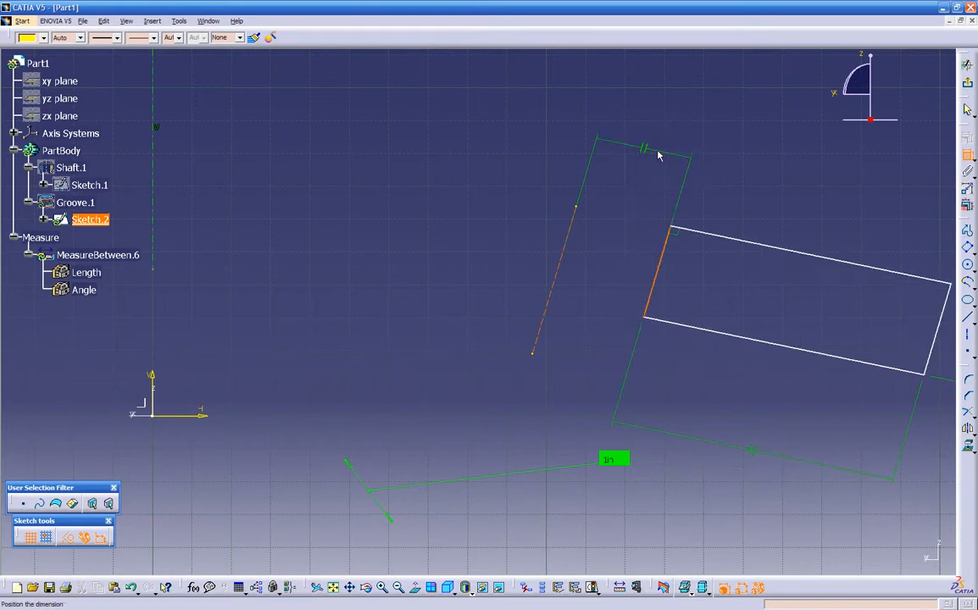
click(678, 106)
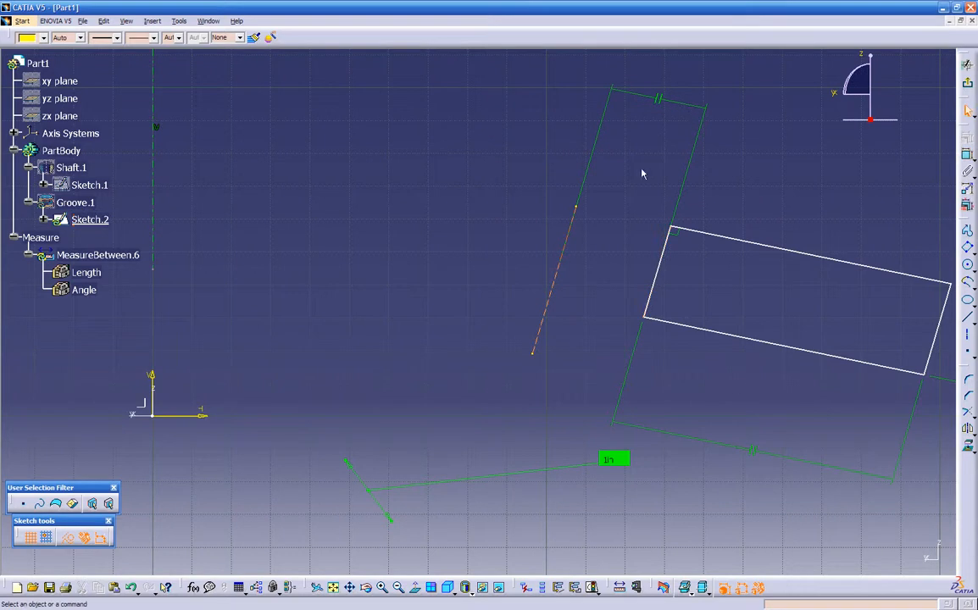
- Dimension the distance between the rectangle's inner side and the projected line and set it to 0.5 in
click(966, 172)
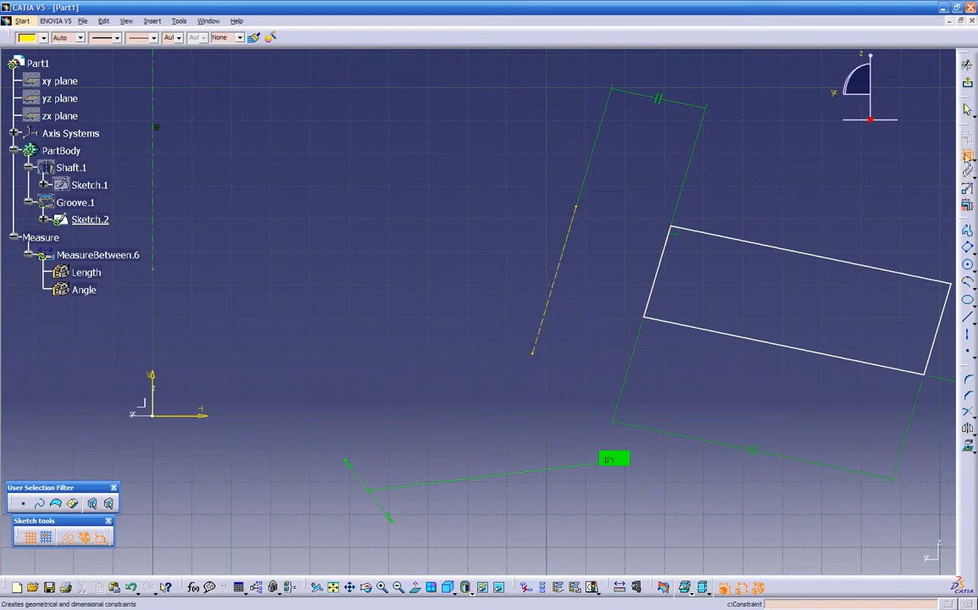
click(655, 271)
click(565, 254)
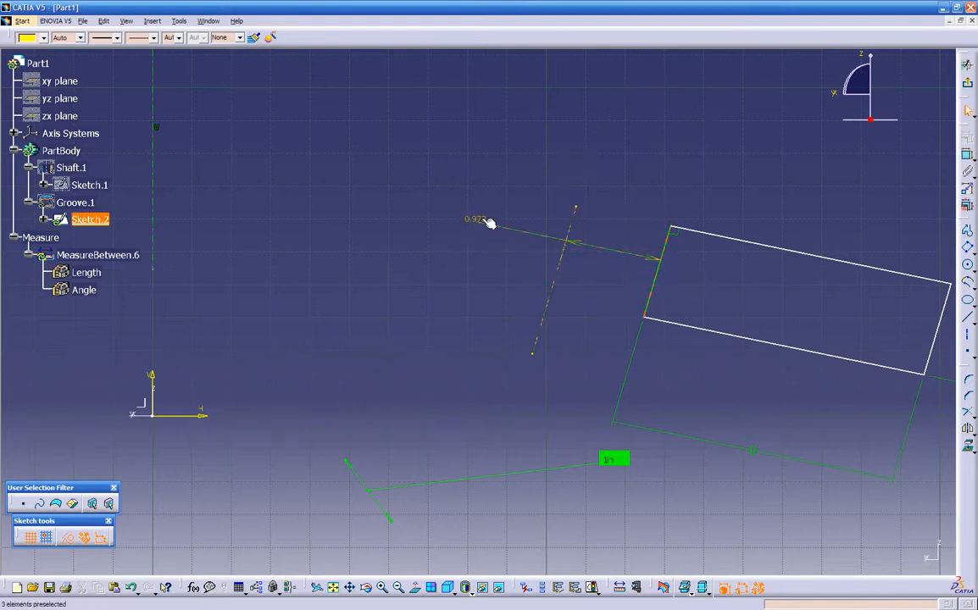
click(479, 219)
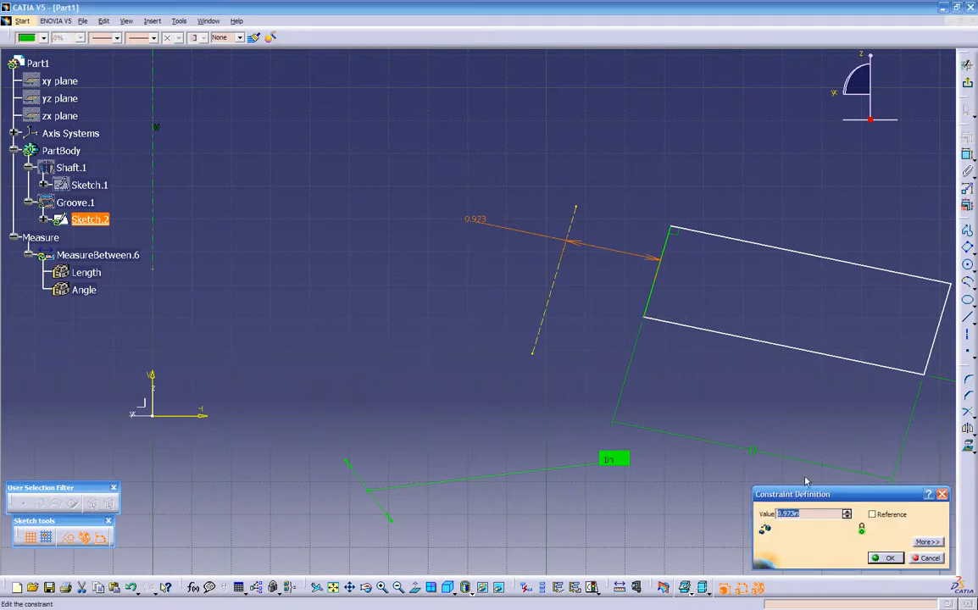
text(0.5)
key(Return)
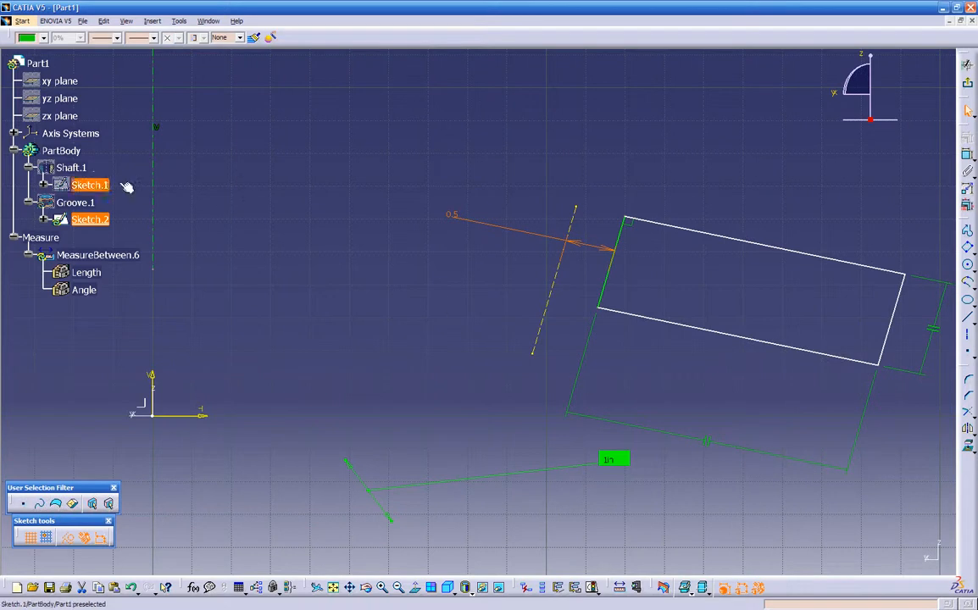
- Show Shaft.1 to check the rectangle's offset from the inner wall, and hide it again
click(72, 168)
right_click(71, 167)
click(99, 208)
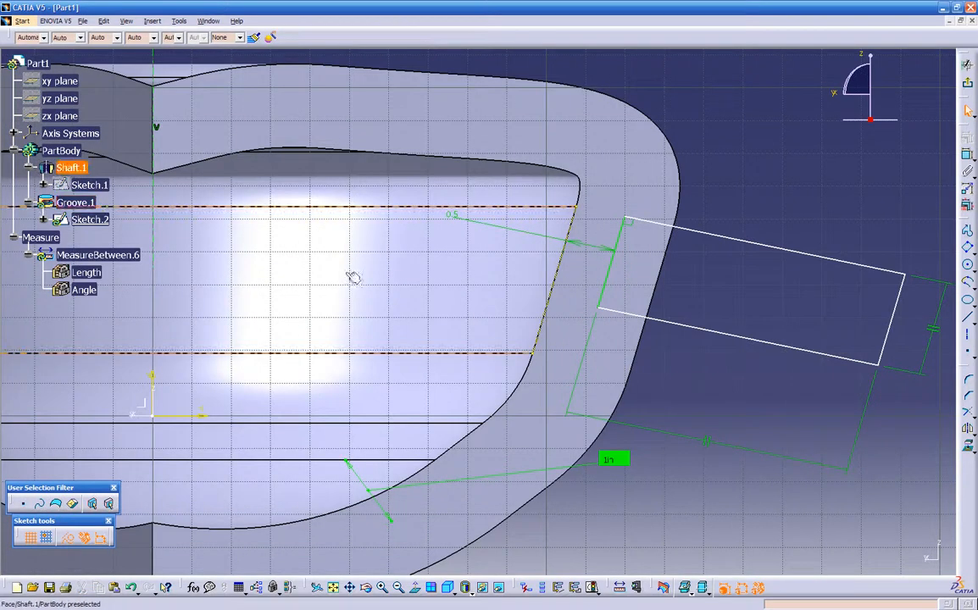
ctrl+middle_drag(452, 292, 496, 266)
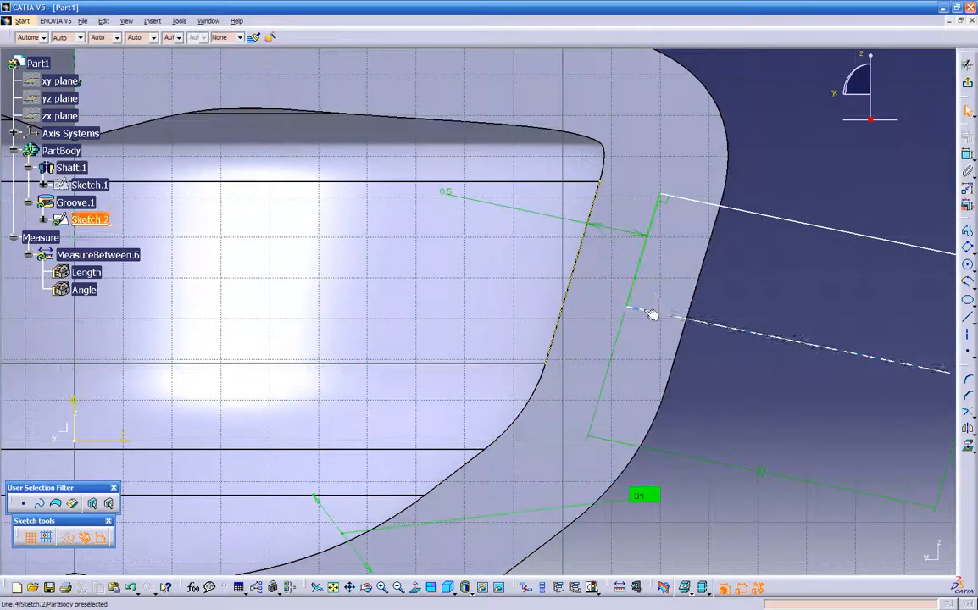
mouse_move(242, 247)
middle_down()
mouse_move(230, 293)
mouse_move(239, 262)
mouse_move(227, 273)
mouse_move(287, 266)
mouse_move(247, 269)
mouse_move(237, 258)
middle_up()
right_click(76, 169)
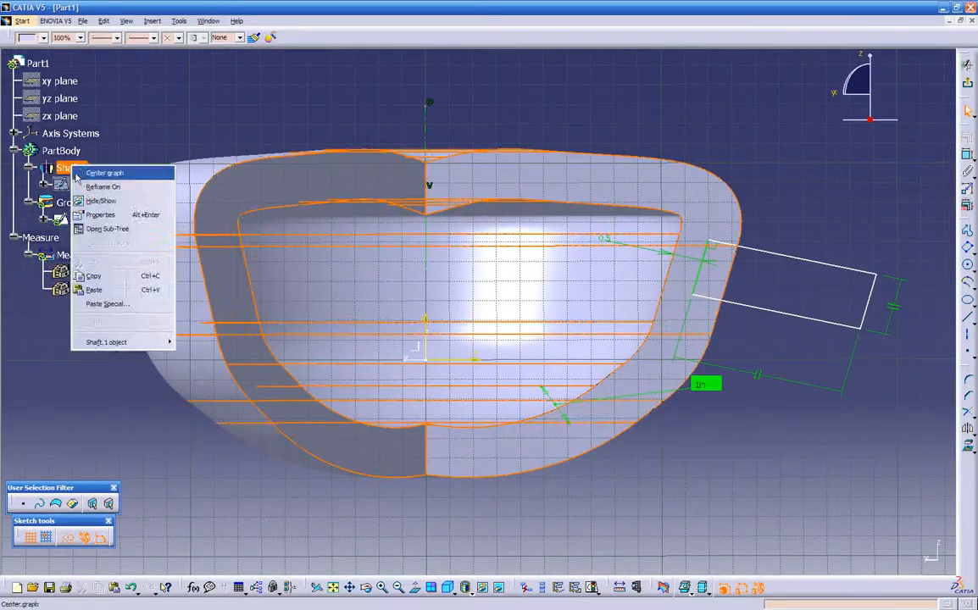
click(89, 201)
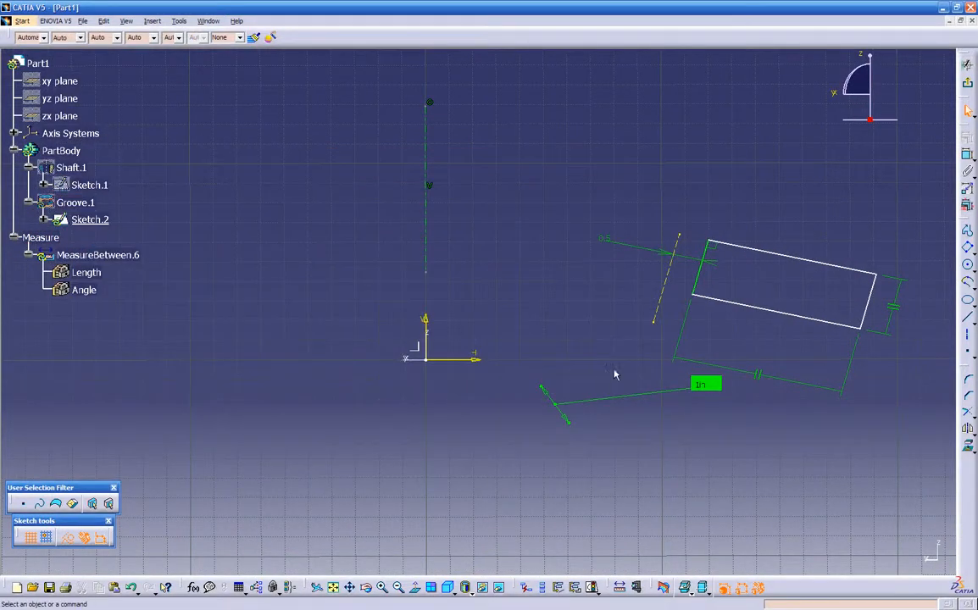
- Draw a short construction line from the projected line's lower endpoint toward the rectangle side
click(969, 320)
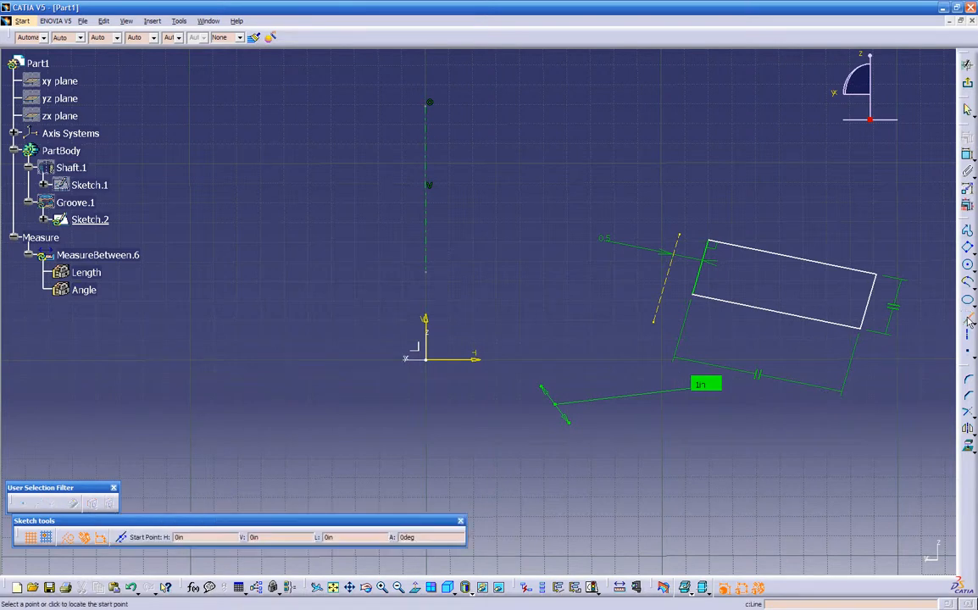
click(655, 322)
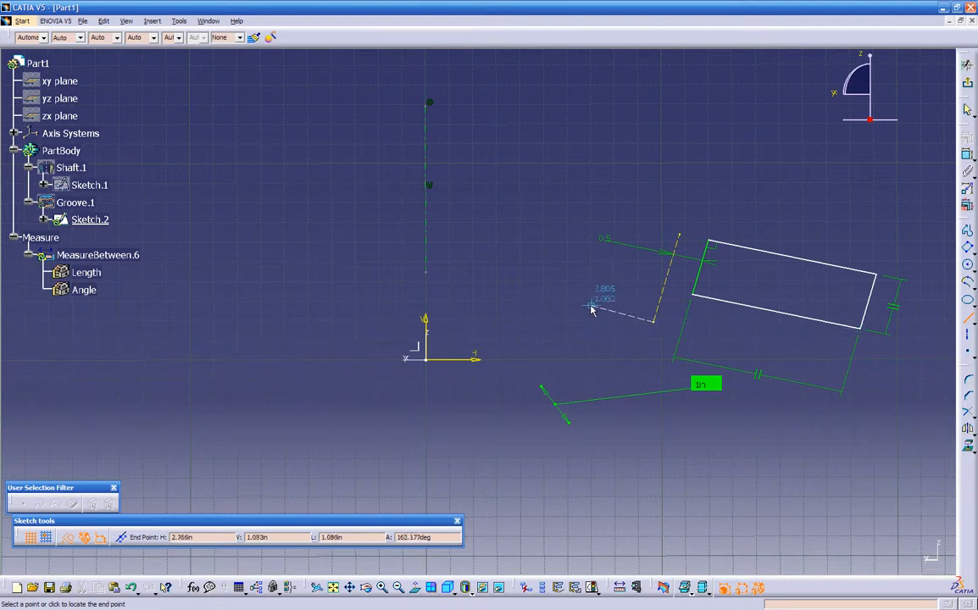
mouse_move(586, 306)
ctrl+middle_down()
mouse_move(651, 231)
mouse_move(611, 192)
ctrl+middle_up()
middle_drag(761, 282, 85, 272)
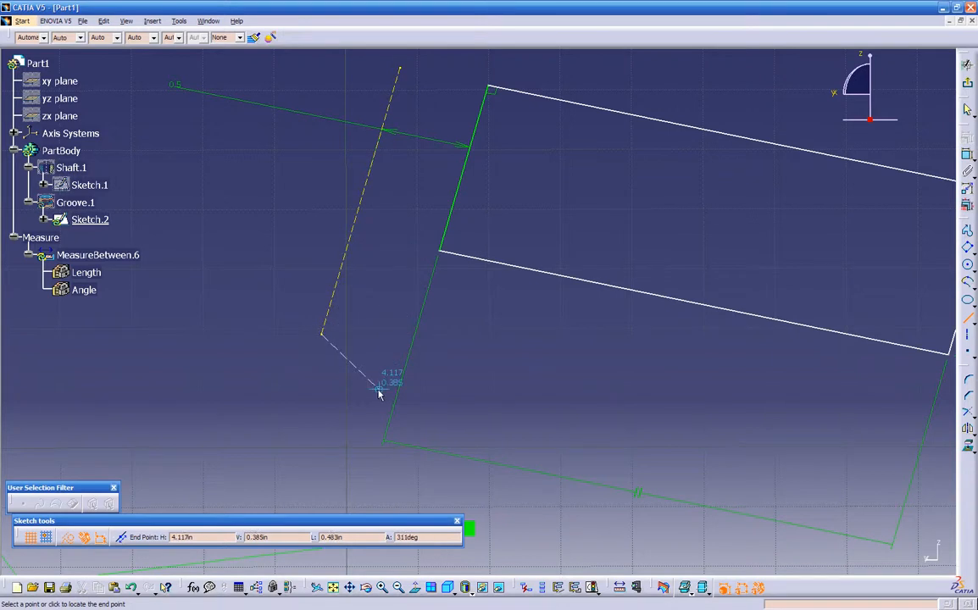
key(Escape)
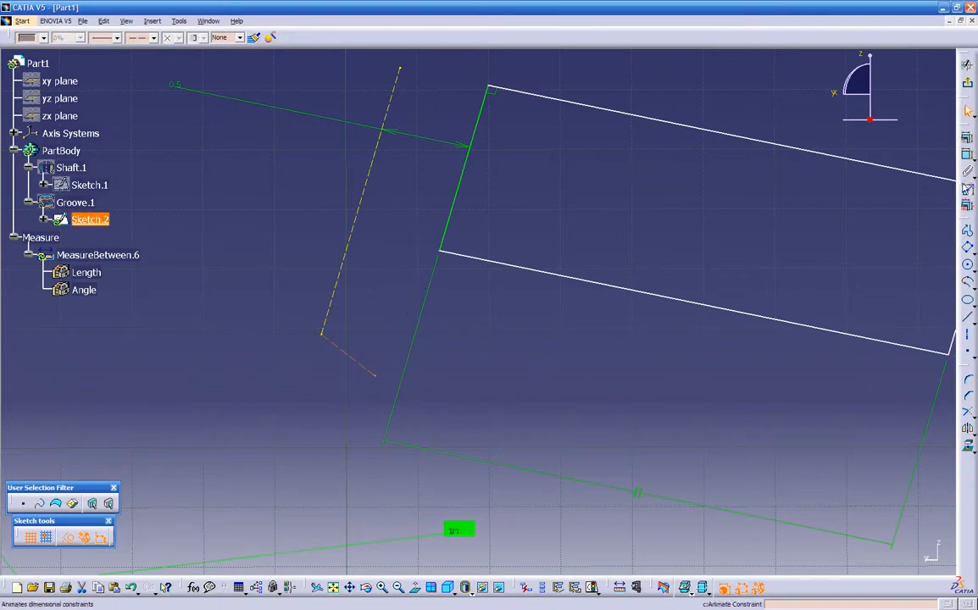
- Dimension the angle between the projected line and the short construction line at its lower endpoint and set it to 90 degrees
click(966, 154)
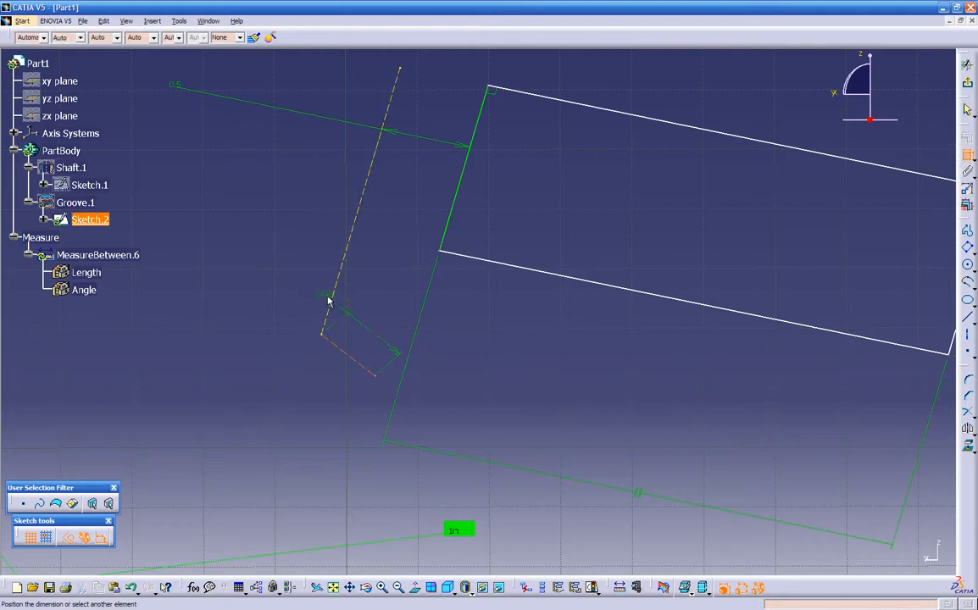
click(332, 293)
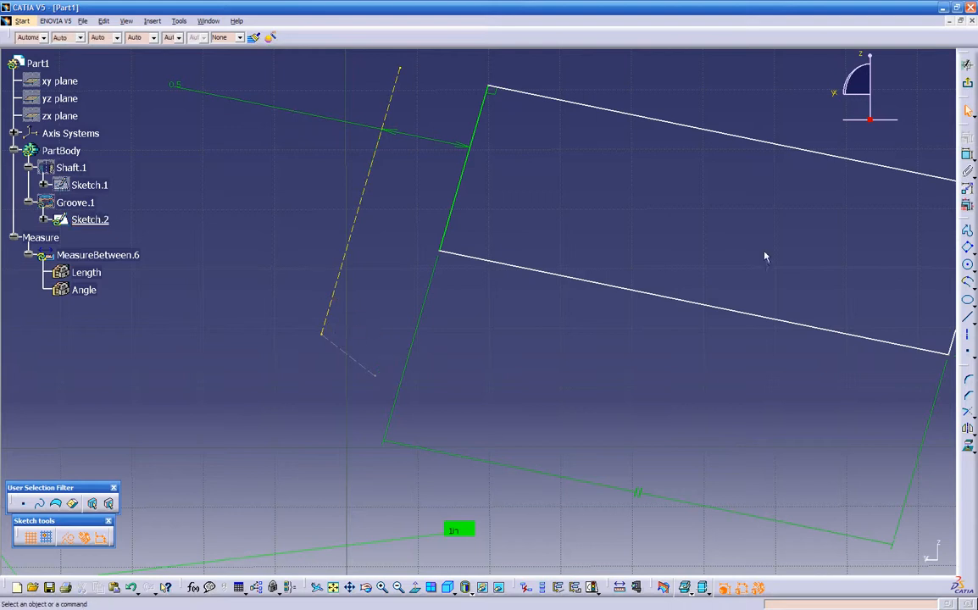
click(342, 285)
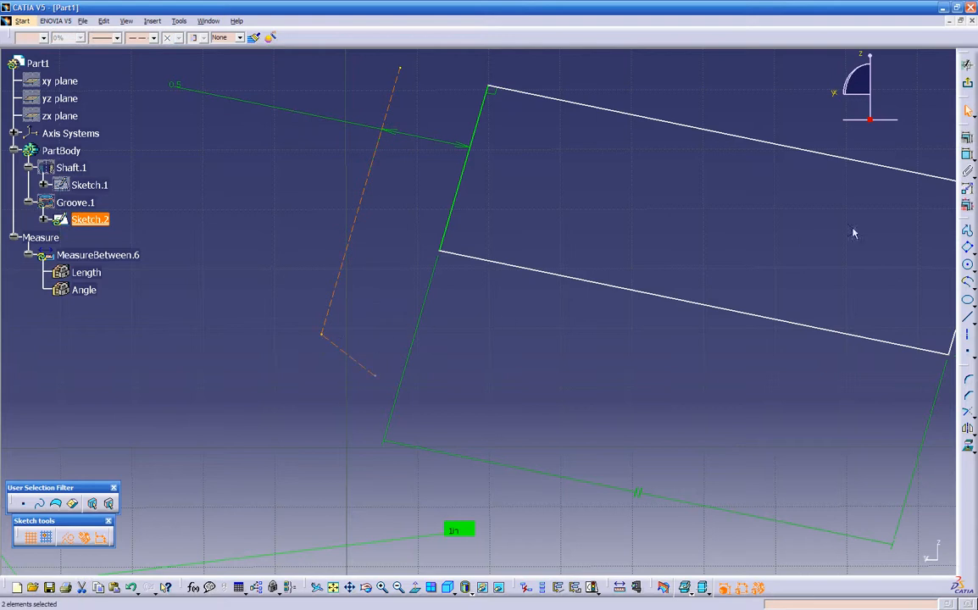
click(967, 155)
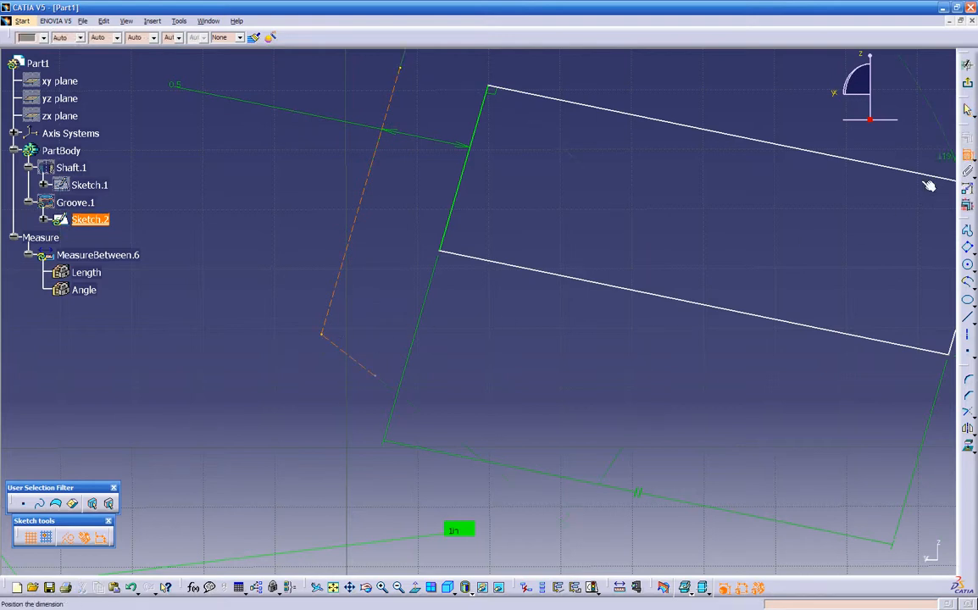
click(403, 301)
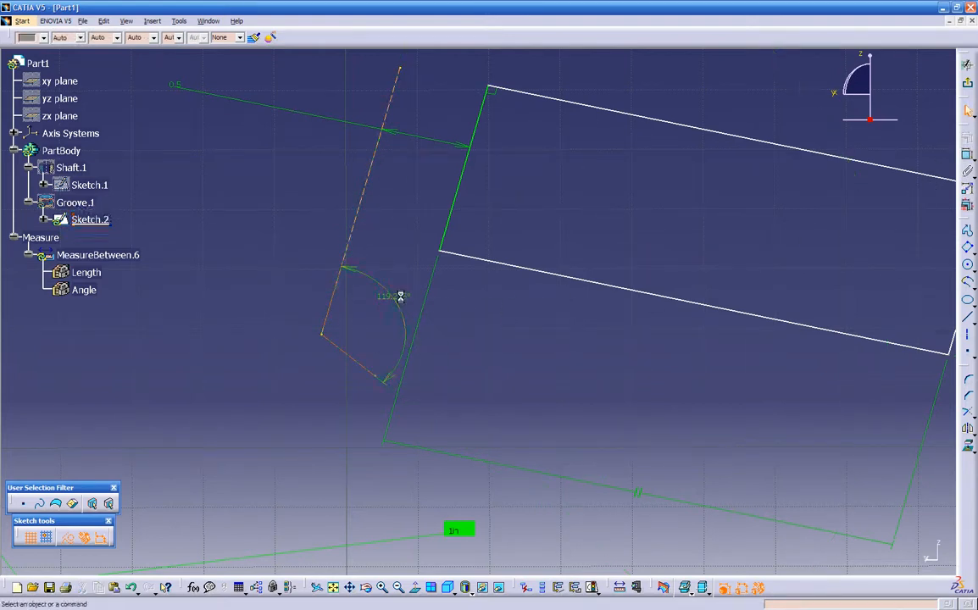
double_click(407, 301)
text(9)
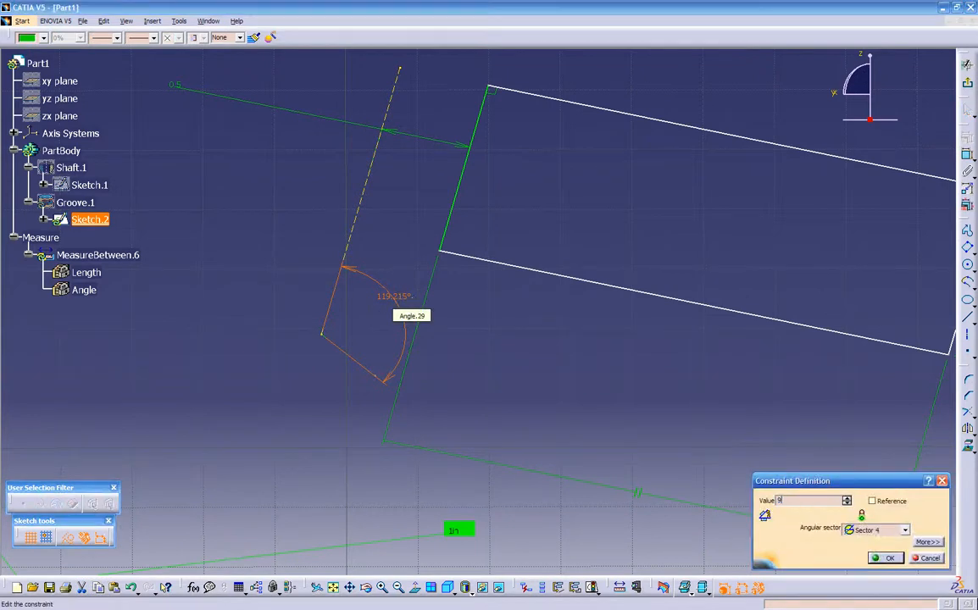
text(0)
key(Return)
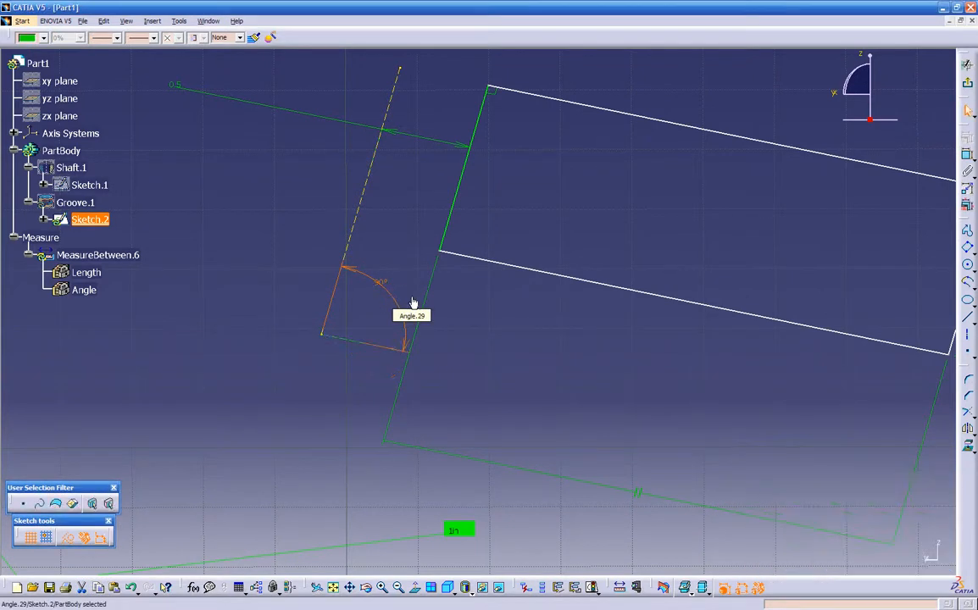
click(454, 324)
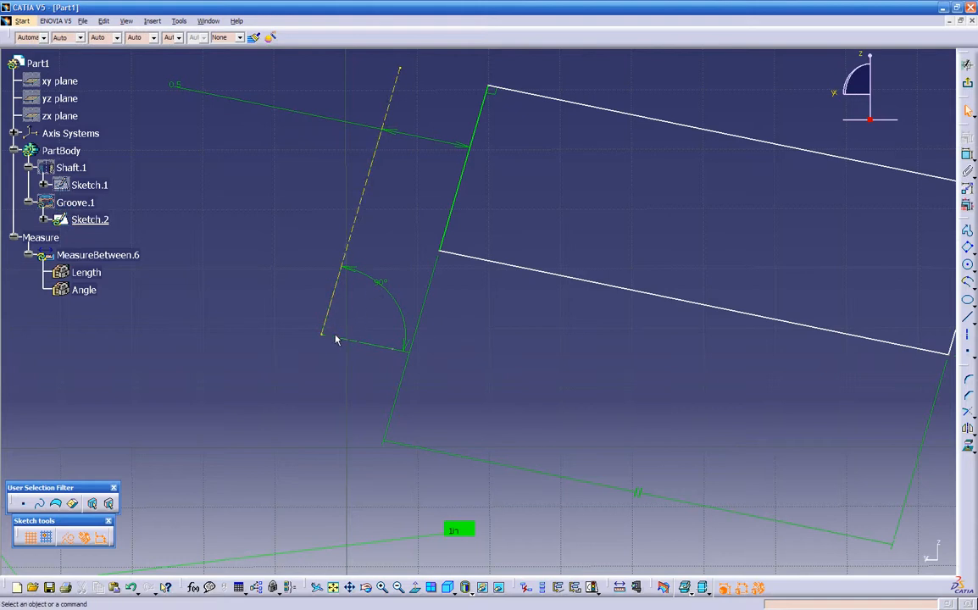
- Dimension the distance between the rectangle's two long sides and set it to 1 in
mouse_move(533, 323)
middle_down()
mouse_move(511, 356)
mouse_move(506, 391)
middle_up()
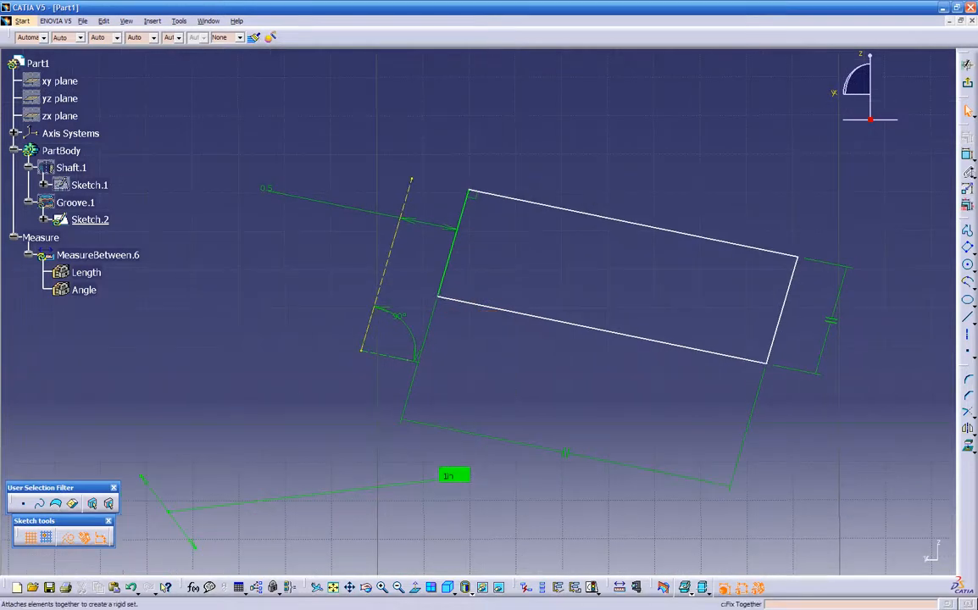
click(967, 155)
click(622, 334)
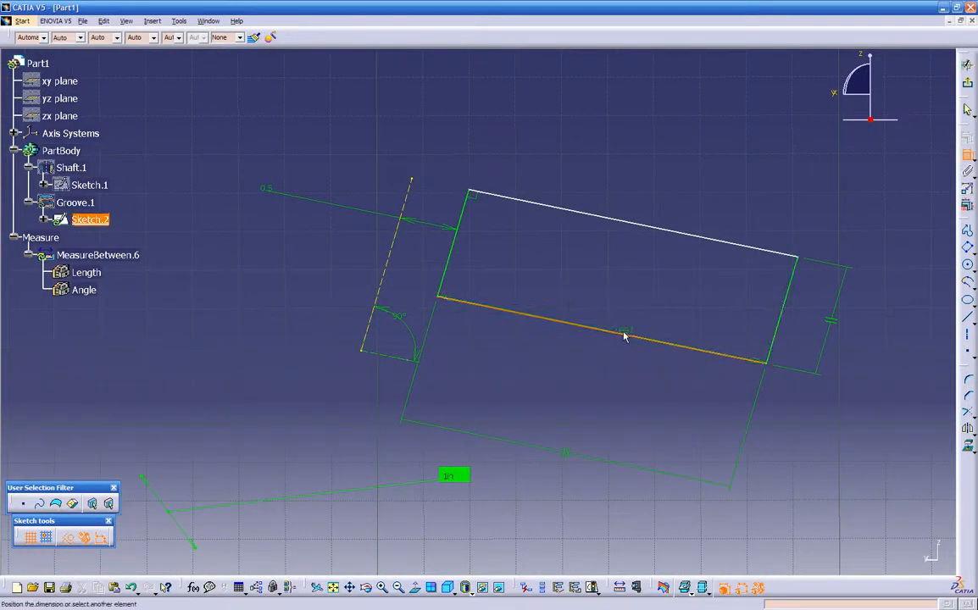
click(679, 232)
click(699, 169)
double_click(699, 161)
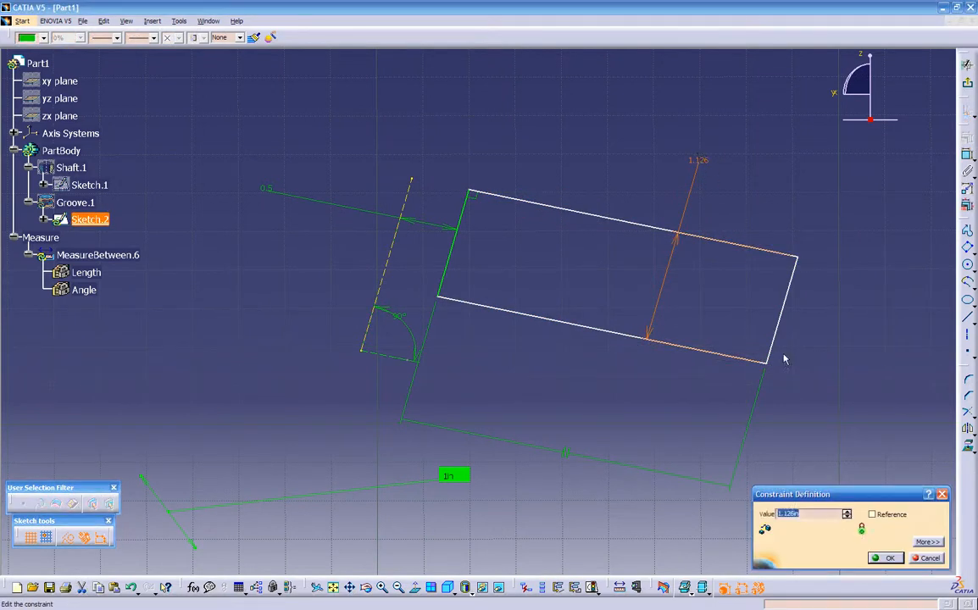
text(1)
key(Return)
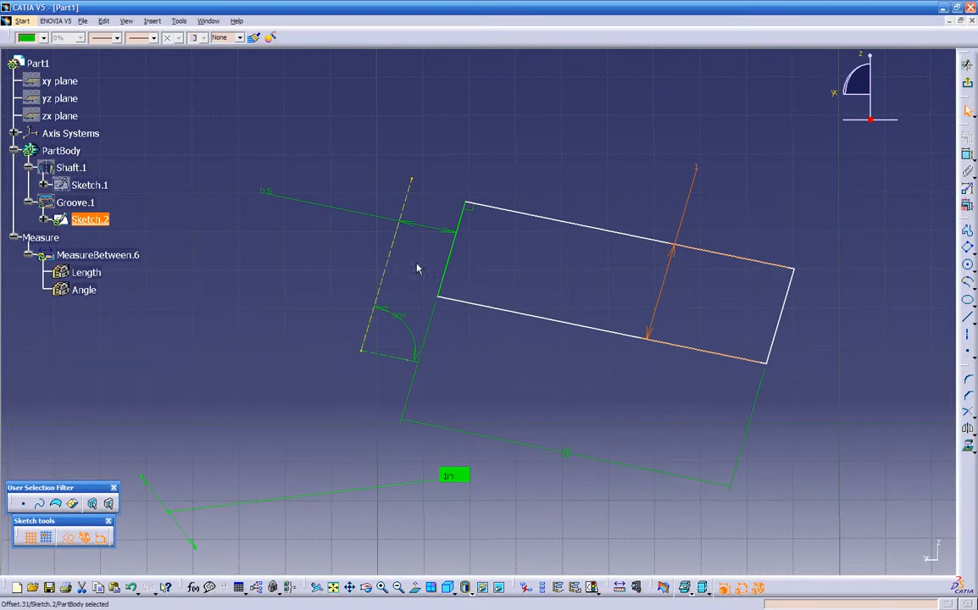
- Add a reference length dimension to the projected line
click(967, 155)
click(392, 256)
click(212, 198)
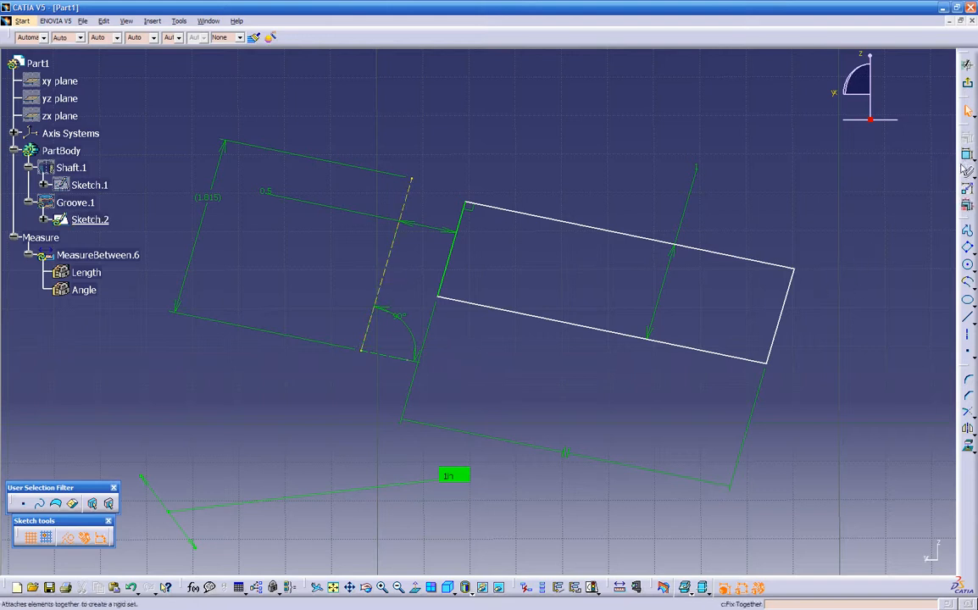
- Try to dimension the distance from the rectangle's lower long side to the short construction line at 0.4 in
click(967, 156)
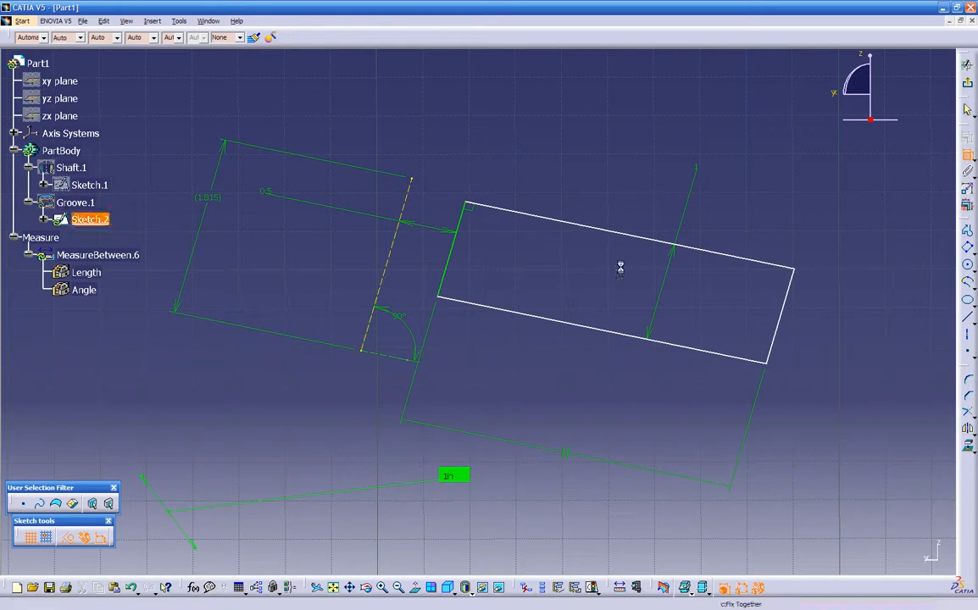
click(500, 310)
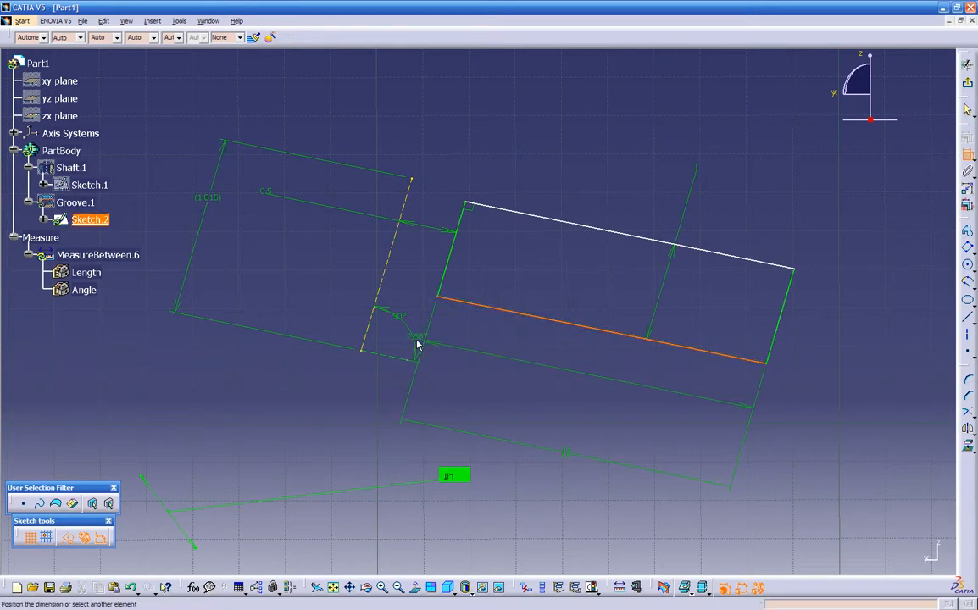
click(401, 363)
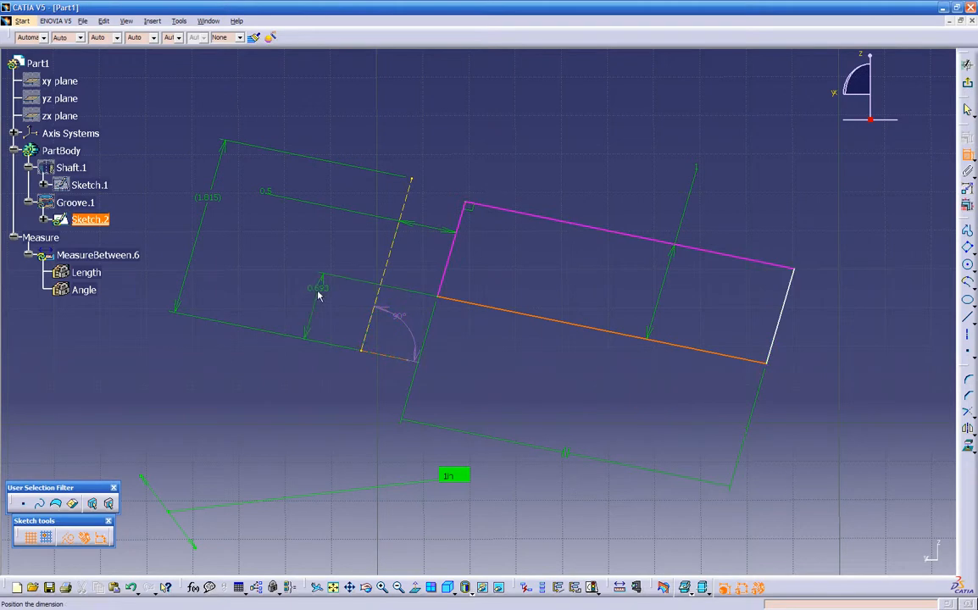
click(312, 312)
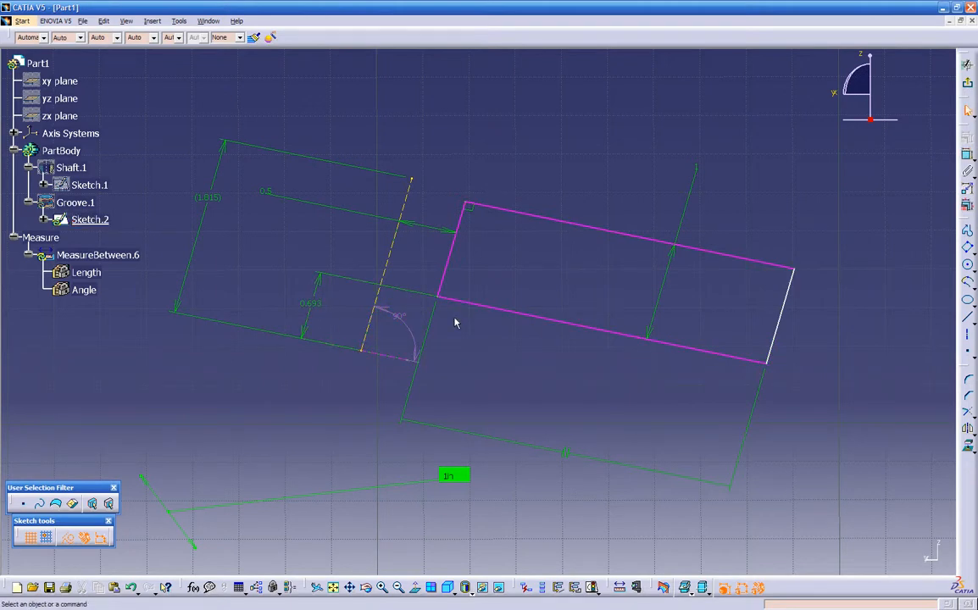
double_click(315, 302)
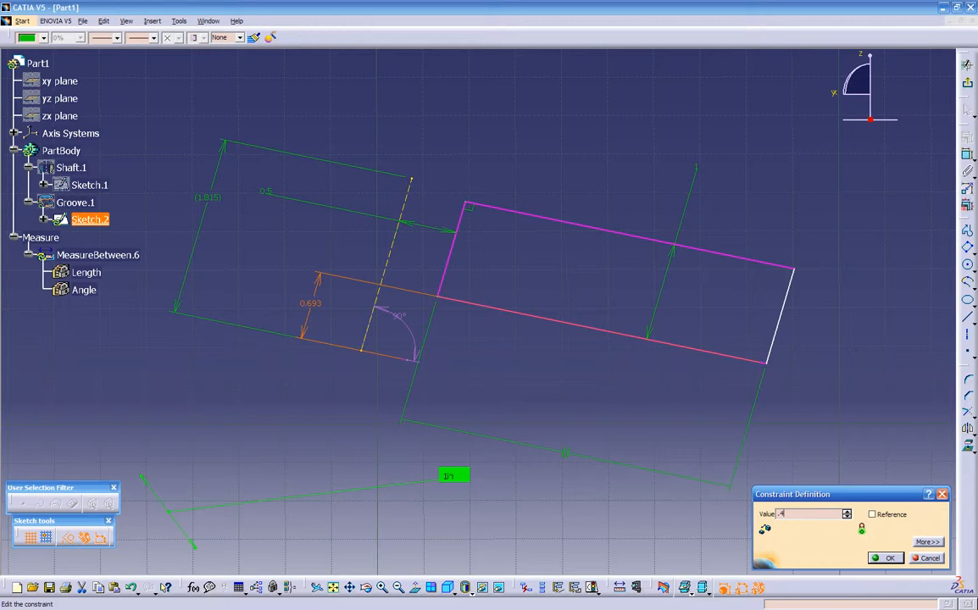
key(Return)
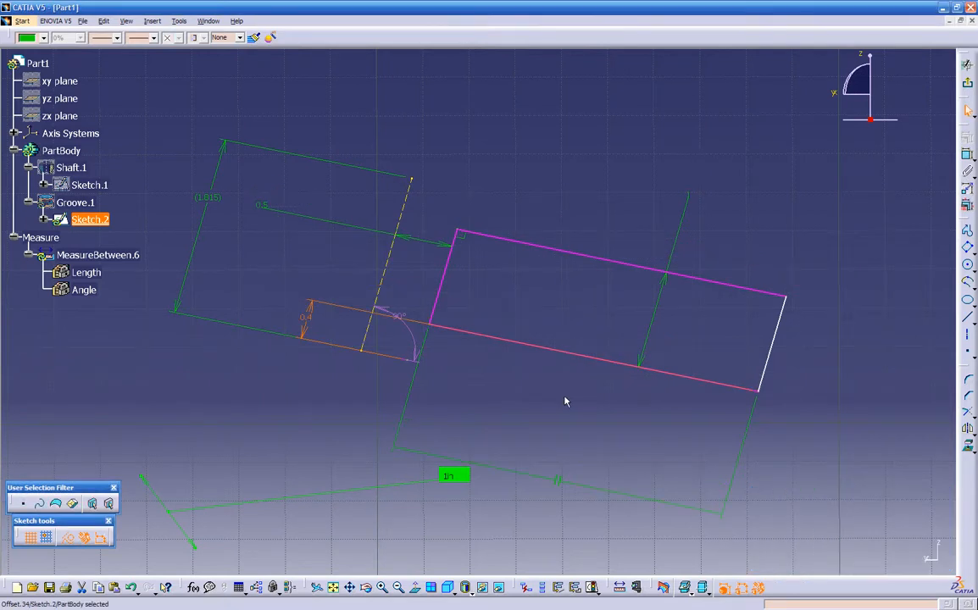
click(565, 401)
- Exit the sketch, dismiss the update diagnosis, and reopen Sketch.2 to delete the 0.4 in offset
mouse_move(286, 375)
middle_down()
mouse_move(284, 431)
mouse_move(270, 396)
middle_up()
mouse_move(507, 375)
middle_down()
mouse_move(523, 367)
mouse_move(521, 354)
middle_up()
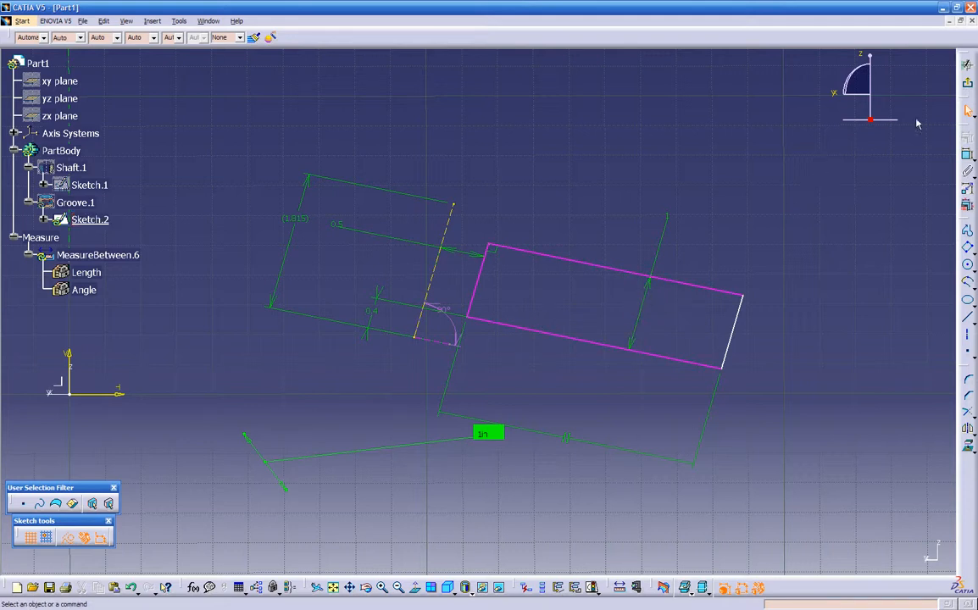
click(968, 83)
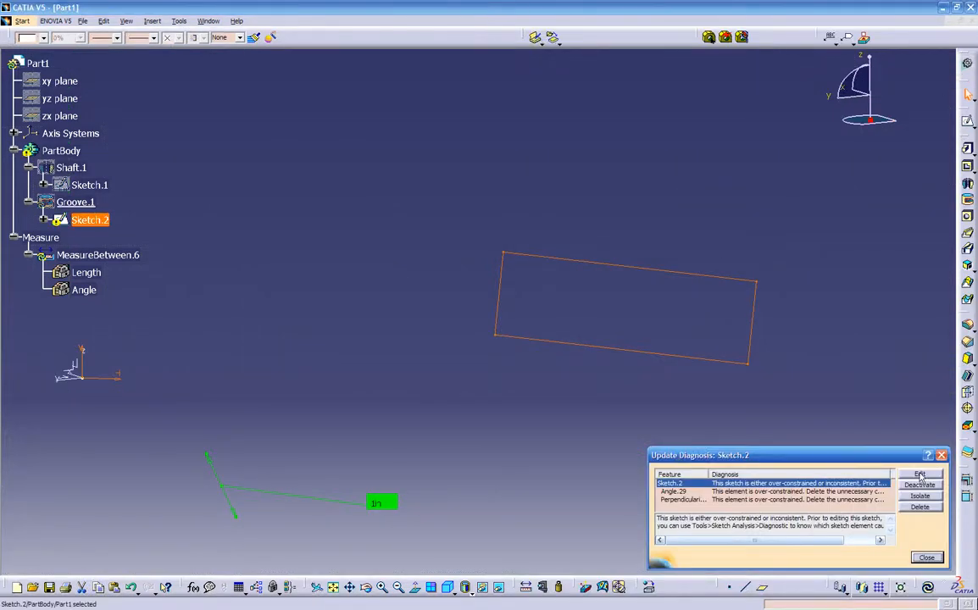
click(942, 457)
double_click(534, 340)
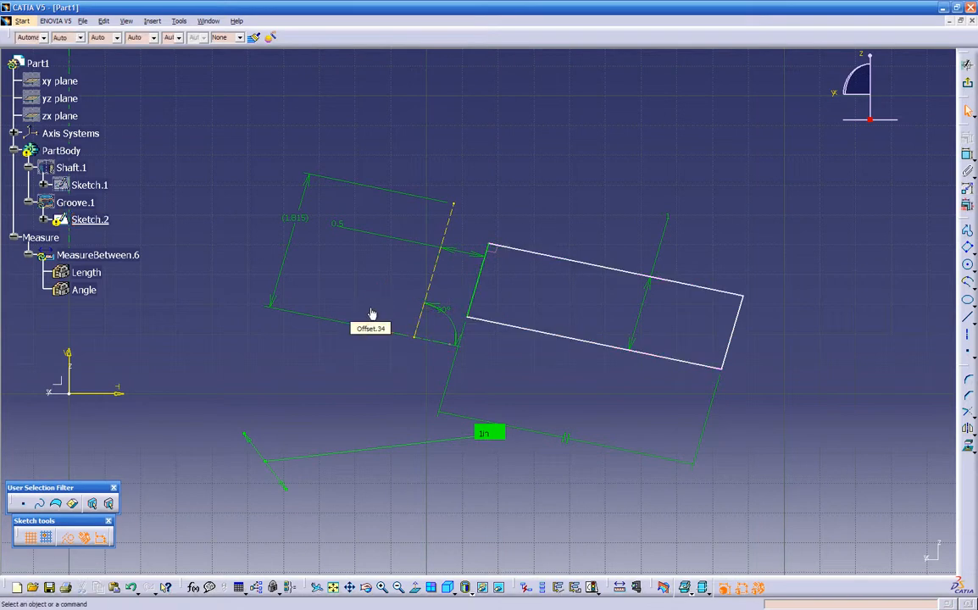
- Exit Sketch.2 and show Shaft.1 to inspect the groove cut in the thin-walled body
click(967, 82)
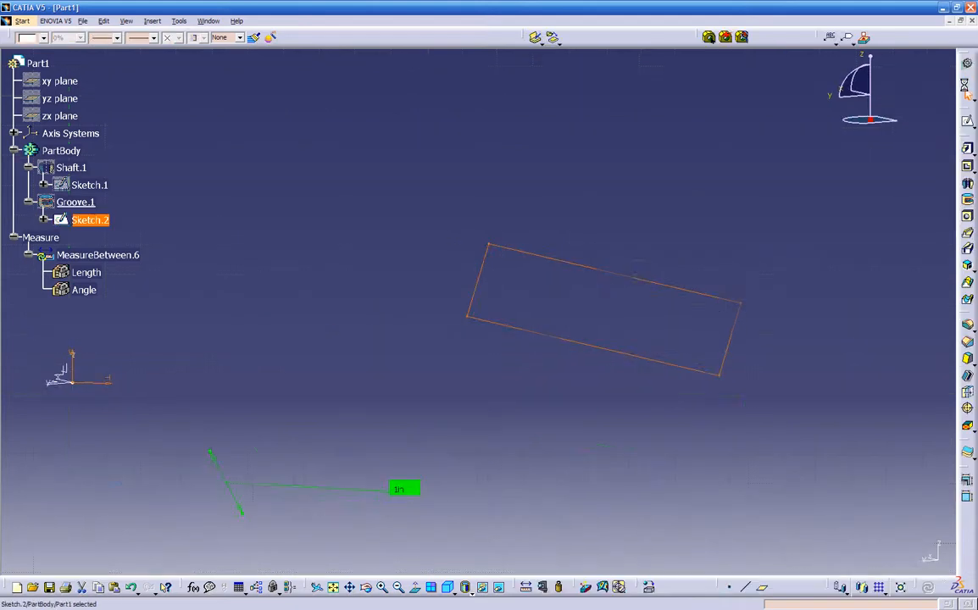
right_click(68, 167)
click(116, 199)
middle_drag(280, 269, 454, 380)
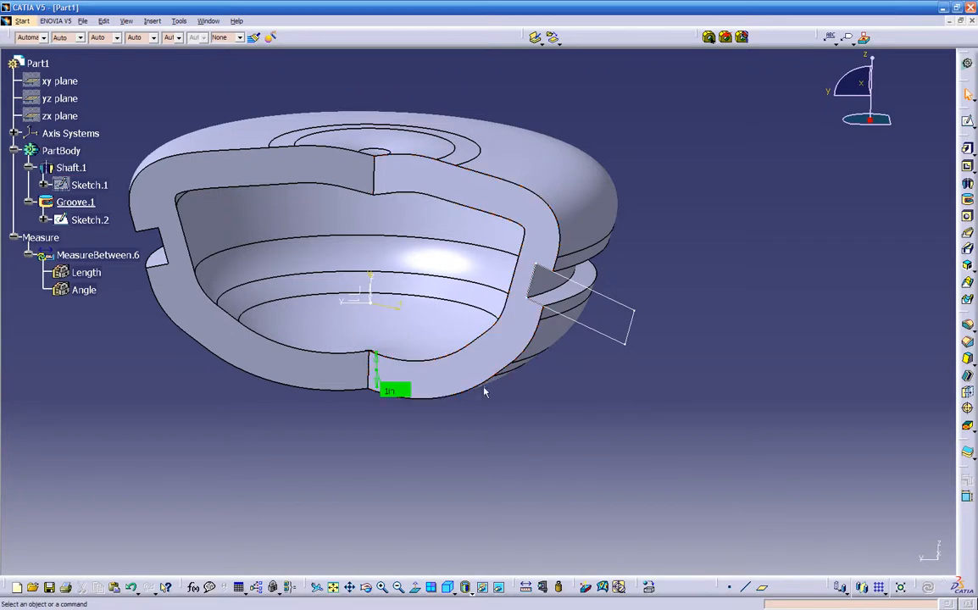
middle_drag(500, 396, 521, 396)
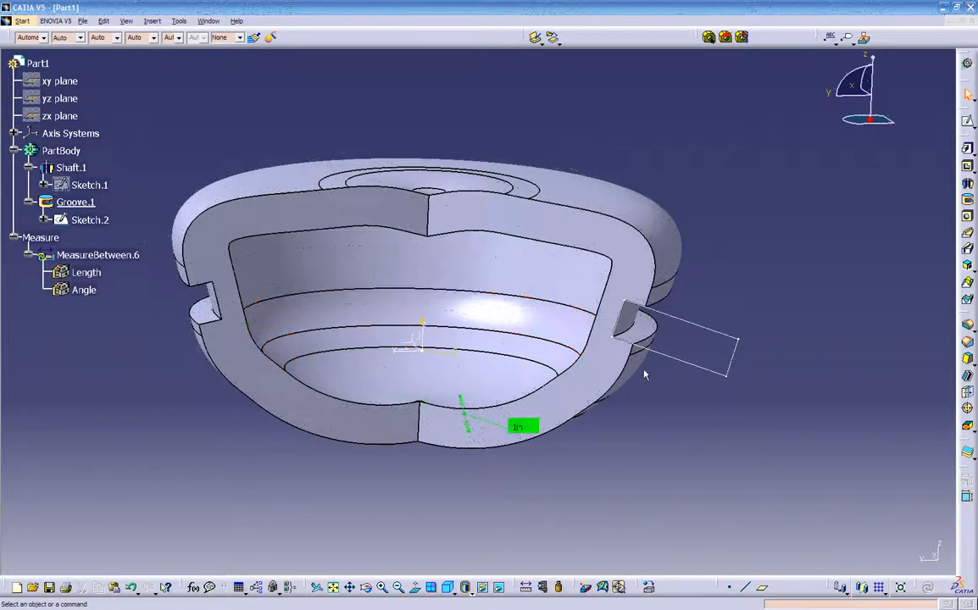
middle_drag(489, 465, 650, 393)
- Reopen Sketch.2 to check the profile against the shaft's inner wall, and hide Shaft.1
double_click(693, 366)
middle_drag(568, 436, 668, 389)
middle_drag(764, 315, 615, 356)
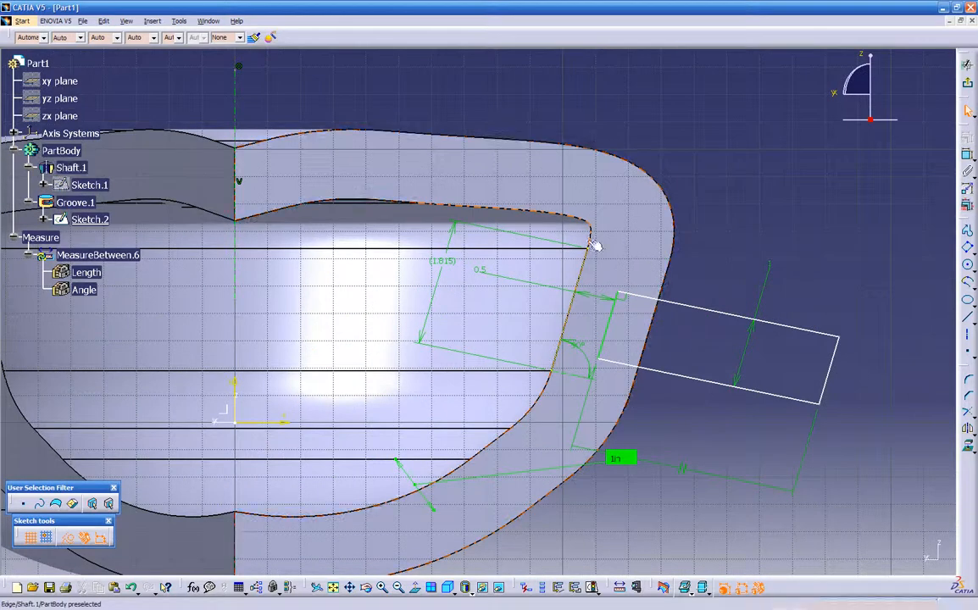
mouse_move(521, 372)
middle_down()
mouse_move(514, 367)
mouse_move(504, 386)
middle_up()
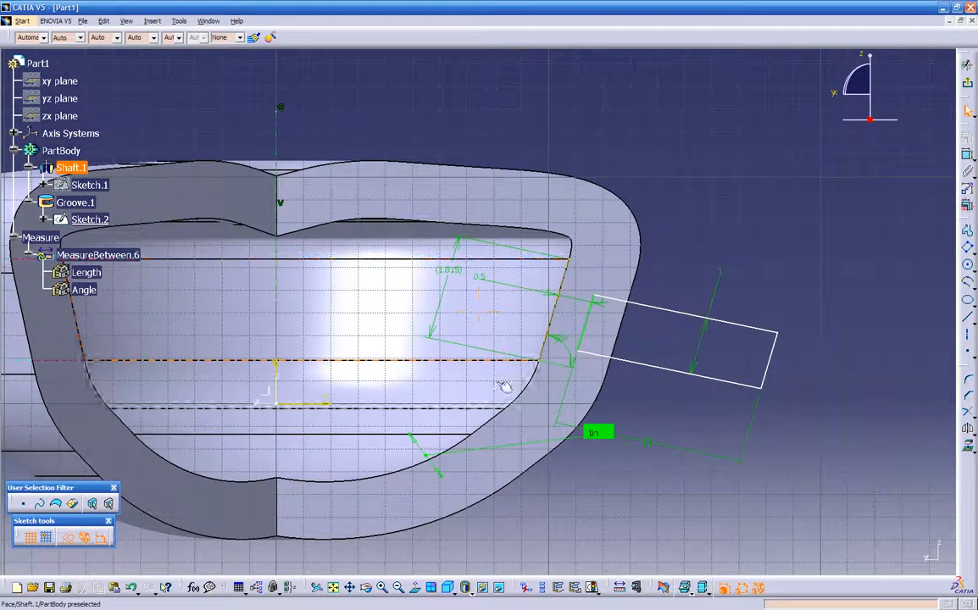
right_click(67, 169)
click(81, 202)
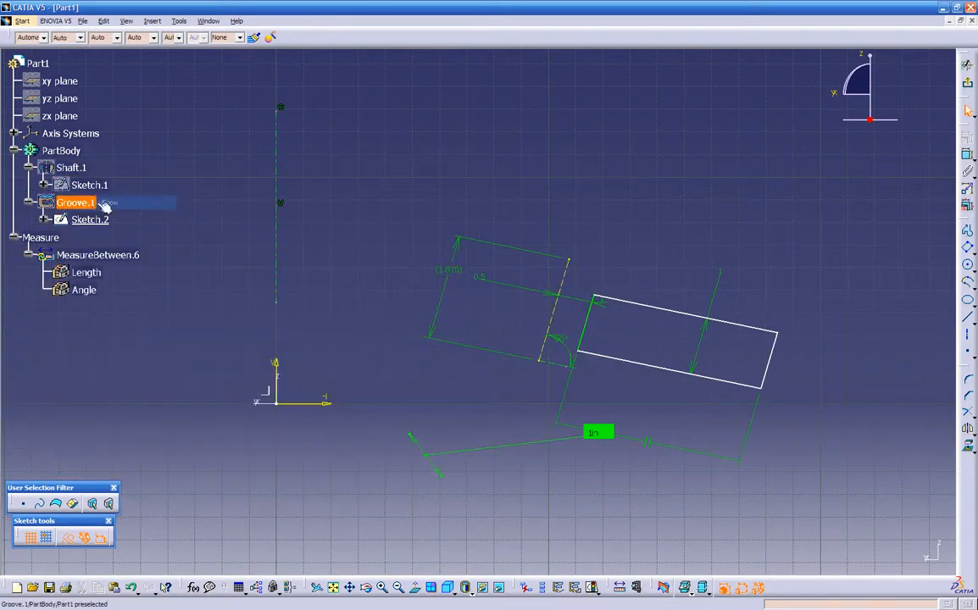
- Slide the rectangle upward along the direction of the projected line by its inner short side
mouse_move(355, 345)
middle_down()
mouse_move(478, 290)
mouse_move(505, 319)
mouse_move(404, 316)
middle_up()
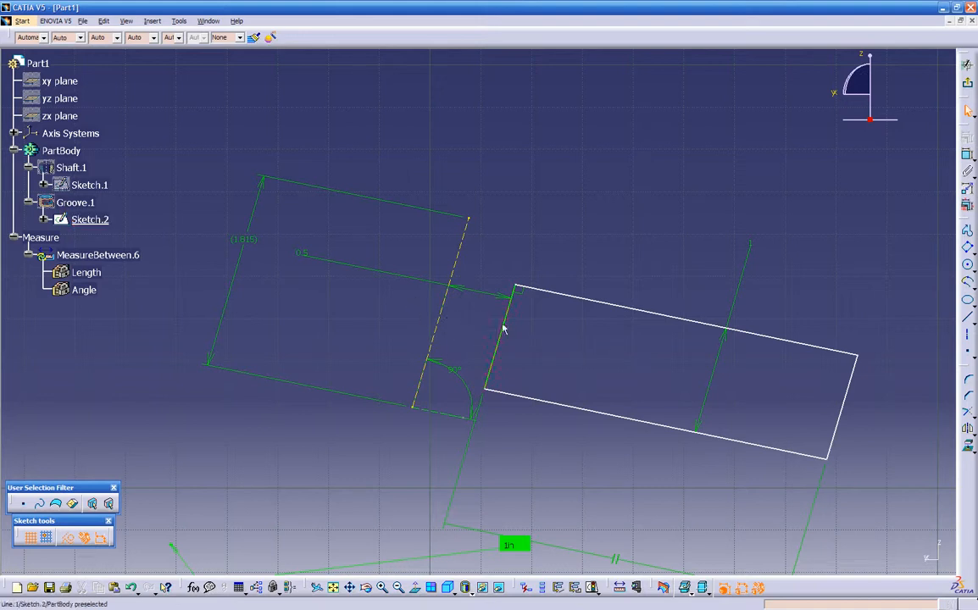
drag(508, 338, 520, 290)
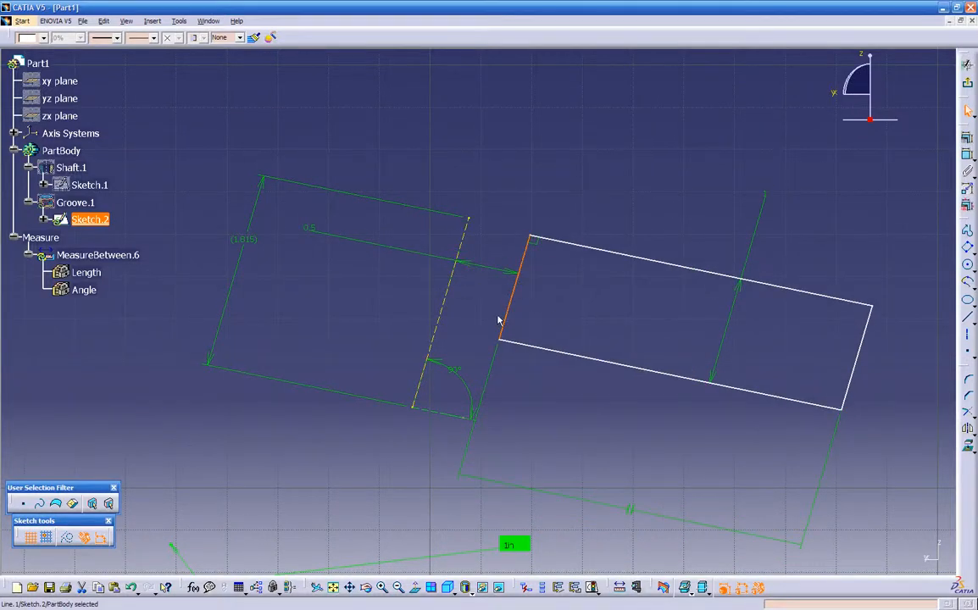
click(899, 377)
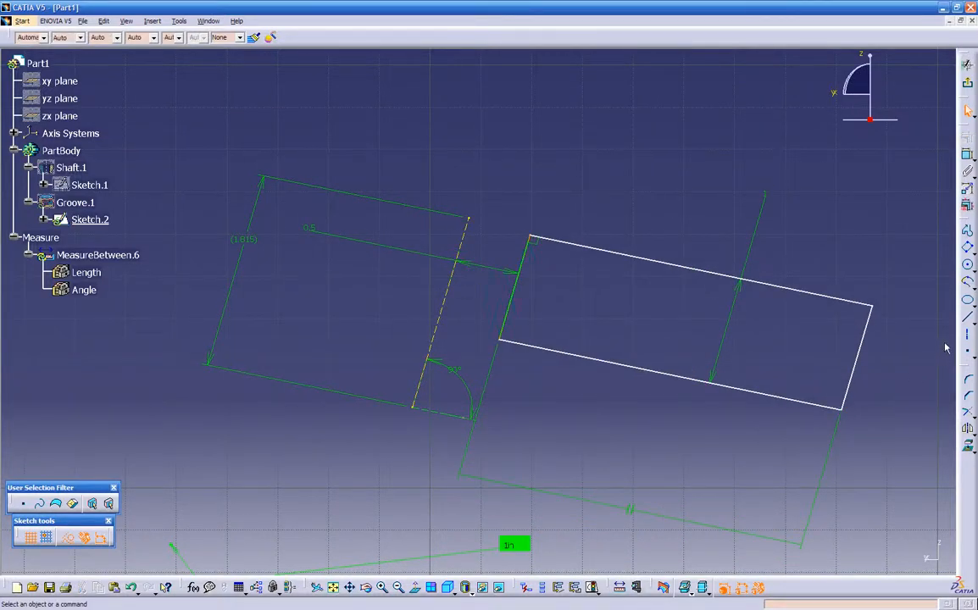
- Switch off construction geometry, draw a short trial line on the inner side of the projected line, and delete it
click(969, 320)
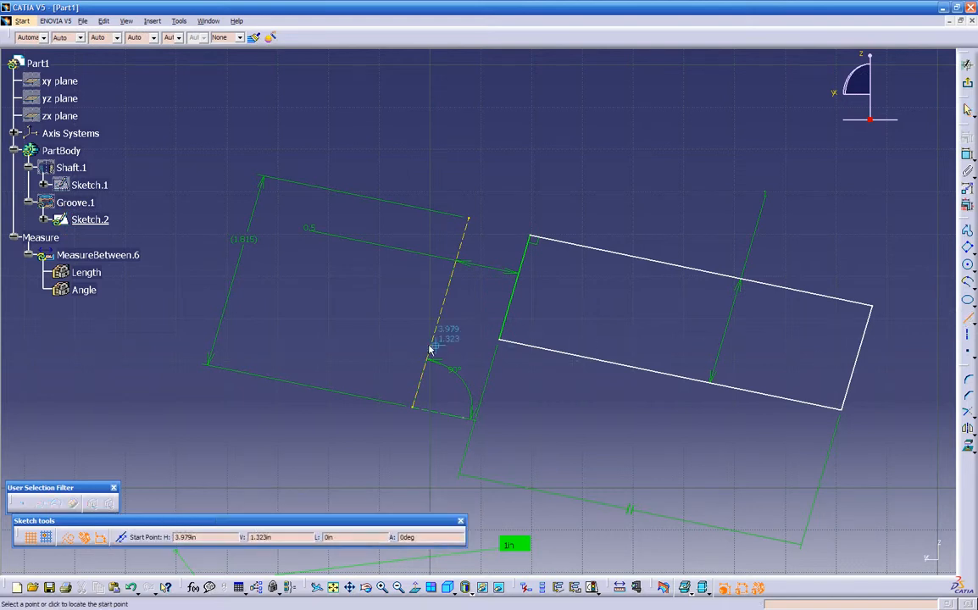
click(68, 539)
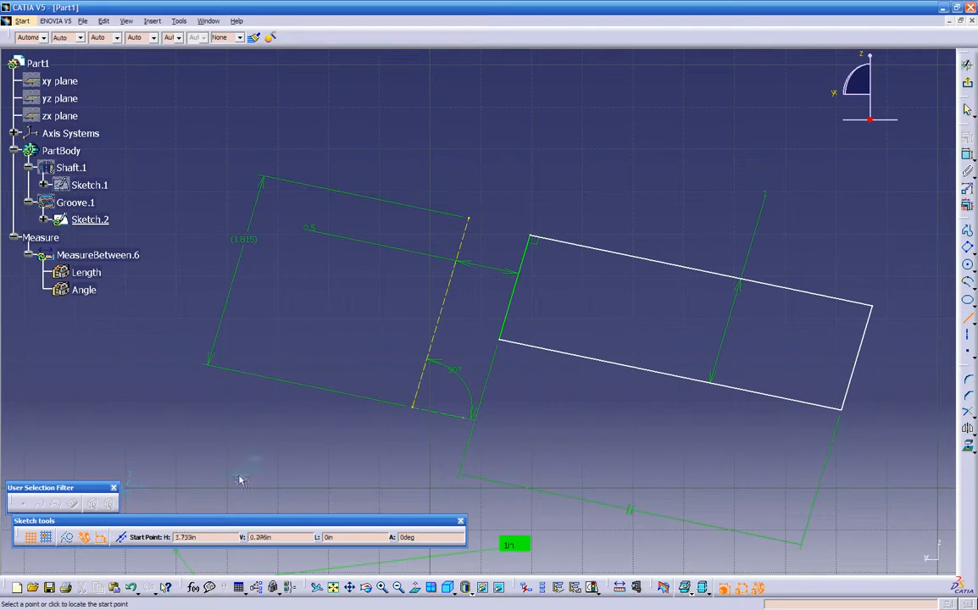
click(367, 364)
click(306, 305)
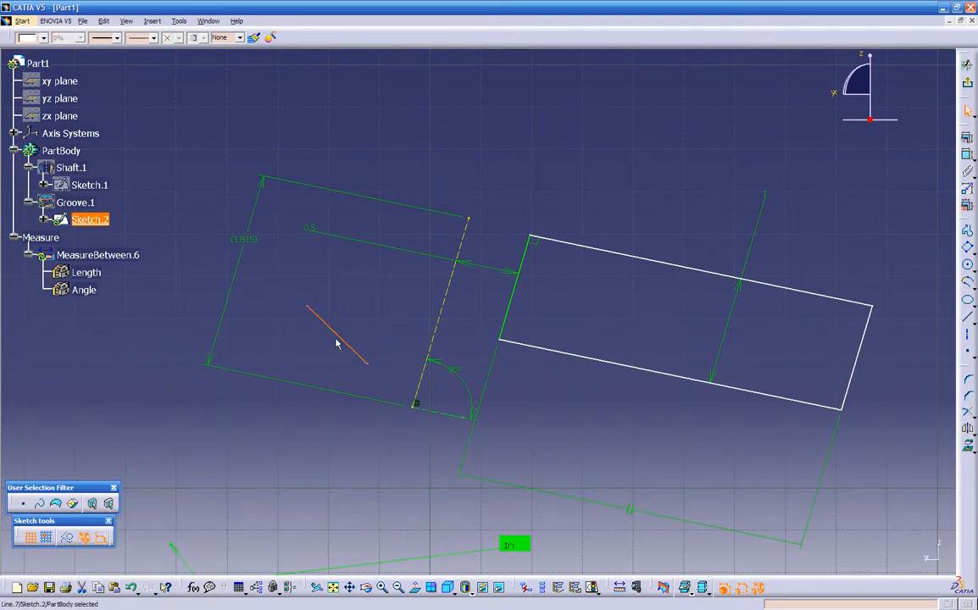
key(Delete)
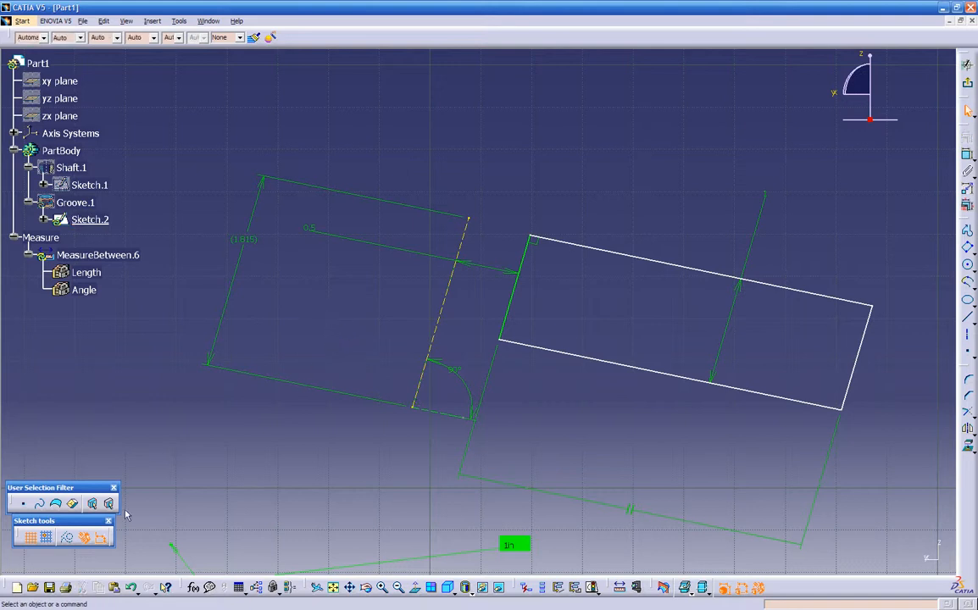
- Draw a construction line from the projected line's midpoint away from the rectangle, parallel to the rectangle's long sides
click(967, 317)
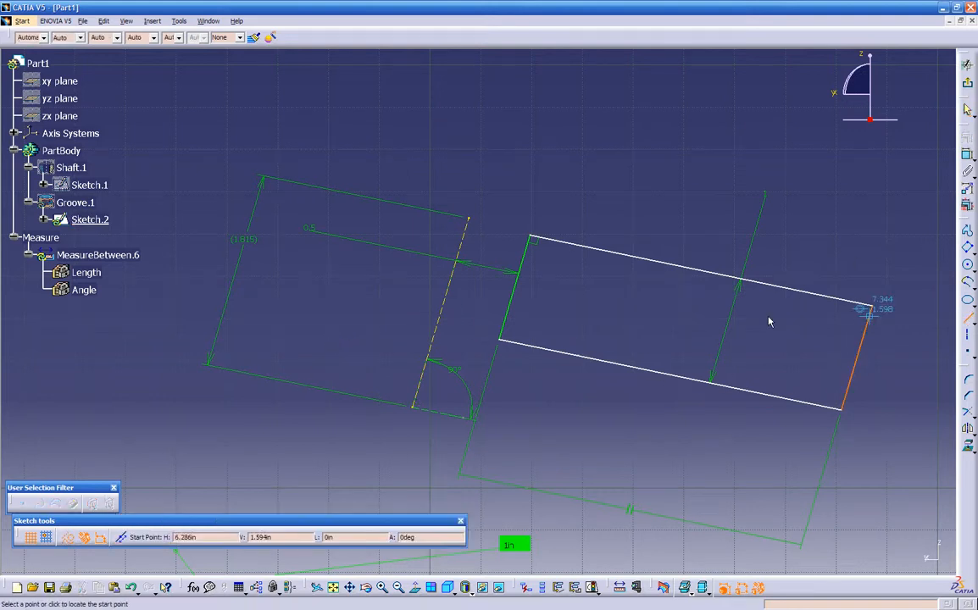
click(441, 312)
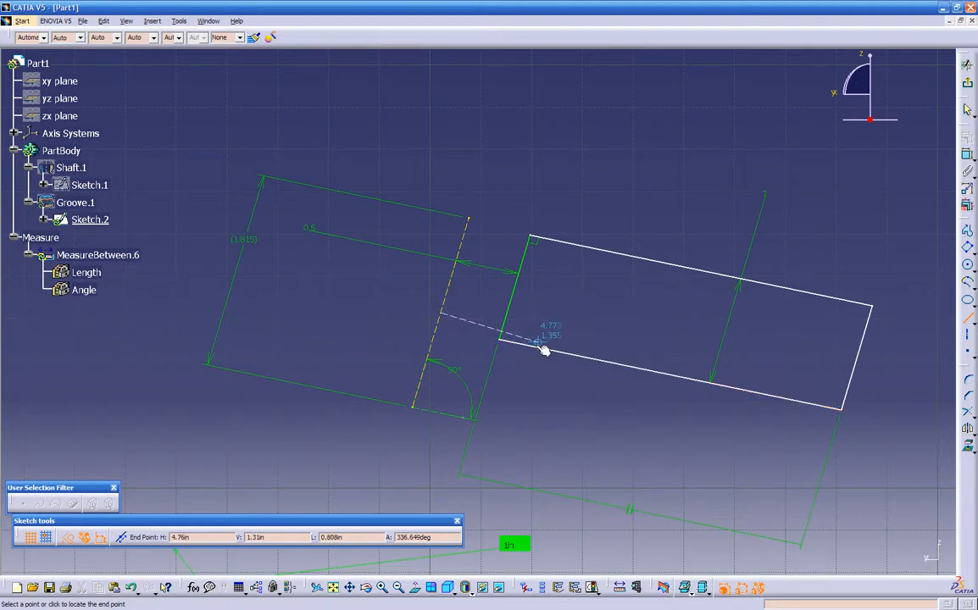
click(357, 297)
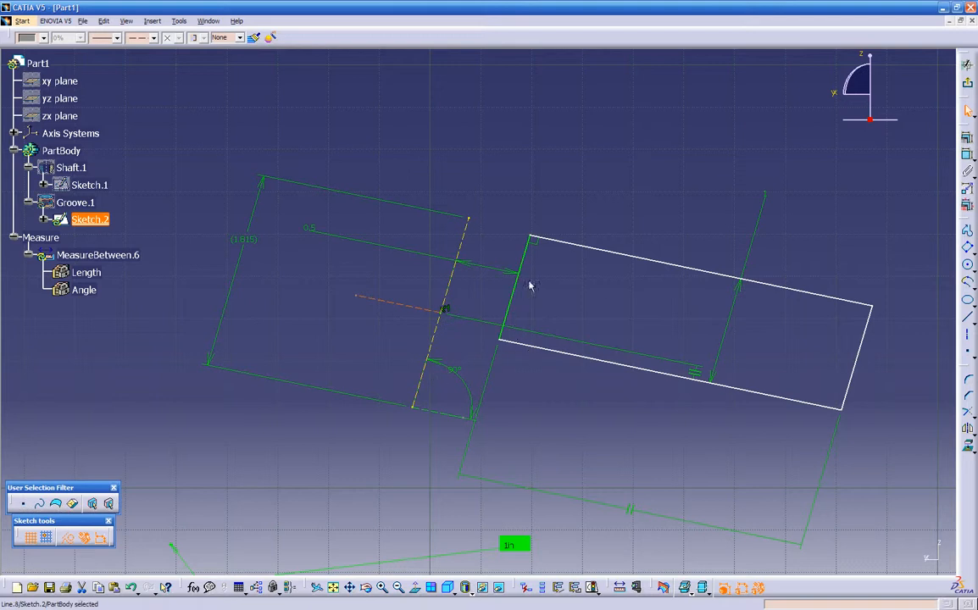
- Draw a construction line about 0.51 in long from the midpoint of the rectangle's inner short side into the rectangle, parallel to the first one
click(969, 320)
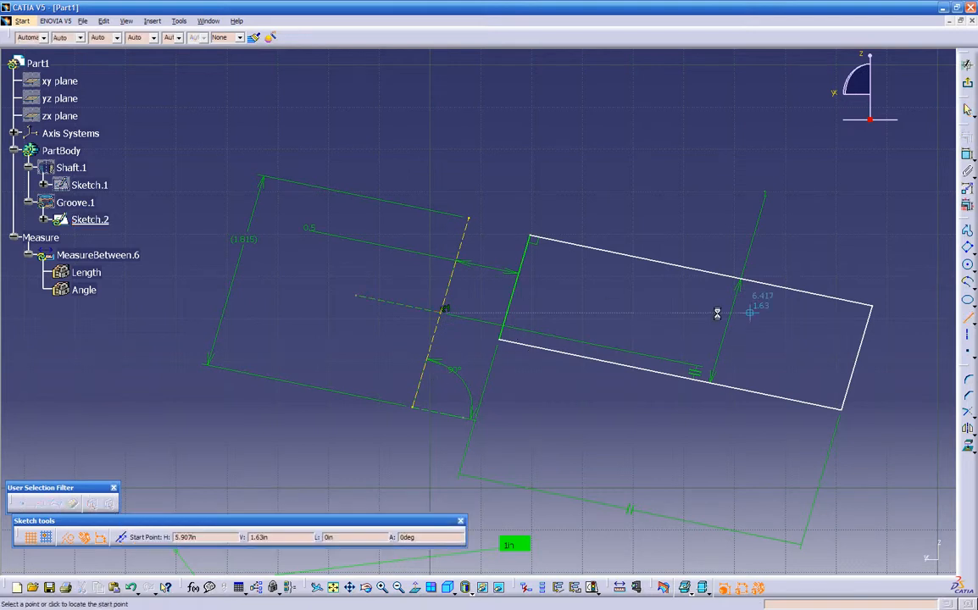
click(521, 290)
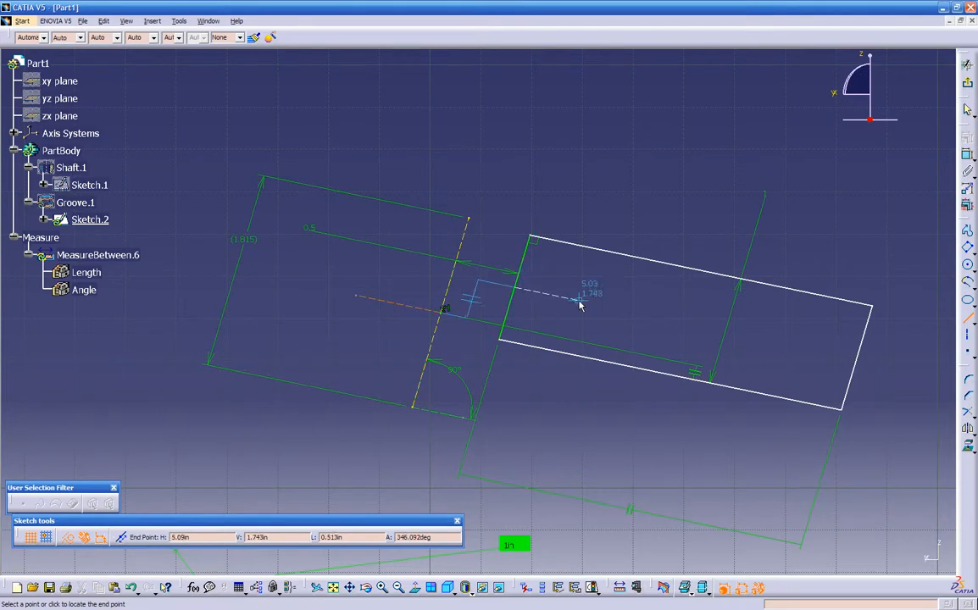
click(580, 303)
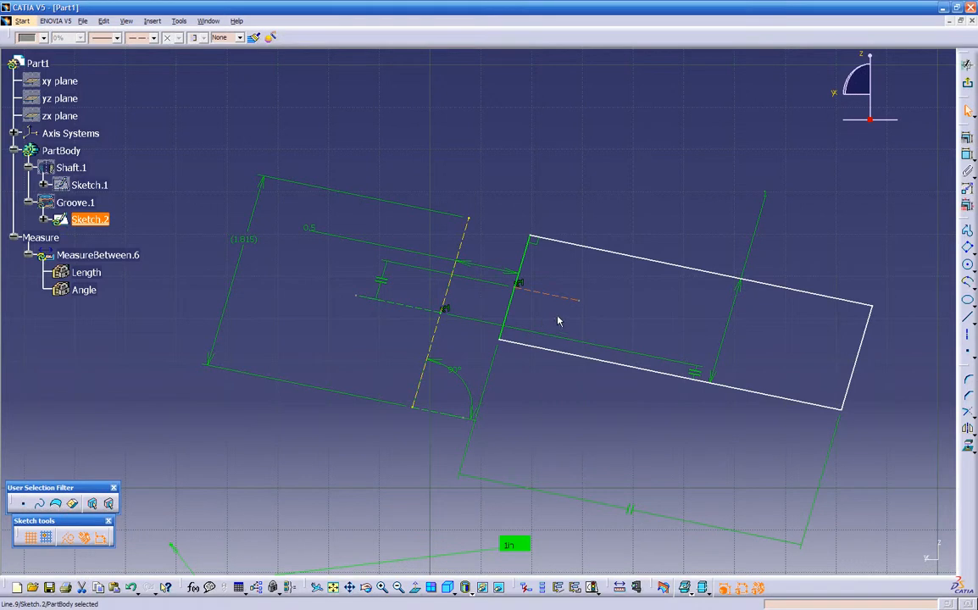
click(558, 320)
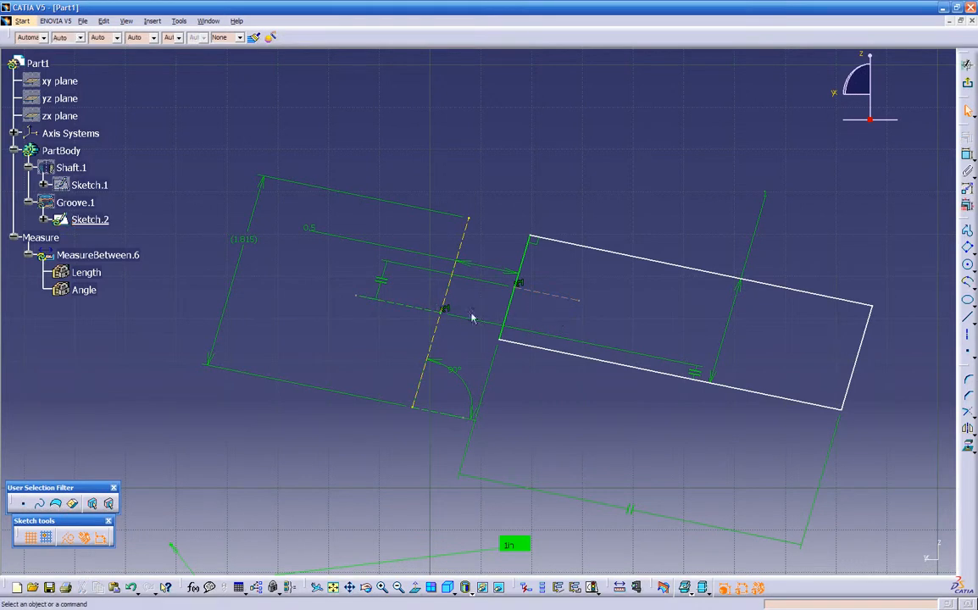
- Apply a Coincidence constraint between the two midpoint construction lines to centre the rectangle on the projected line
click(418, 308)
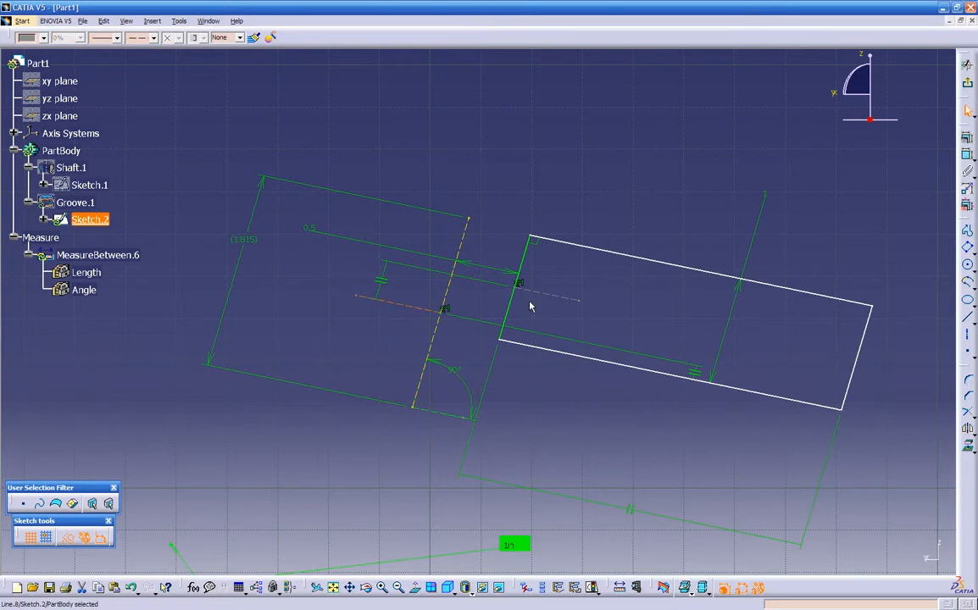
ctrl+click(581, 293)
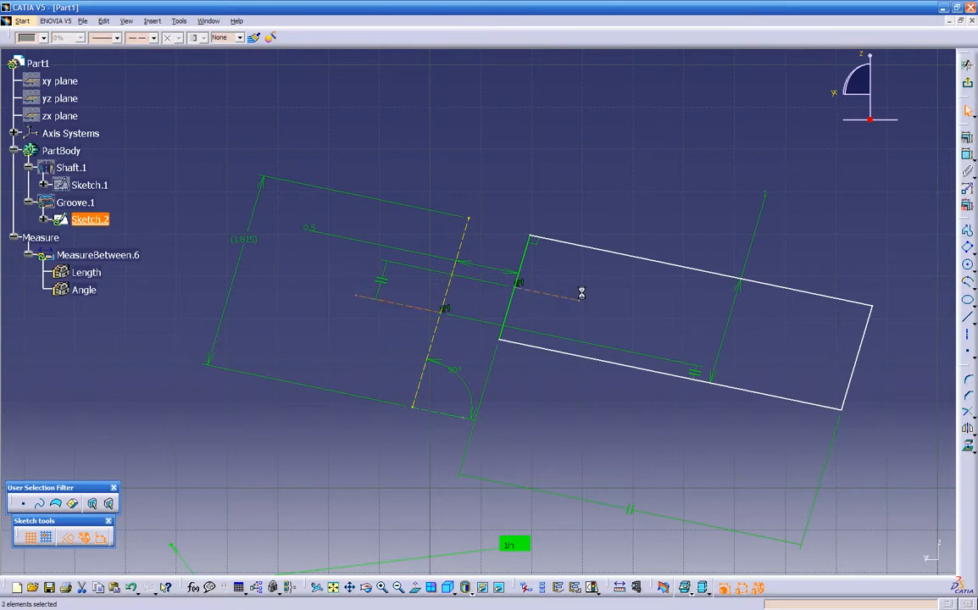
click(967, 140)
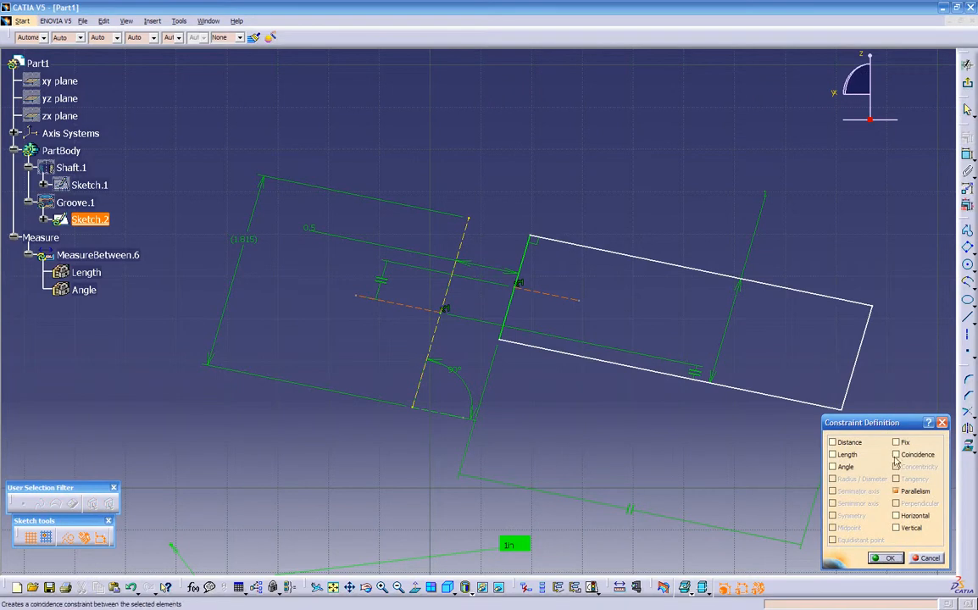
click(897, 455)
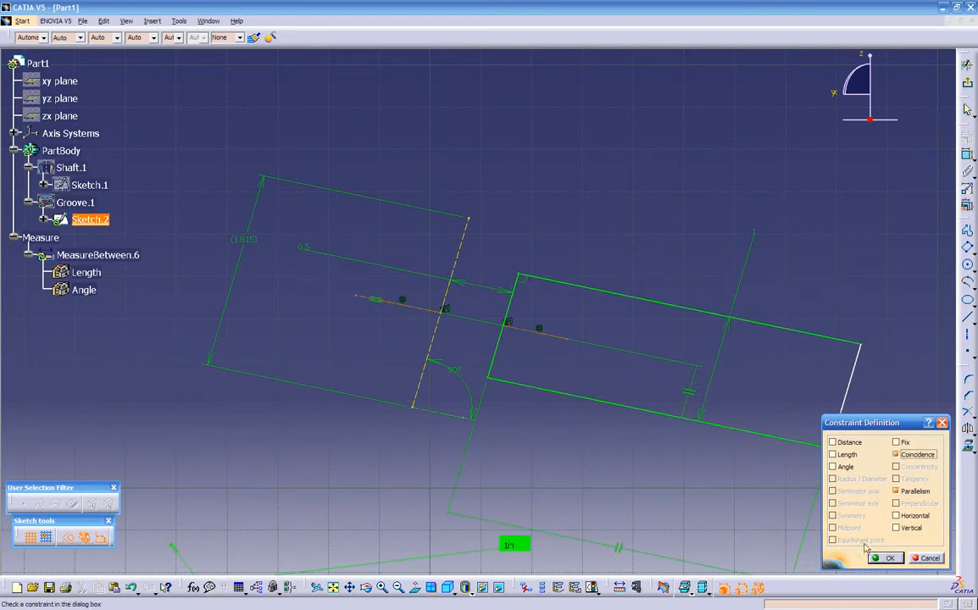
key(Return)
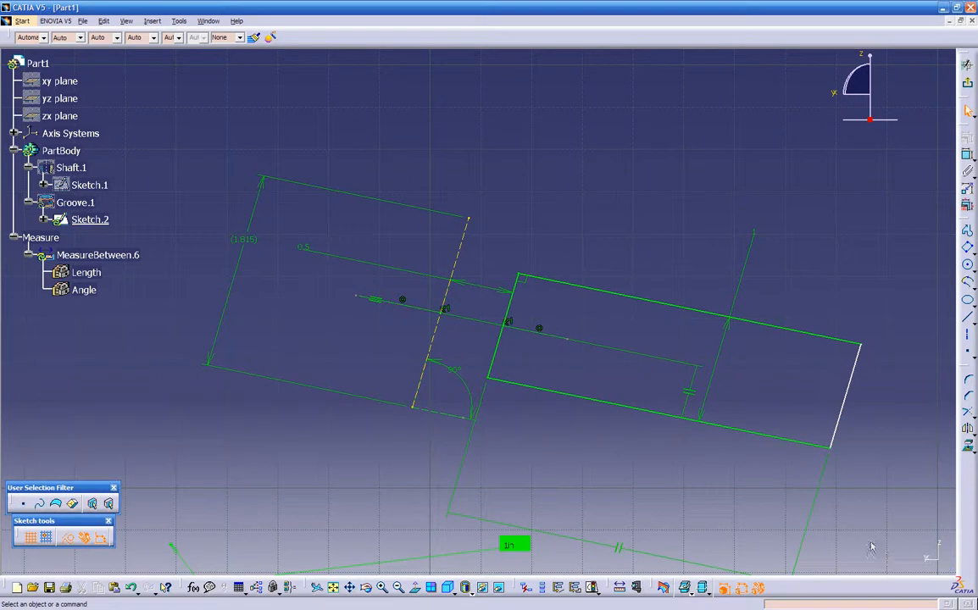
- Show Shaft.1 again, exit Sketch.2, and inspect the repositioned groove in the thin-walled body
right_click(52, 166)
click(77, 199)
mouse_move(304, 262)
middle_down()
mouse_move(292, 277)
mouse_move(251, 269)
mouse_move(371, 301)
mouse_move(455, 379)
mouse_move(500, 323)
middle_up()
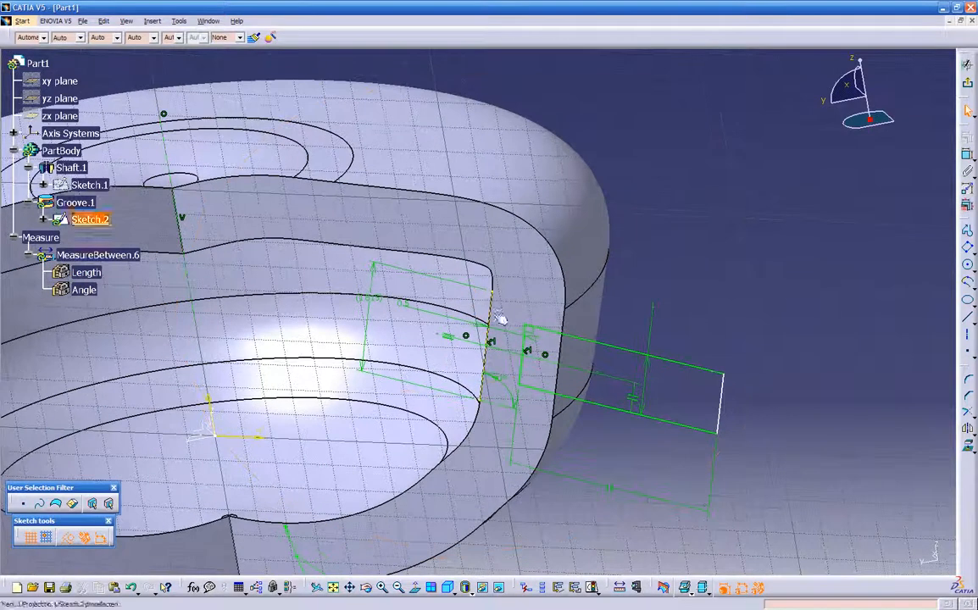
click(966, 82)
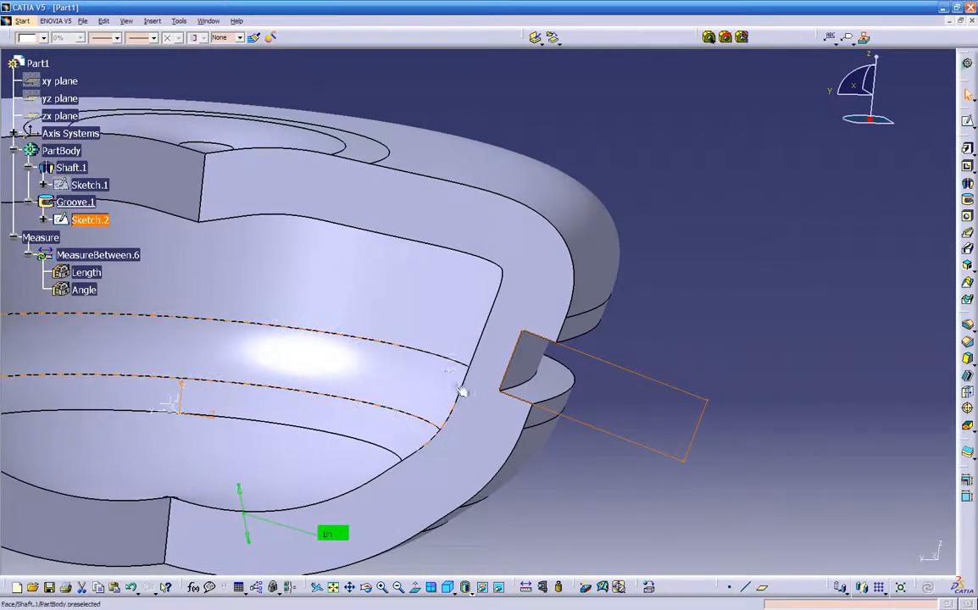
mouse_move(443, 369)
middle_down()
mouse_move(415, 436)
mouse_move(516, 315)
mouse_move(509, 403)
mouse_move(482, 446)
mouse_move(456, 353)
middle_up()
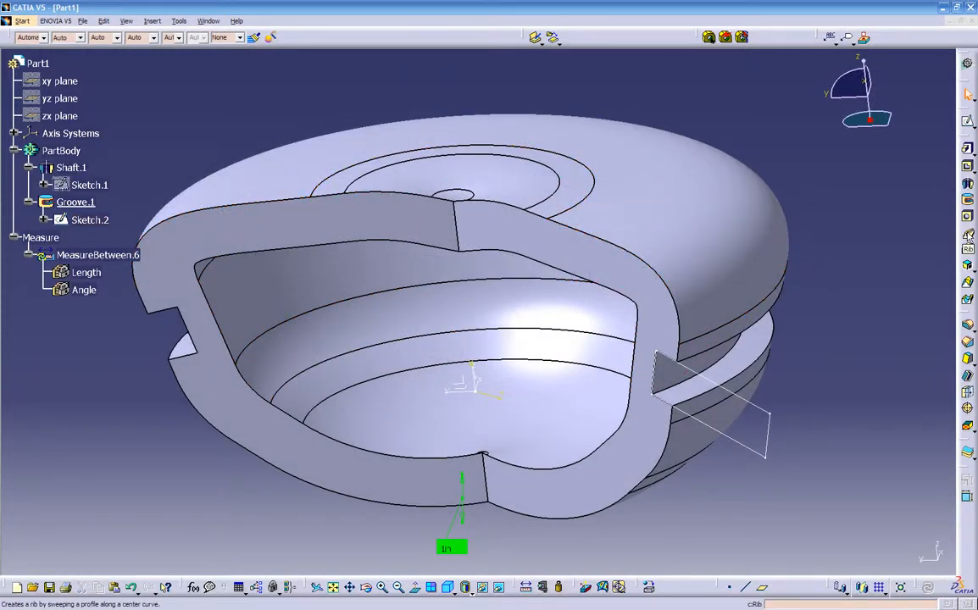
mouse_move(889, 257)
middle_down()
mouse_move(831, 295)
mouse_move(832, 312)
mouse_move(905, 186)
middle_up()
- Close the current part document
click(970, 22)
click(488, 328)
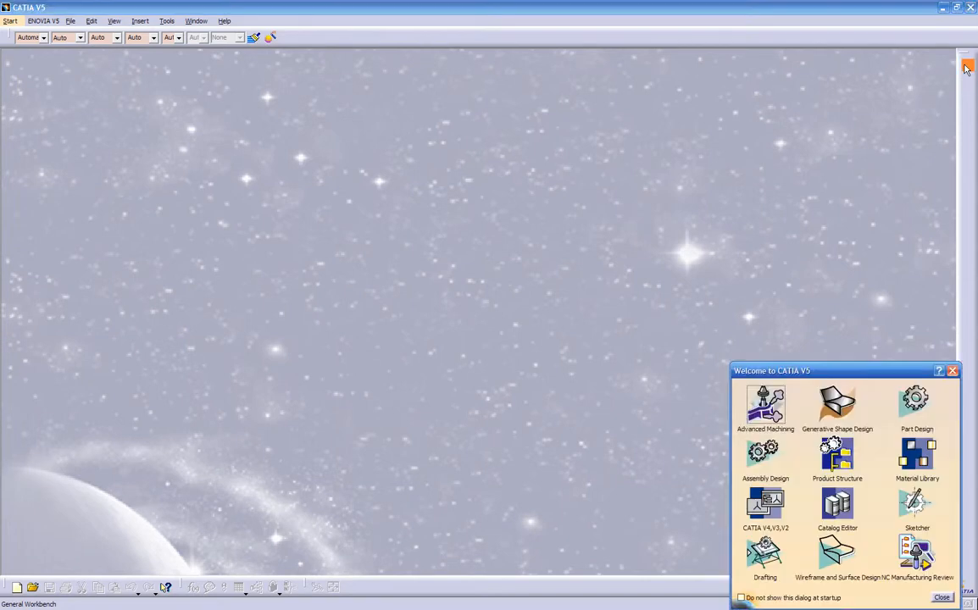
click(918, 406)
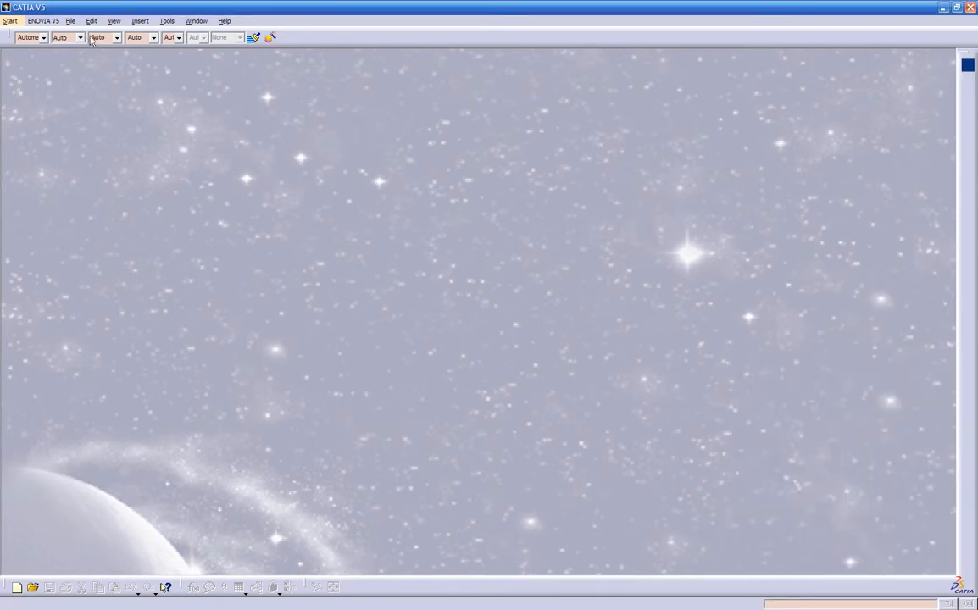
click(74, 21)
click(78, 34)
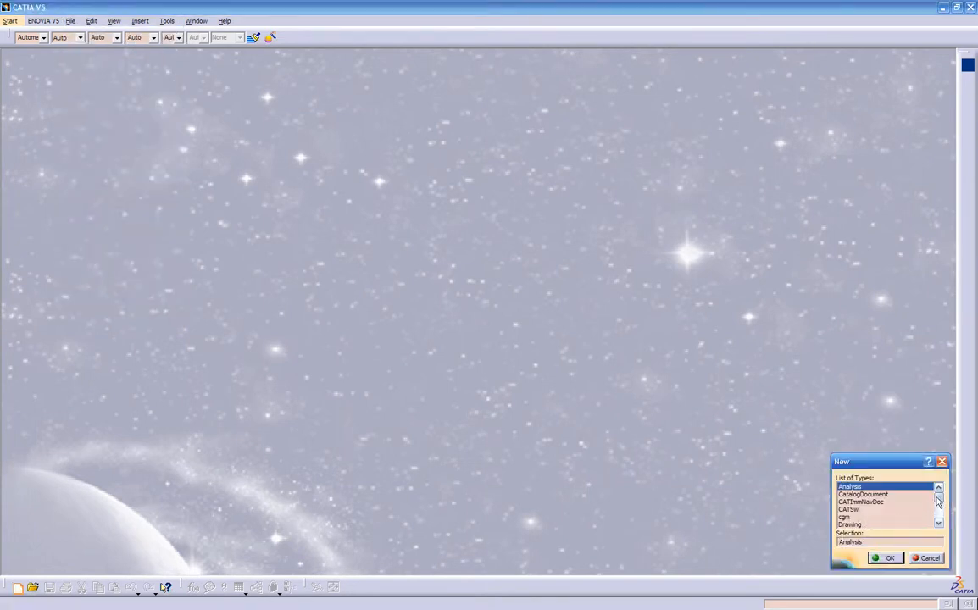
drag(937, 501, 938, 514)
click(934, 556)
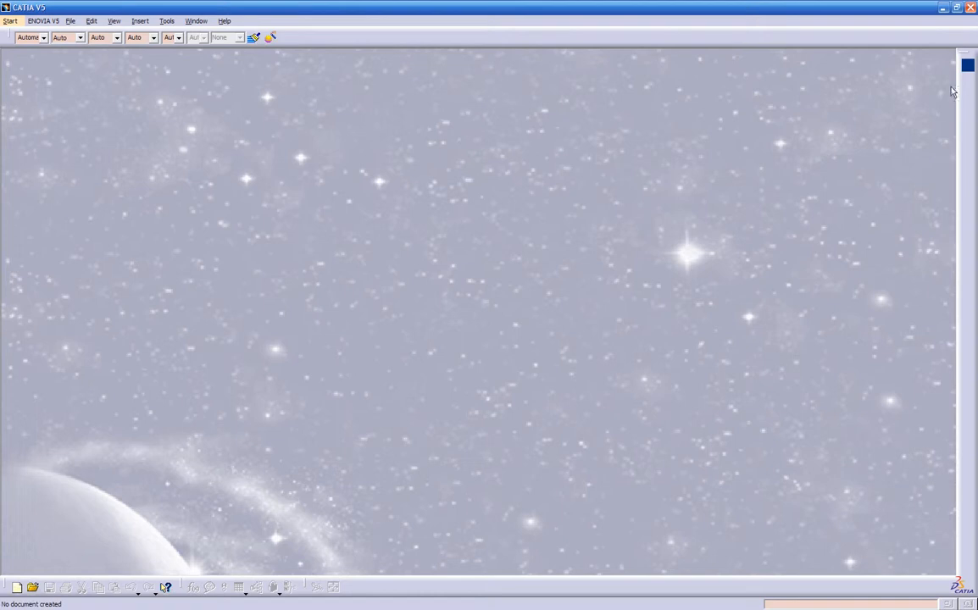
- Create a new part in the Part Design workbench and open a sketch on the xy plane
click(966, 68)
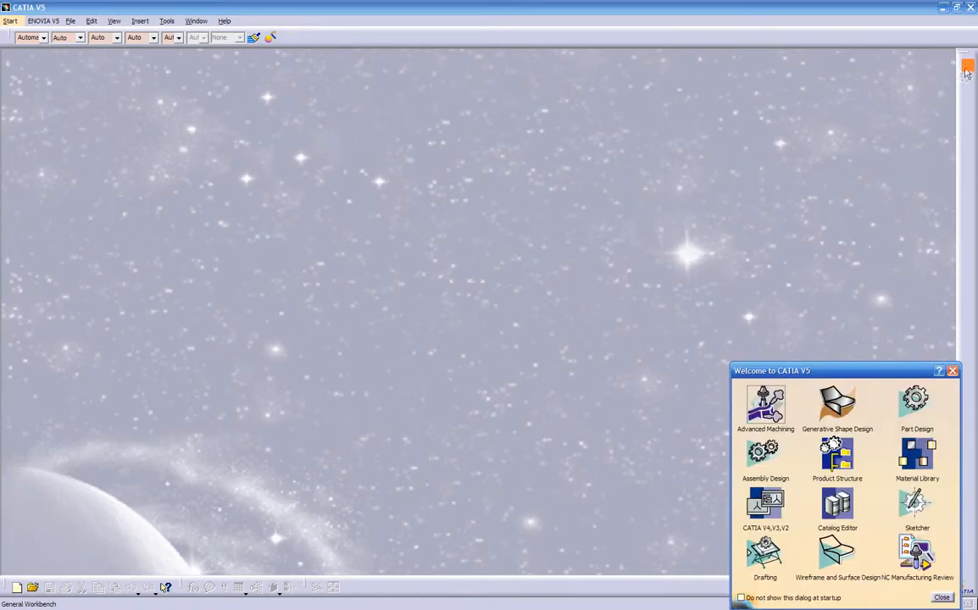
click(915, 400)
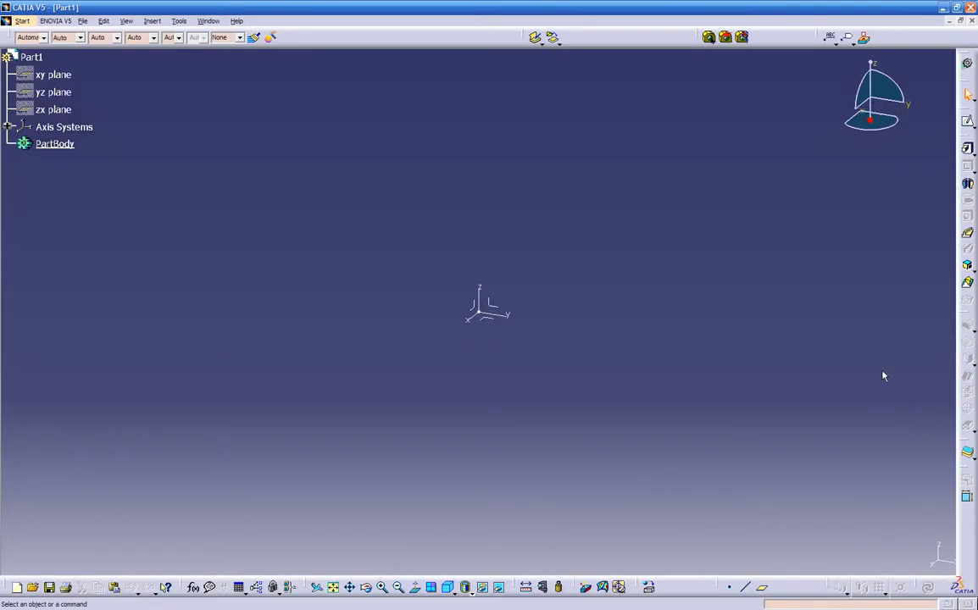
click(968, 123)
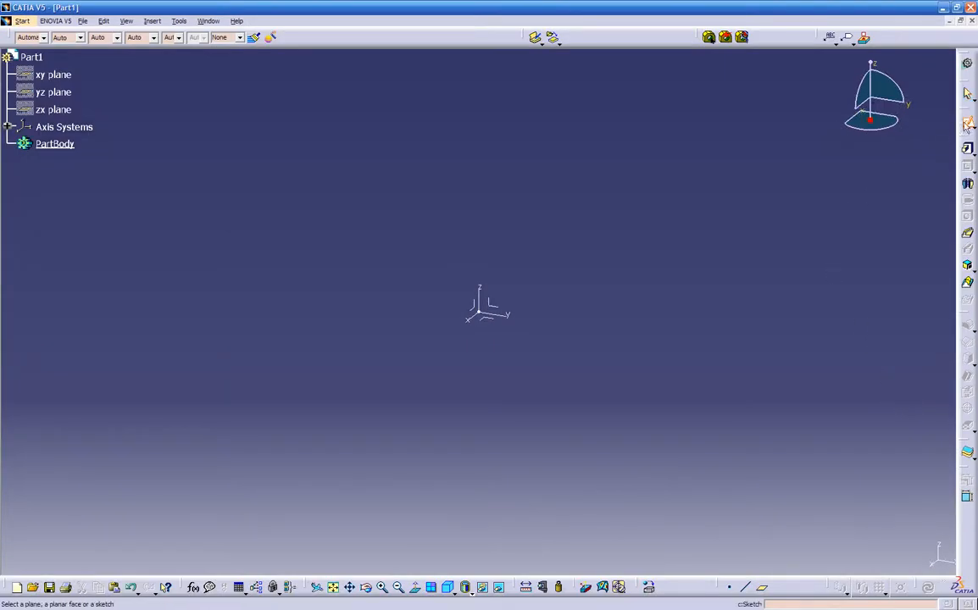
click(486, 317)
- Start an open Profile above and beside the origin with a slanted line, a tangent arc, a nearly horizontal line, and an upward-curving tangent arc
click(968, 299)
click(968, 231)
click(969, 234)
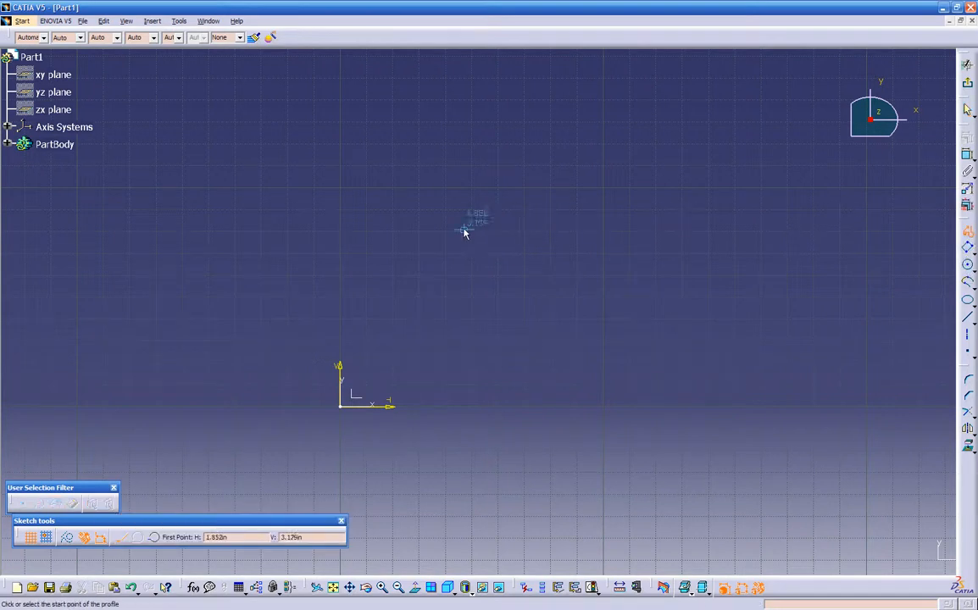
click(470, 329)
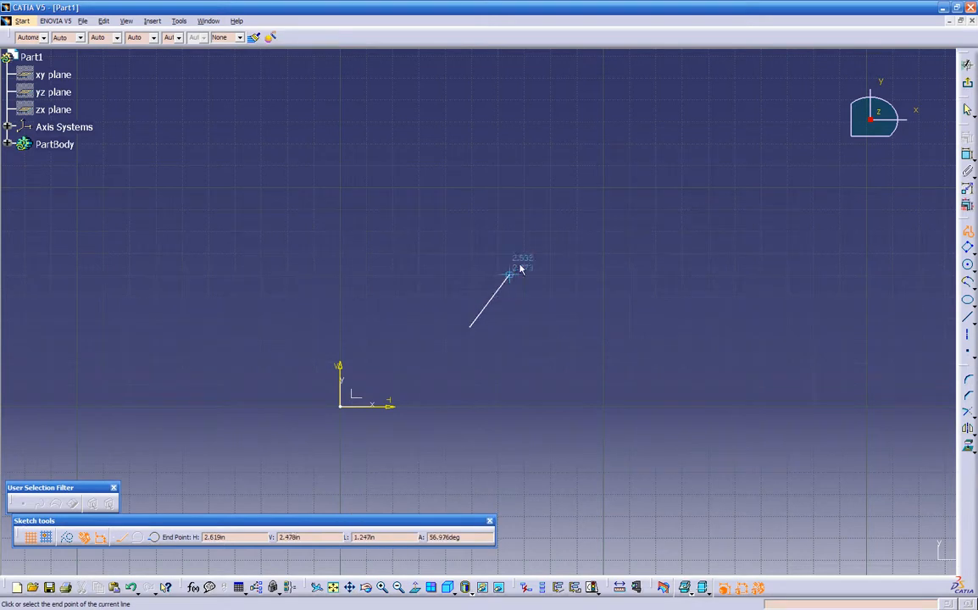
drag(564, 159, 652, 107)
click(654, 104)
mouse_move(670, 127)
middle_down()
mouse_move(538, 231)
mouse_move(423, 298)
middle_up()
drag(520, 251, 607, 132)
click(606, 129)
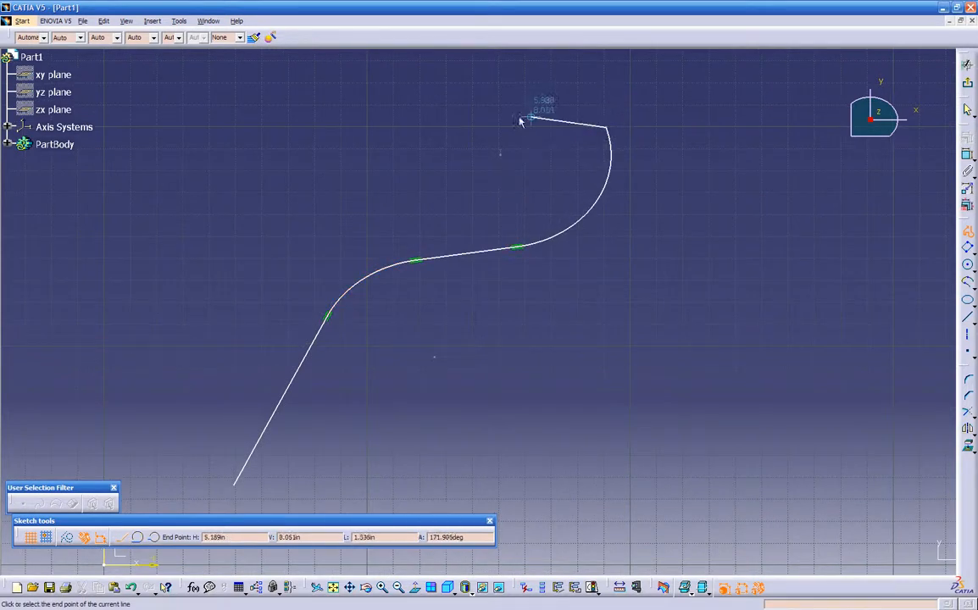
- Continue the profile with slanted segments, a large tangent arc over the top, a near-vertical line, a tangent arc and a horizontal line, leaving it open
click(587, 76)
scroll(398, 161, up, 1)
middle_drag(397, 161, 496, 313)
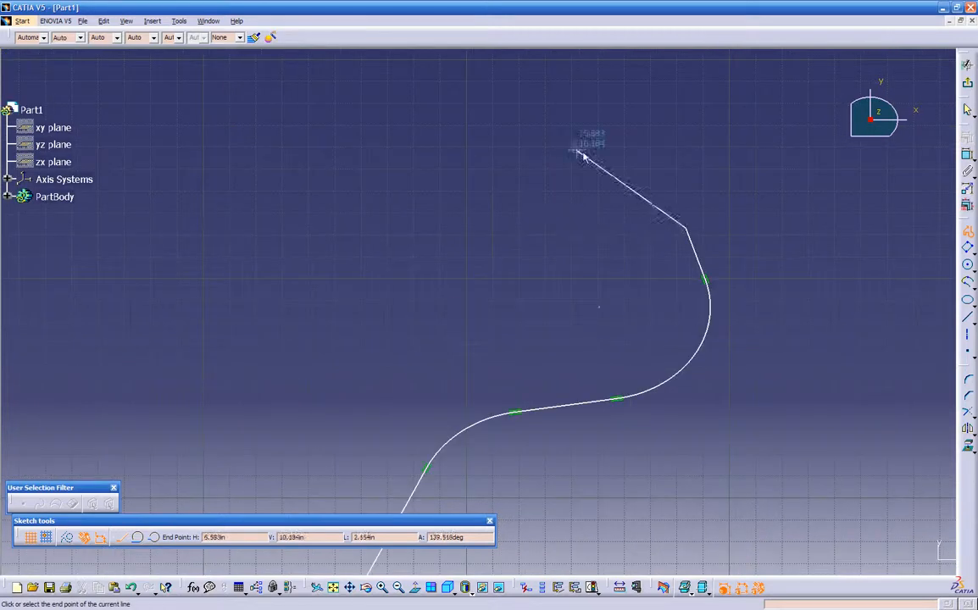
click(656, 148)
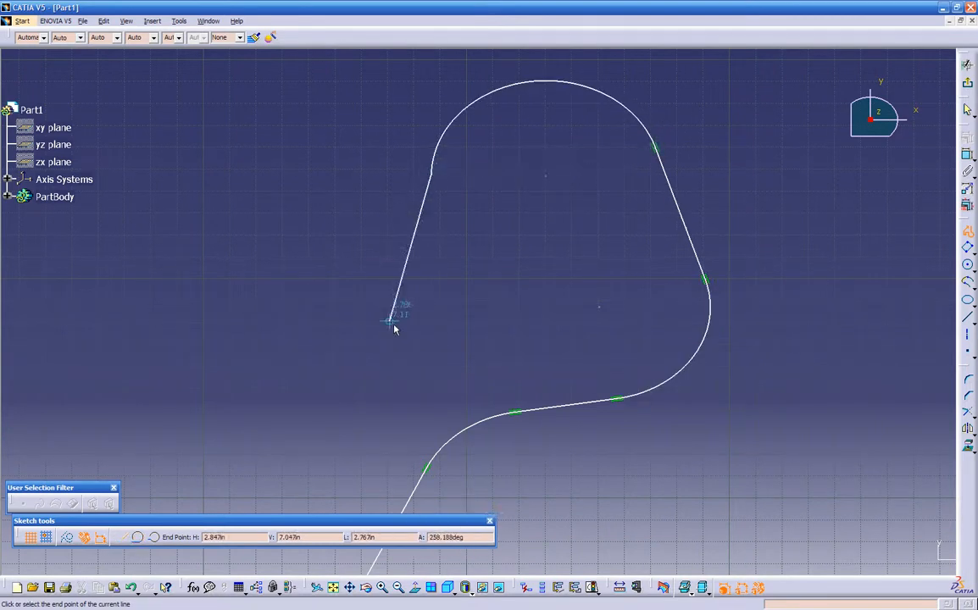
click(428, 280)
drag(393, 298, 375, 343)
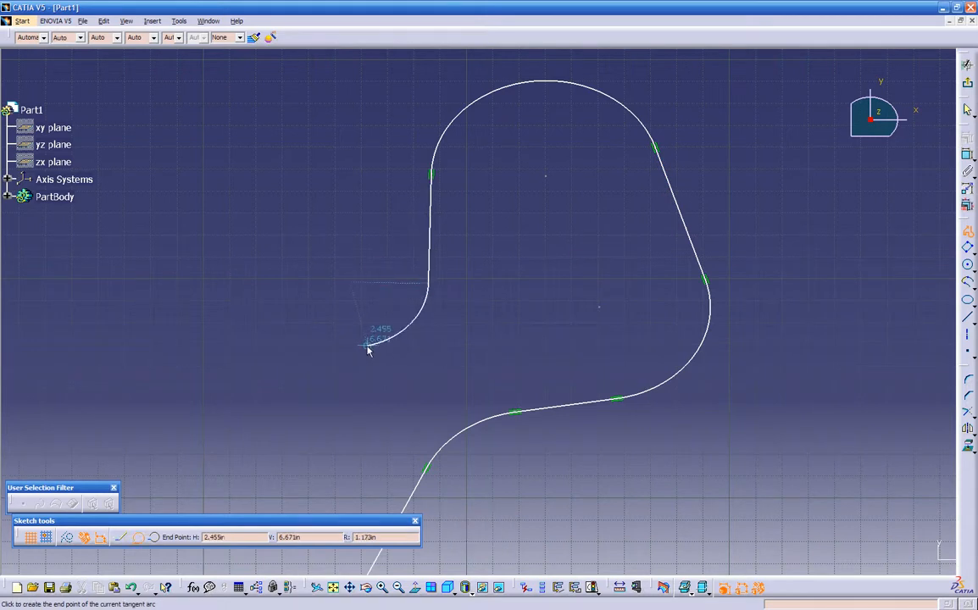
click(364, 347)
middle_drag(309, 364, 299, 410)
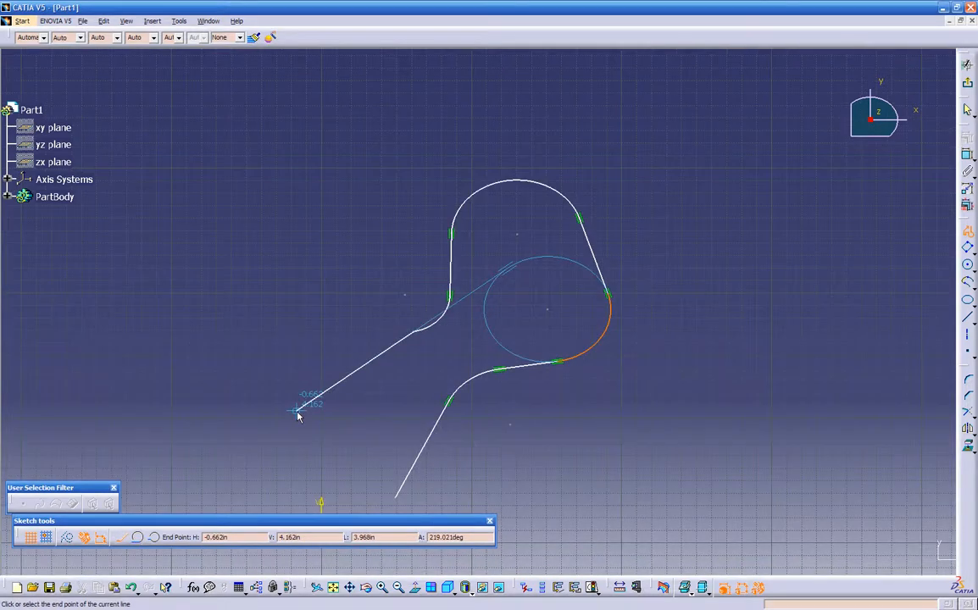
click(342, 337)
middle_drag(332, 342, 437, 318)
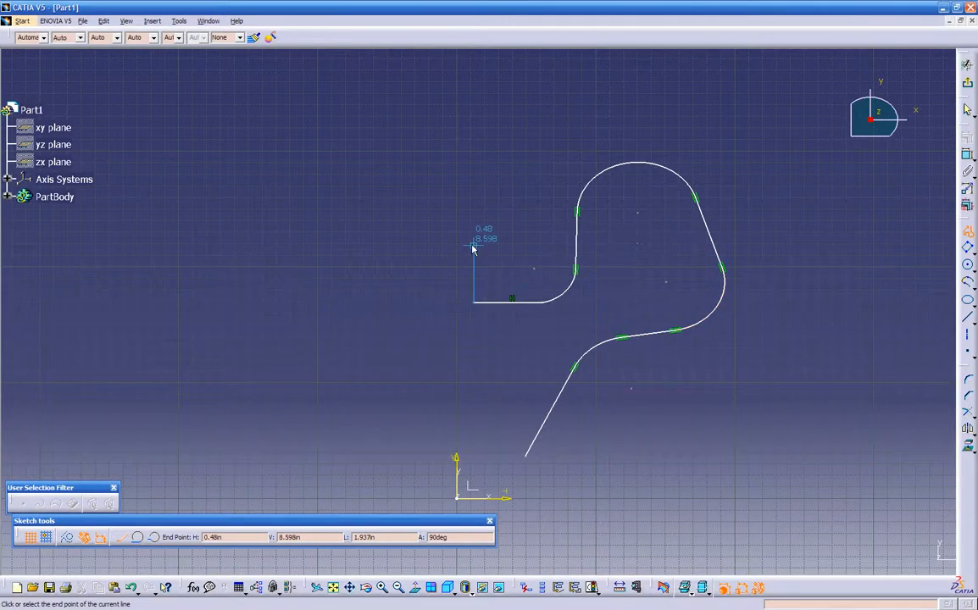
key(Escape)
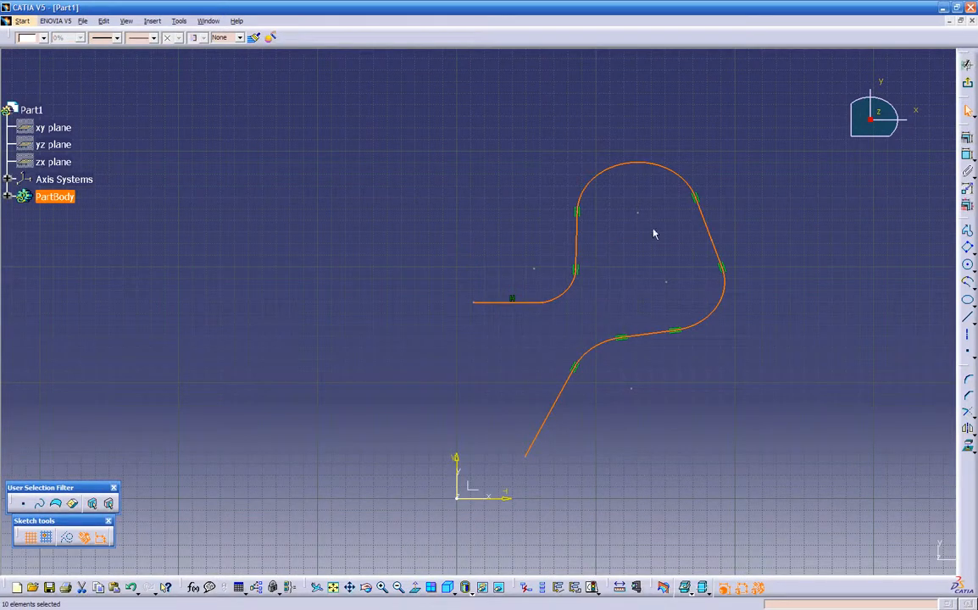
click(819, 173)
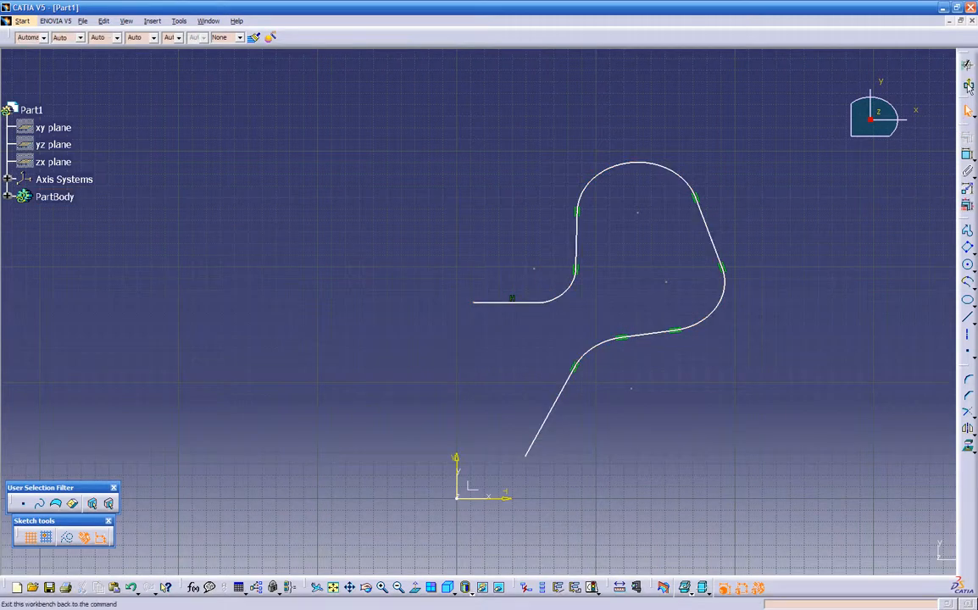
- Exit the sketch and view the open curve in 3D, focusing on its free end nearest the origin
click(967, 112)
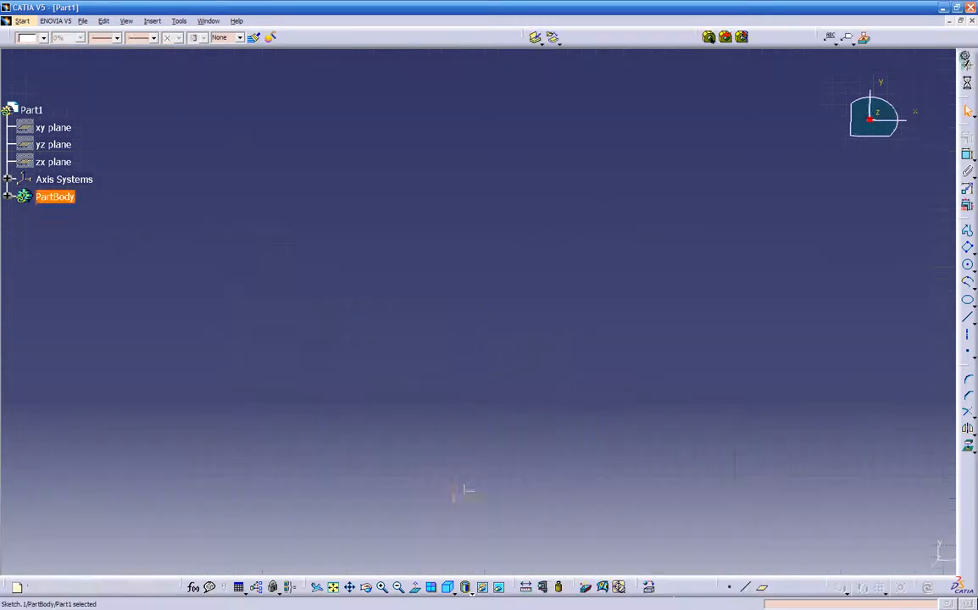
click(562, 434)
middle_drag(452, 466, 560, 477)
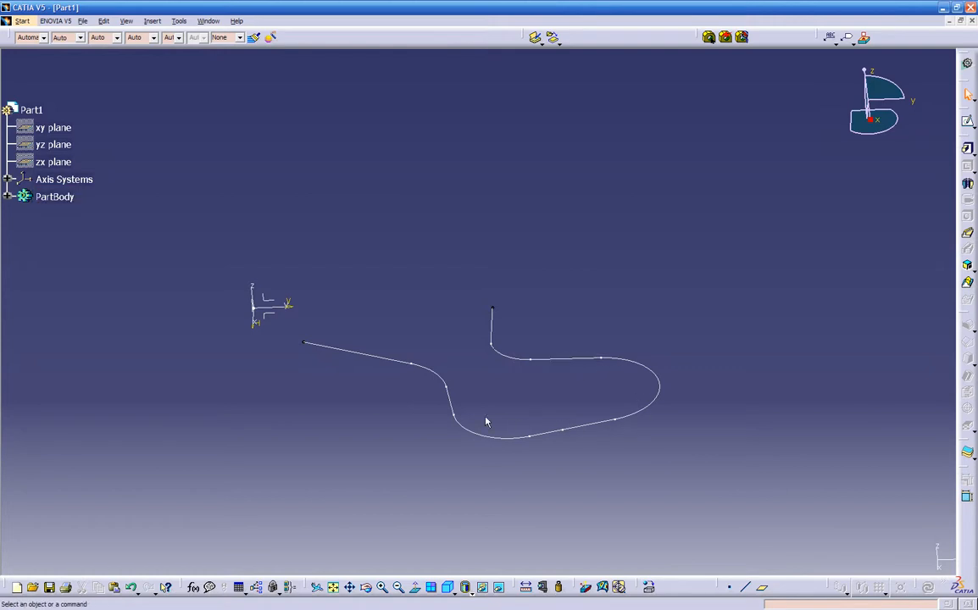
middle_drag(335, 382, 519, 462)
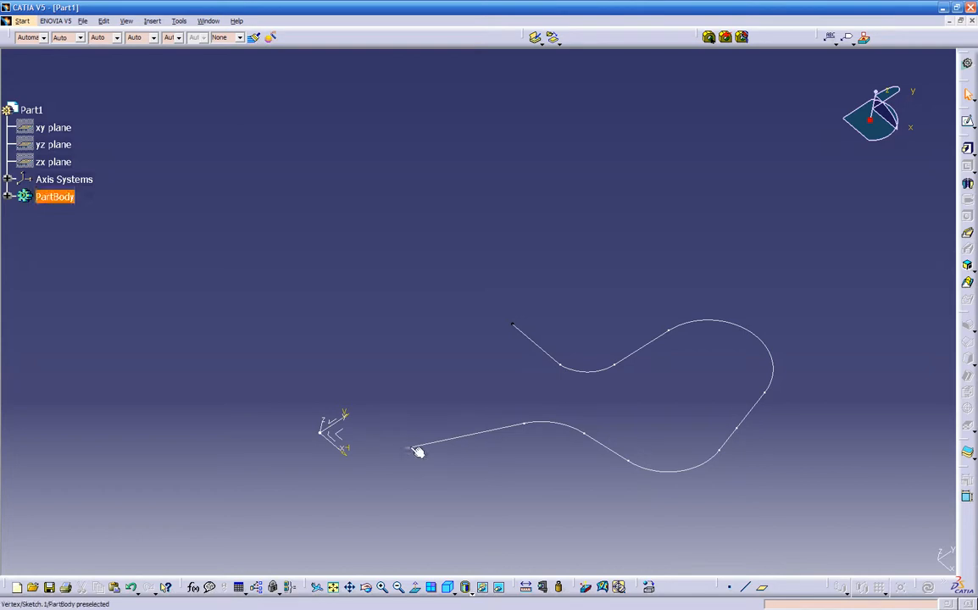
- Create a reference plane of type Normal to curve on the open sketch curve, through its free end farther from the origin
middle_drag(524, 330, 485, 344)
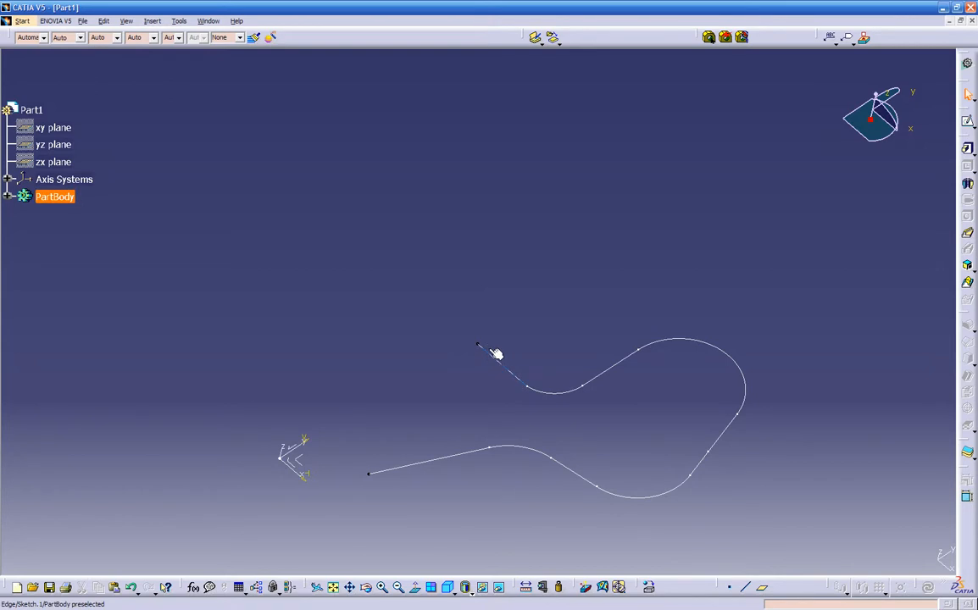
click(763, 588)
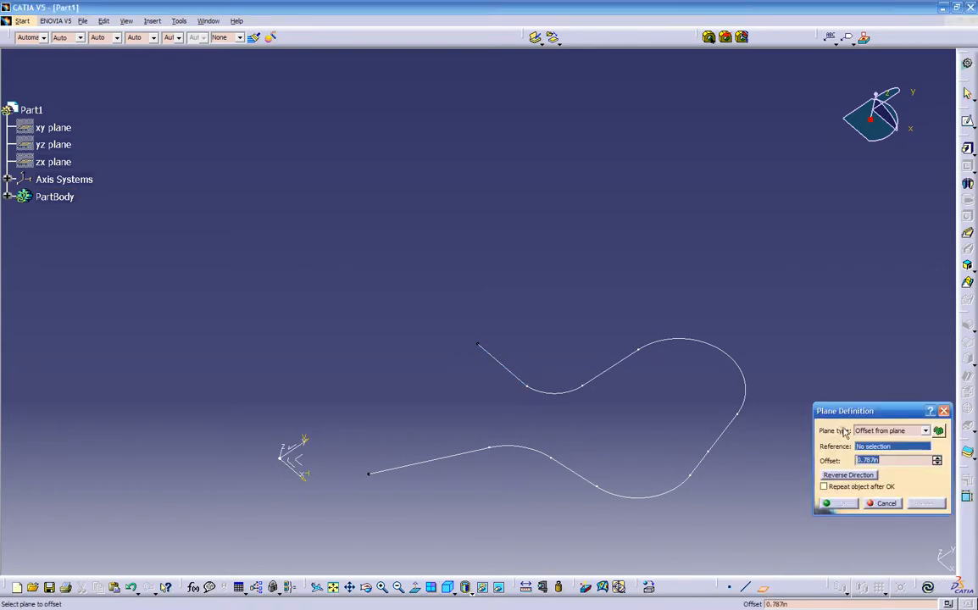
click(889, 431)
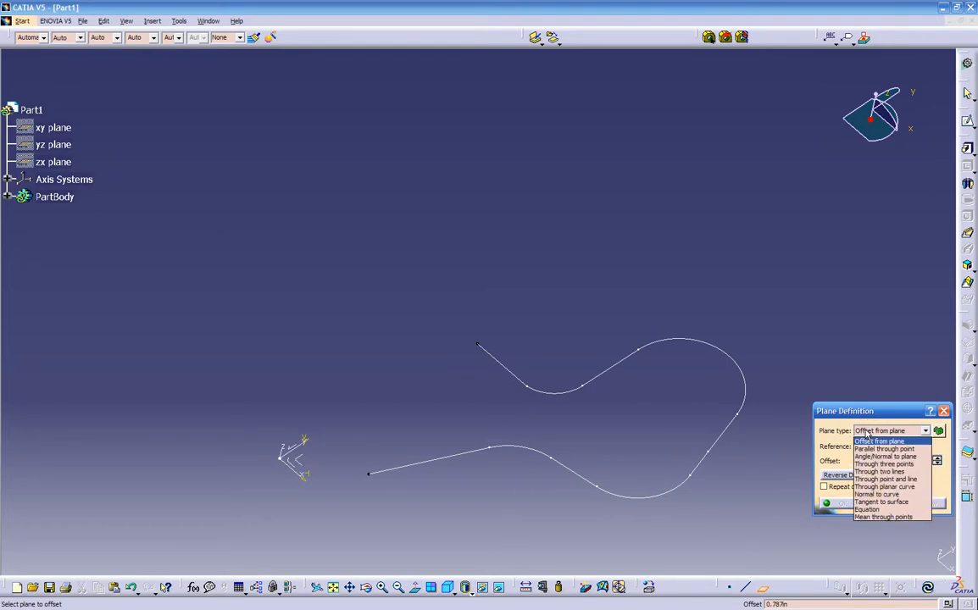
click(861, 495)
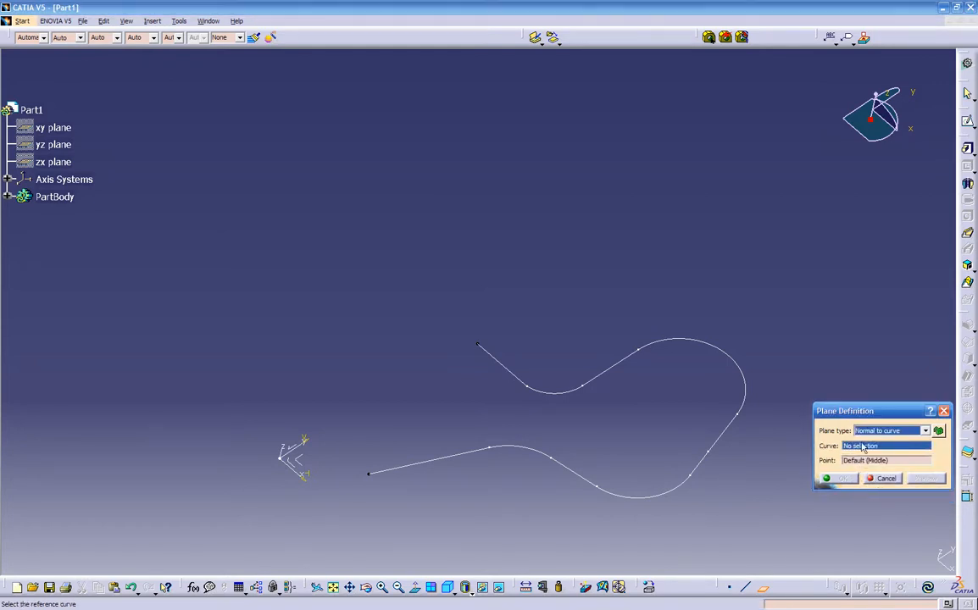
click(550, 394)
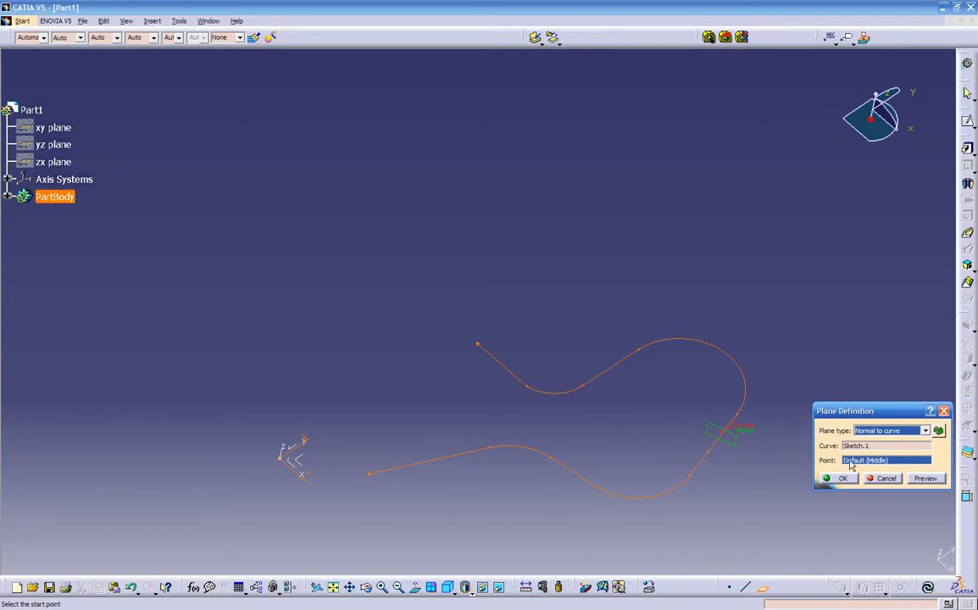
click(483, 349)
middle_drag(478, 370, 584, 314)
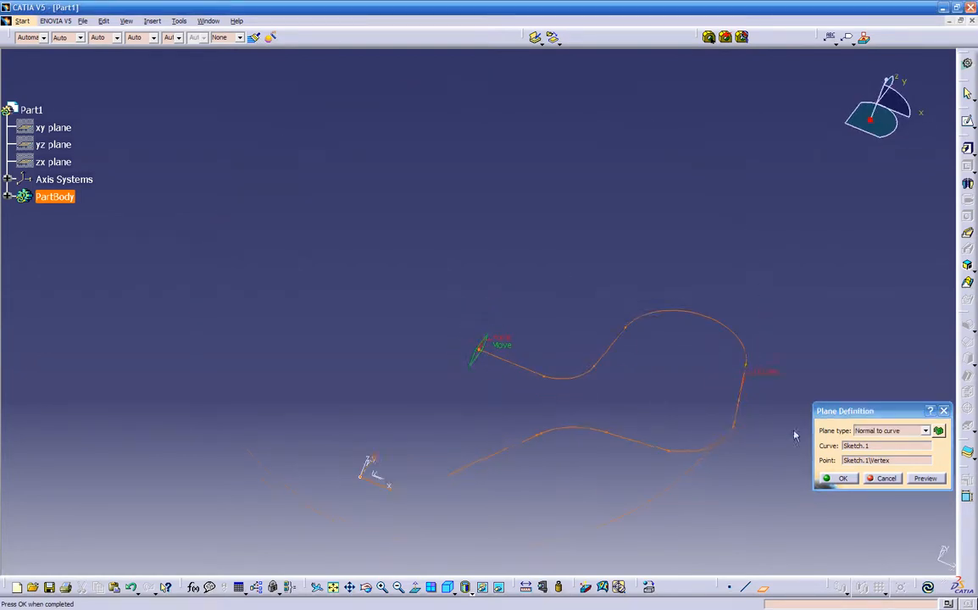
click(839, 480)
- Open a sketch on the new end plane and draw a tilted ellipse centred near the curve's end, with a major radius of about 0.69 in
middle_drag(691, 433, 497, 377)
click(484, 355)
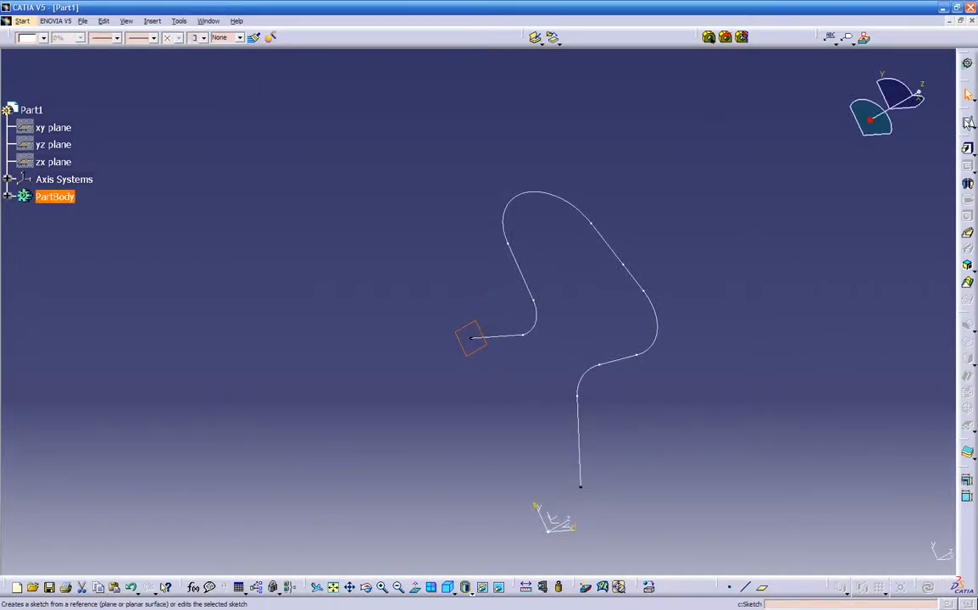
click(968, 123)
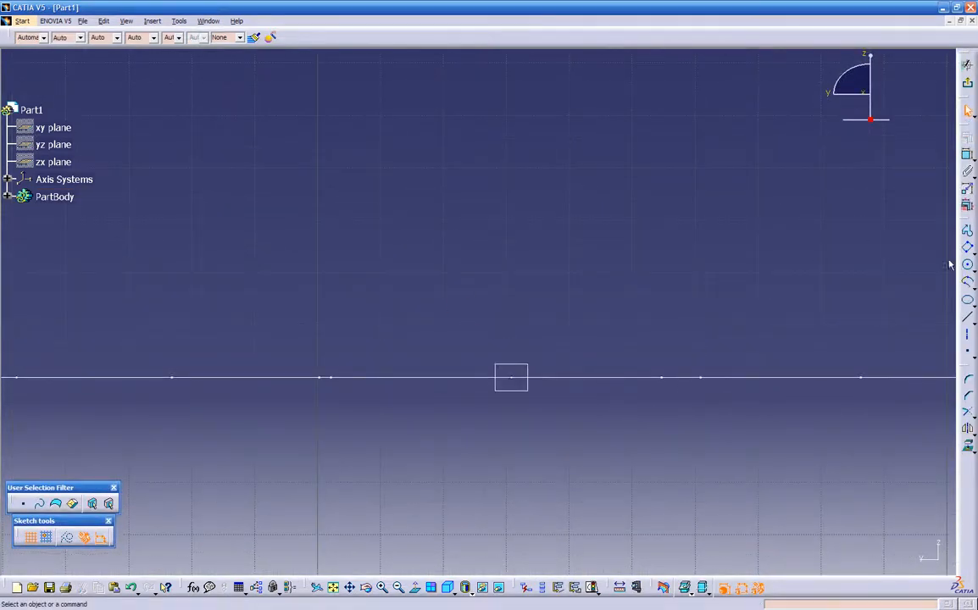
click(967, 301)
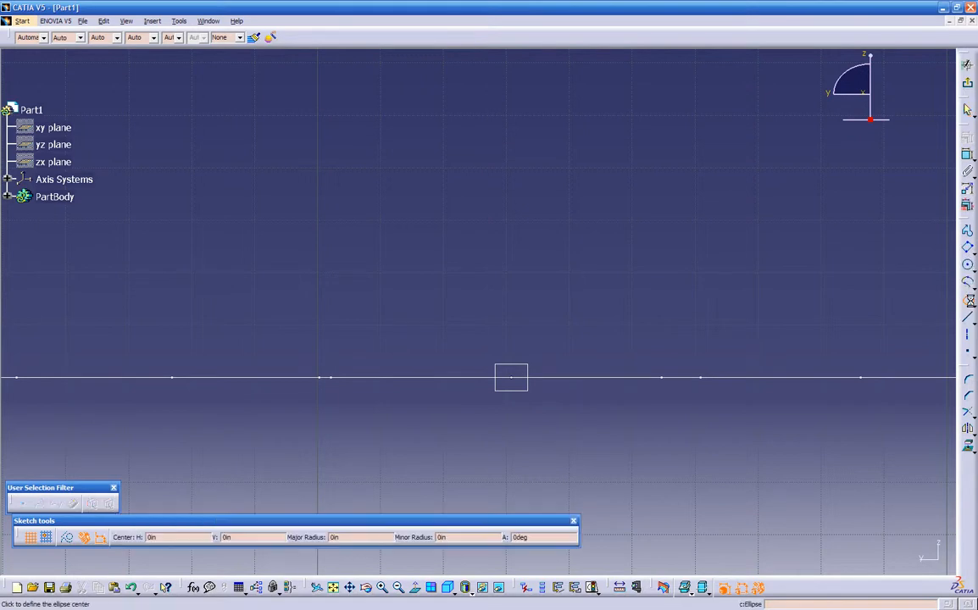
click(520, 381)
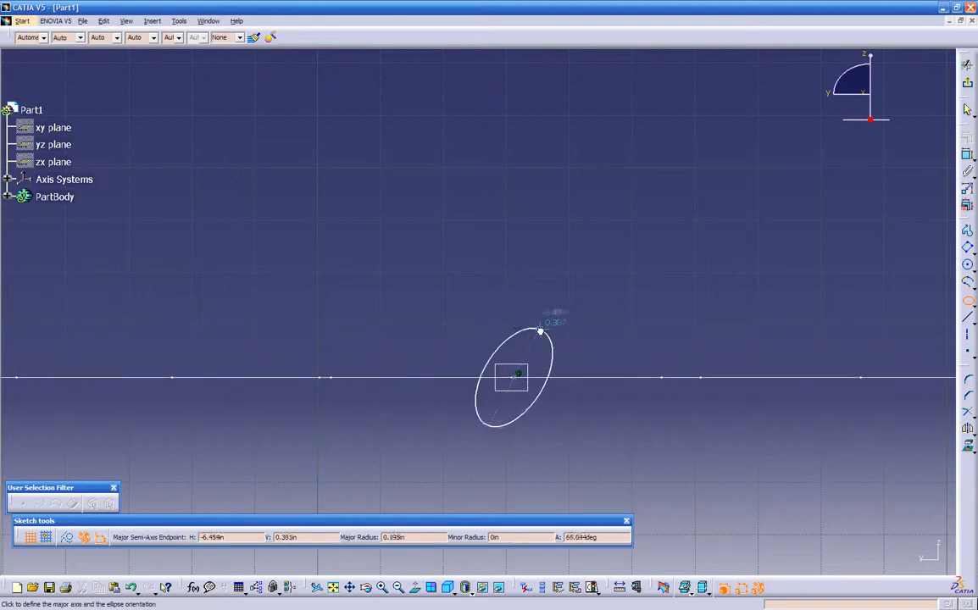
click(591, 314)
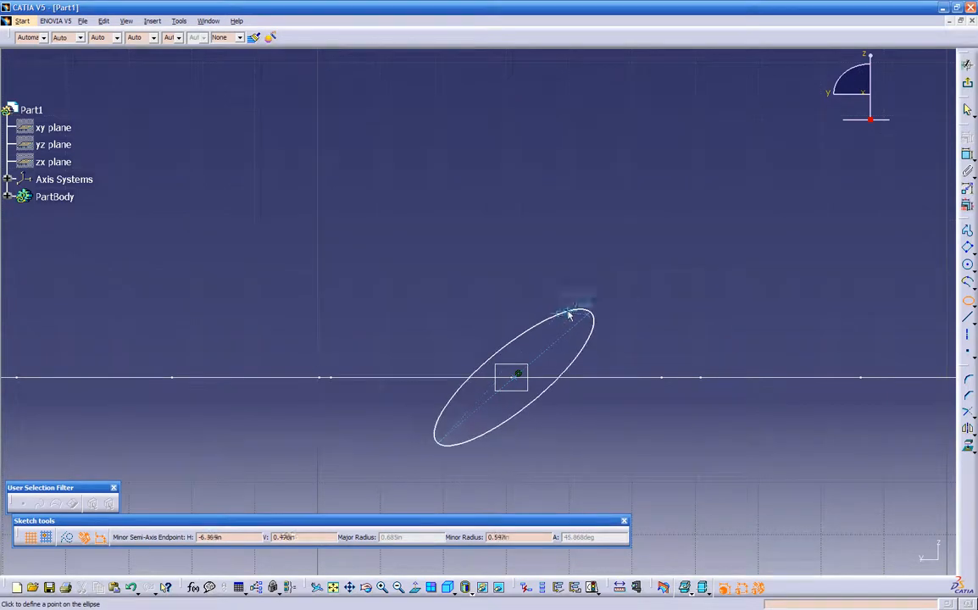
click(535, 303)
- Make the ellipse's centre coincident with the curve's end point and exit the sketch
mouse_move(575, 292)
middle_down()
mouse_move(592, 288)
mouse_move(508, 339)
mouse_move(348, 401)
mouse_move(235, 401)
mouse_move(343, 406)
mouse_move(492, 377)
mouse_move(546, 356)
mouse_move(631, 270)
mouse_move(493, 363)
mouse_move(471, 300)
mouse_move(489, 373)
middle_up()
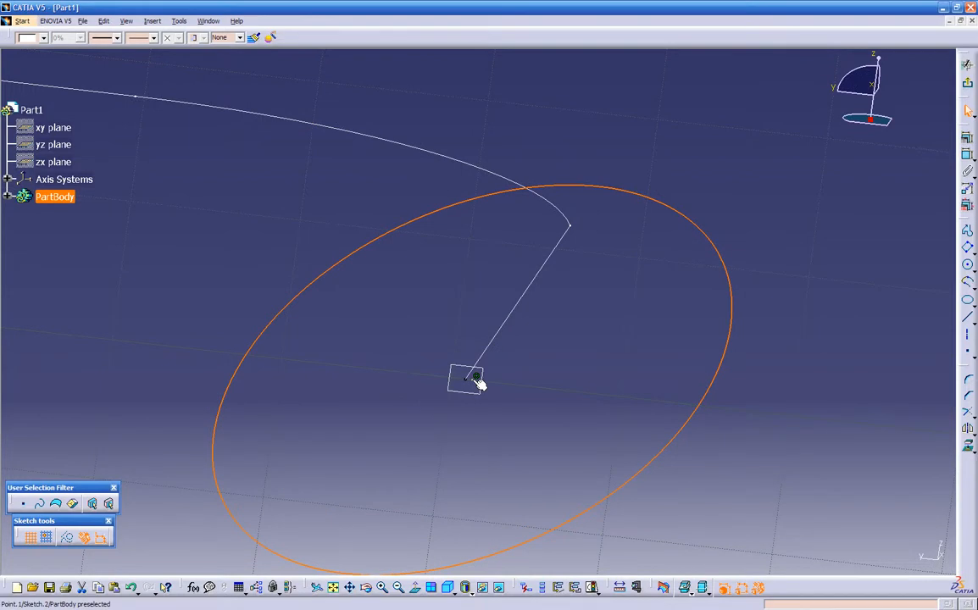
click(476, 378)
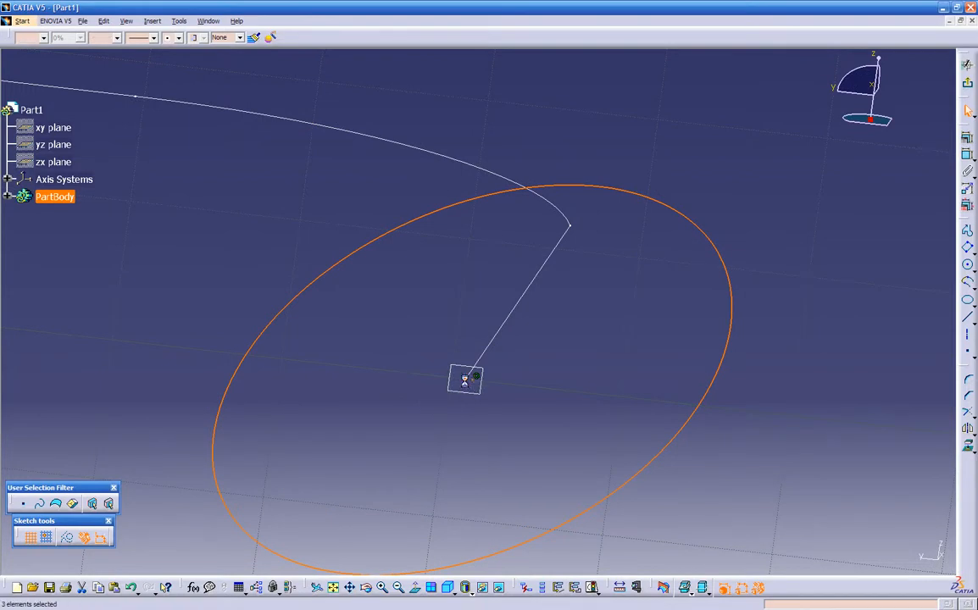
click(967, 153)
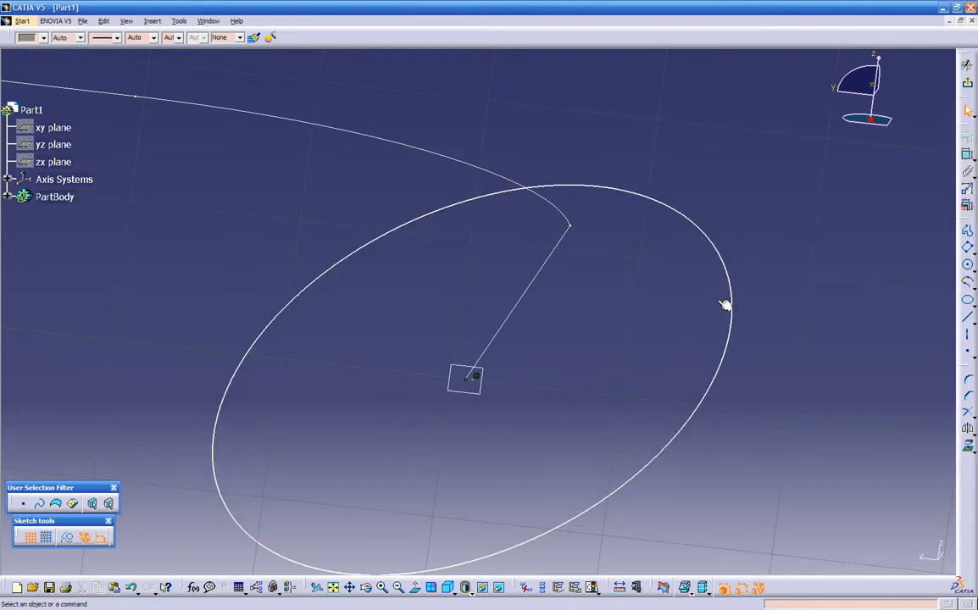
click(473, 382)
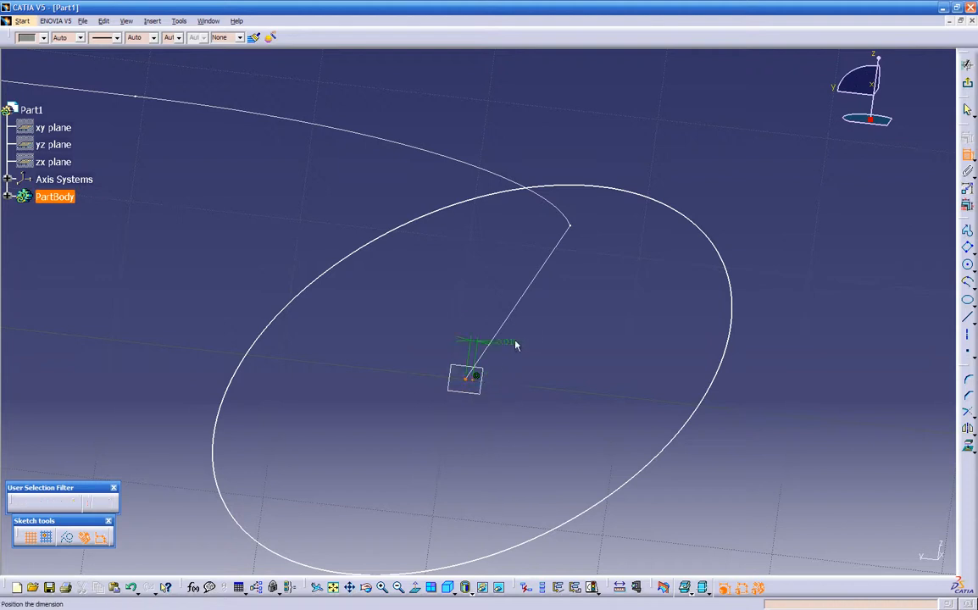
right_click(548, 320)
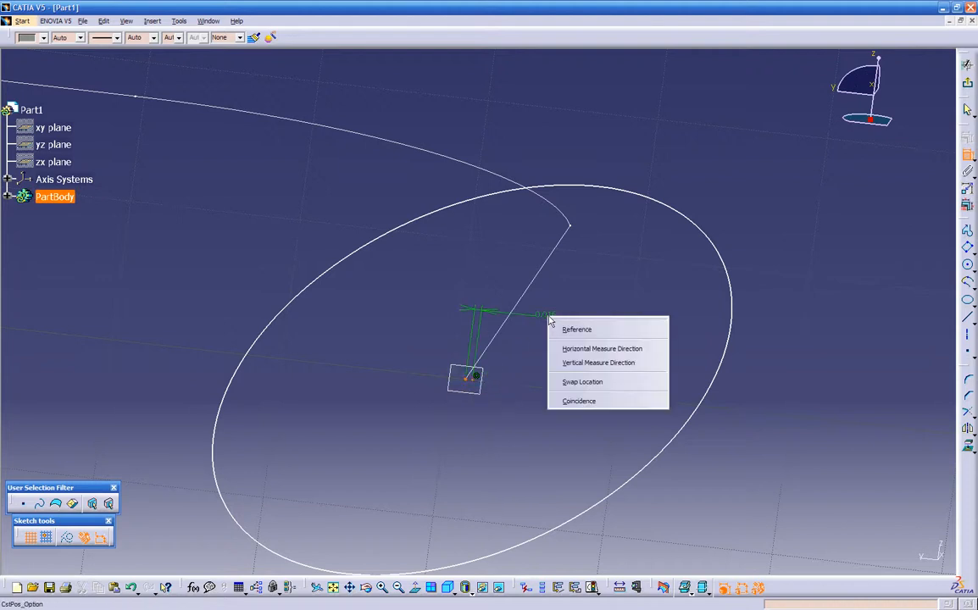
click(573, 402)
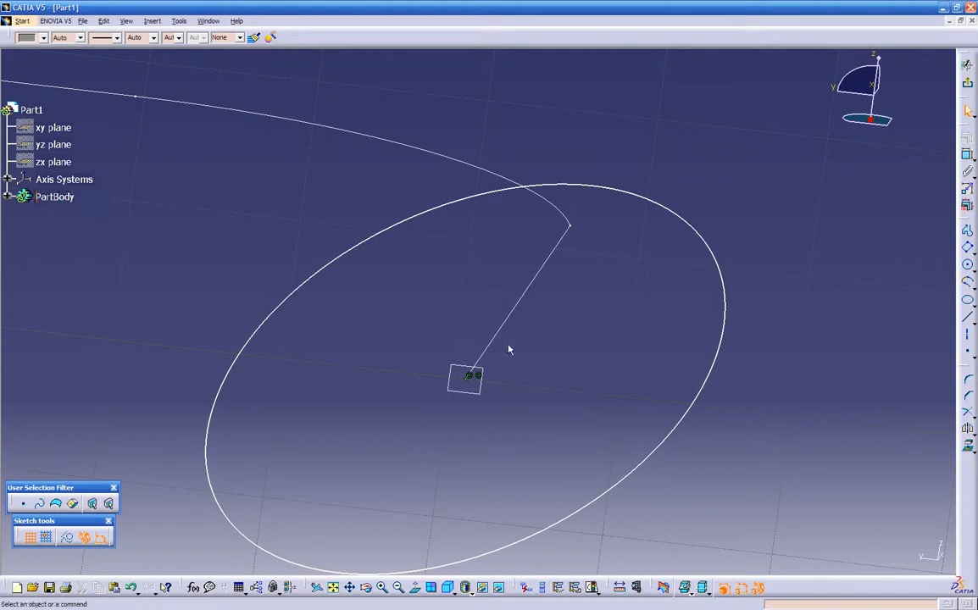
middle_drag(569, 279, 485, 406)
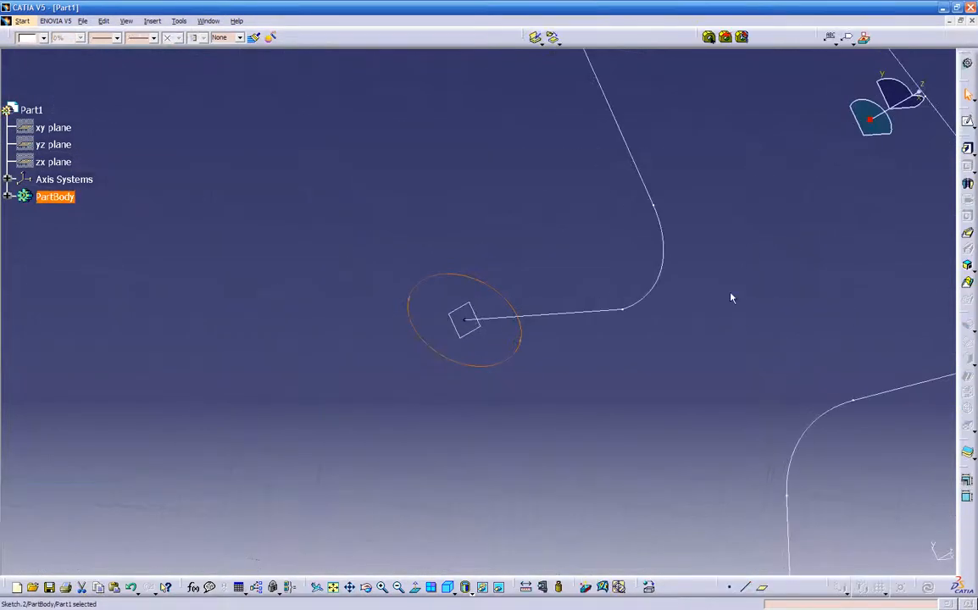
- Start a Rib with the ellipse as profile and the winding sketch as center curve, and preview it with Keep angle
middle_drag(754, 300, 492, 334)
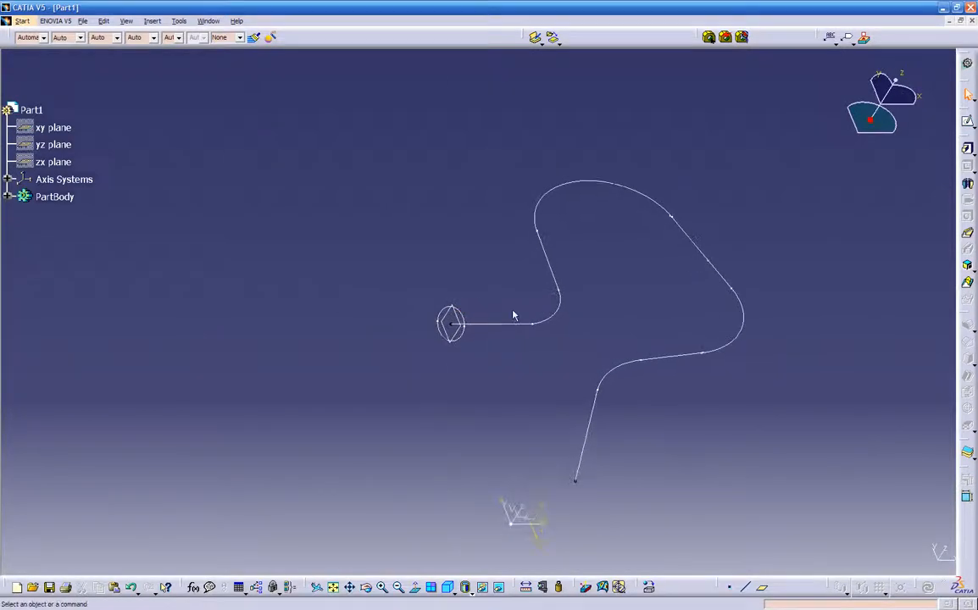
click(968, 235)
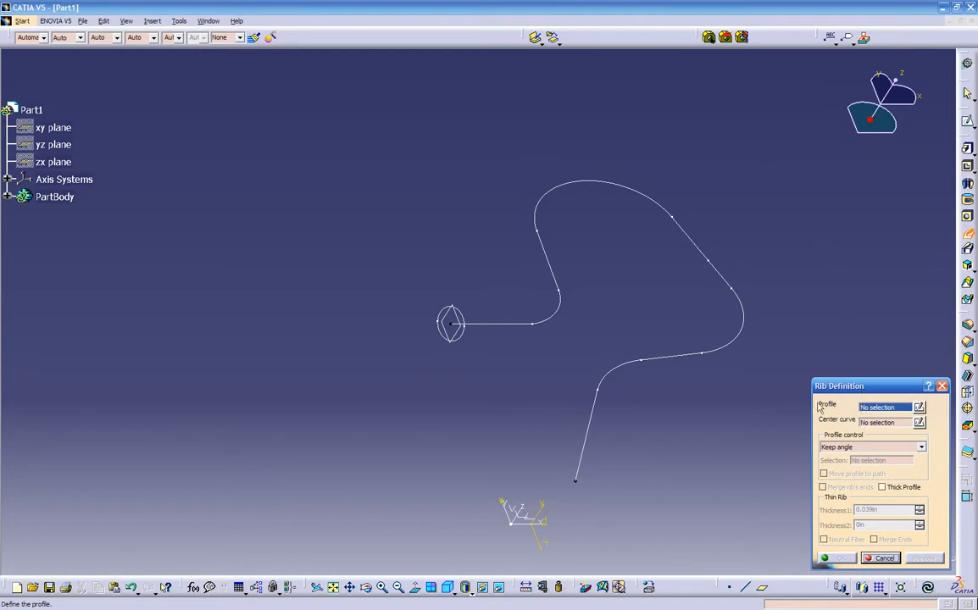
click(463, 340)
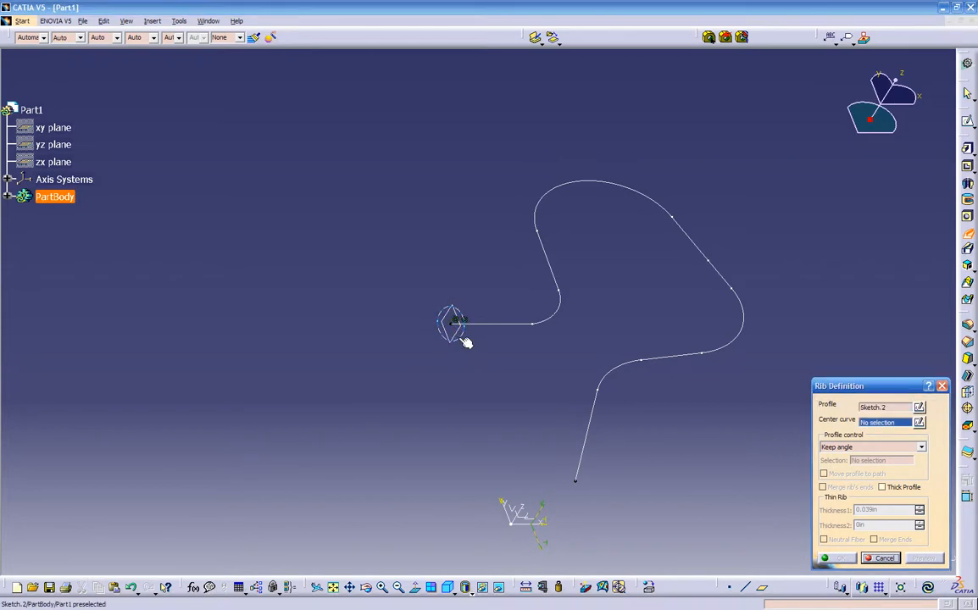
click(514, 327)
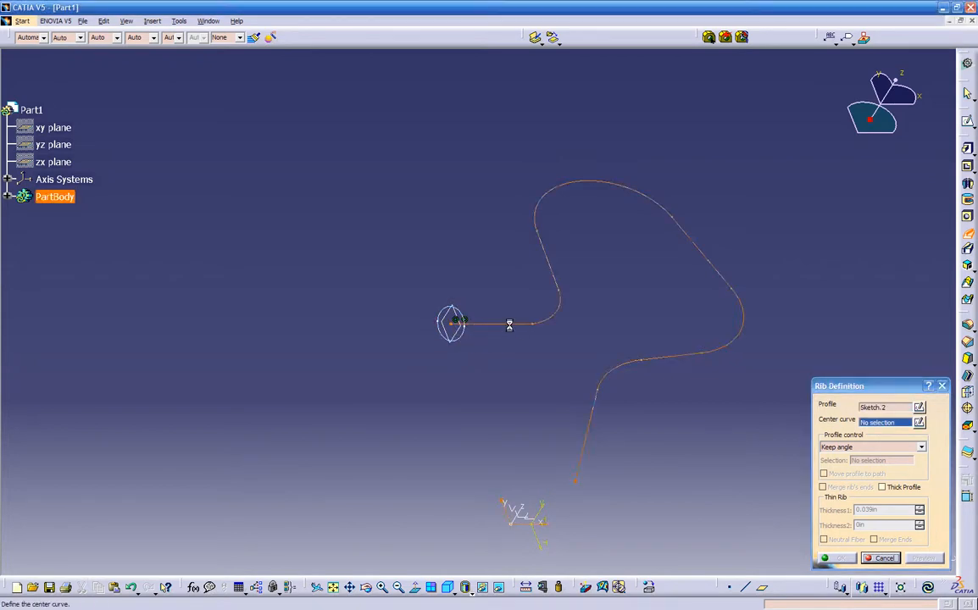
mouse_move(508, 332)
middle_down()
mouse_move(530, 389)
mouse_move(596, 321)
mouse_move(600, 242)
mouse_move(523, 312)
mouse_move(527, 335)
middle_up()
click(922, 559)
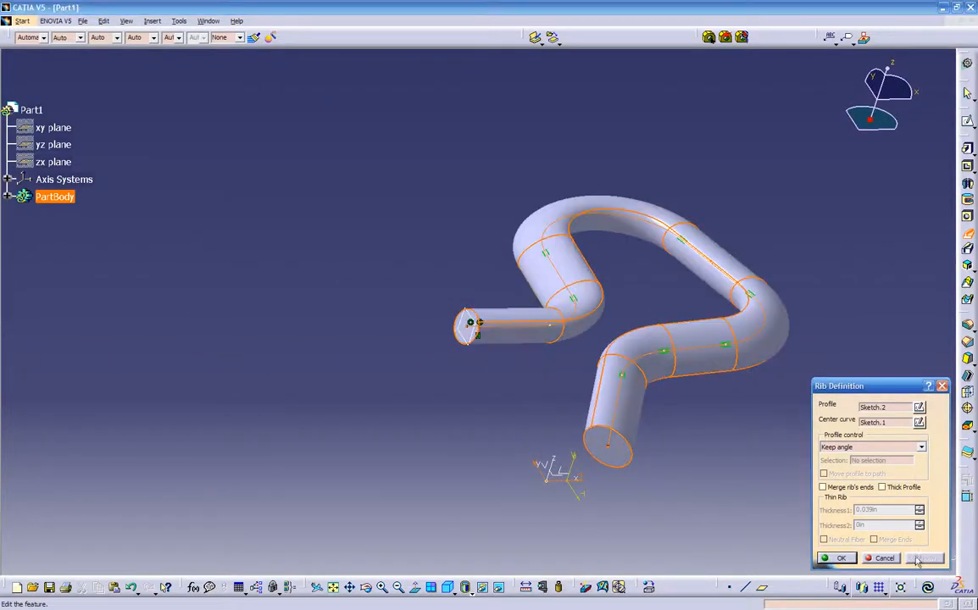
middle_drag(605, 463, 540, 345)
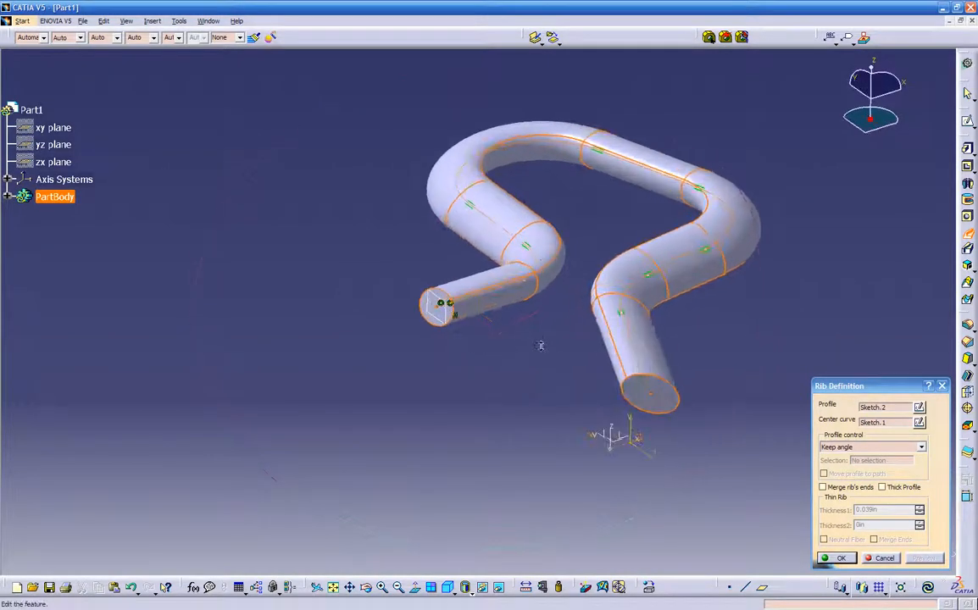
- Try switching the rib's profile control to Pulling direction along an Absolute Axis System direction
click(882, 450)
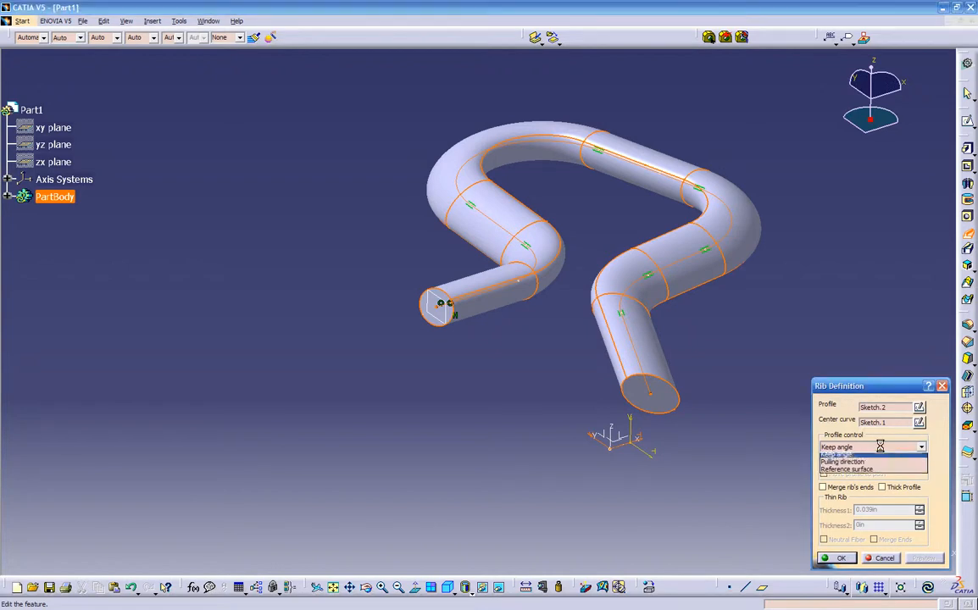
click(850, 465)
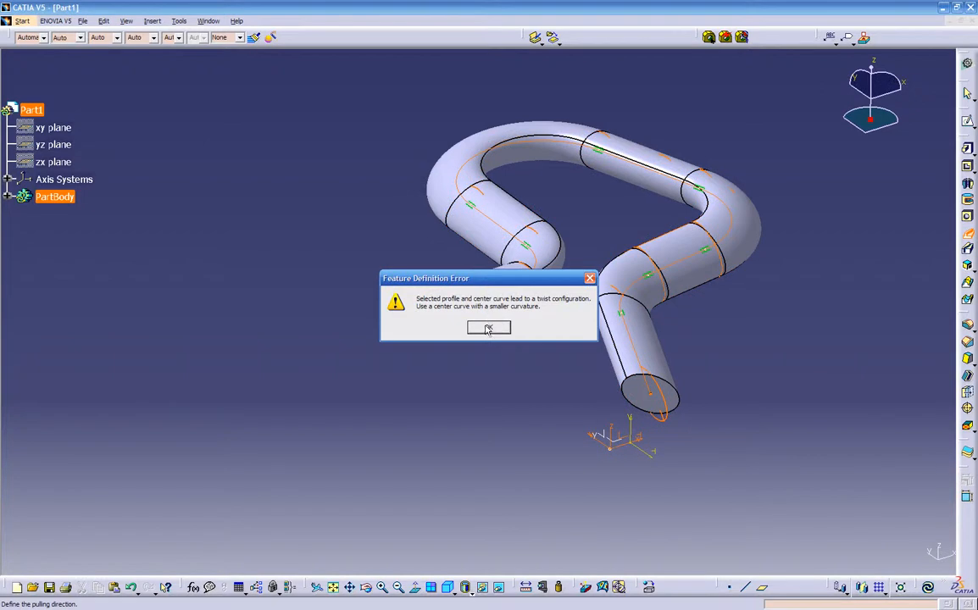
click(488, 329)
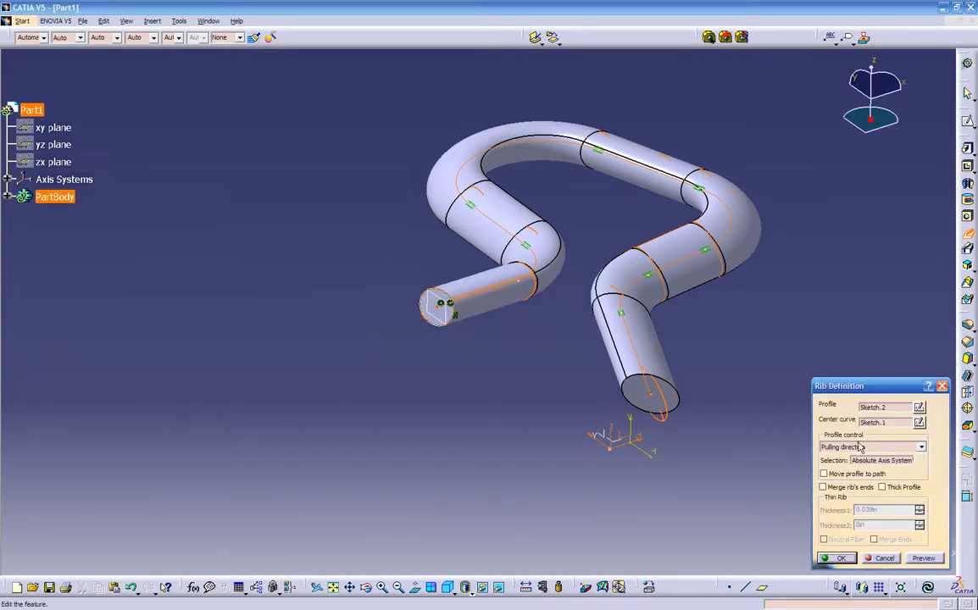
- Pick another Absolute Axis System element as the rib's pulling direction, preview the result and create the rib
click(878, 462)
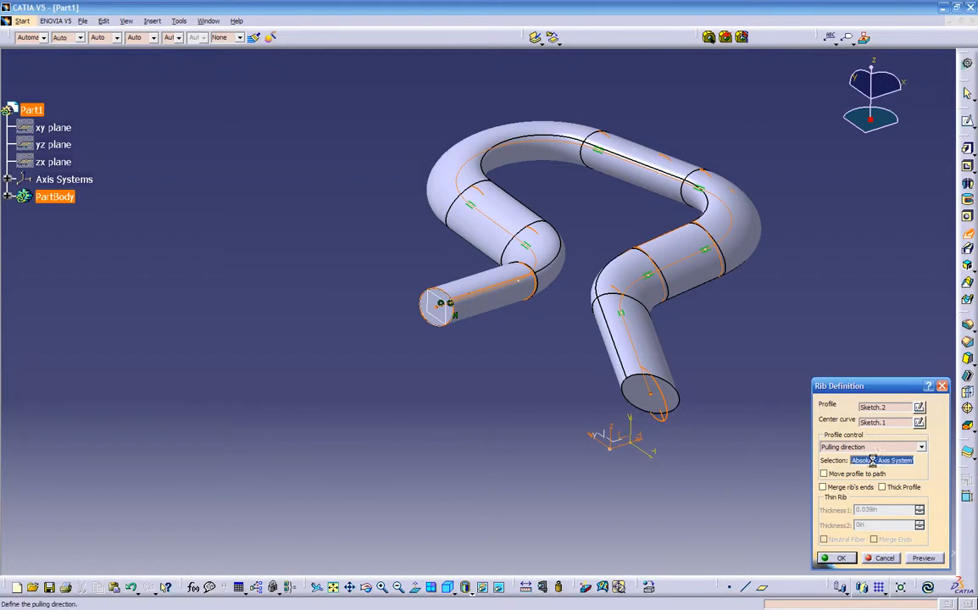
click(617, 443)
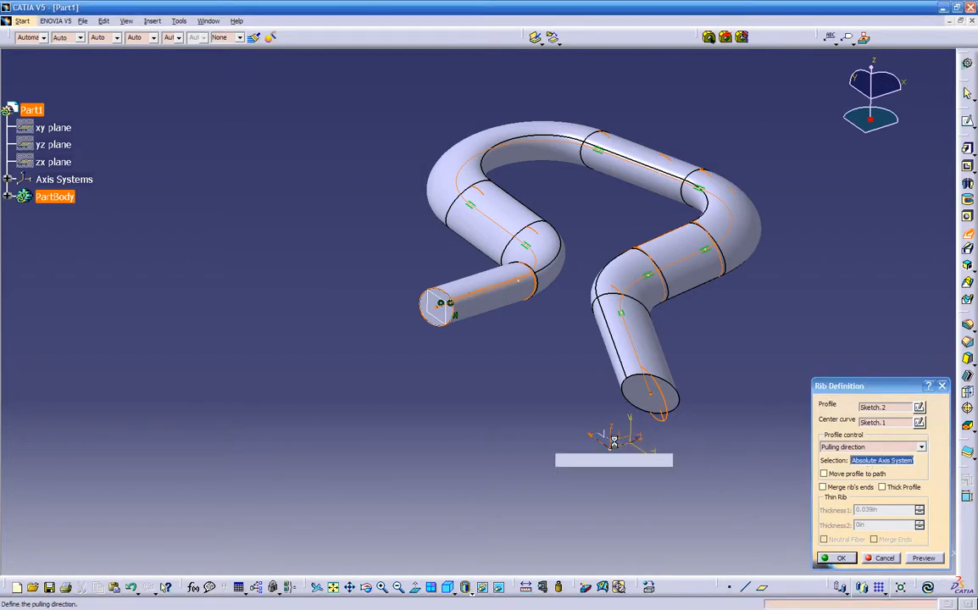
middle_drag(629, 453, 634, 475)
click(925, 559)
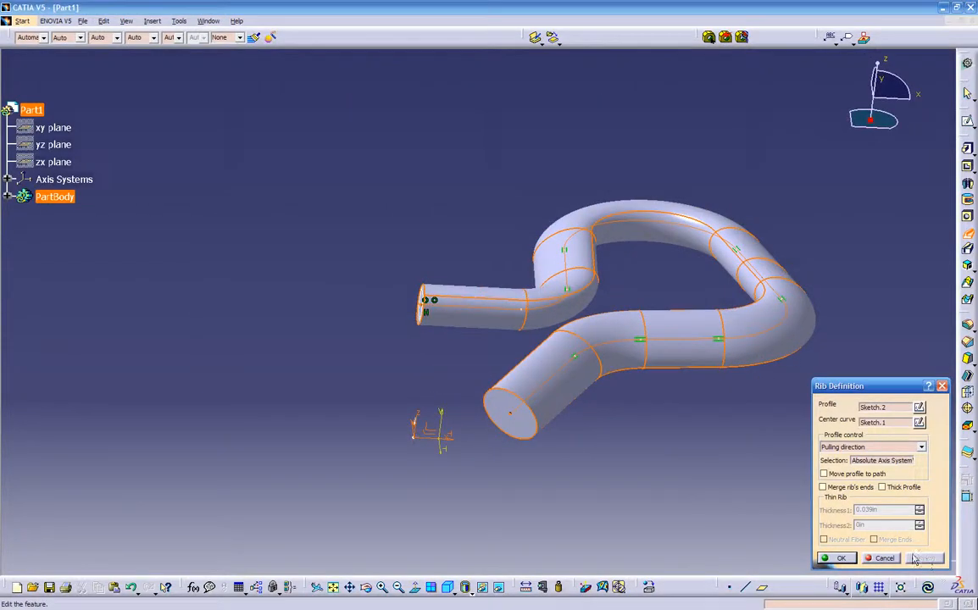
click(825, 560)
mouse_move(644, 348)
middle_down()
mouse_move(423, 356)
mouse_move(629, 441)
mouse_move(758, 415)
middle_up()
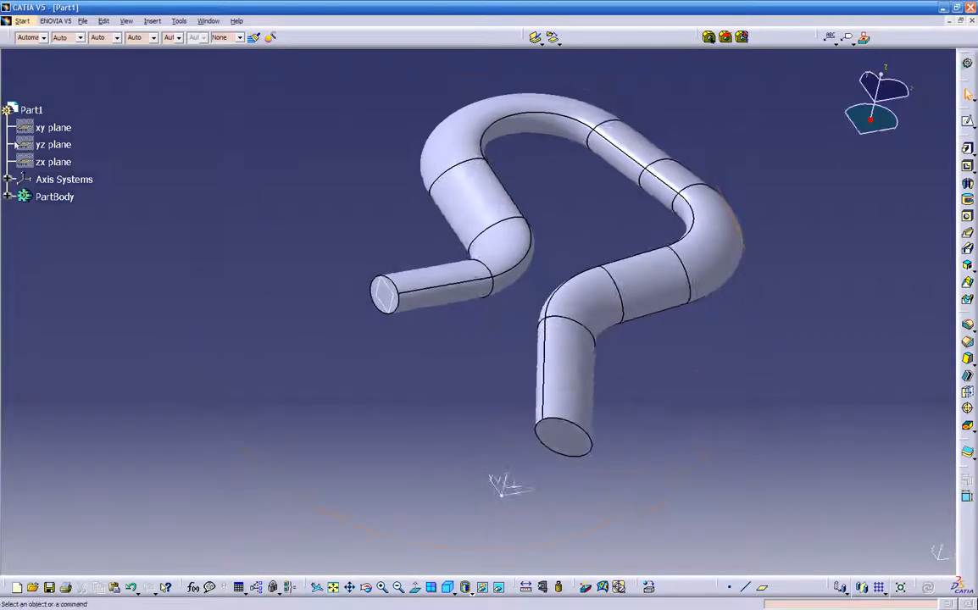
- Reopen the definition of the rib under PartBody and set its profile control to Keep angle
click(7, 196)
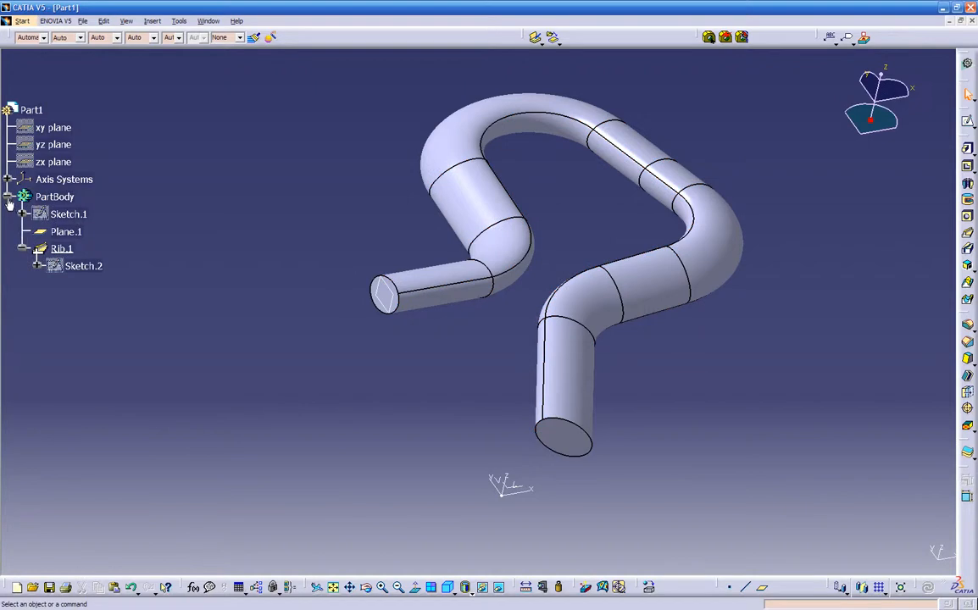
double_click(63, 249)
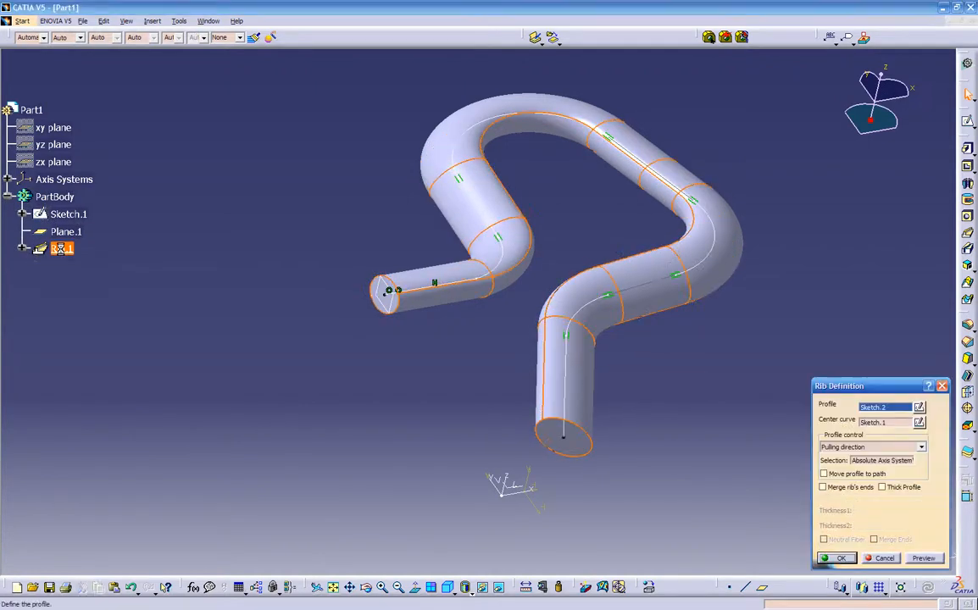
click(881, 447)
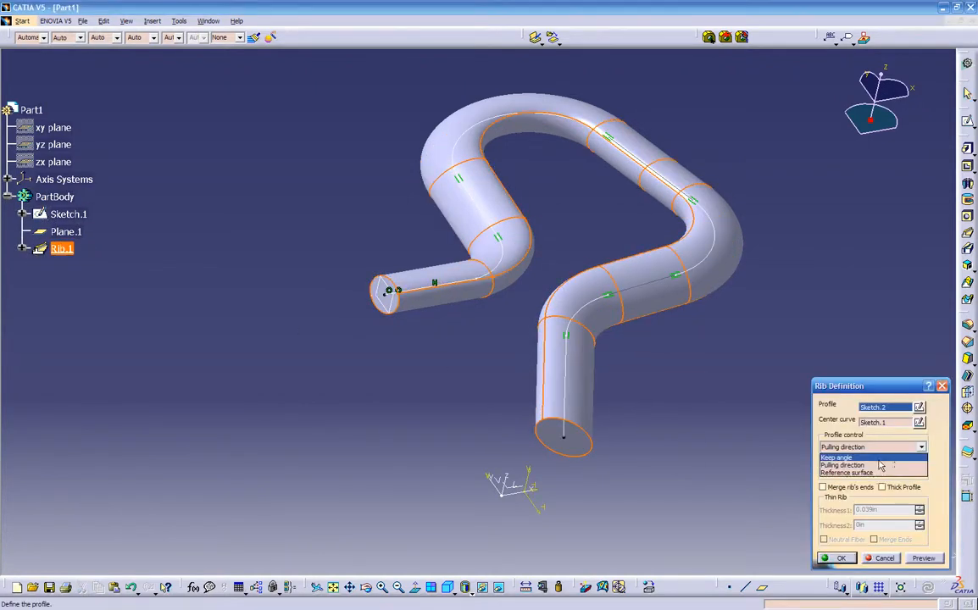
click(878, 457)
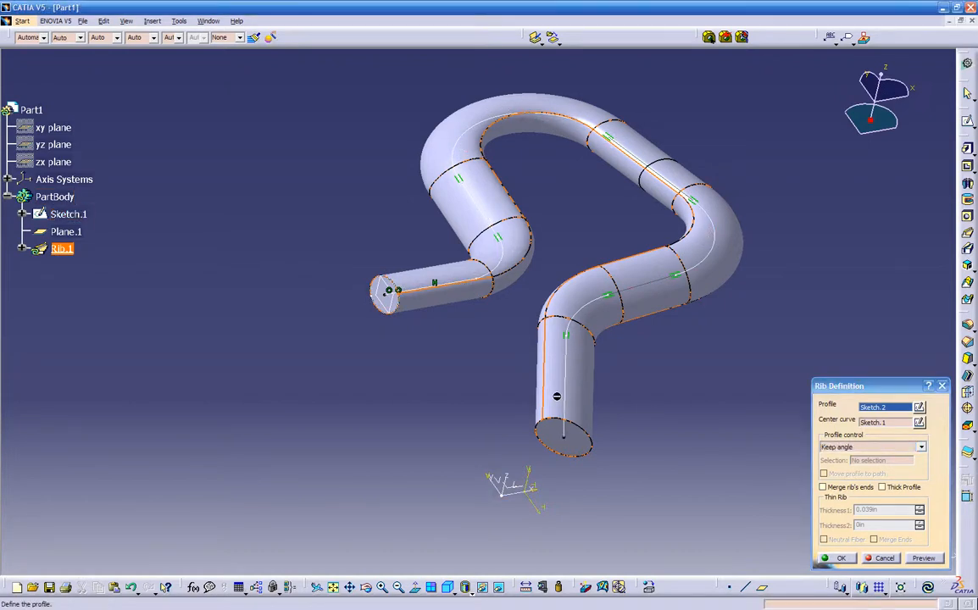
- Turn the rib into a hollow tube with Thick Profile, set Thickness1 to 0.1 in and preview it
middle_drag(695, 472, 669, 395)
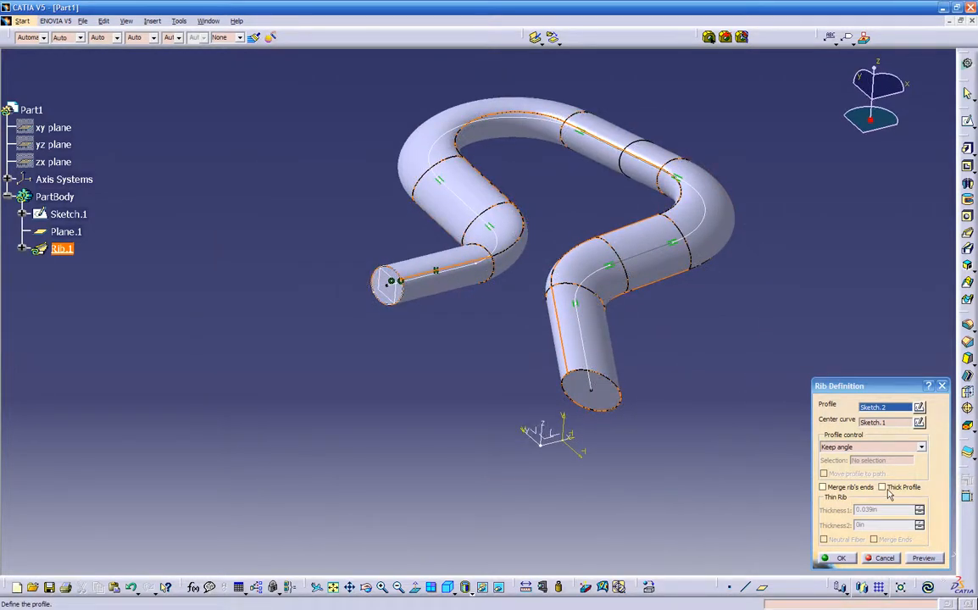
click(884, 488)
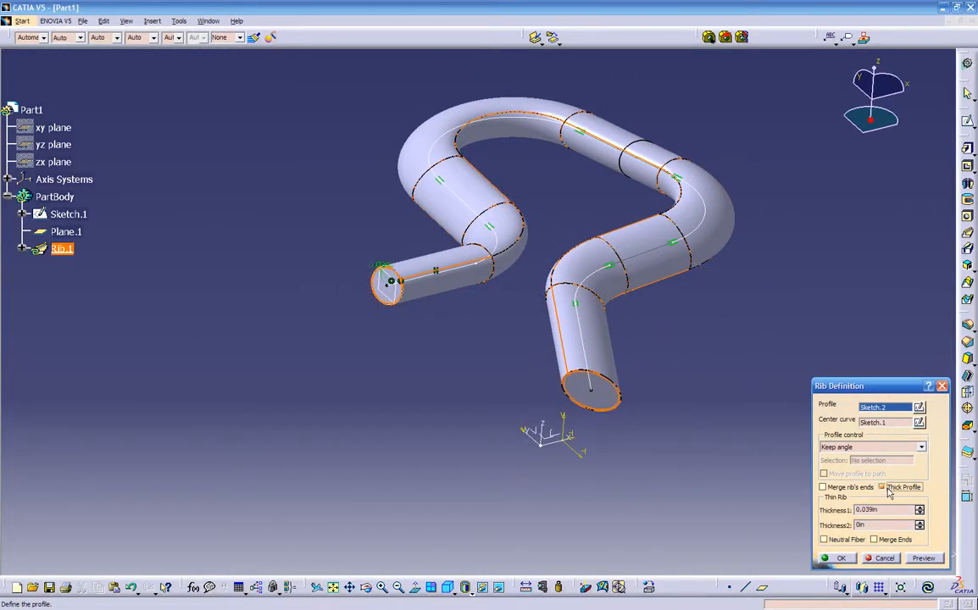
double_click(876, 511)
text(.1)
click(922, 558)
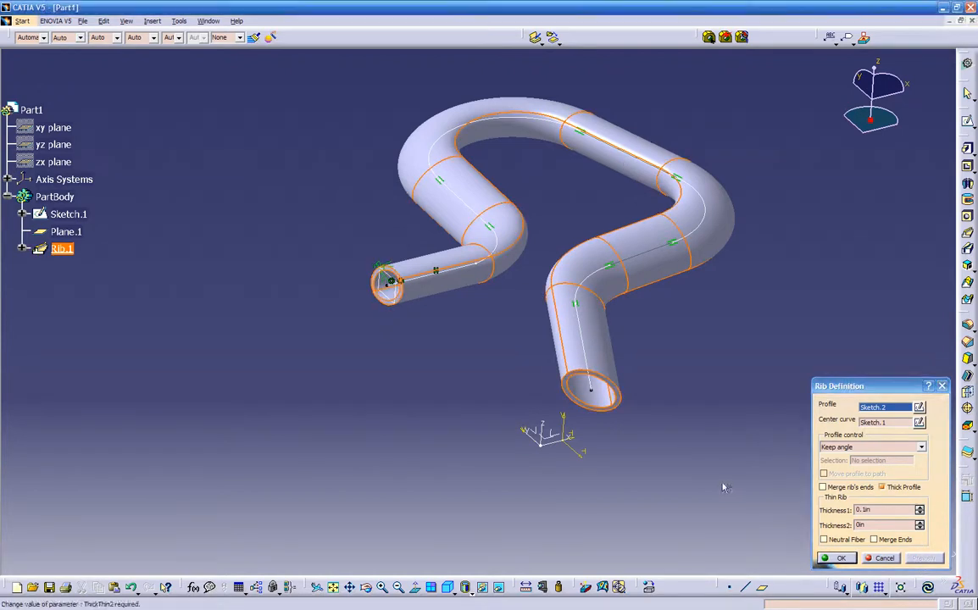
- Enable Neutral Fiber for the thin rib, preview the wall centred on the profile and accept the rib changes
mouse_move(357, 336)
middle_down()
mouse_move(443, 322)
mouse_move(401, 340)
mouse_move(491, 313)
mouse_move(288, 316)
mouse_move(436, 338)
mouse_move(366, 324)
mouse_move(493, 266)
mouse_move(448, 293)
mouse_move(402, 341)
mouse_move(441, 322)
middle_up()
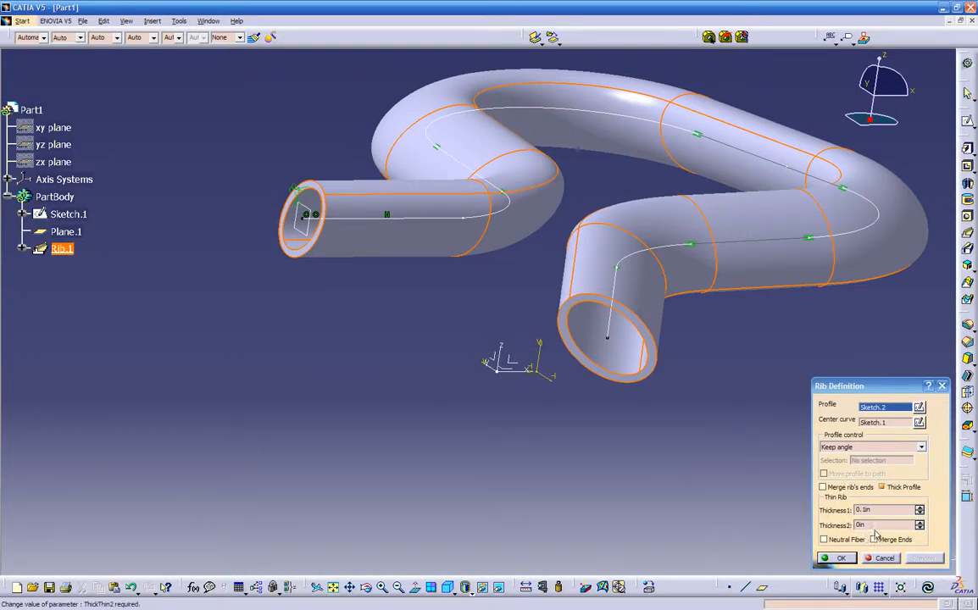
click(845, 540)
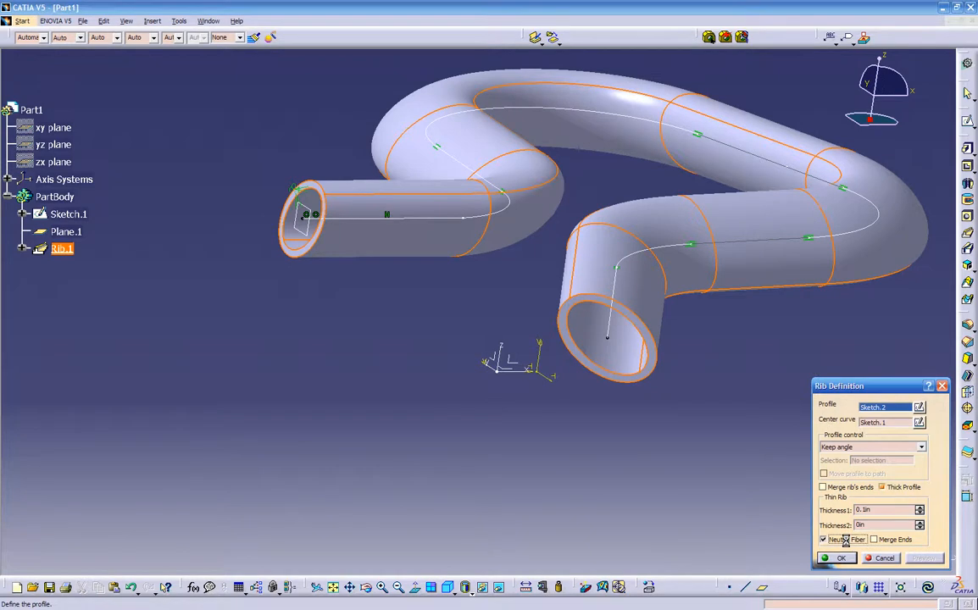
middle_drag(368, 318, 568, 314)
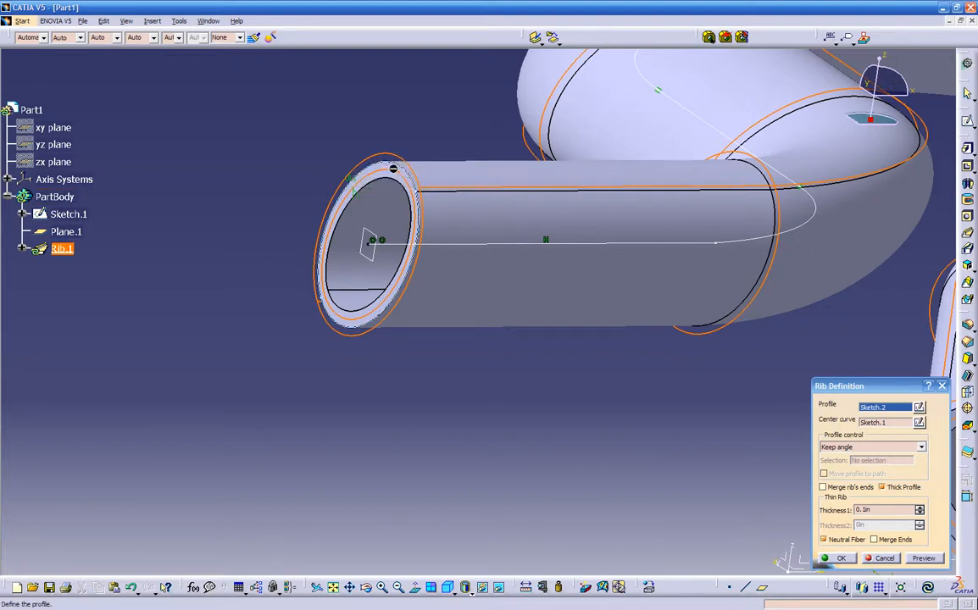
click(927, 558)
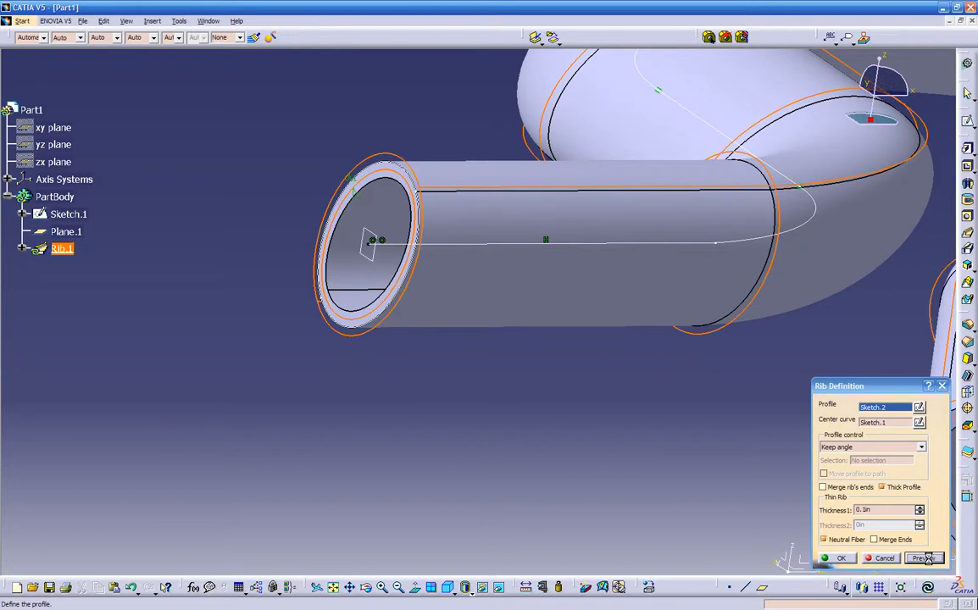
click(843, 558)
middle_drag(589, 395, 534, 396)
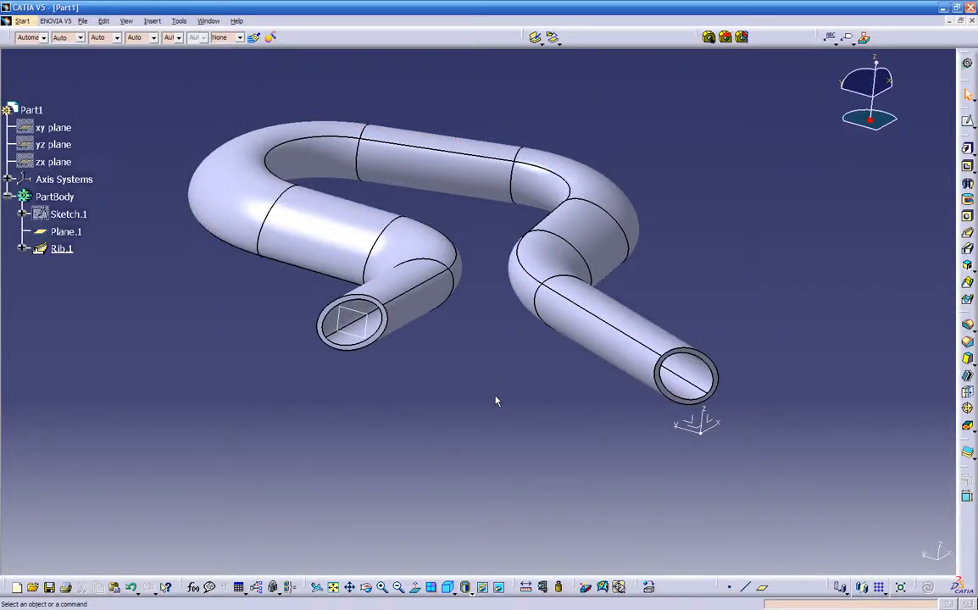